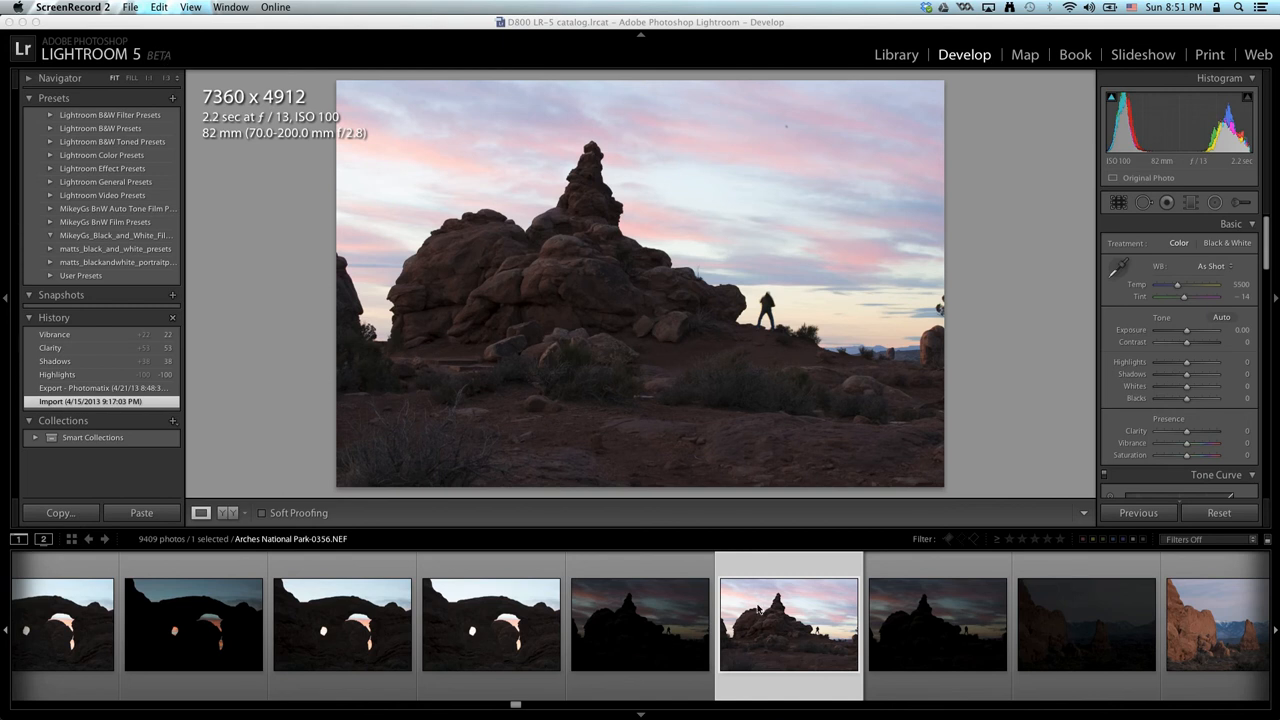
Step: Browse the filmstrip around the bright rock formation shot to review the neighbouring photos
scroll(805, 635, left, 5)
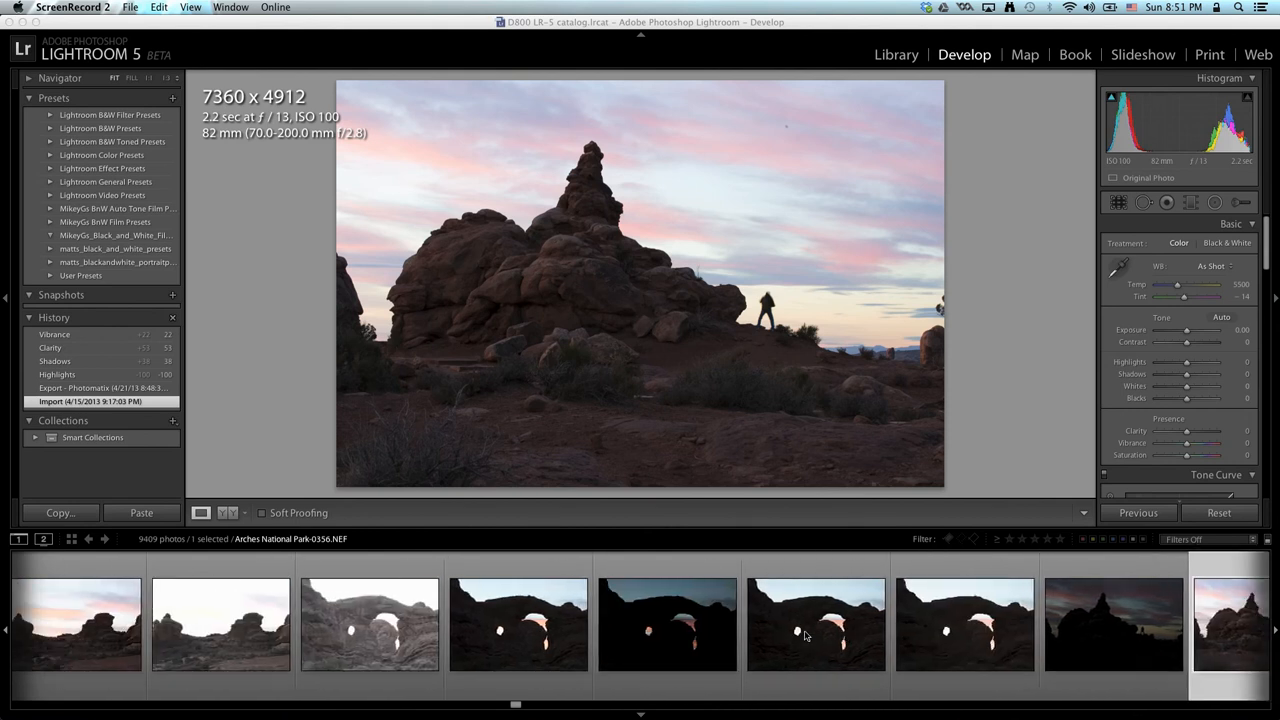
scroll(805, 635, right, 5)
scroll(805, 635, right, 1)
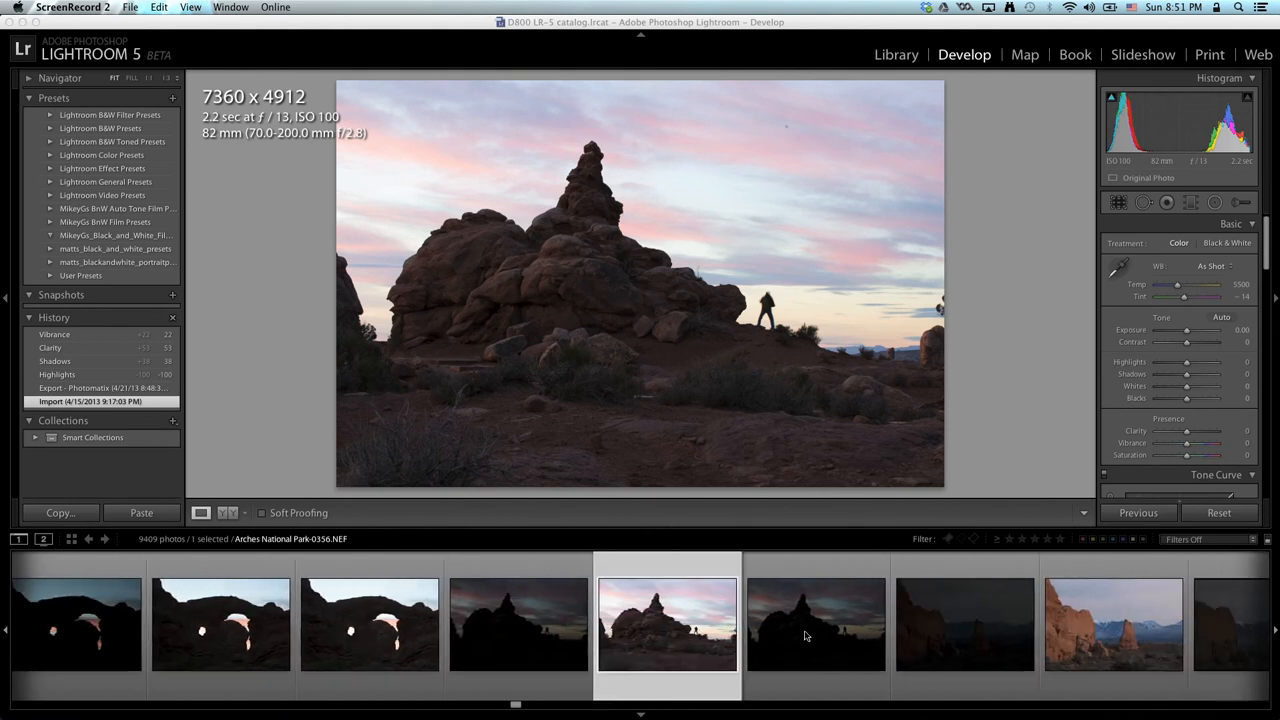
scroll(805, 635, right, 2)
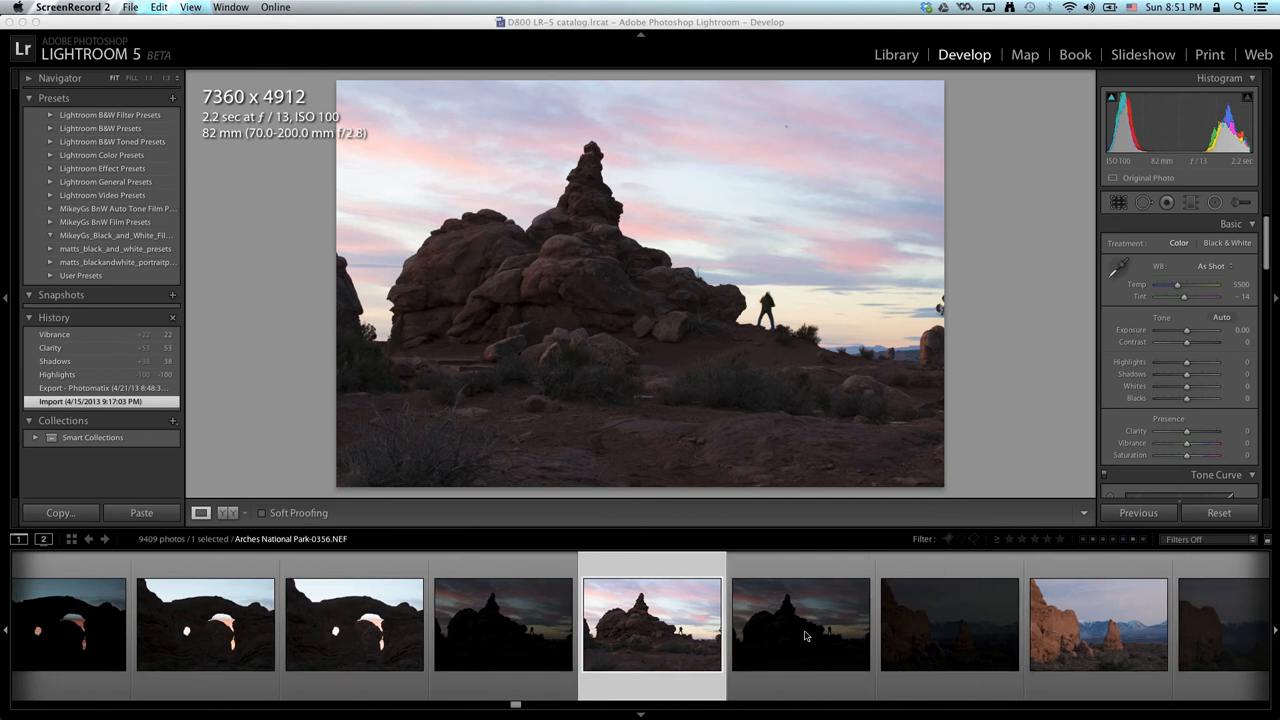
scroll(805, 635, right, 5)
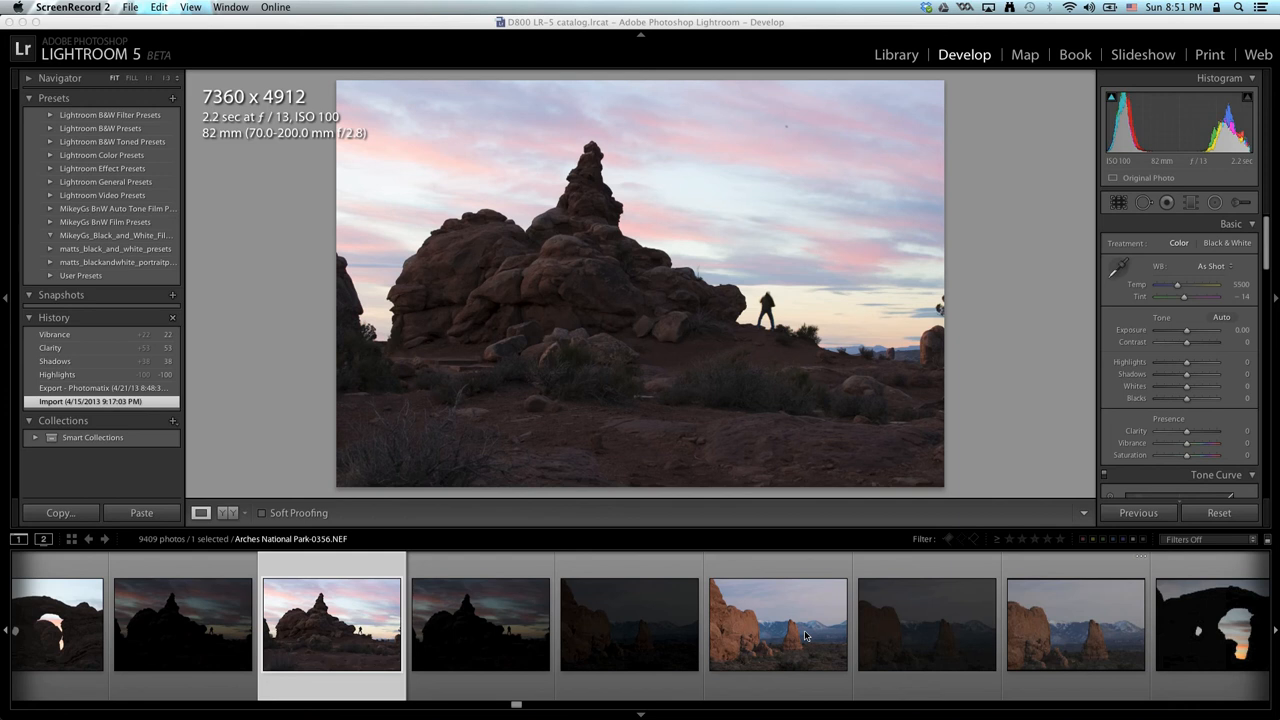
scroll(805, 635, left, 4)
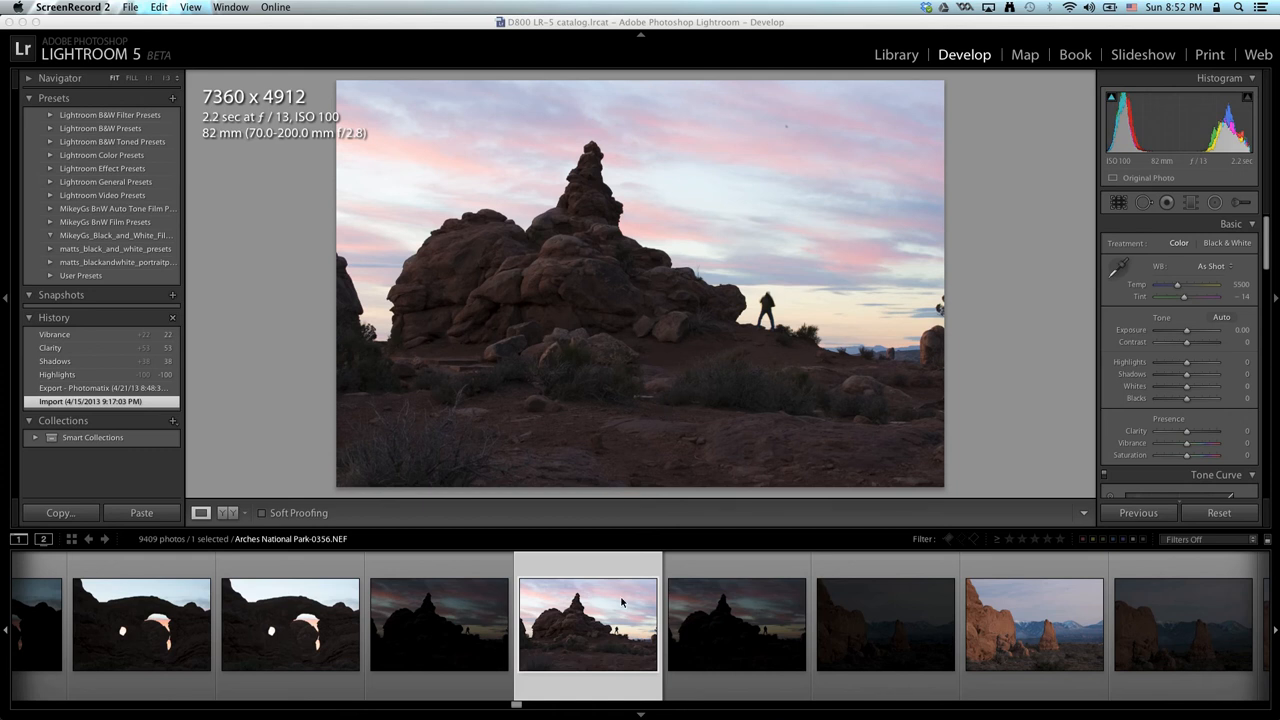
scroll(623, 608, up, 2)
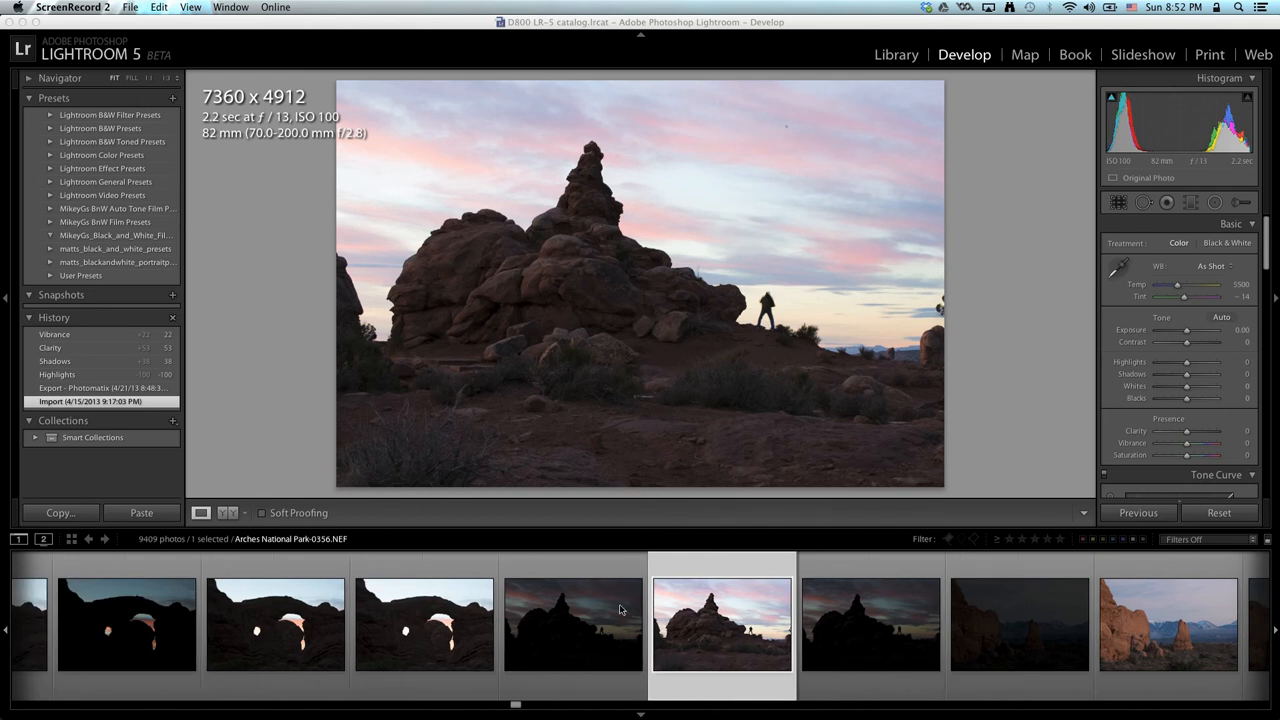
Step: Compare the three neighbouring rock formation photos by switching back and forth between the bright and dark exposures
click(590, 612)
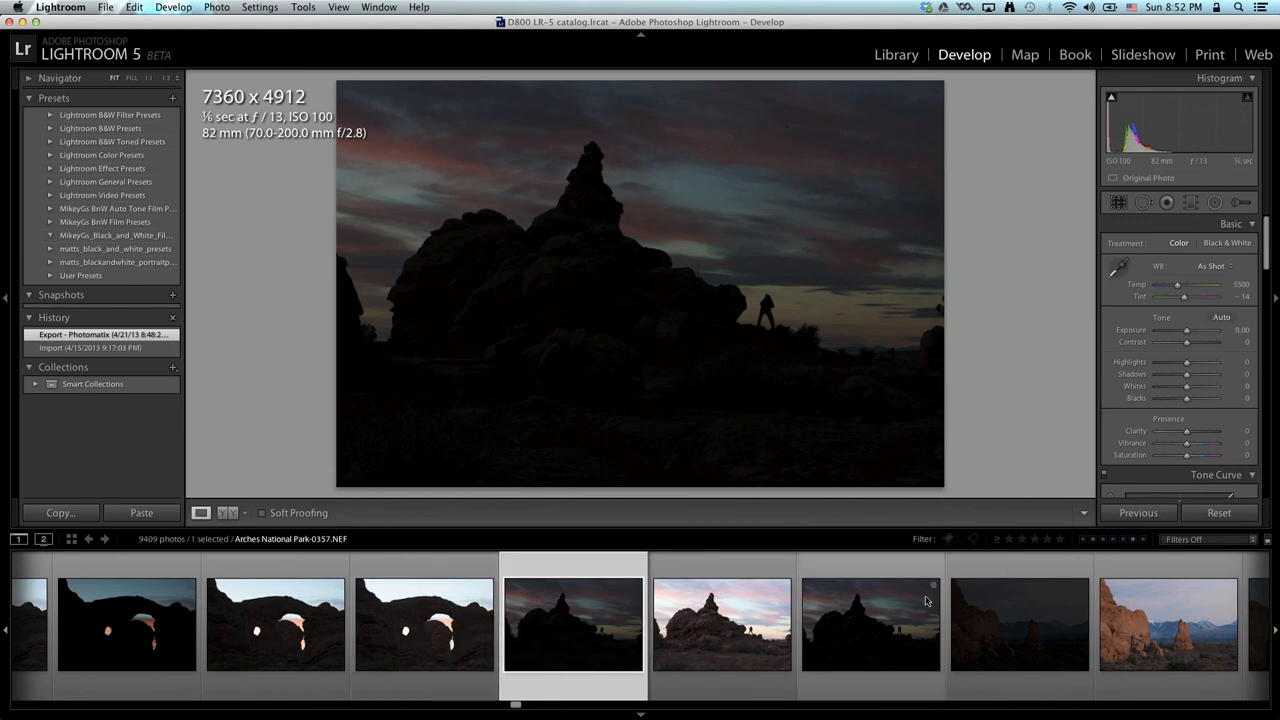
key(Right)
key(Right)
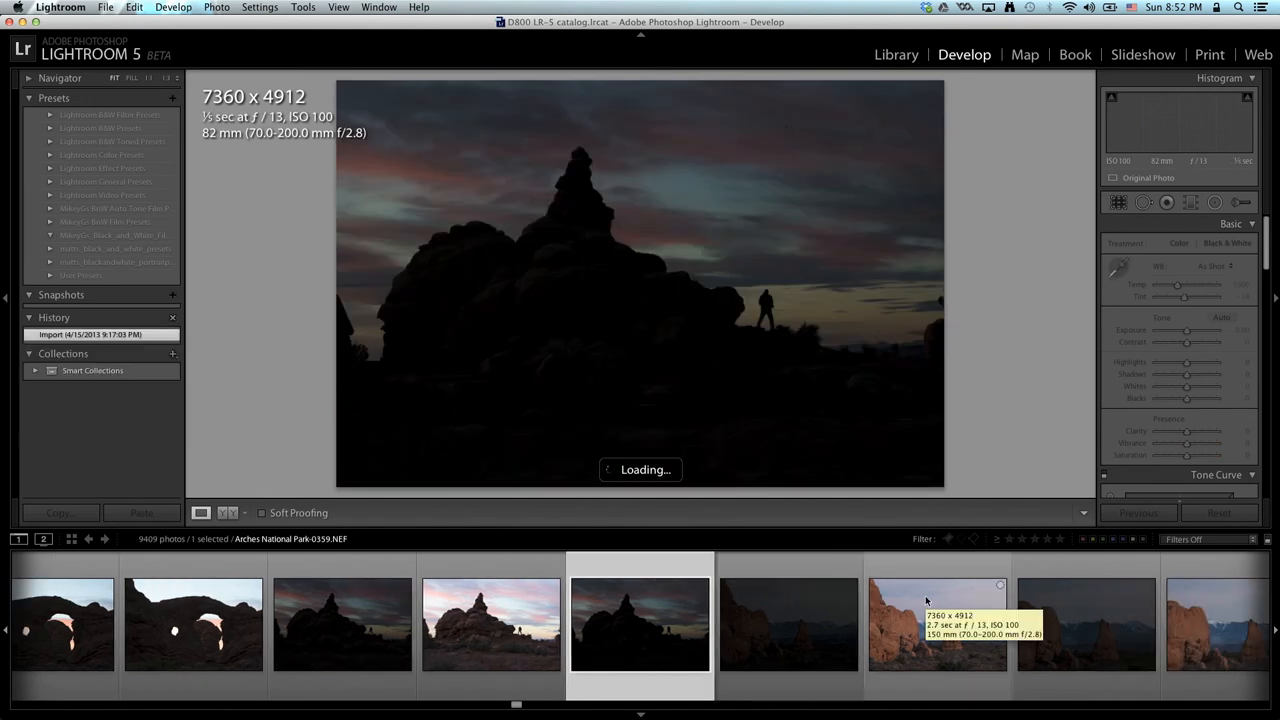
key(Left)
key(Left)
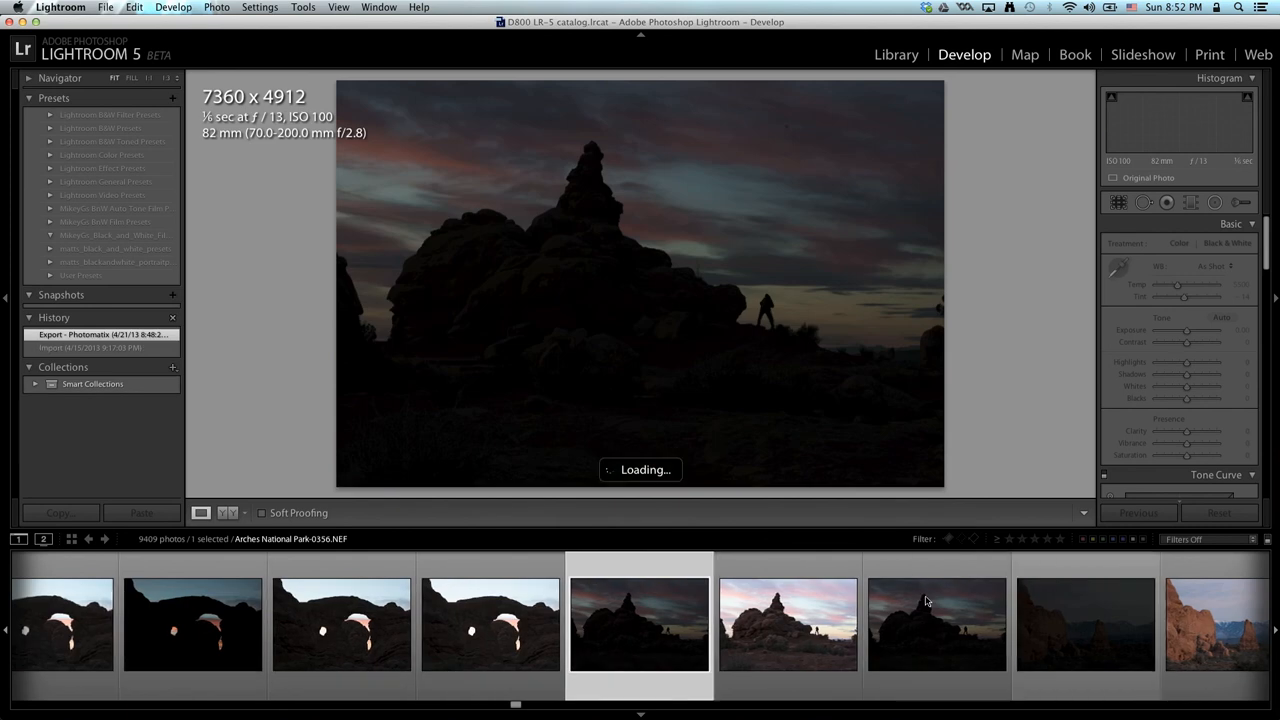
key(Right)
key(Right)
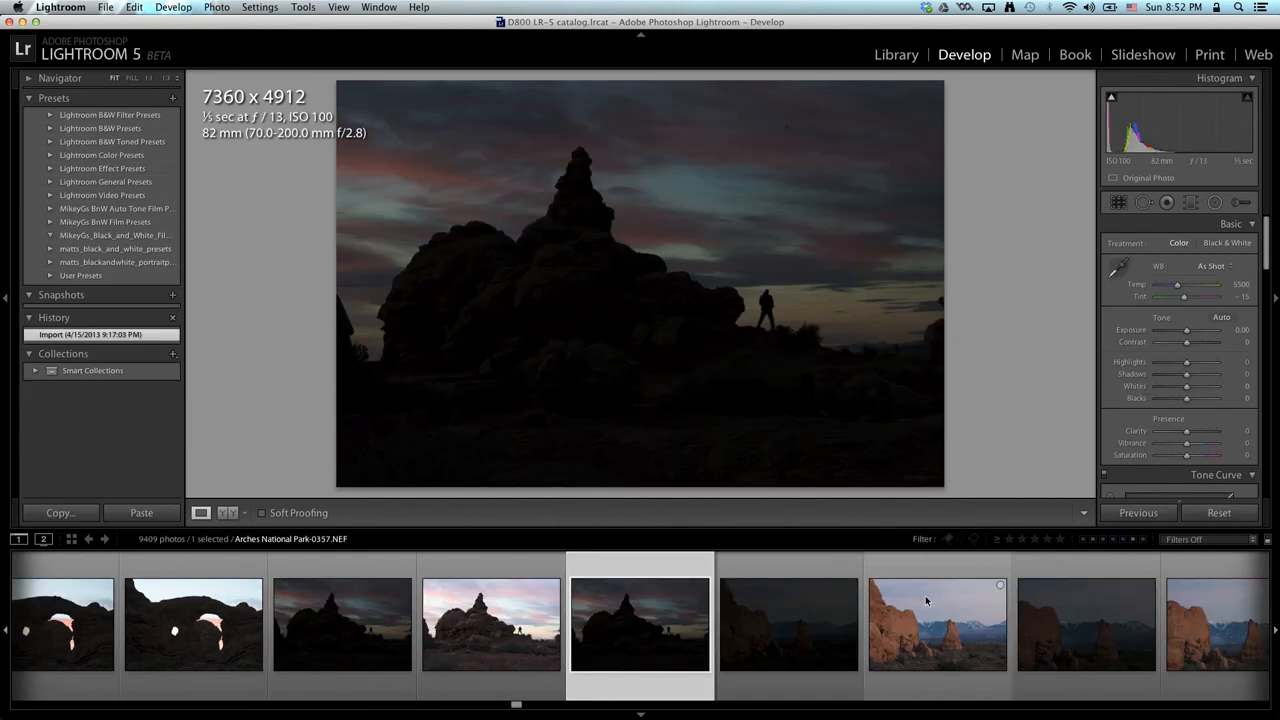
key(Left)
key(Left)
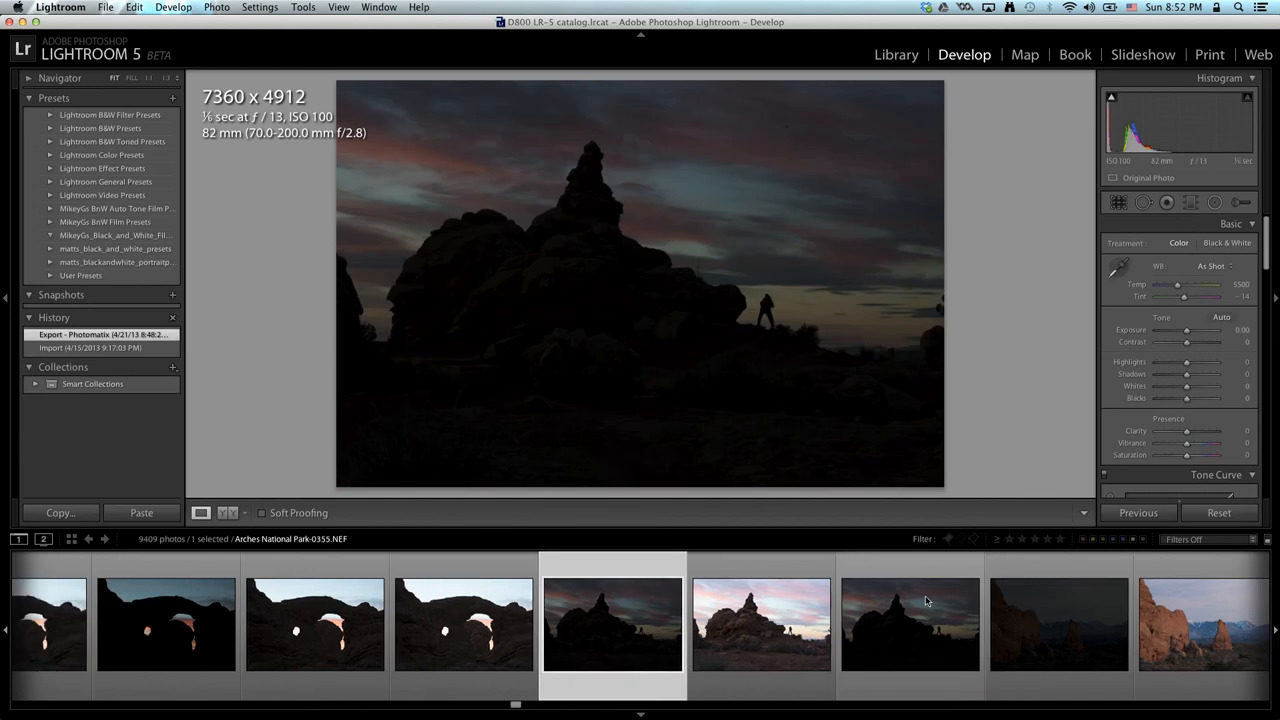
key(Right)
key(Right)
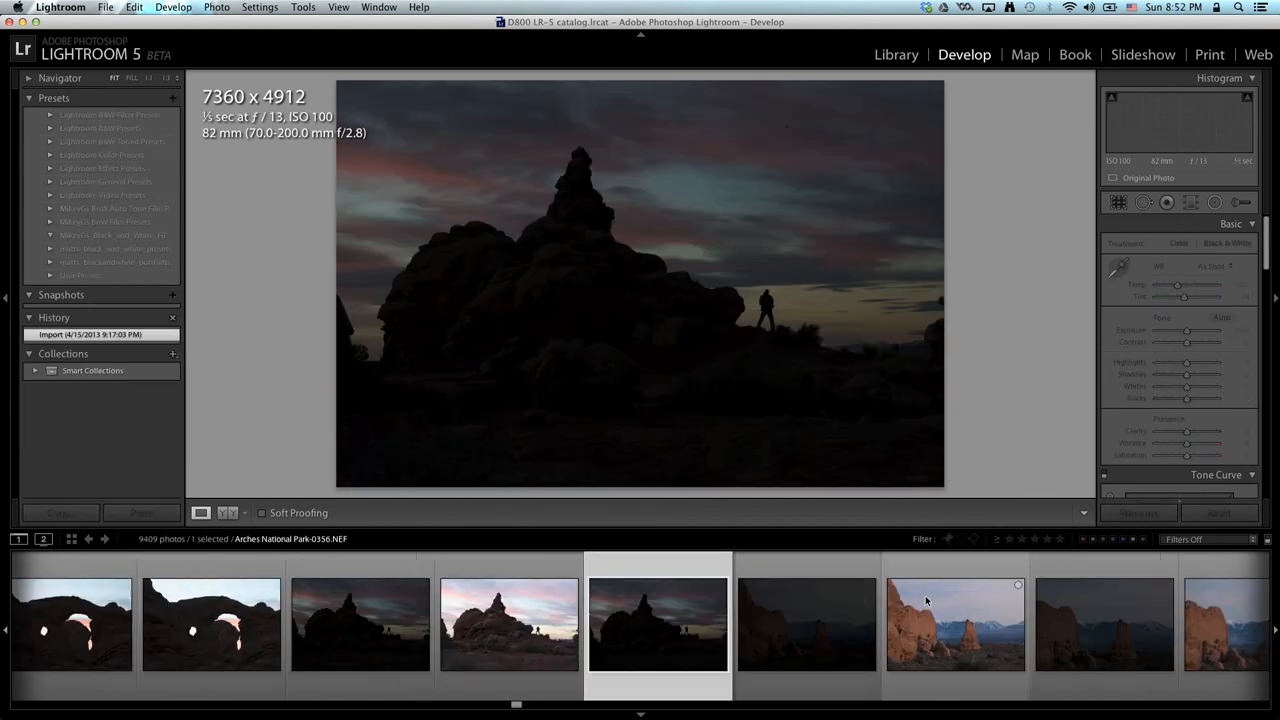
key(Left)
key(Right)
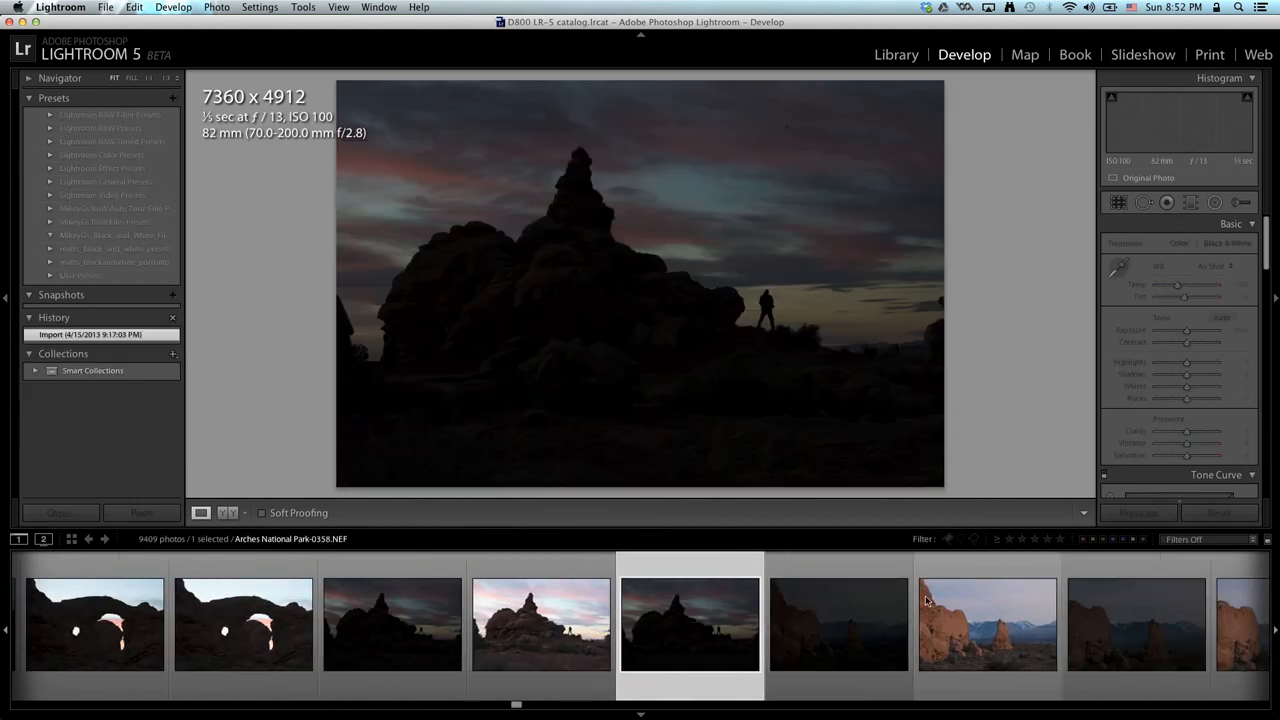
key(Left)
key(Left)
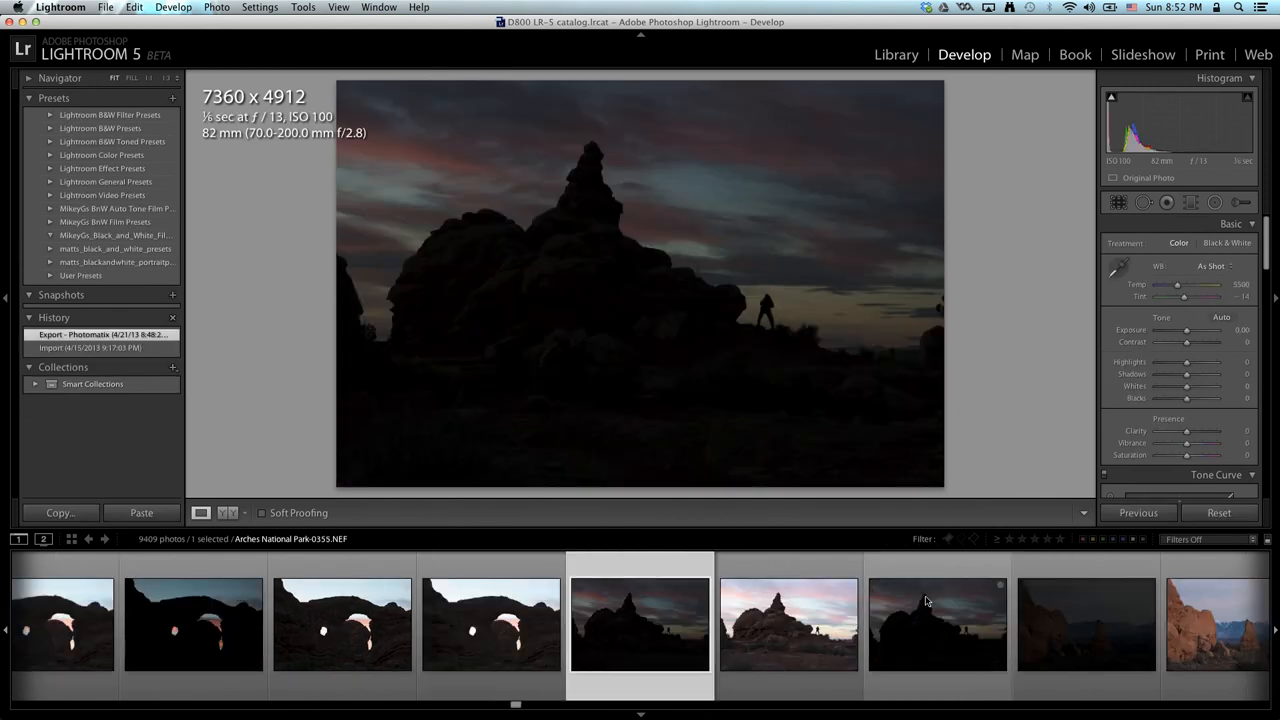
key(Right)
key(Right)
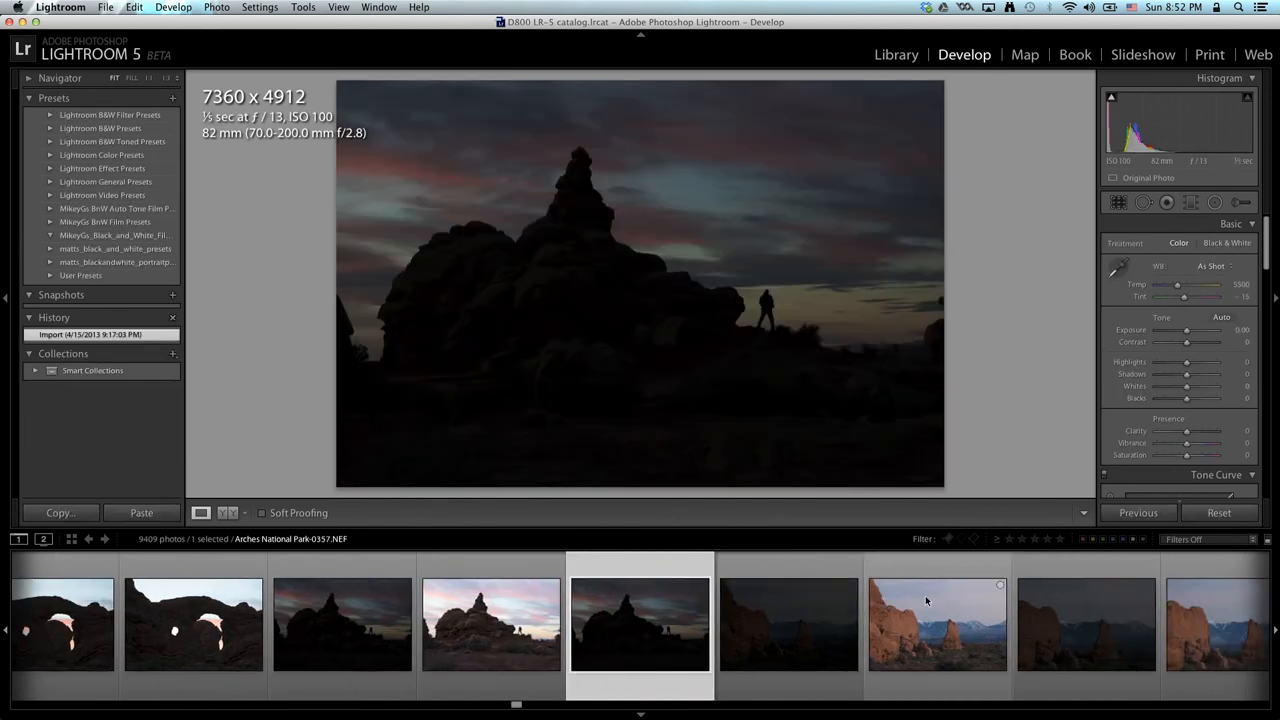
key(Left)
key(Left)
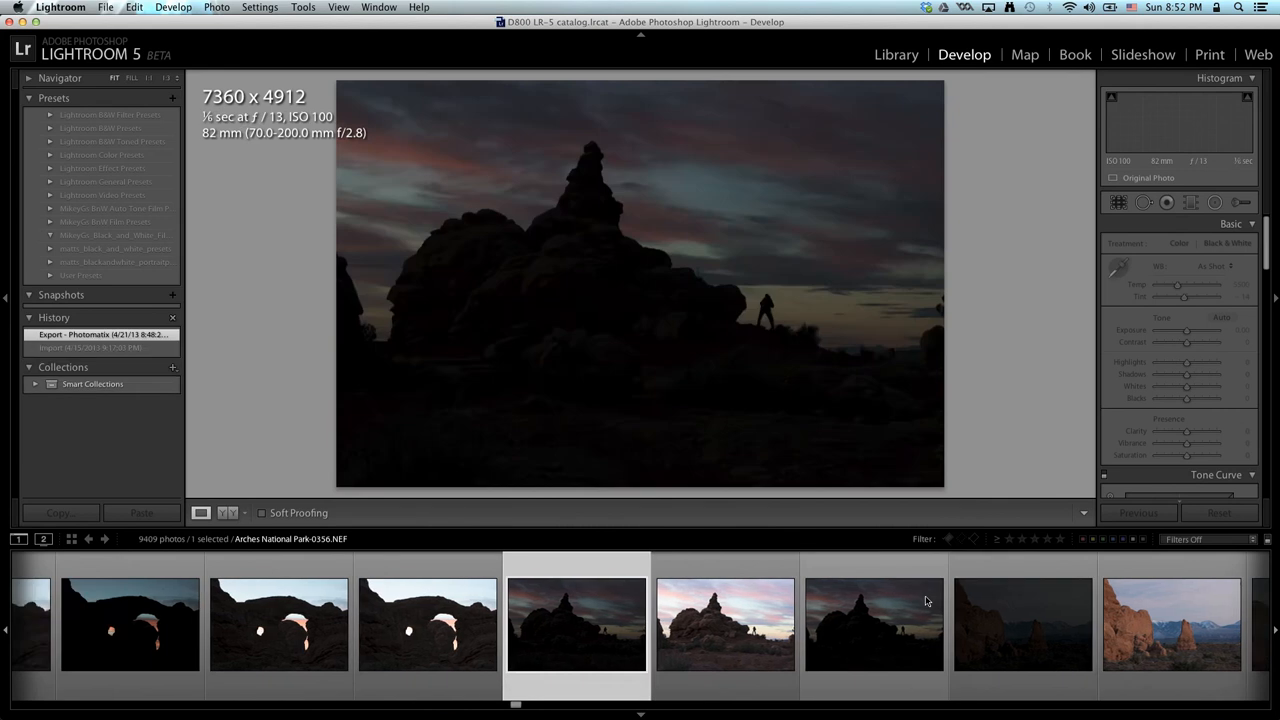
key(Right)
key(Right)
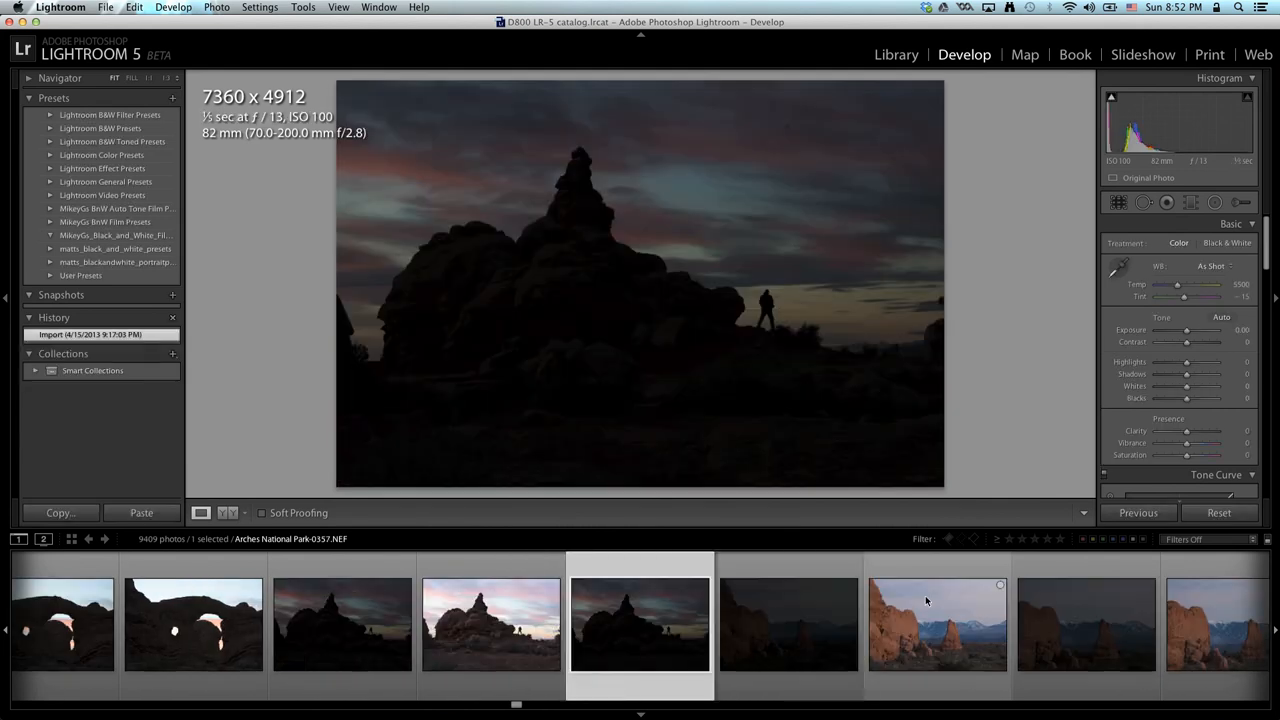
key(Left)
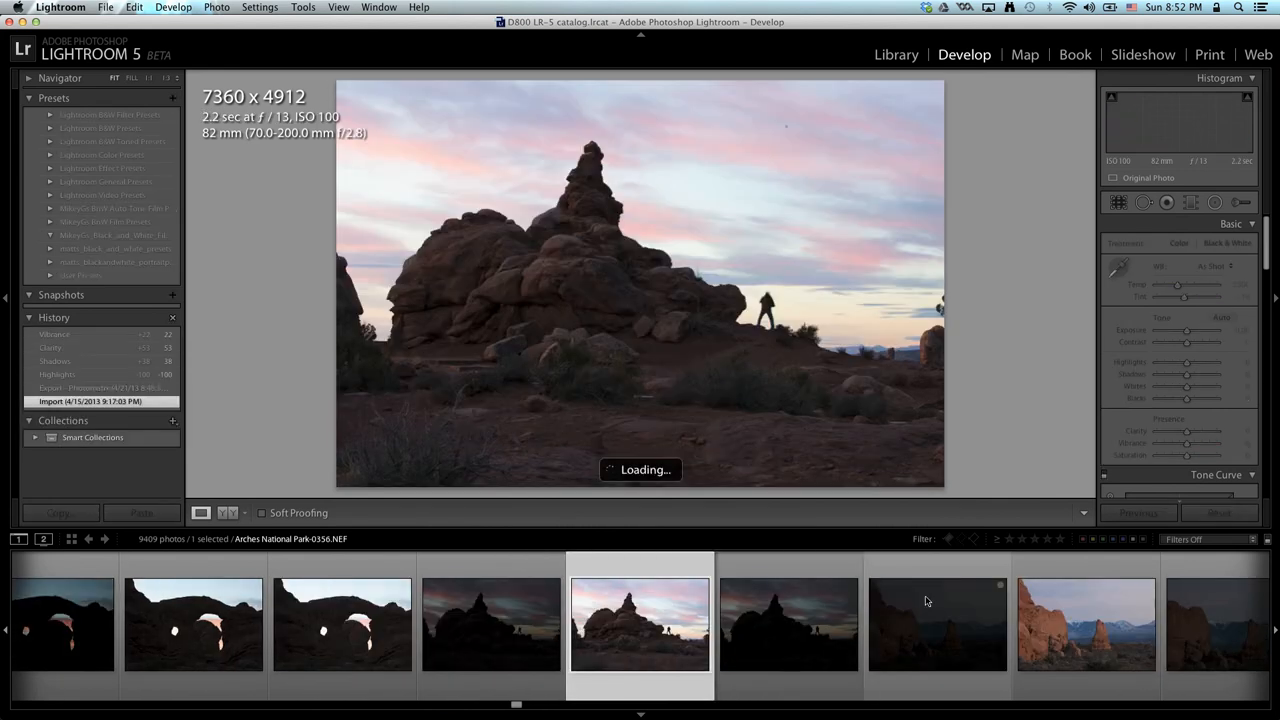
key(Right)
key(Left)
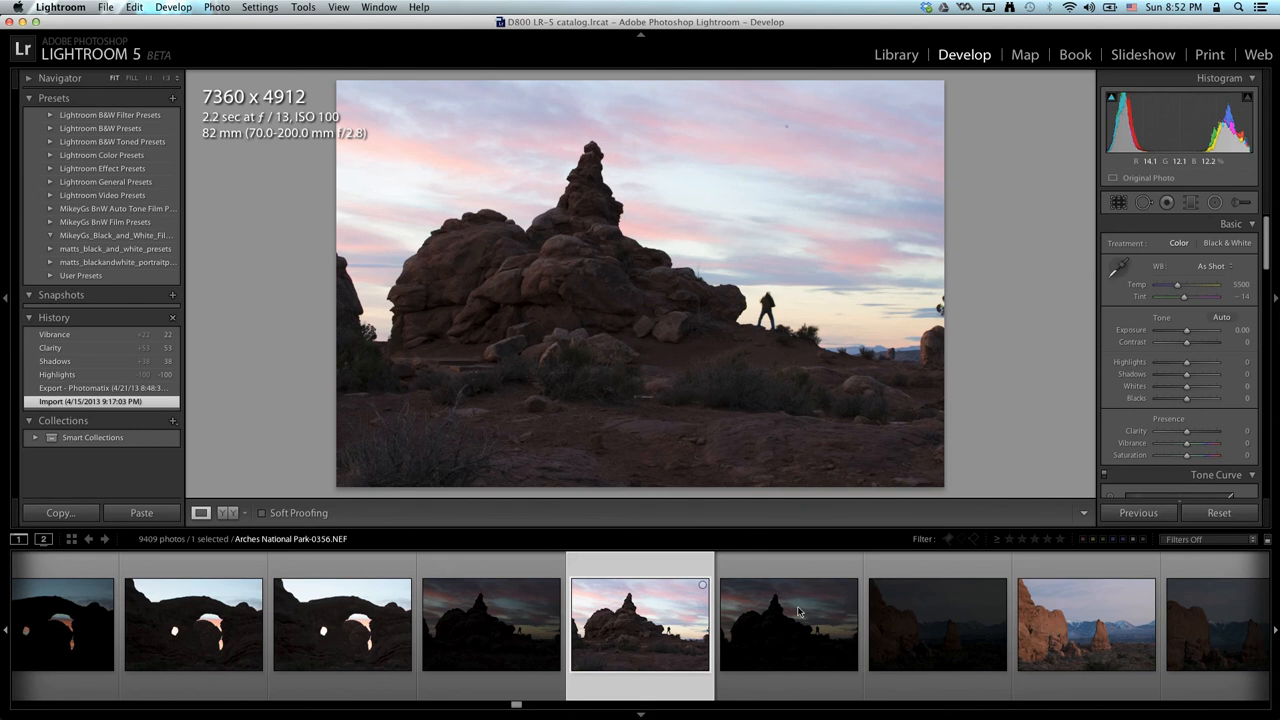
click(808, 660)
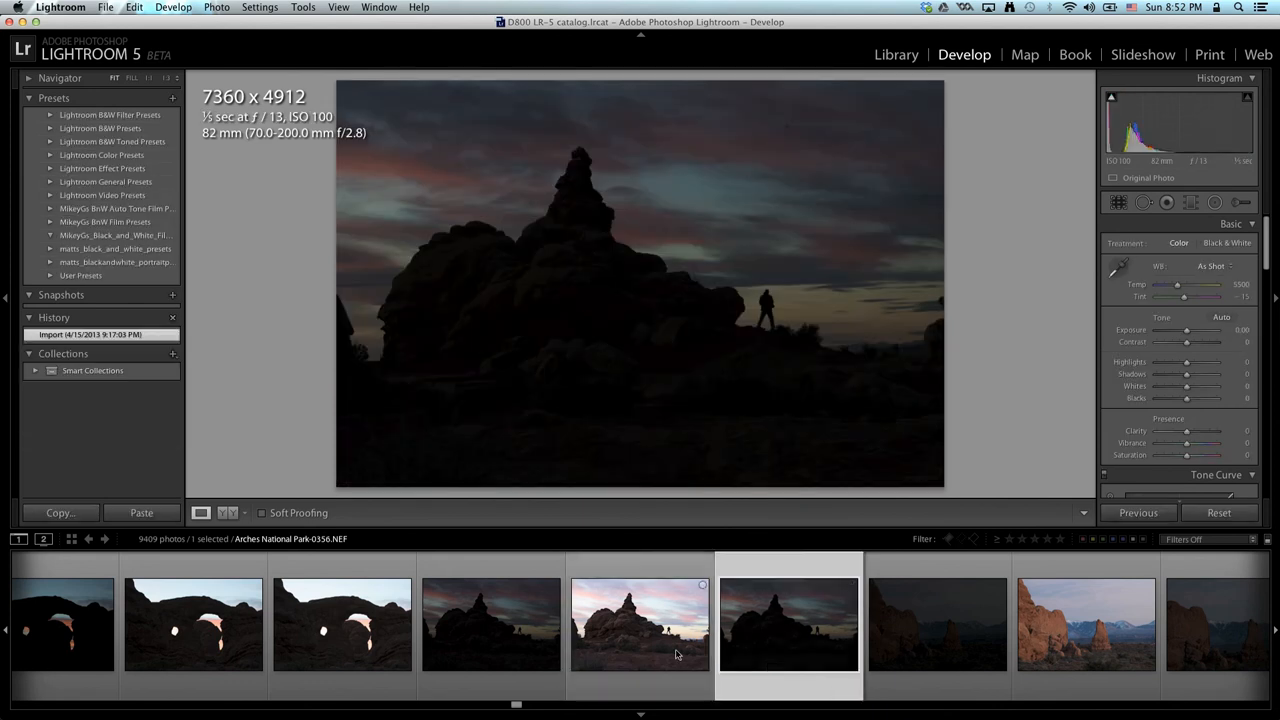
click(690, 650)
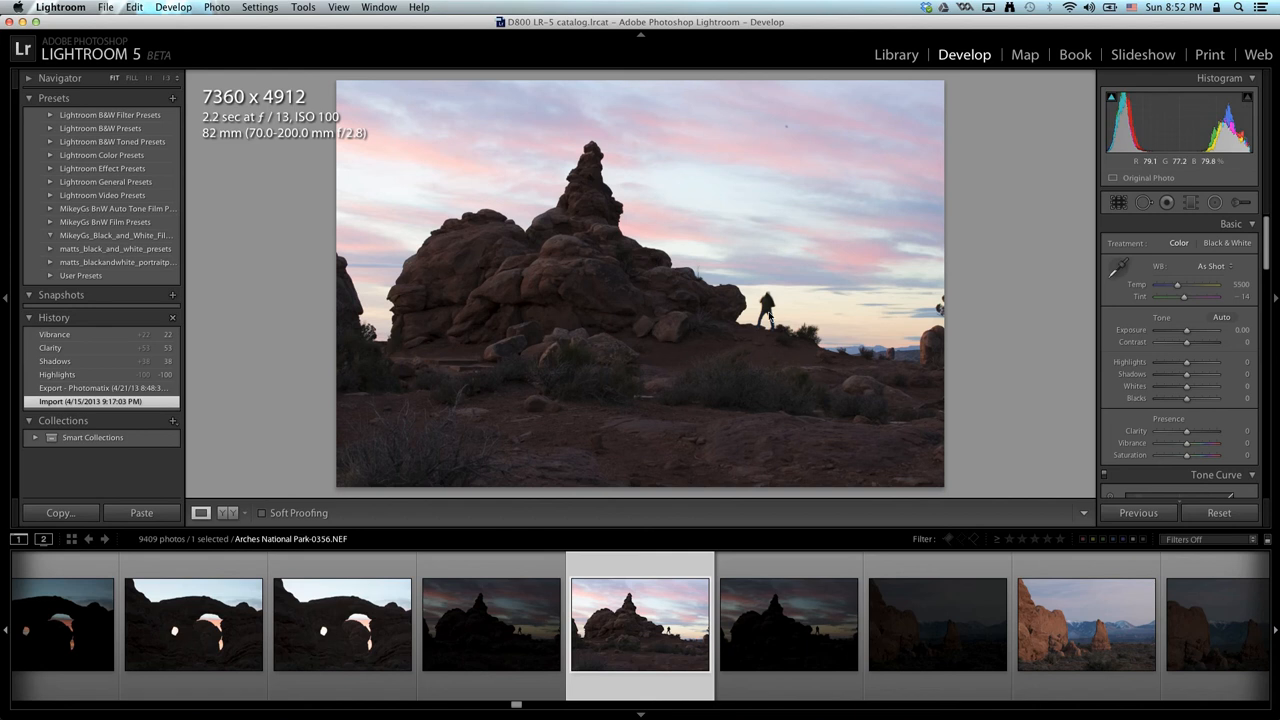
Step: Try an Exposure of +5.00 on the dark 1/3-second rock photo, inspect the rocks up close, and reset Exposure
click(800, 651)
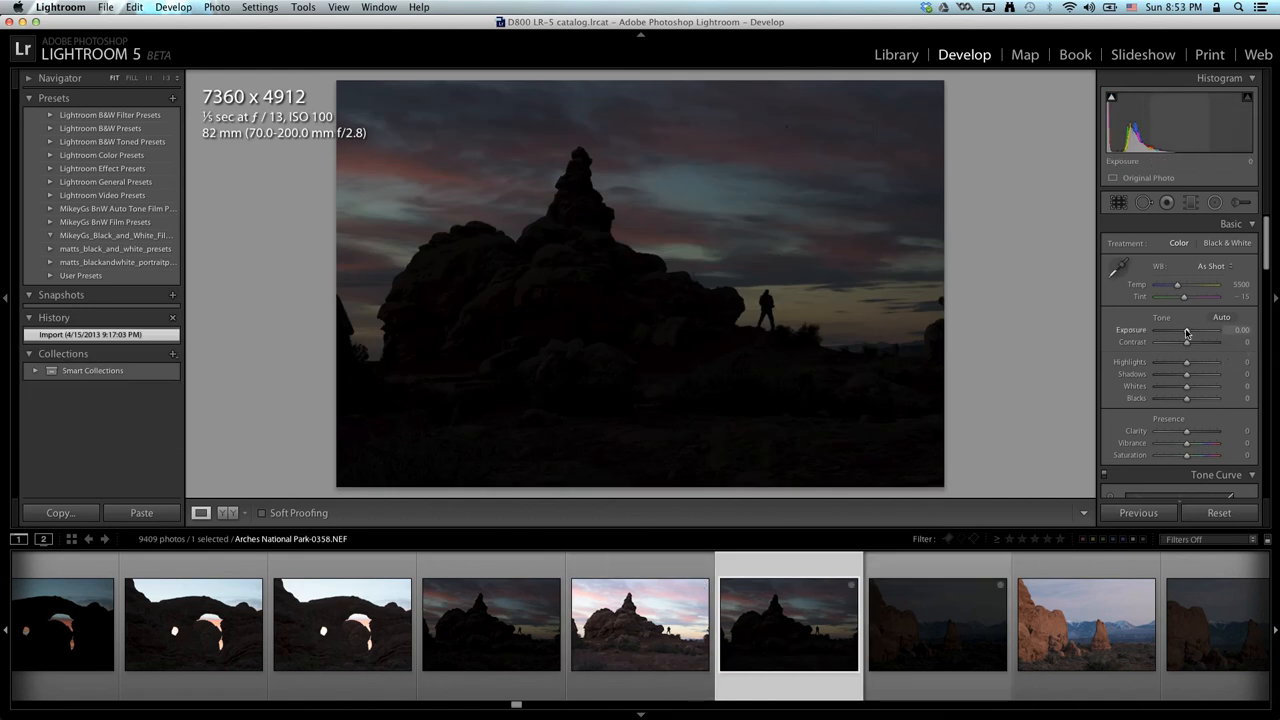
drag(1187, 331, 1232, 338)
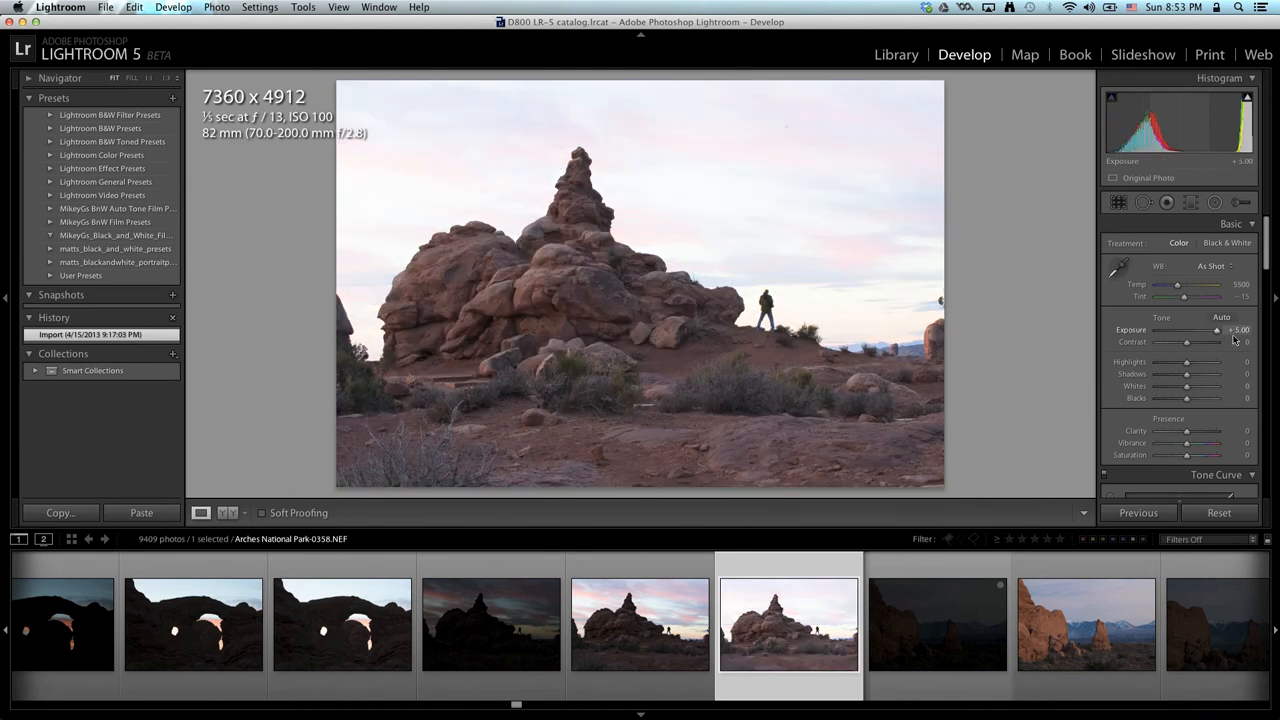
click(613, 313)
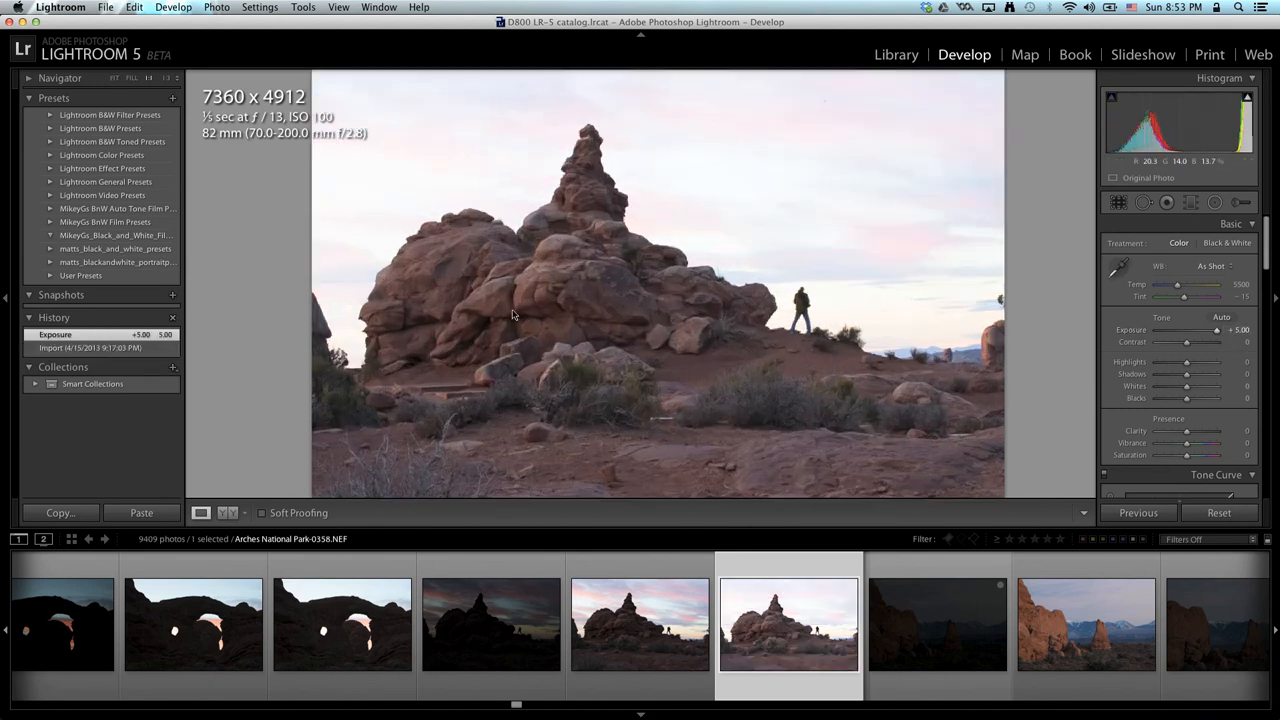
double_click(1150, 333)
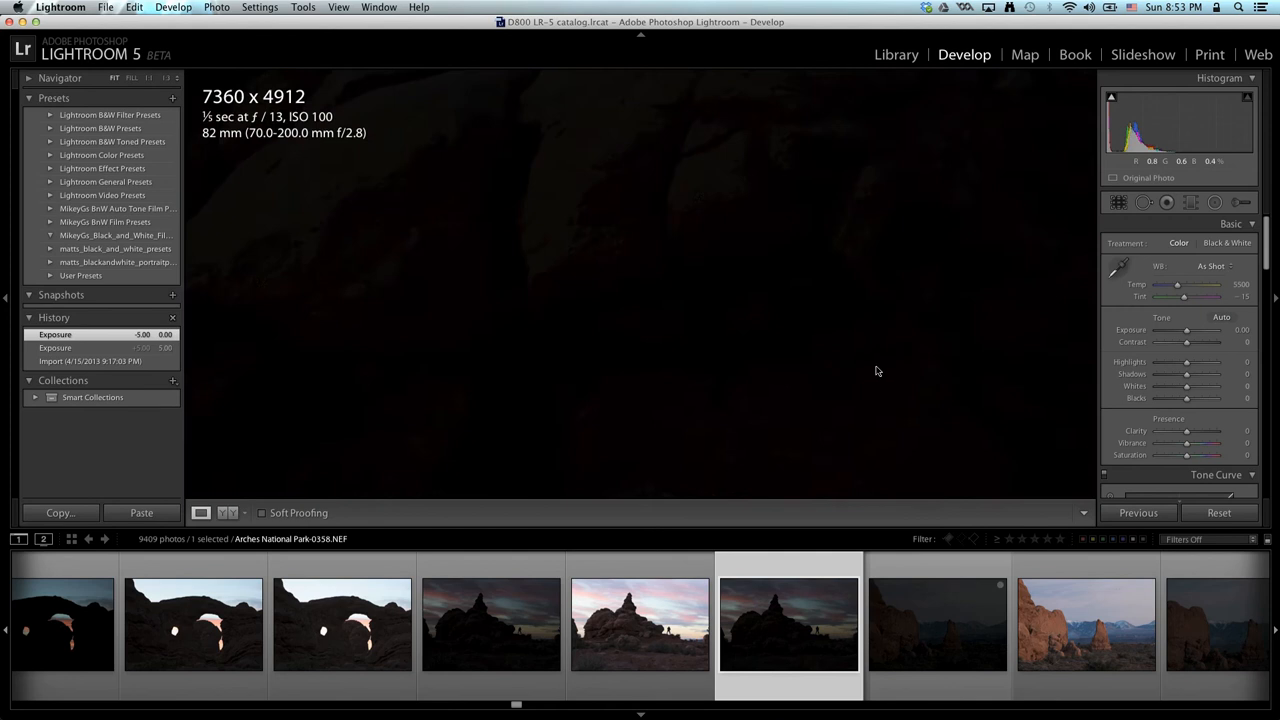
click(876, 371)
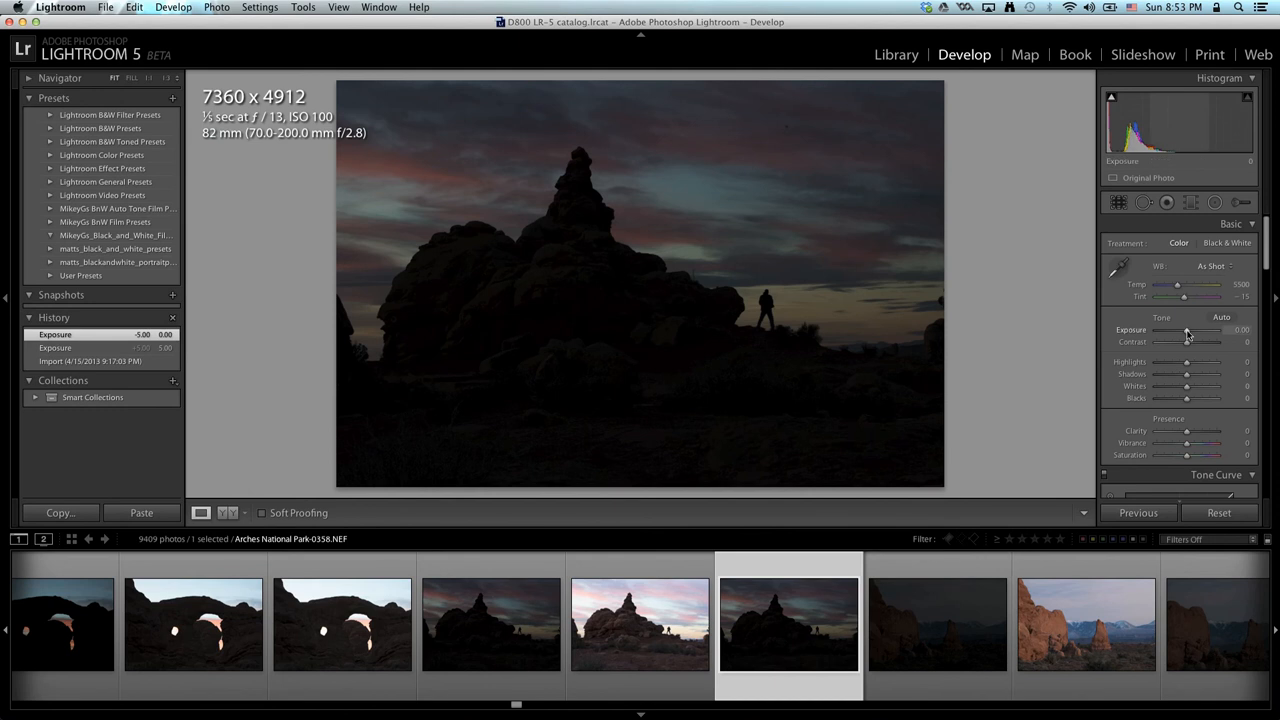
Step: Alternate the dark photo's Exposure between +5.00 and its default to compare shadow detail, ending at the default
drag(1186, 331, 1228, 340)
double_click(1131, 330)
double_click(1138, 332)
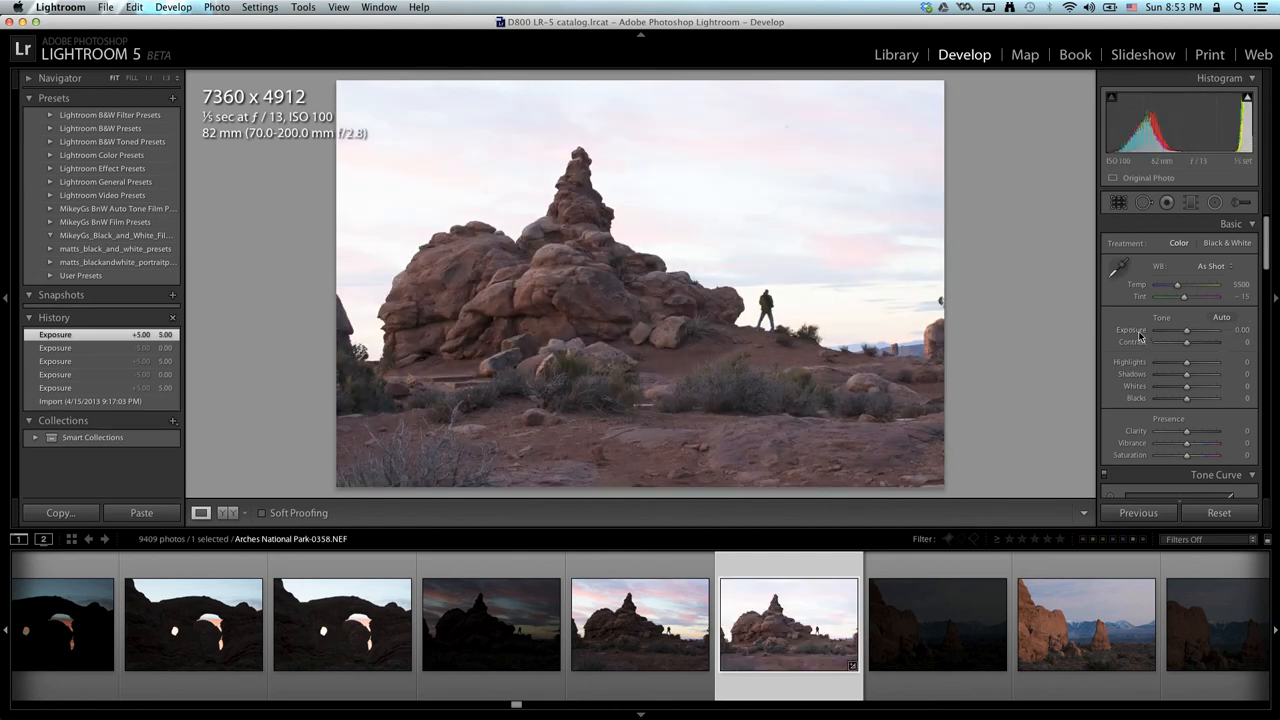
Step: Examine the standing person at full magnification in the bright 2.2-second photo and in the dark 1/3-second photo
click(646, 612)
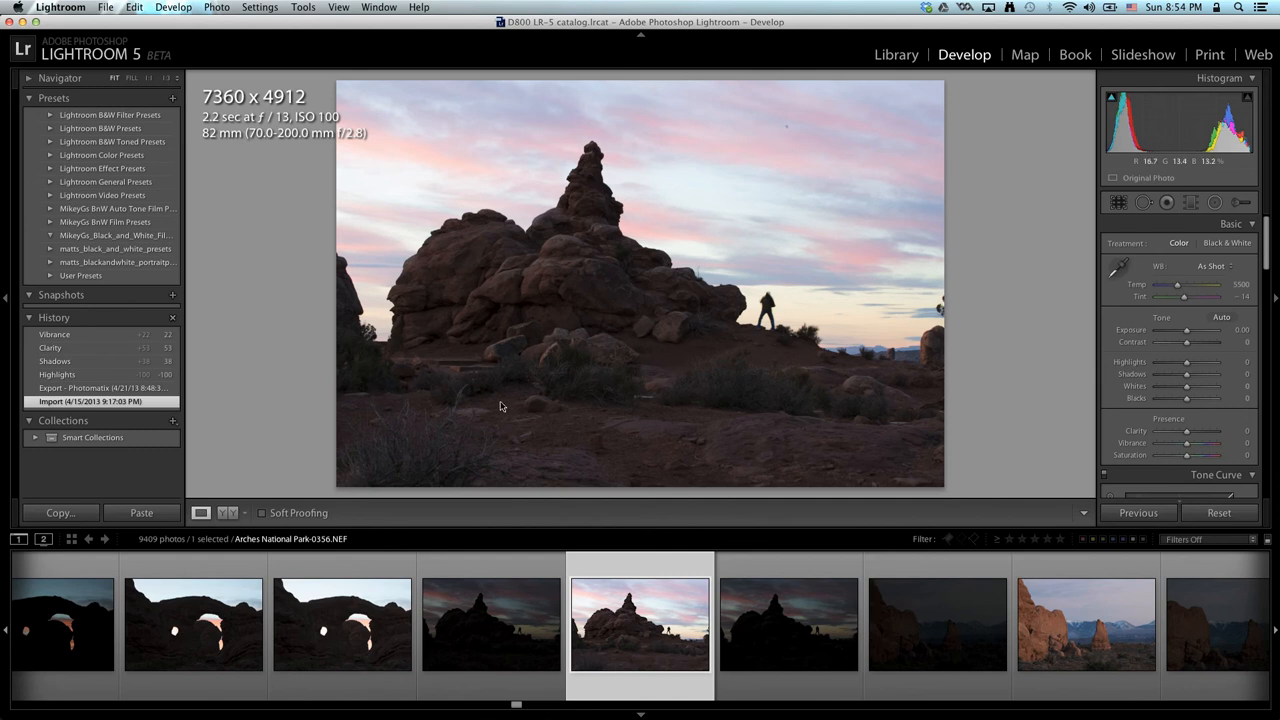
click(770, 301)
drag(848, 372, 791, 277)
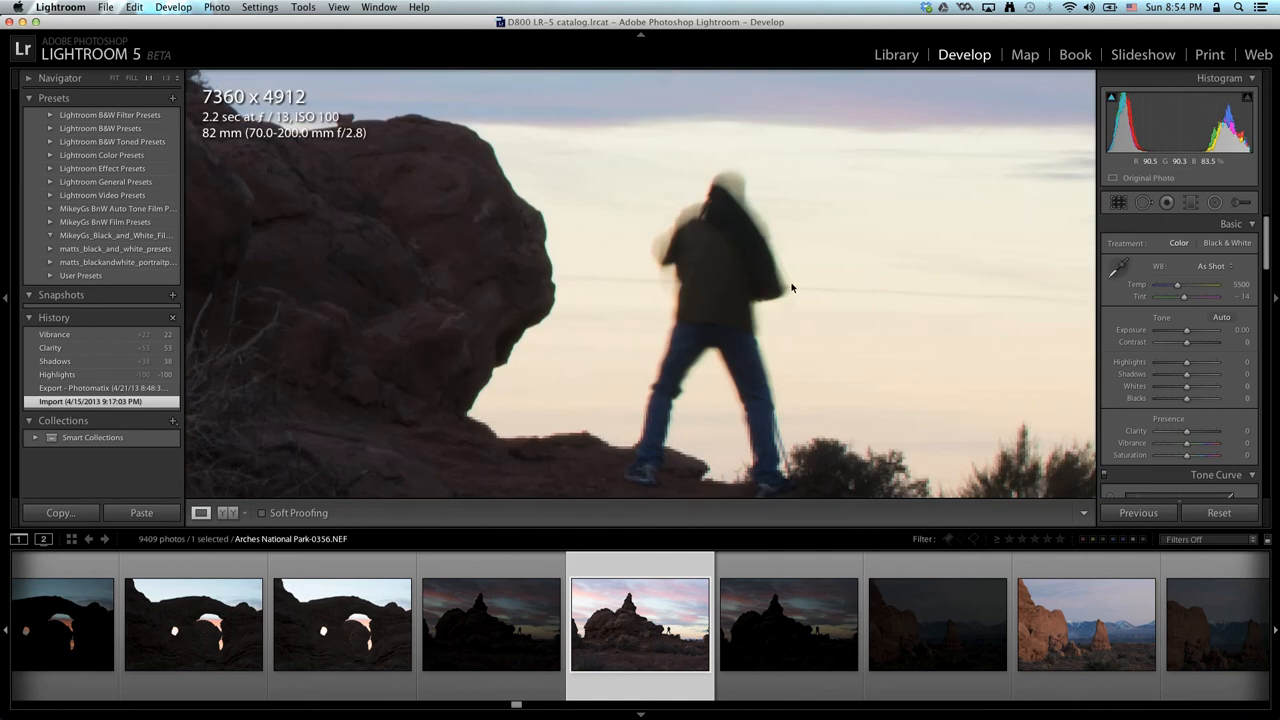
click(790, 593)
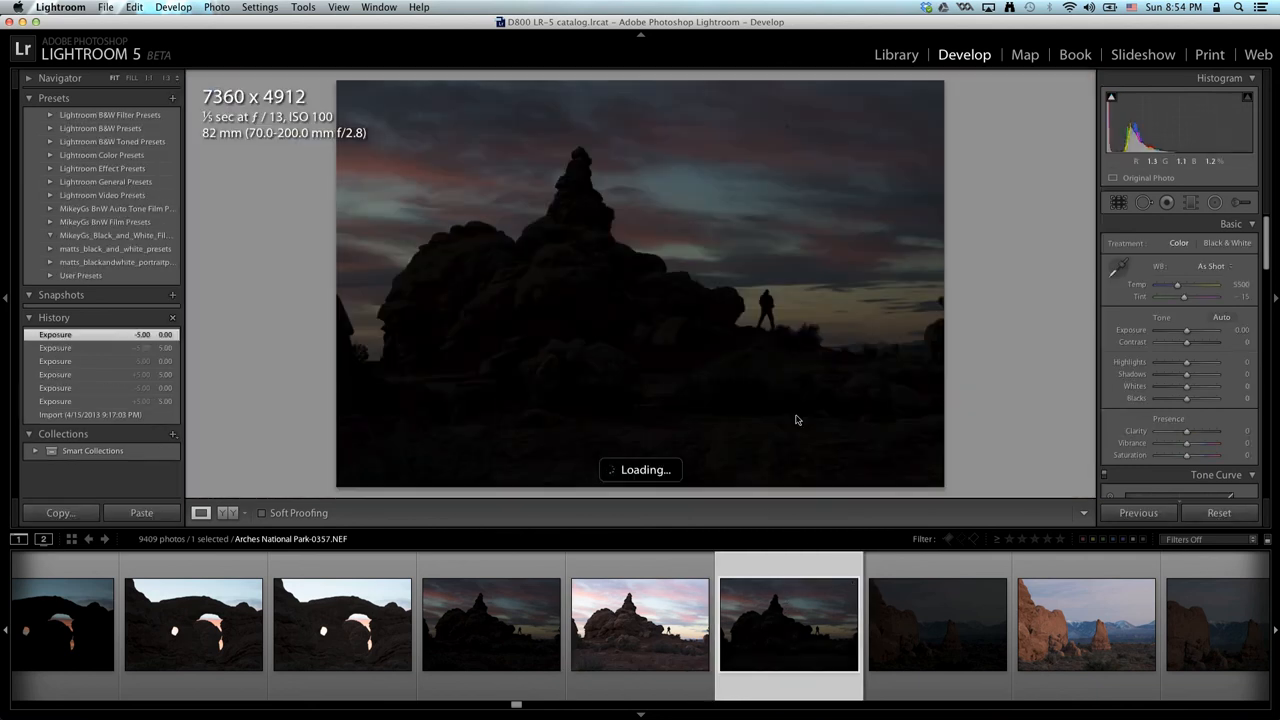
click(770, 308)
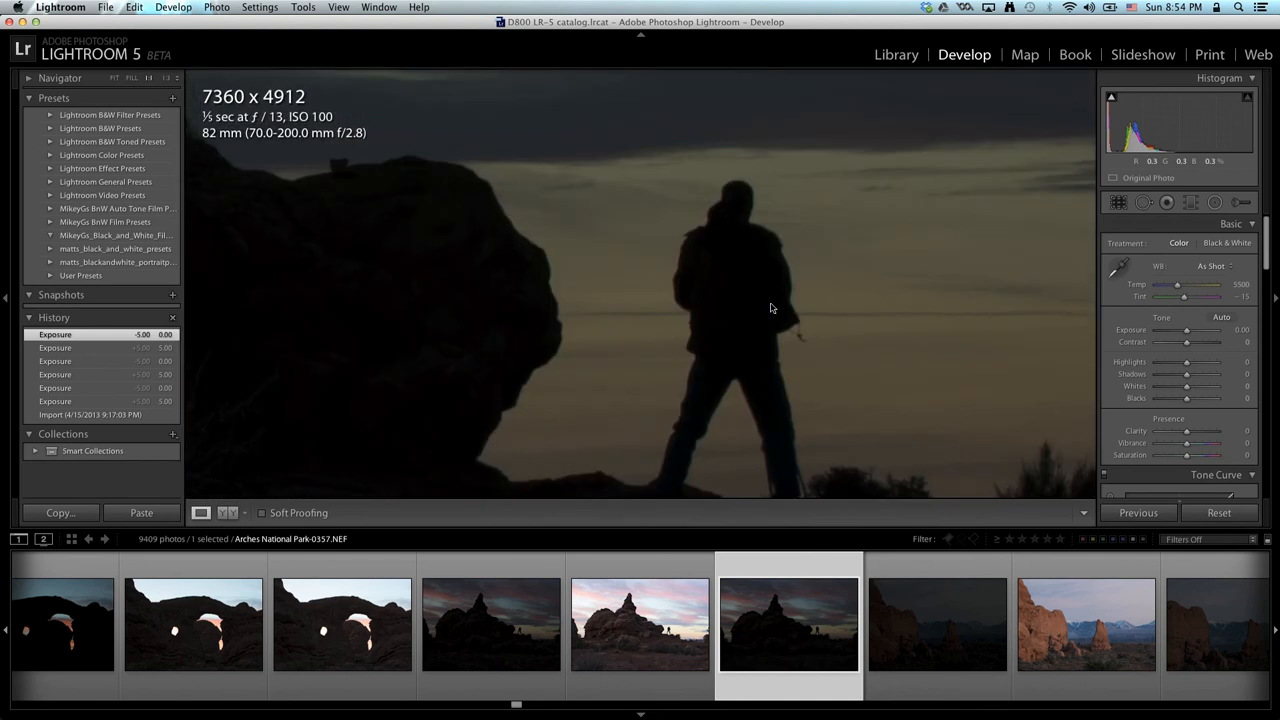
click(770, 308)
Step: Draw a wide elliptical Radial Filter over the rock formation in the bright 2.2-second photo
click(674, 607)
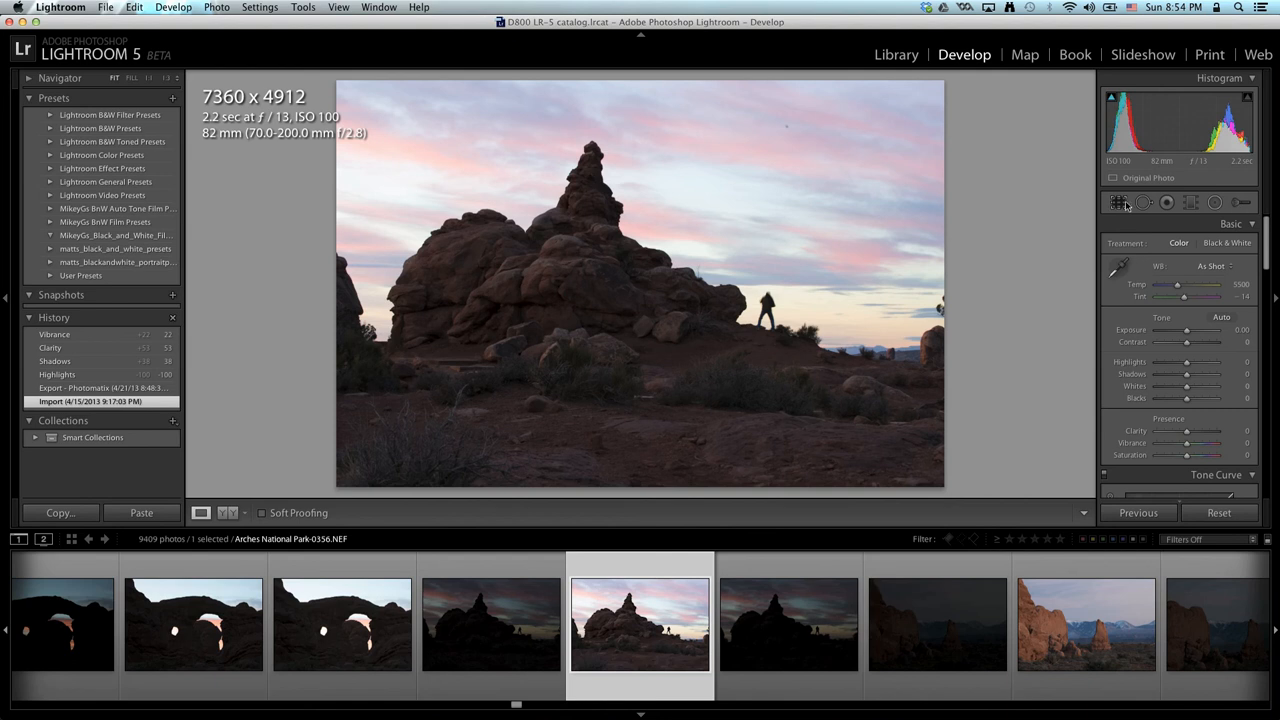
click(1215, 203)
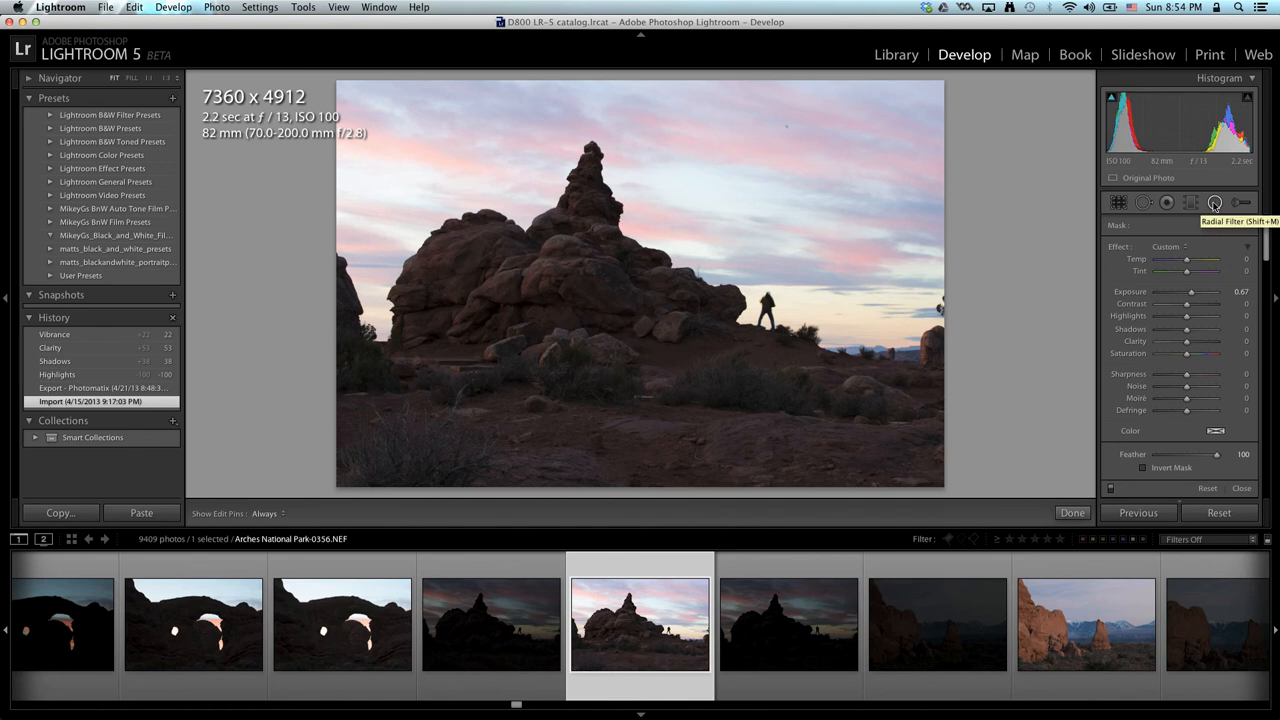
click(1214, 203)
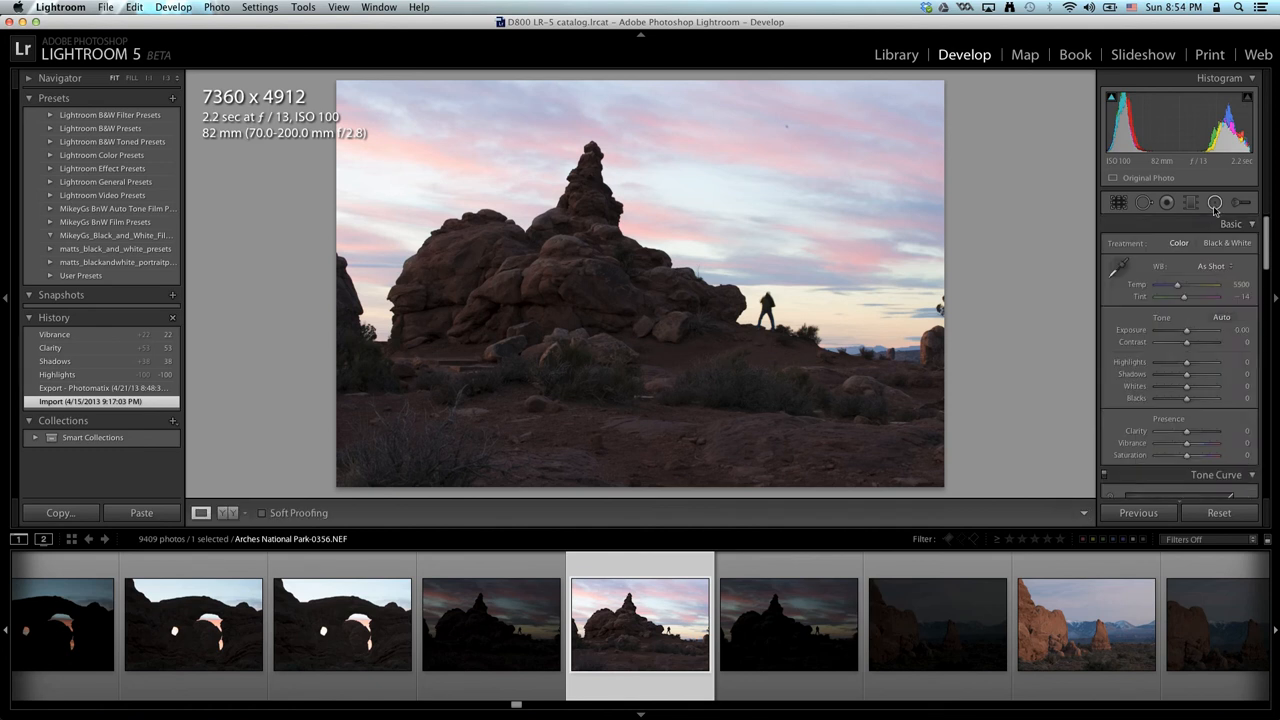
click(1214, 203)
drag(546, 300, 734, 380)
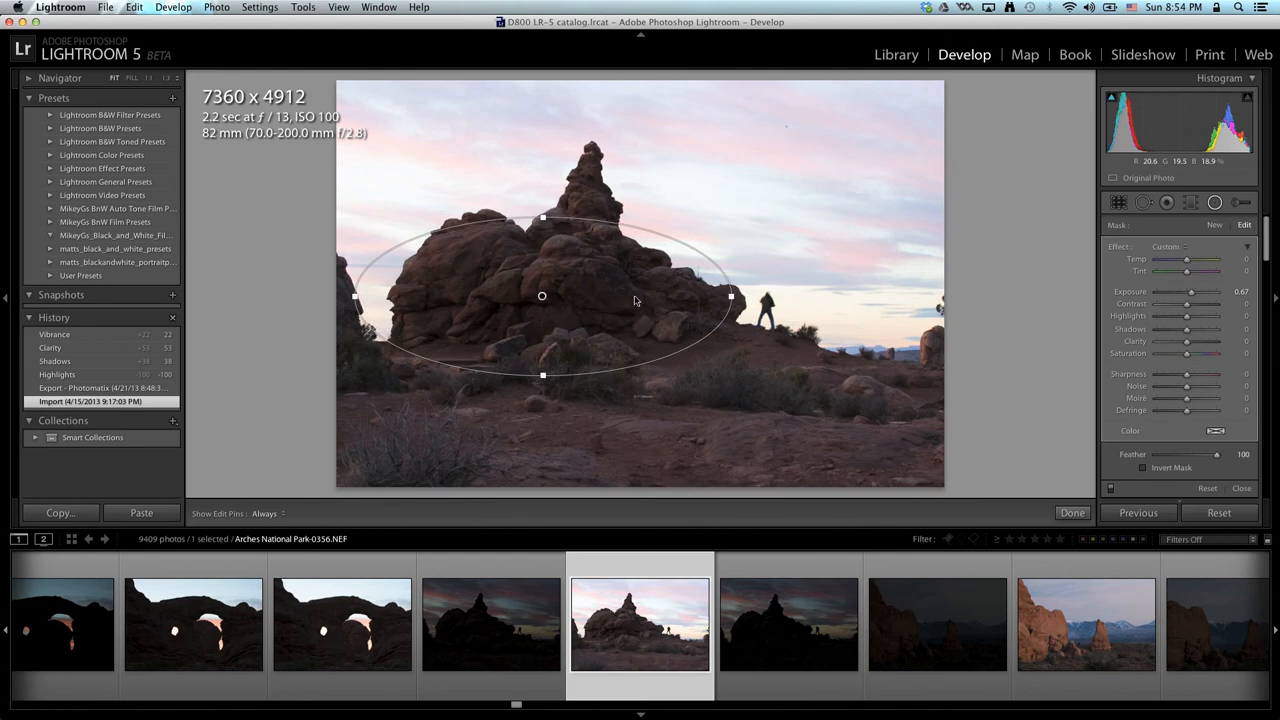
Step: Shift the radial filter down over the rocks, invert its mask and set its Exposure to 0.76
drag(634, 300, 659, 318)
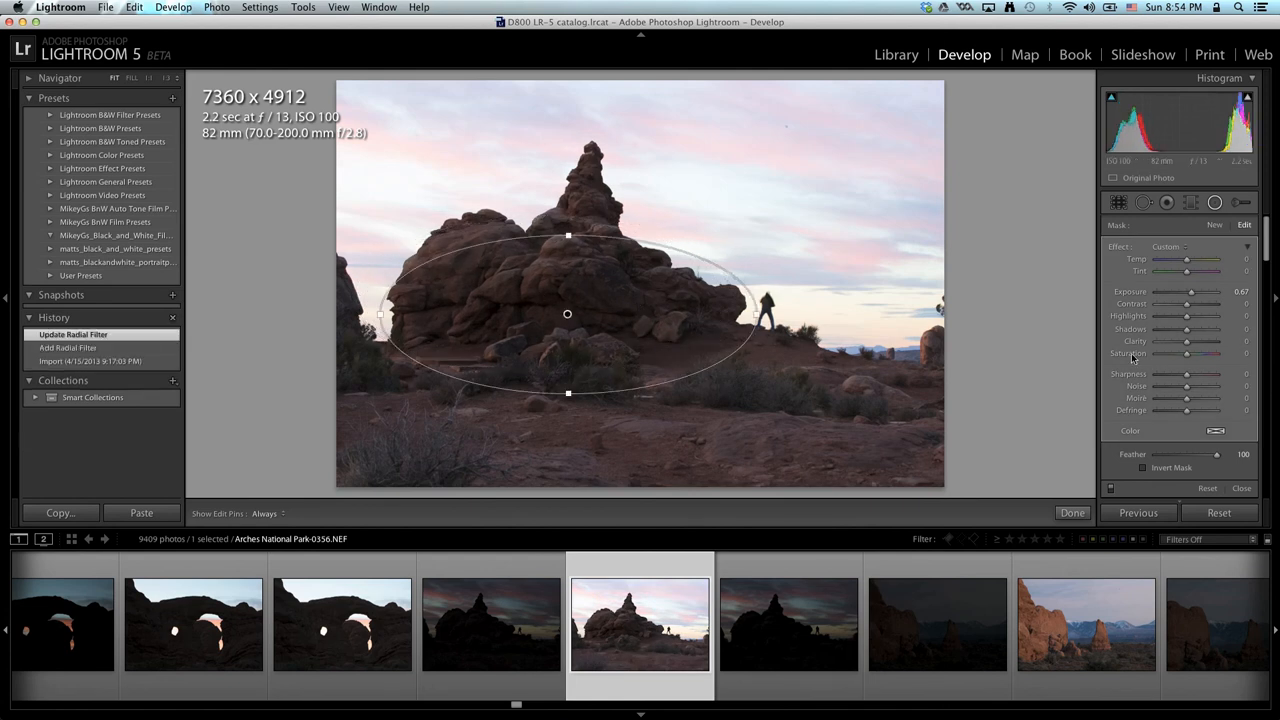
double_click(1122, 251)
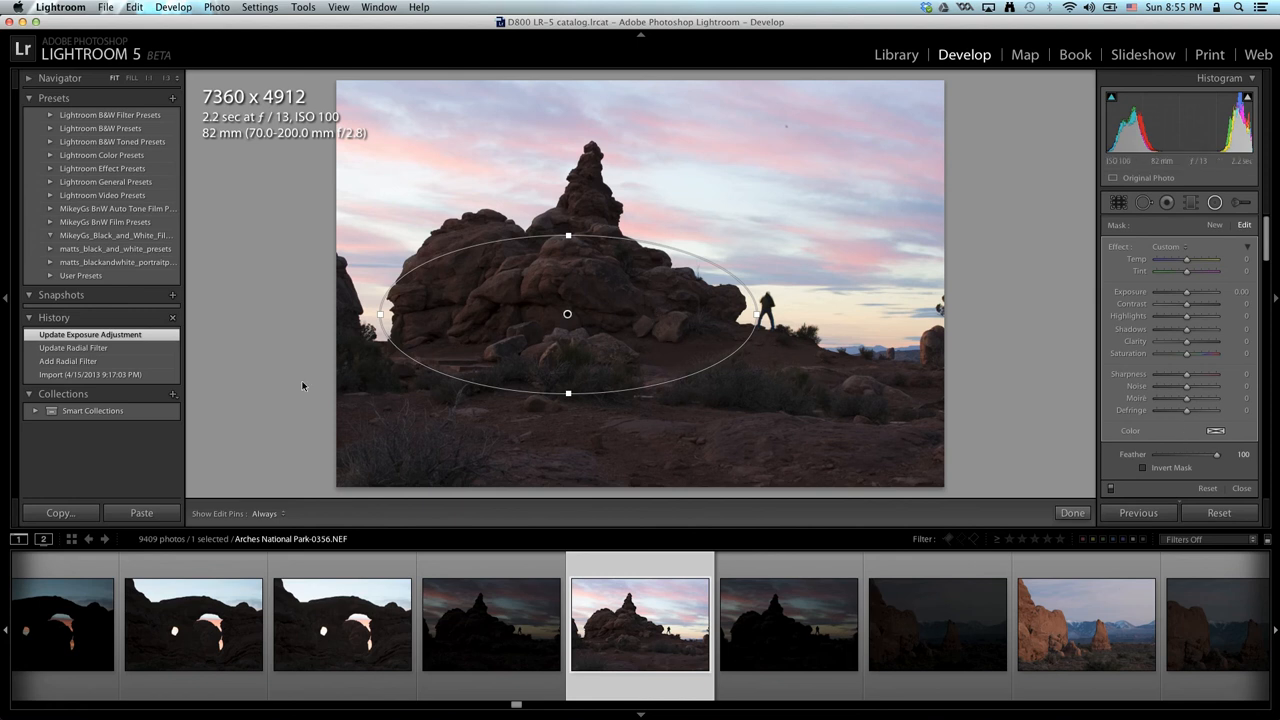
click(1144, 468)
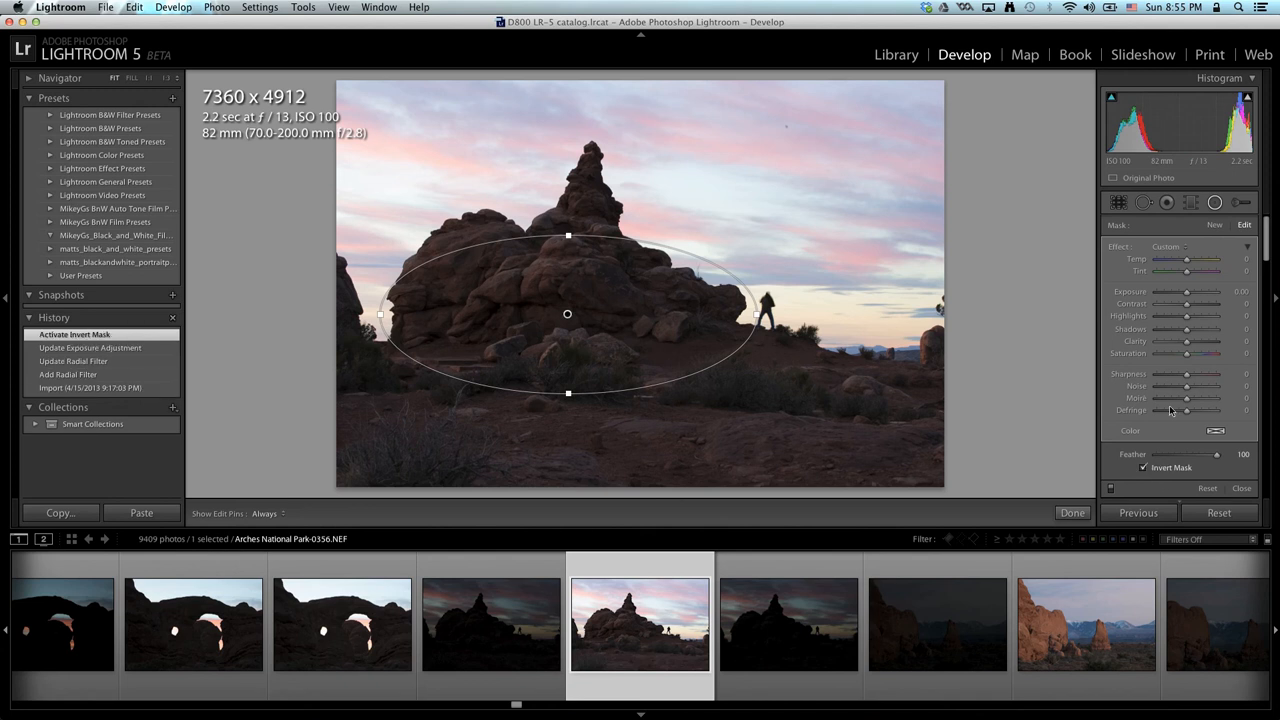
drag(1187, 294, 1192, 294)
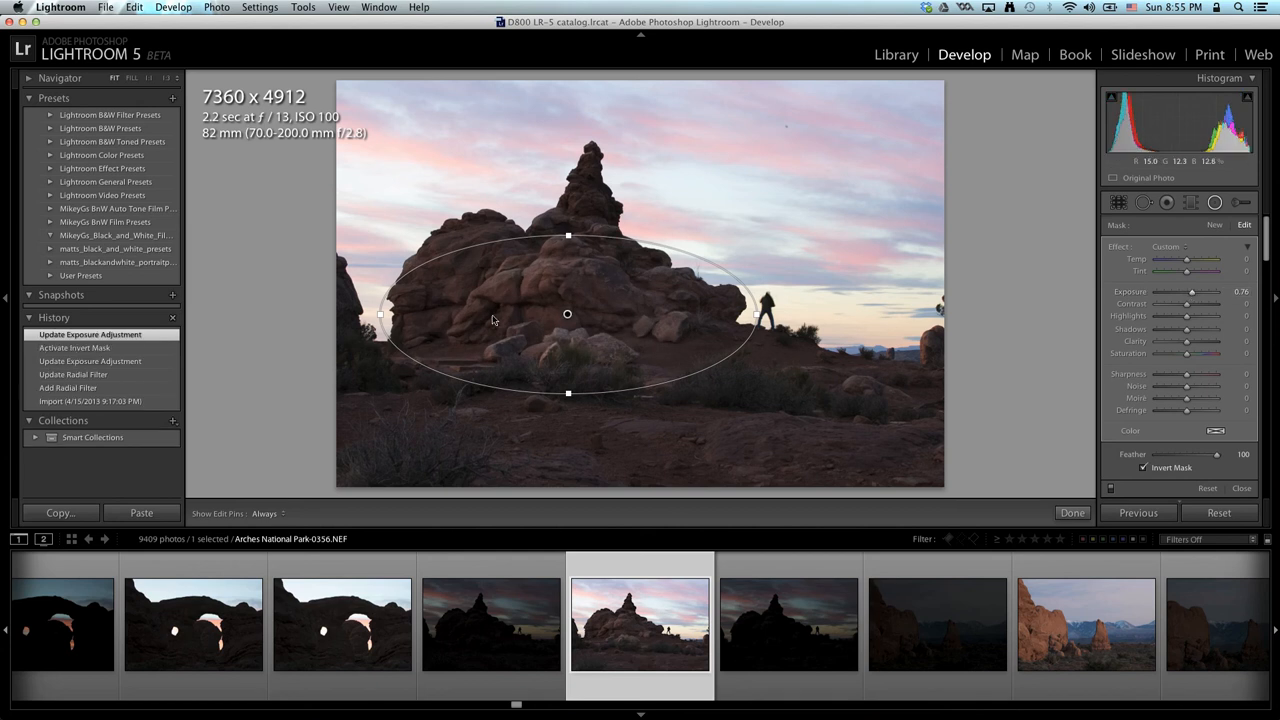
Step: Adjust the height and position of the radial filter's ellipse around the rock formation, undoing the accidentally added second filter
drag(573, 215, 572, 210)
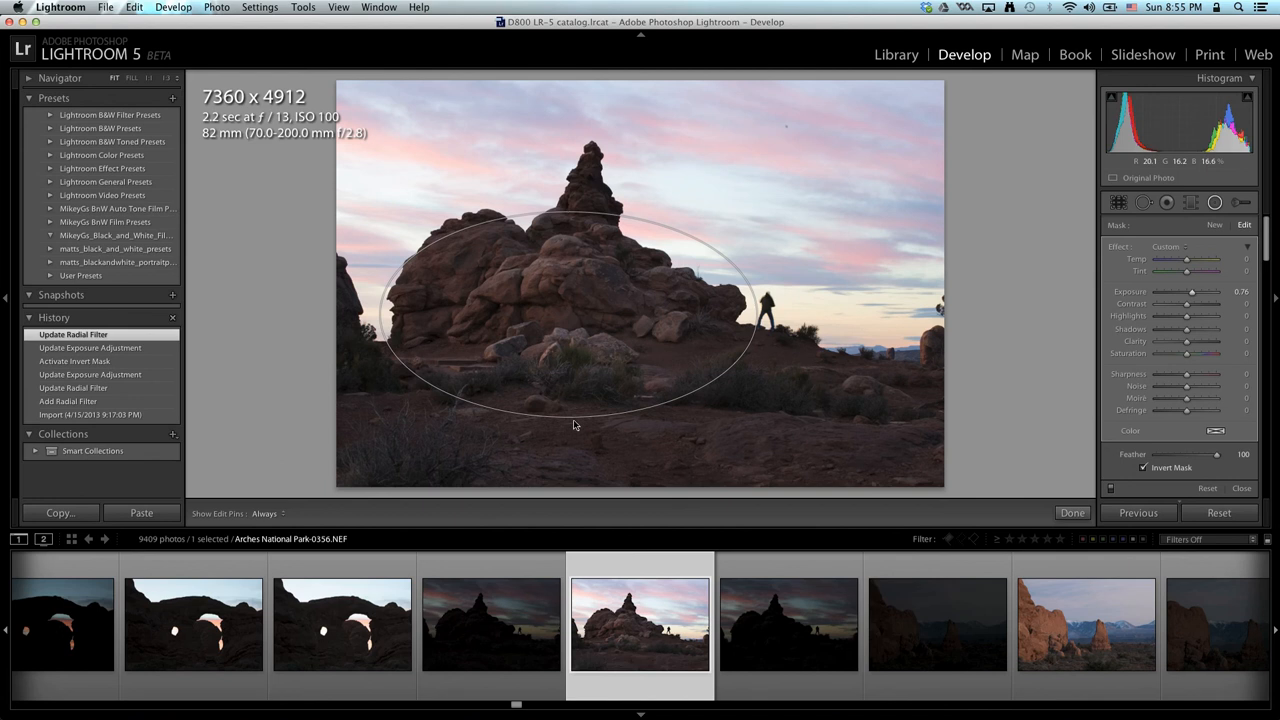
drag(572, 418, 576, 465)
drag(627, 359, 621, 386)
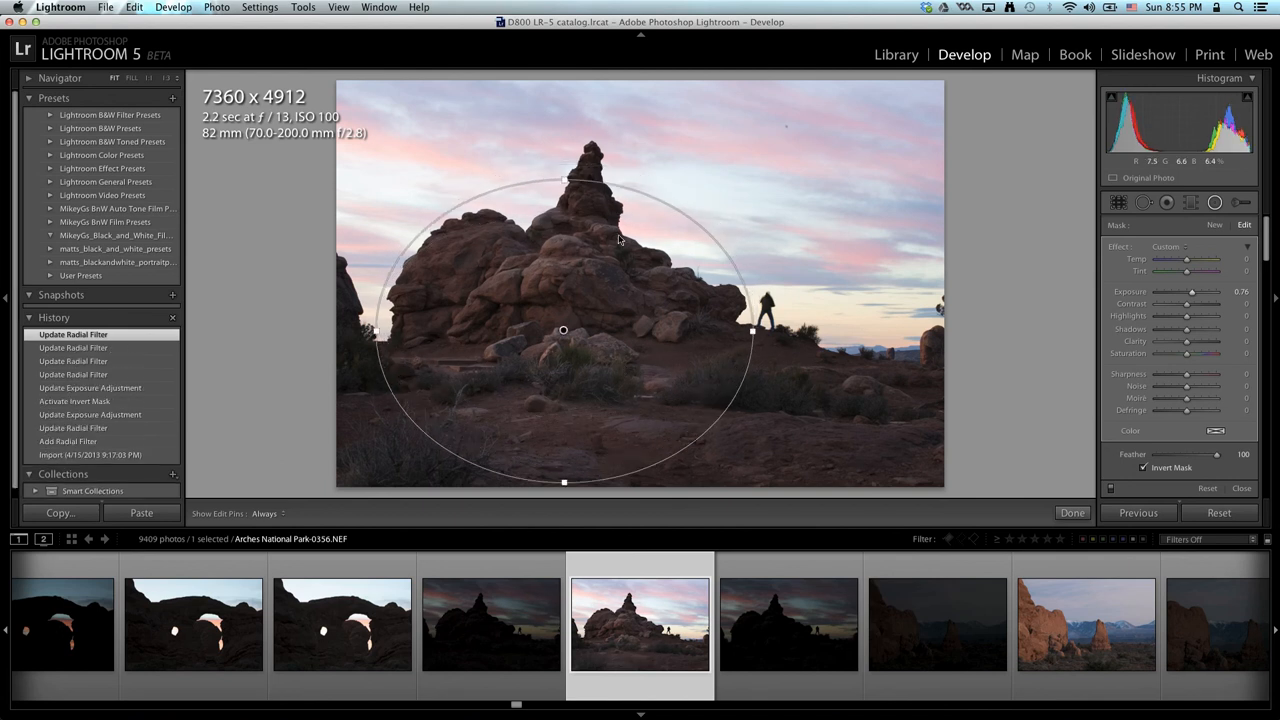
drag(567, 180, 570, 232)
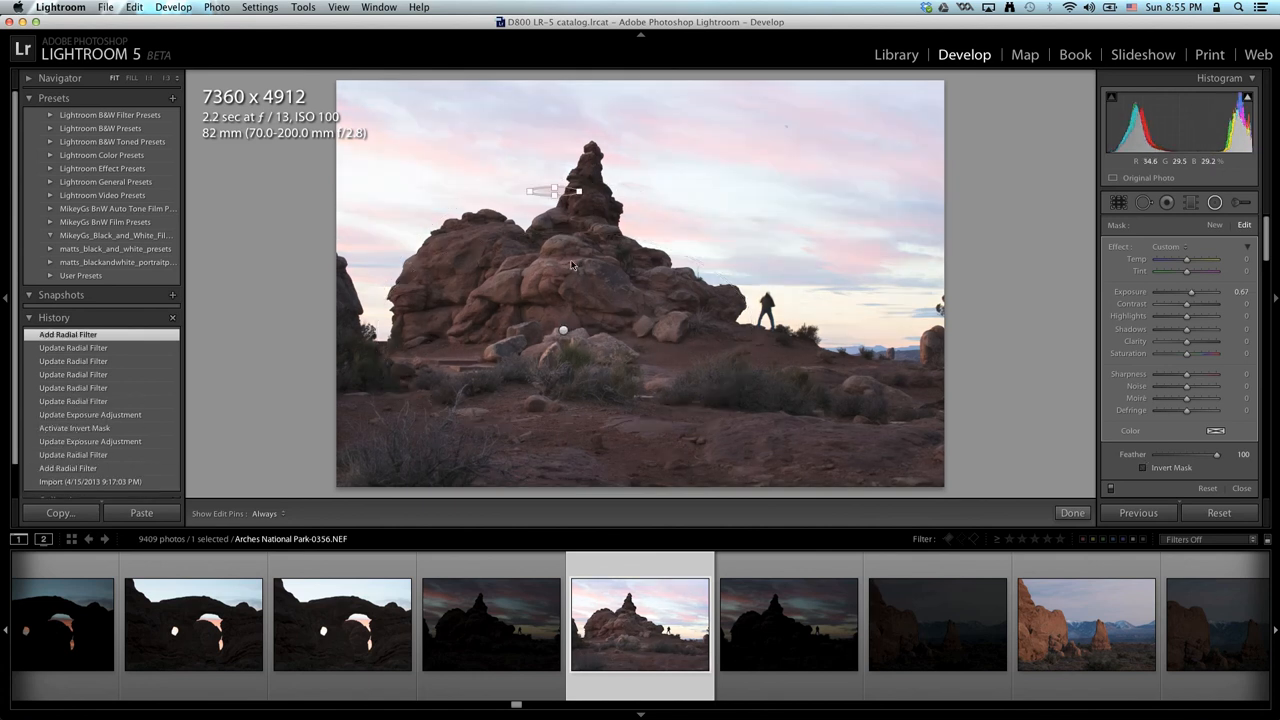
key(super+z)
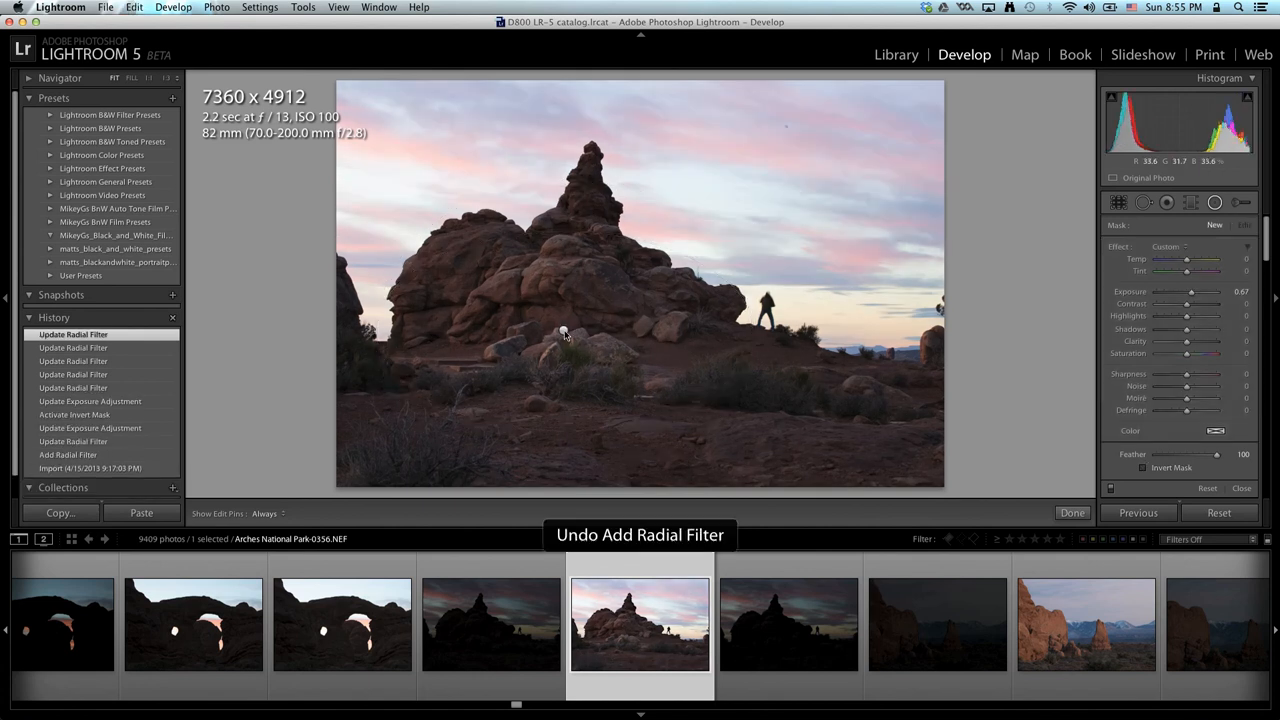
key(super+shift+z)
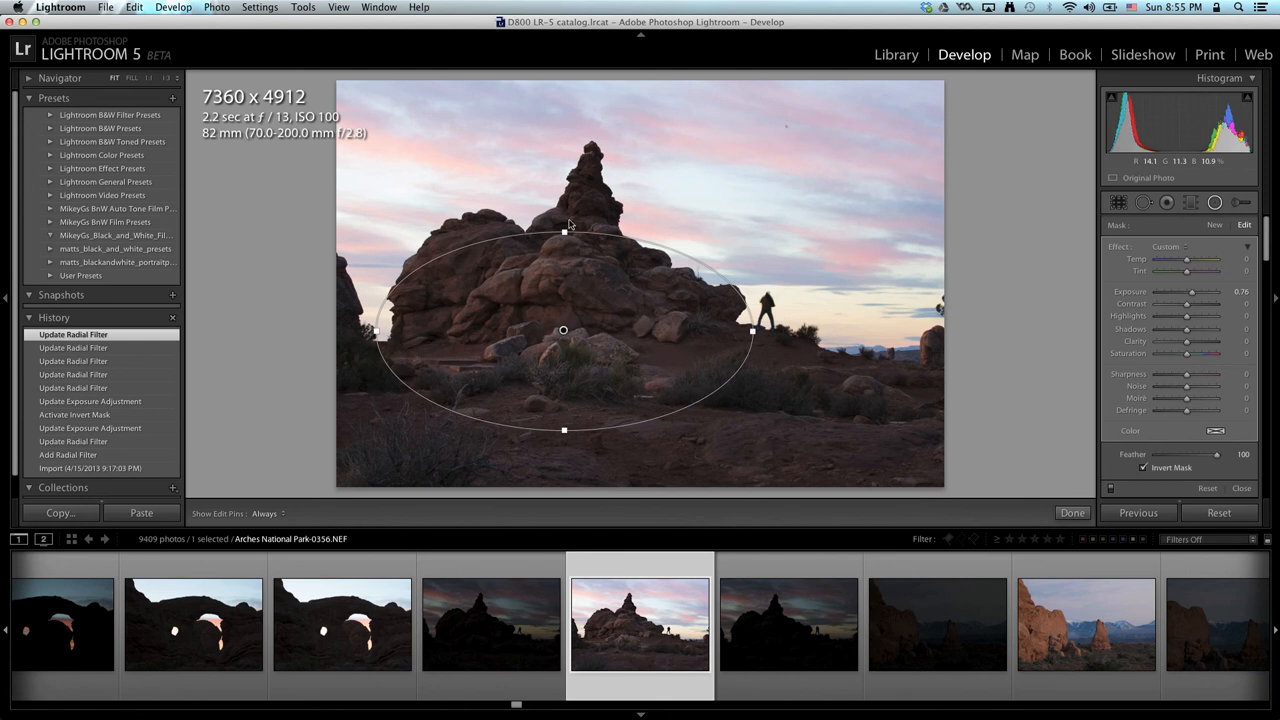
Step: Rotate the radial filter's ellipse clockwise along the rock slope, widen it slightly and nudge it into place
drag(578, 227, 654, 321)
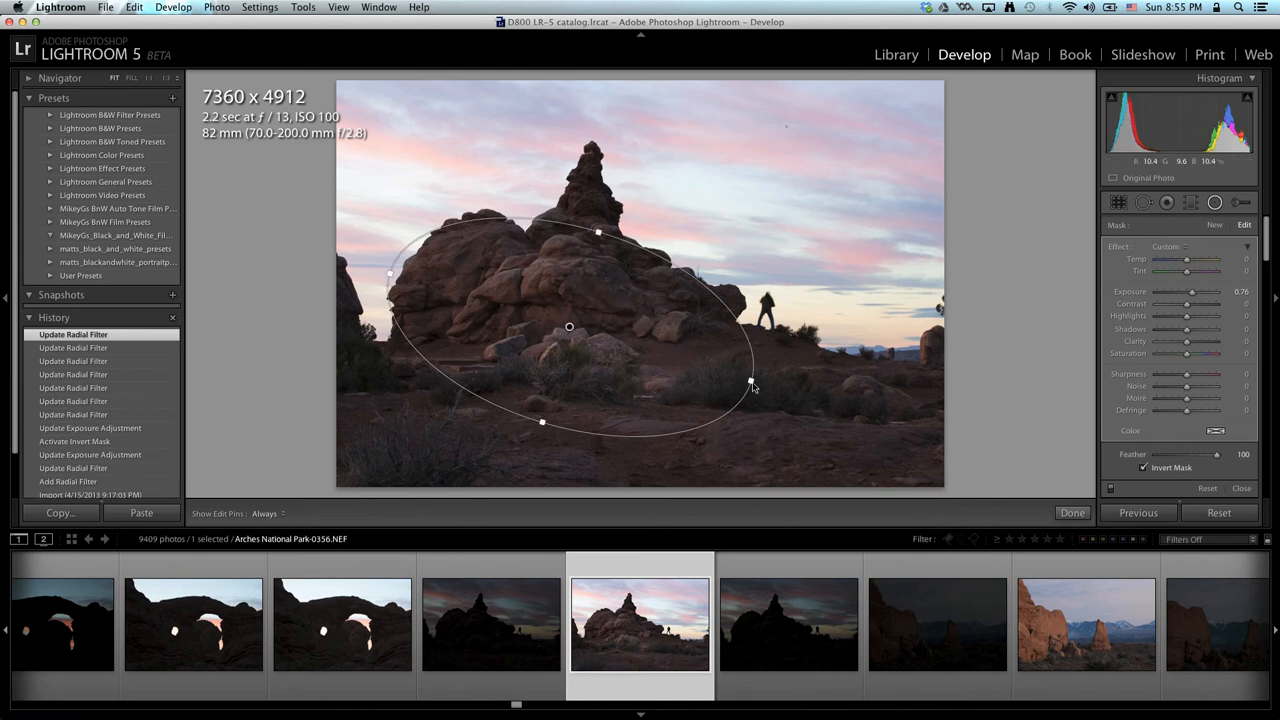
drag(751, 382, 759, 383)
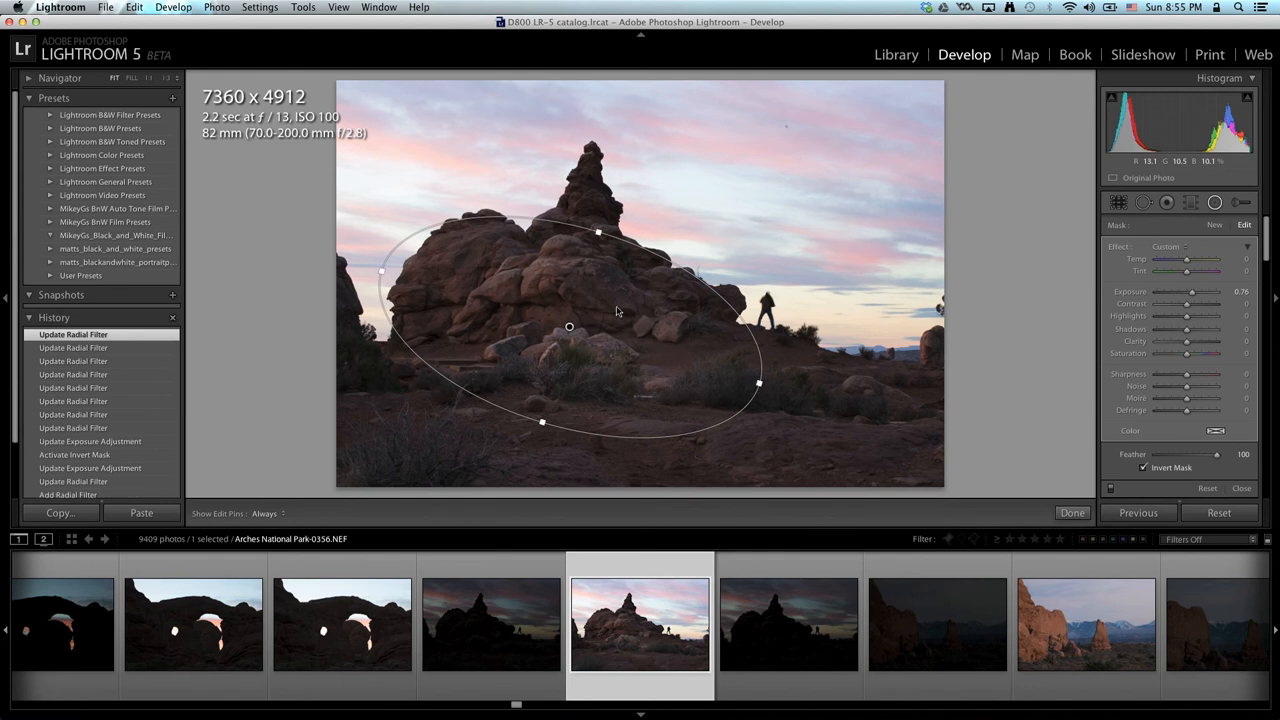
drag(588, 299, 592, 301)
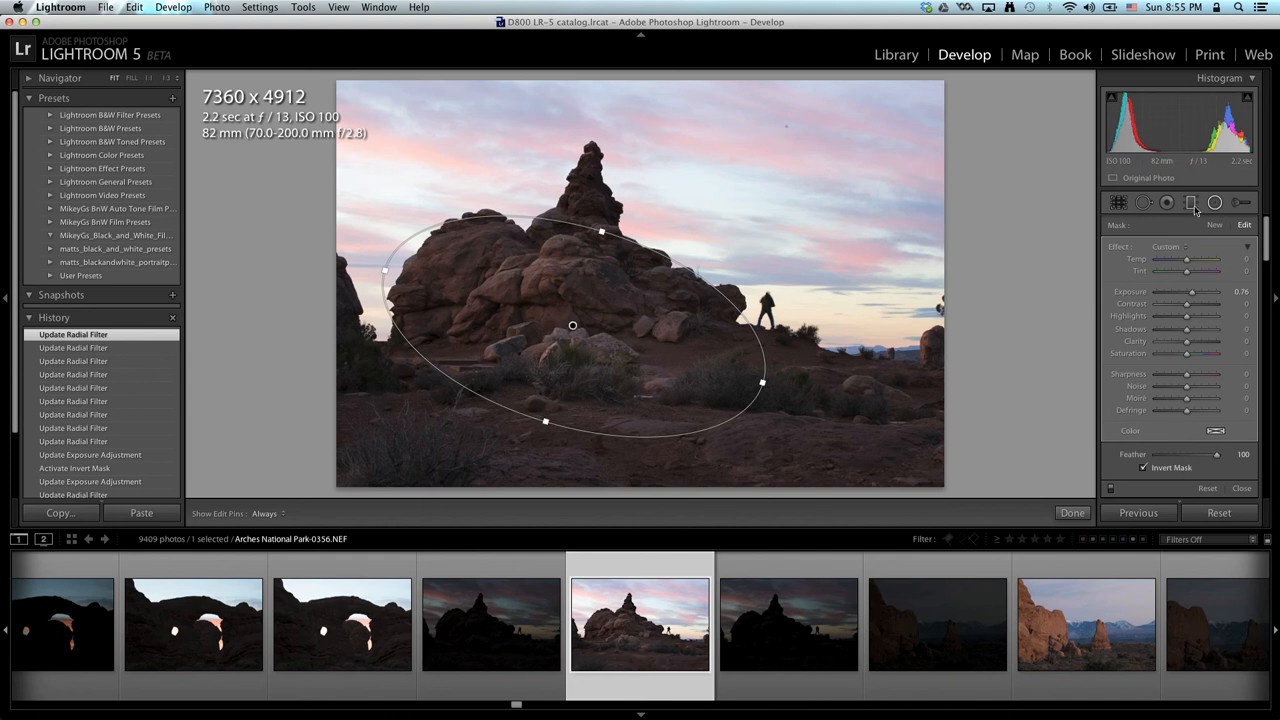
Step: Delete the radial filter over the rock formation
click(1233, 205)
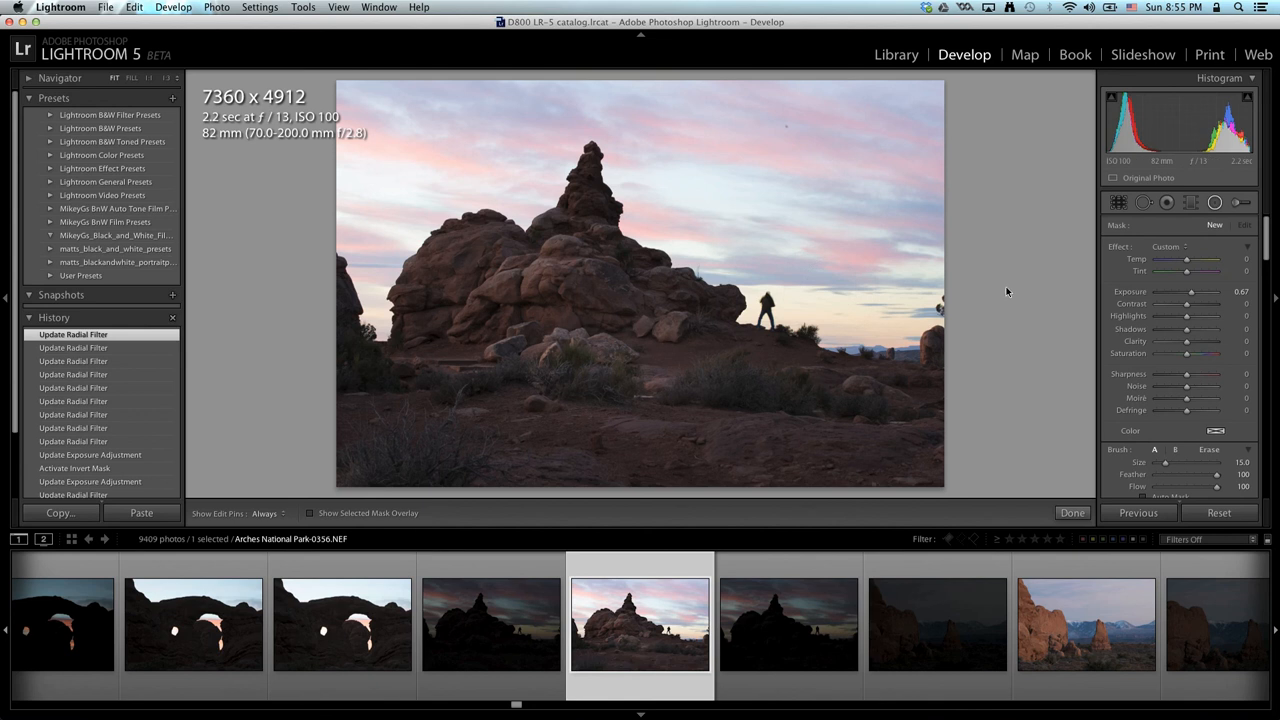
click(1214, 202)
click(573, 328)
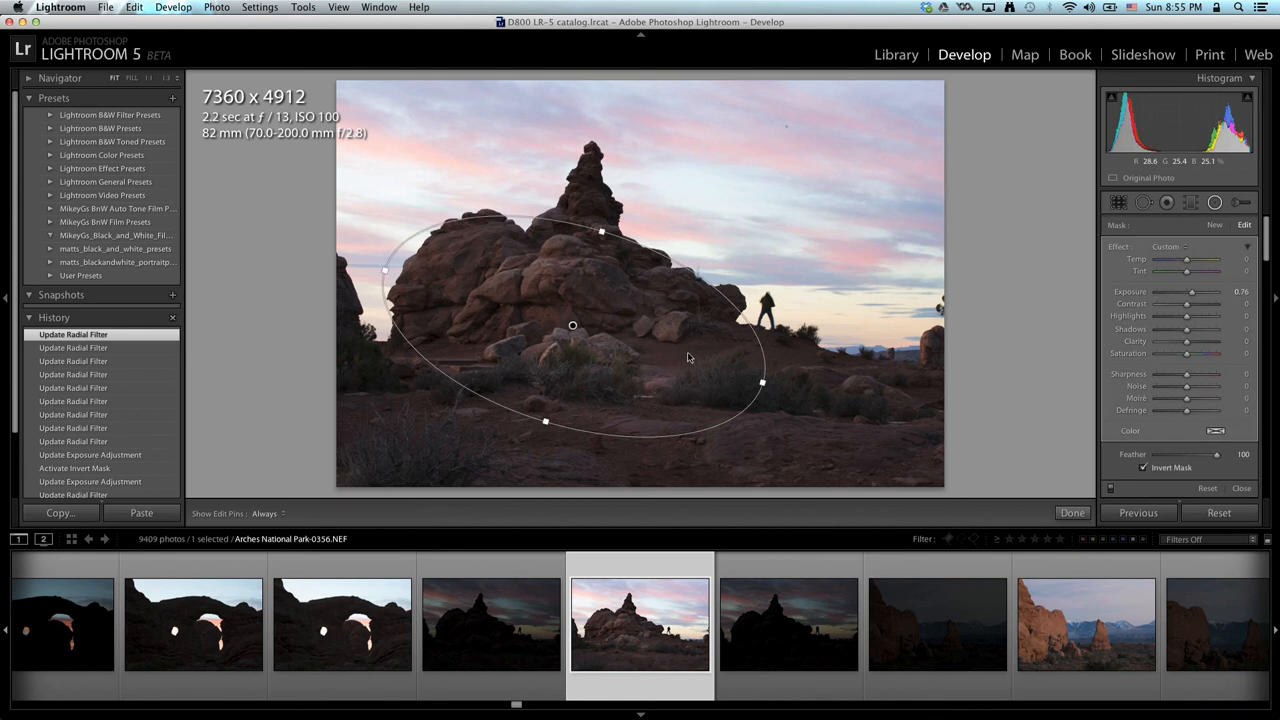
key(Delete)
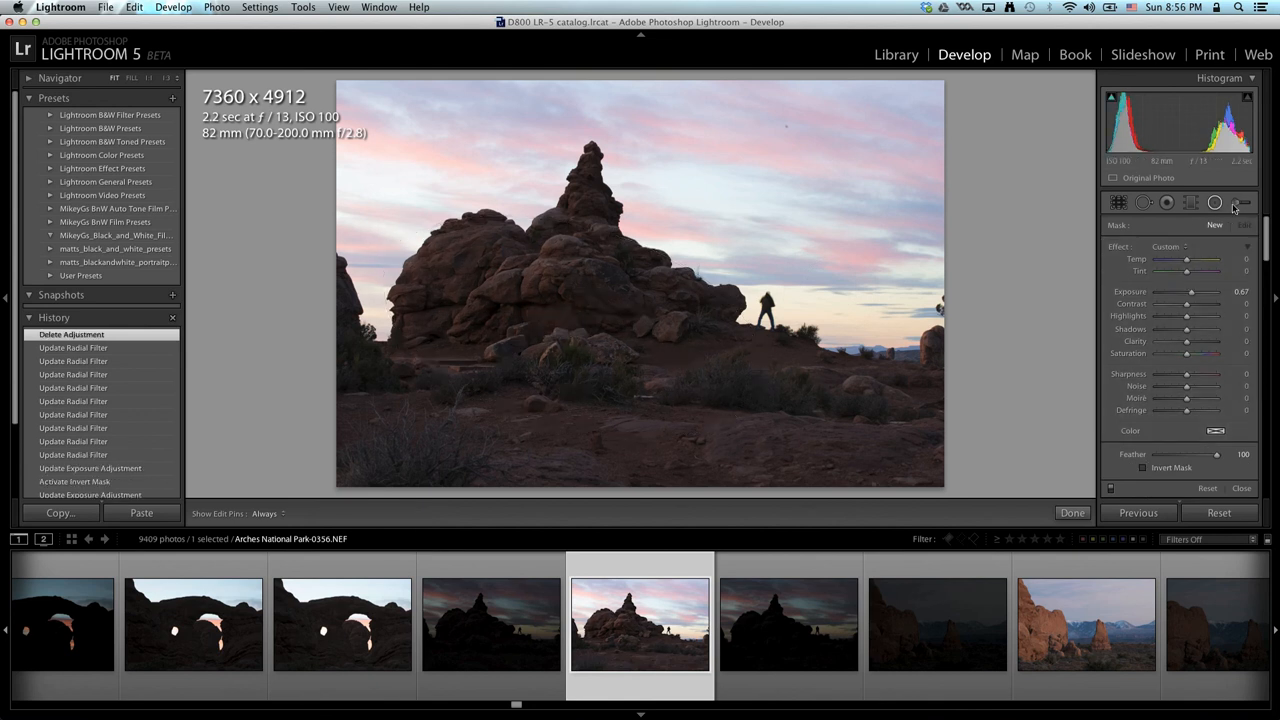
Step: Set an Adjustment Brush to Exposure 0.49 and size 18, and paint over the shrubs and lower rocks
click(1239, 202)
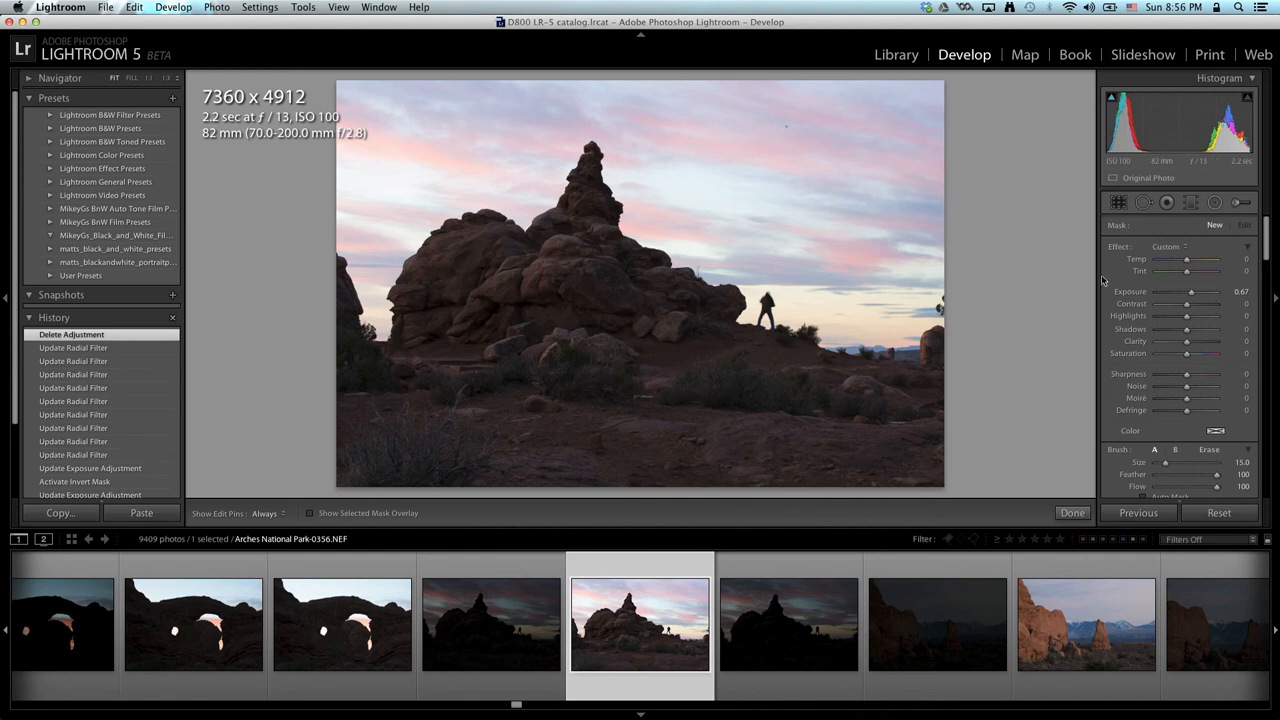
double_click(1120, 248)
drag(1186, 296, 1189, 296)
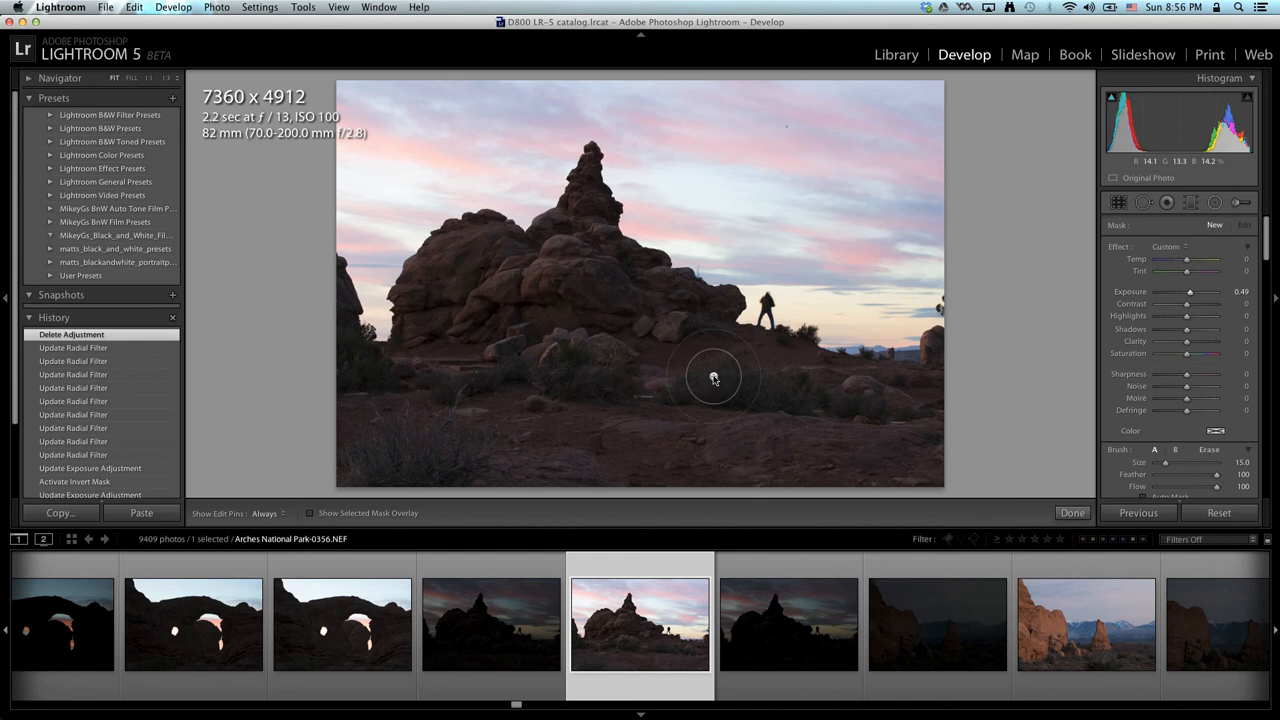
key(bracketright)
key(bracketright)
key(bracketright)
key(h)
mouse_move(575, 293)
mouse_down()
mouse_move(523, 322)
mouse_move(498, 289)
mouse_move(442, 341)
mouse_move(444, 292)
mouse_move(431, 369)
mouse_up()
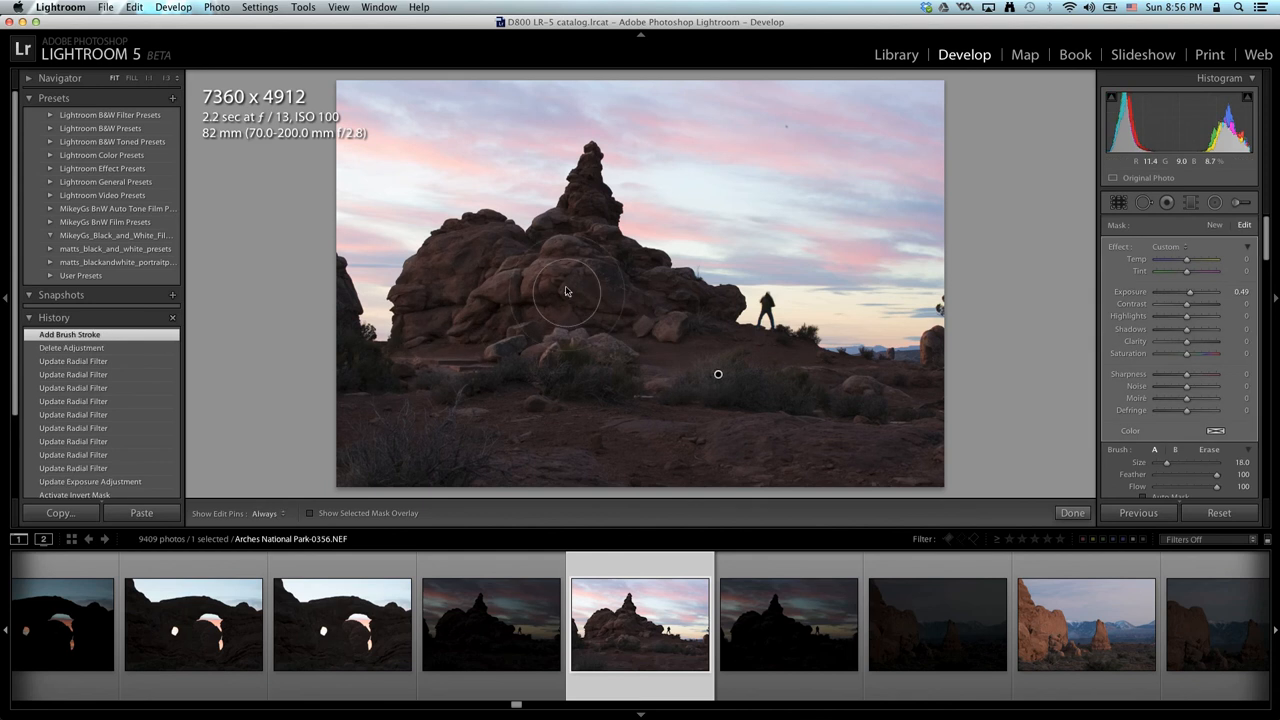
Step: Reduce the brush to size 10 and paint the rock below the spire and the band of shrubs
key(bracketleft)
key(bracketleft)
key(bracketleft)
key(bracketleft)
key(bracketleft)
key(bracketleft)
key(bracketleft)
key(bracketleft)
mouse_move(582, 230)
mouse_down()
mouse_move(584, 217)
mouse_move(625, 286)
mouse_up()
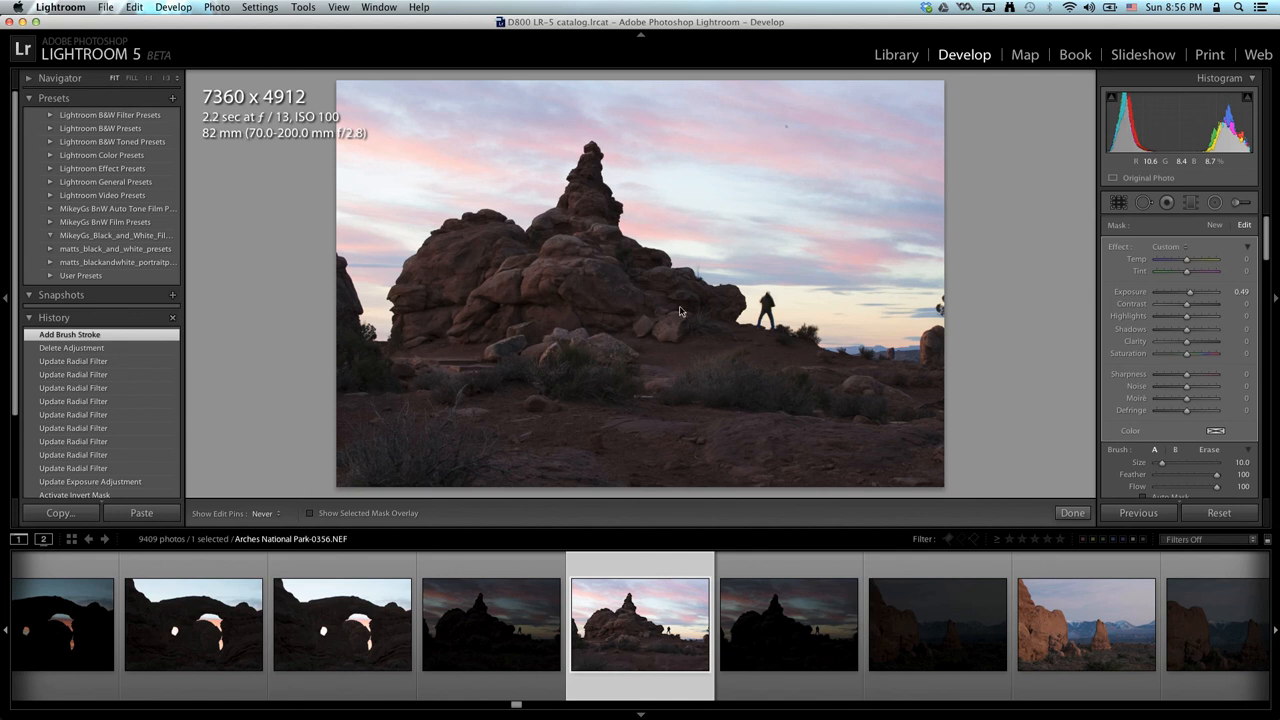
mouse_move(494, 371)
mouse_down()
mouse_move(754, 403)
mouse_move(645, 350)
mouse_move(804, 397)
mouse_move(458, 358)
mouse_move(587, 406)
mouse_move(828, 450)
mouse_move(554, 404)
mouse_move(718, 372)
mouse_up()
Step: Brush more of the central and upper rocks, working down from brush size 12 to 7
key(bracketright)
key(bracketright)
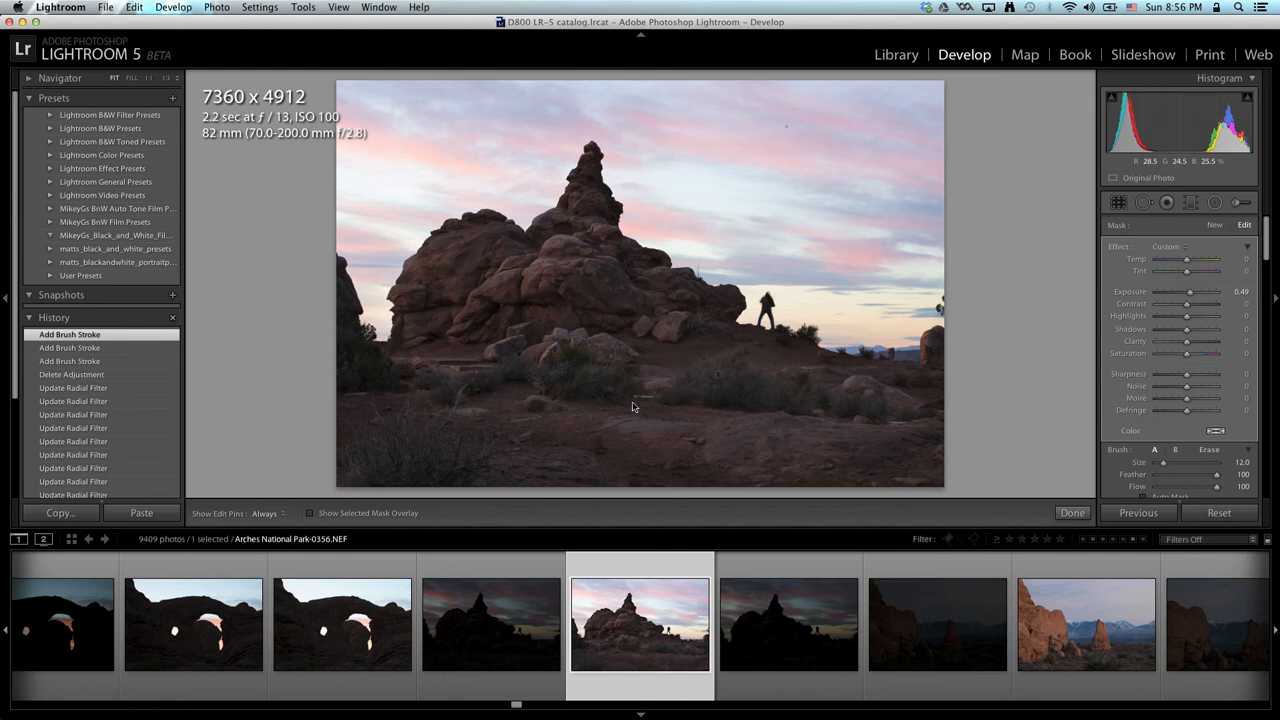
drag(571, 362, 582, 338)
key(bracketleft)
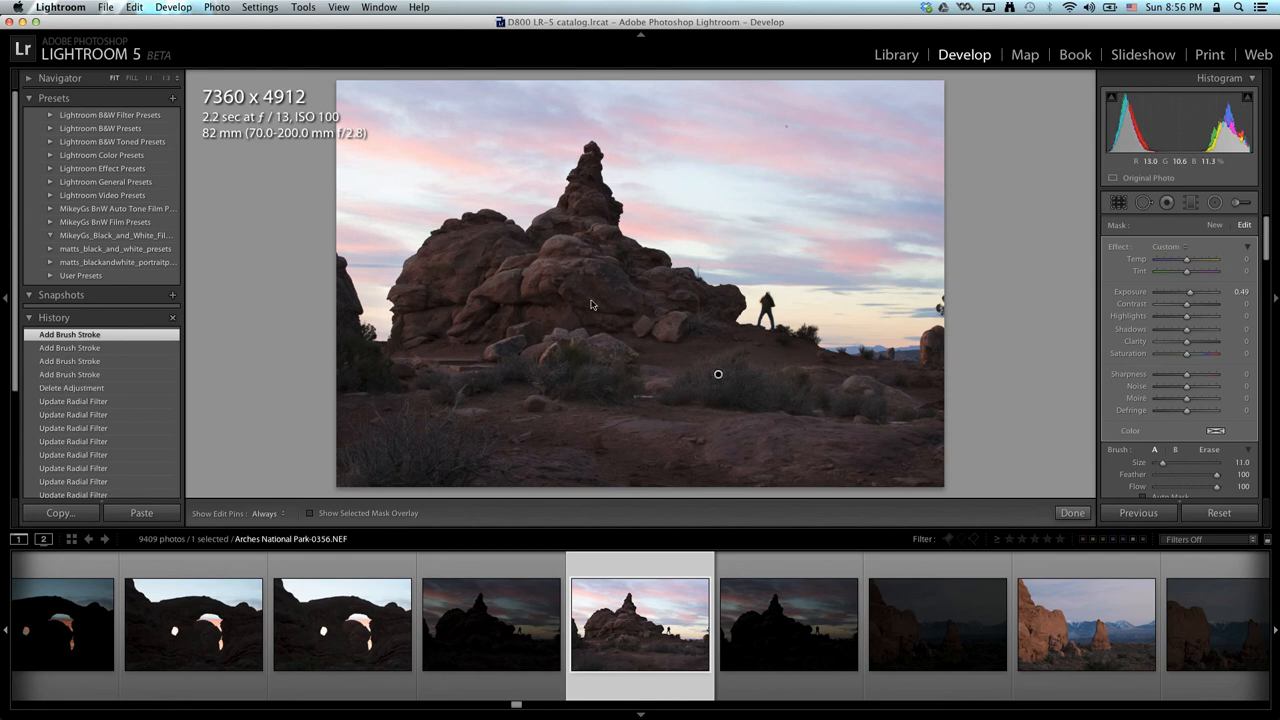
mouse_move(612, 291)
mouse_down()
mouse_move(600, 257)
mouse_move(683, 303)
mouse_up()
key(h)
drag(515, 252, 497, 242)
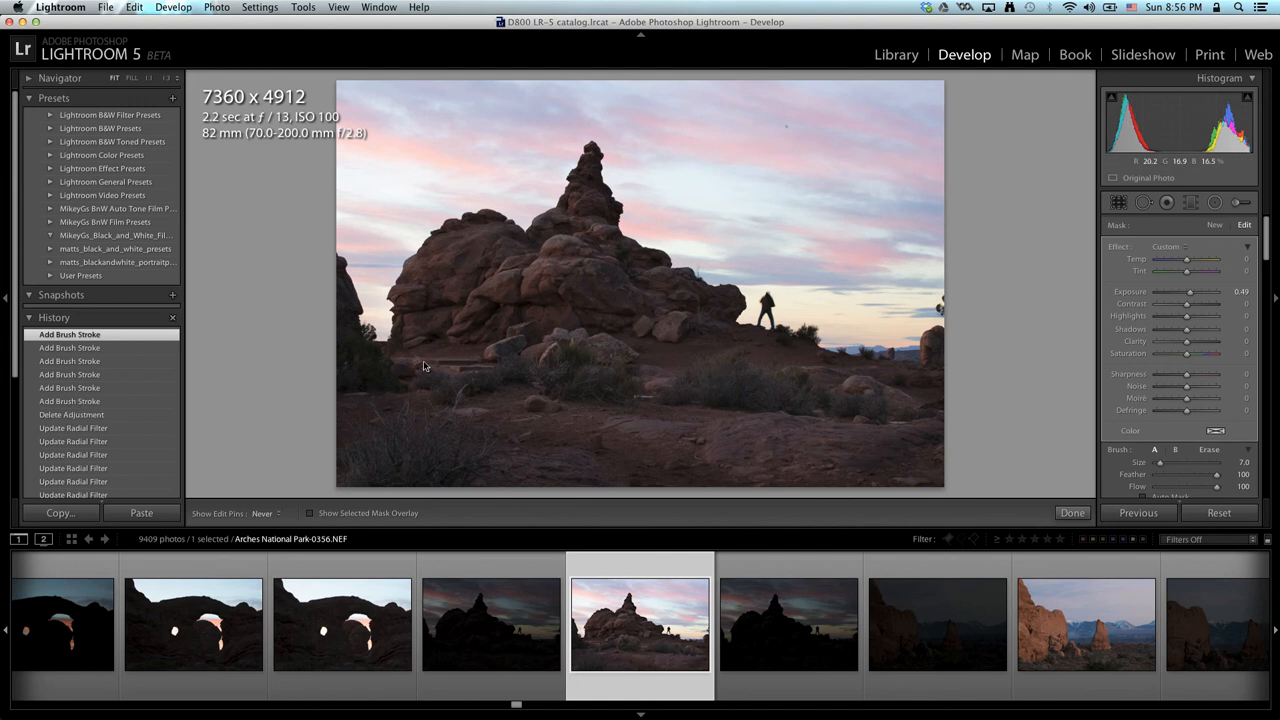
Step: Paint the brush adjustment across the desert foreground below the rocks at brush size 7
key(h)
drag(412, 364, 548, 434)
mouse_move(552, 437)
mouse_down()
mouse_move(444, 398)
mouse_move(528, 424)
mouse_up()
drag(768, 470, 612, 390)
key(h)
drag(802, 442, 975, 395)
key(h)
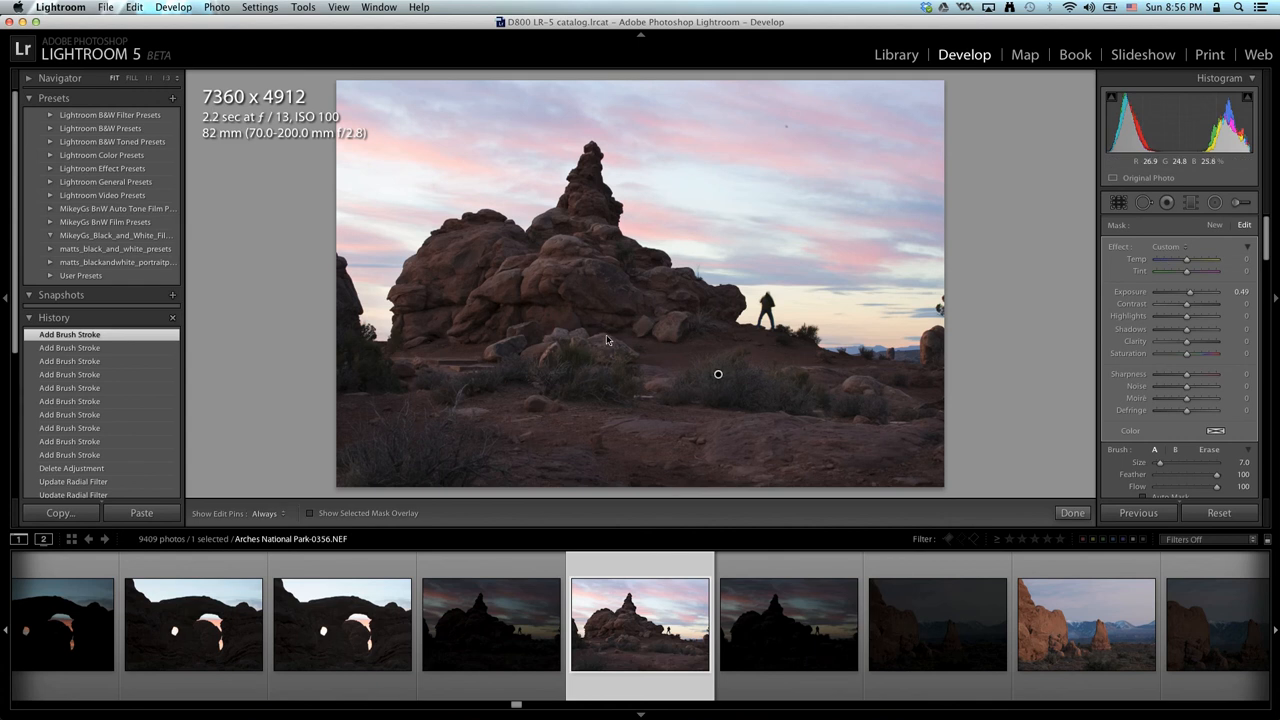
Step: Reduce the brush to size 5 and paint the spire, the rock faces and the base of the formation
key(bracketleft)
key(bracketleft)
key(h)
mouse_move(598, 196)
mouse_down()
mouse_move(618, 234)
mouse_move(707, 294)
mouse_up()
drag(613, 298, 515, 263)
drag(427, 338, 598, 336)
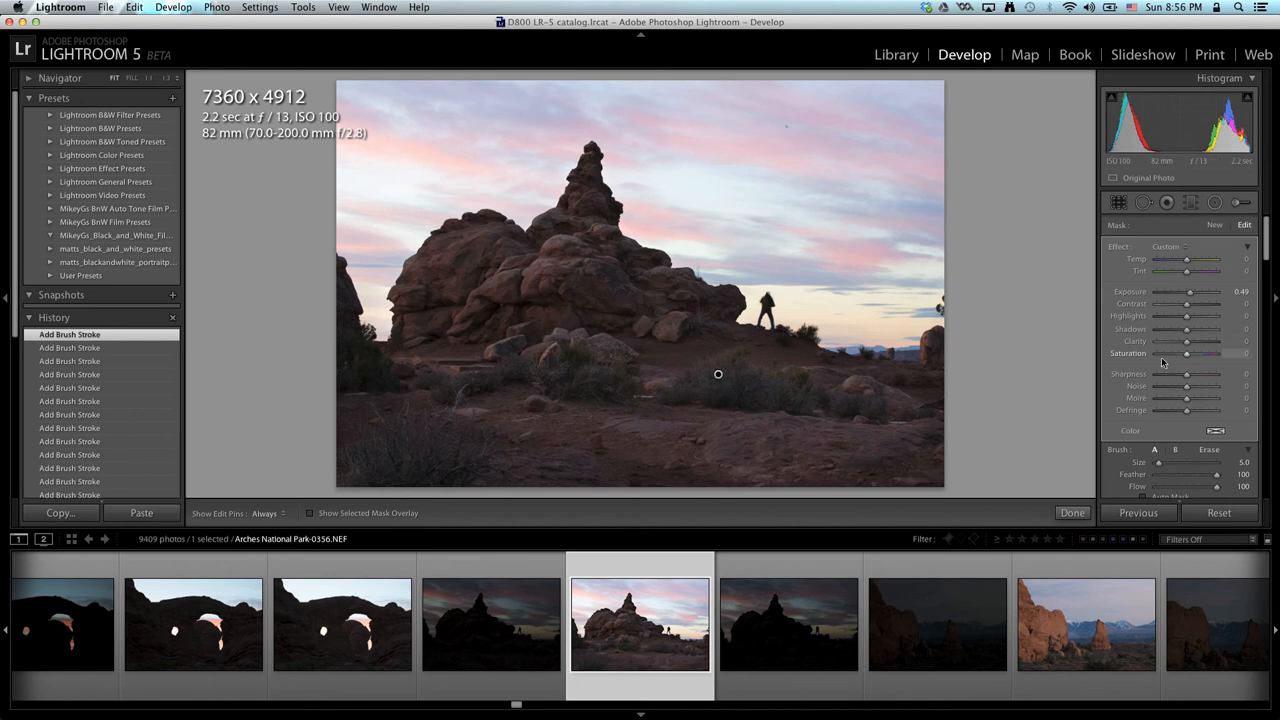
Step: Close the Adjustment Brush and set the photo's Highlights to -100 and Shadows to +22
key(k)
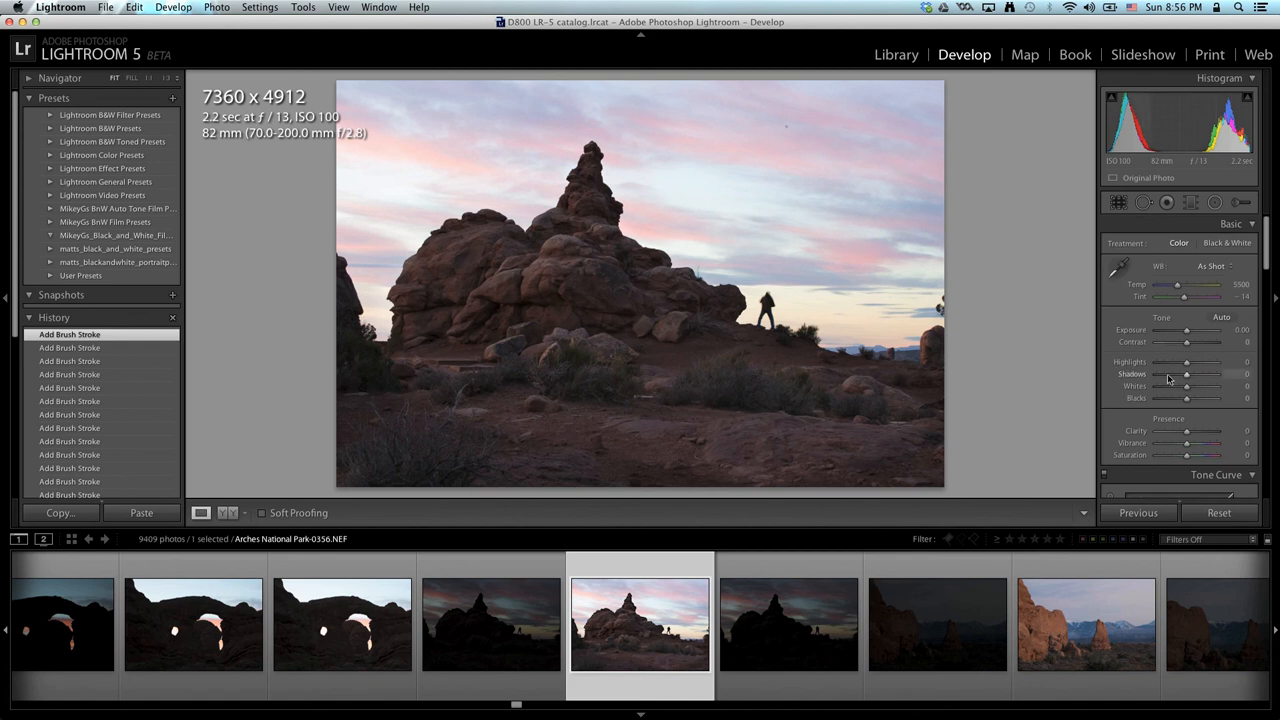
drag(1187, 363, 1150, 367)
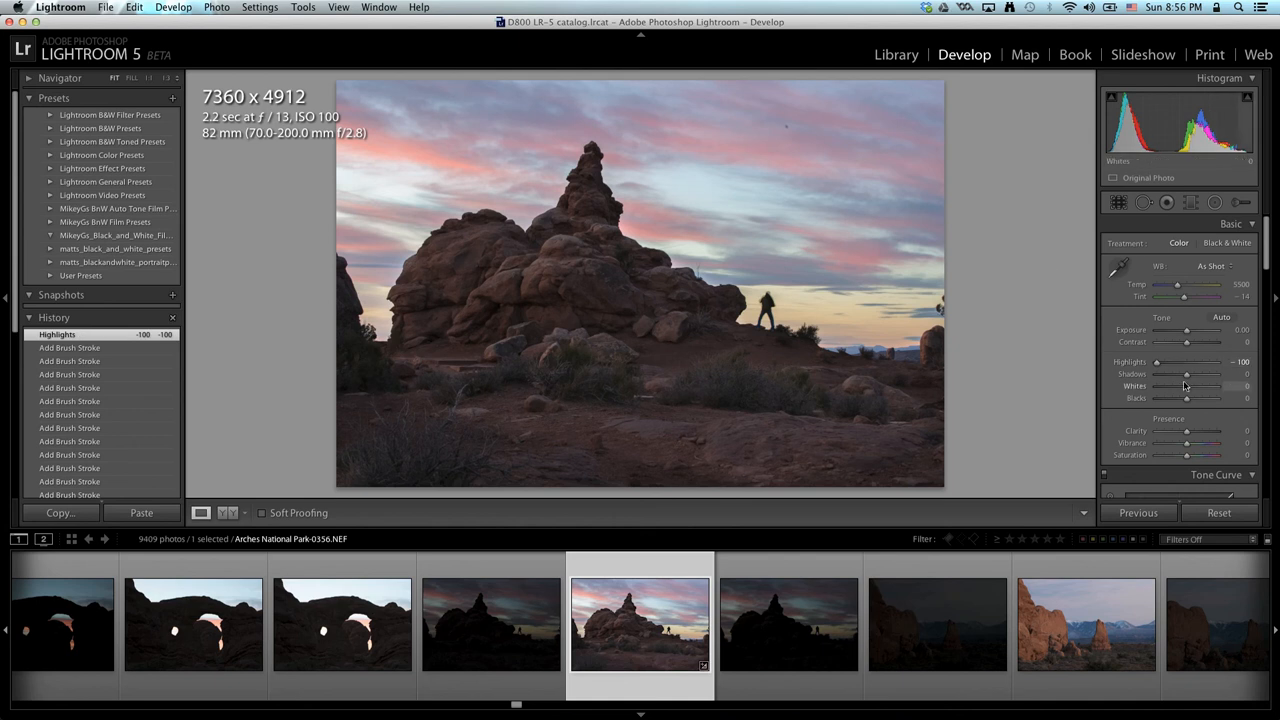
drag(1183, 380, 1195, 380)
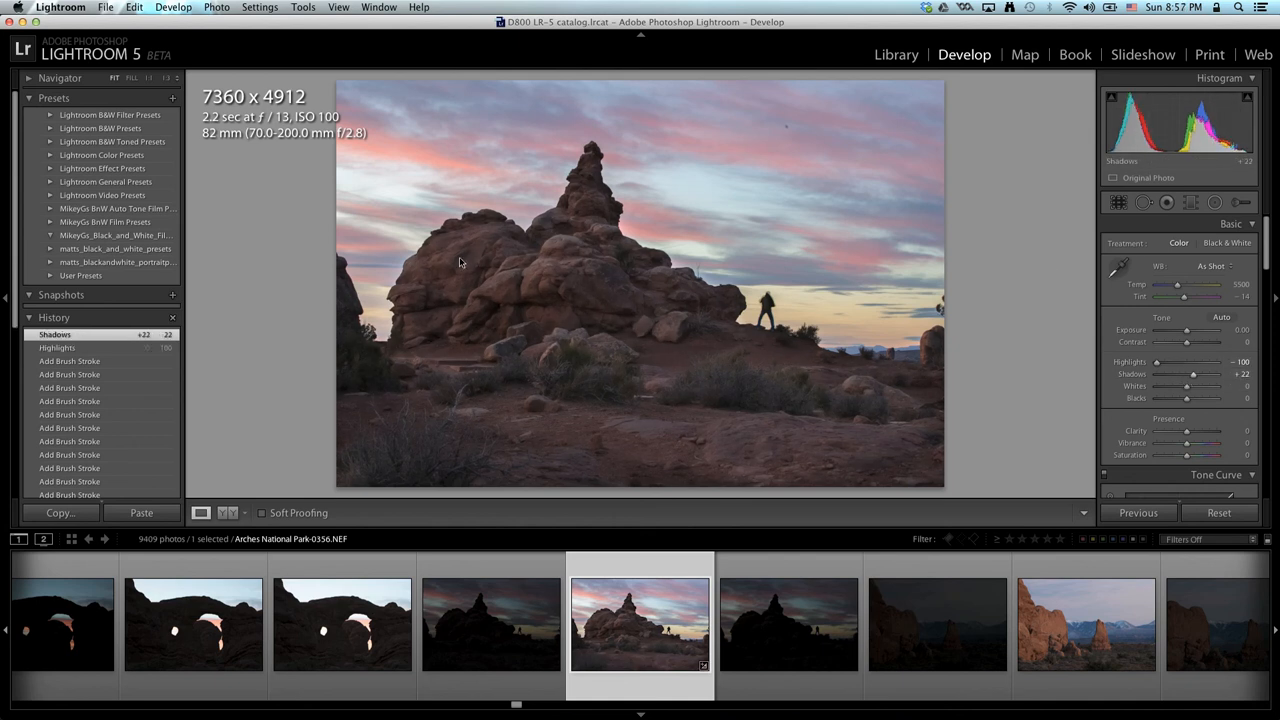
Step: Set Whites to +44, using the clipping preview, and Blacks to -20
alt+click(1188, 389)
alt+click(1188, 389)
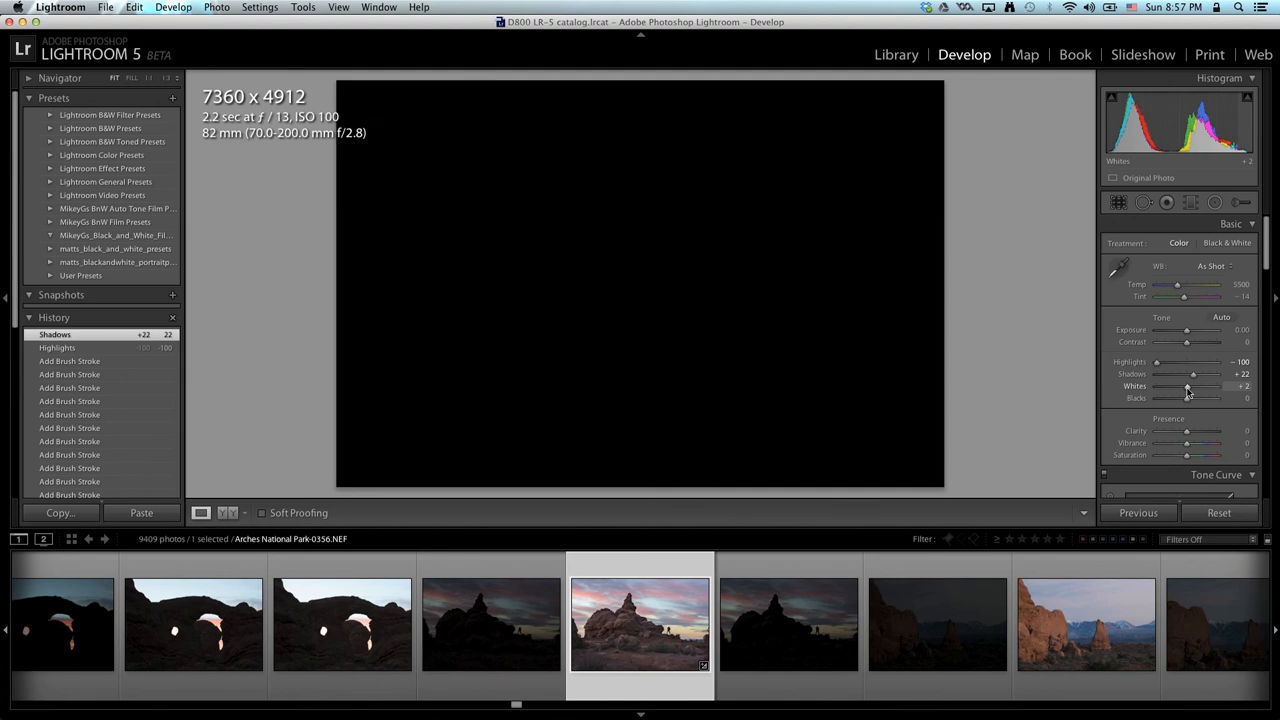
drag(1186, 389, 1189, 390)
drag(1191, 391, 1200, 390)
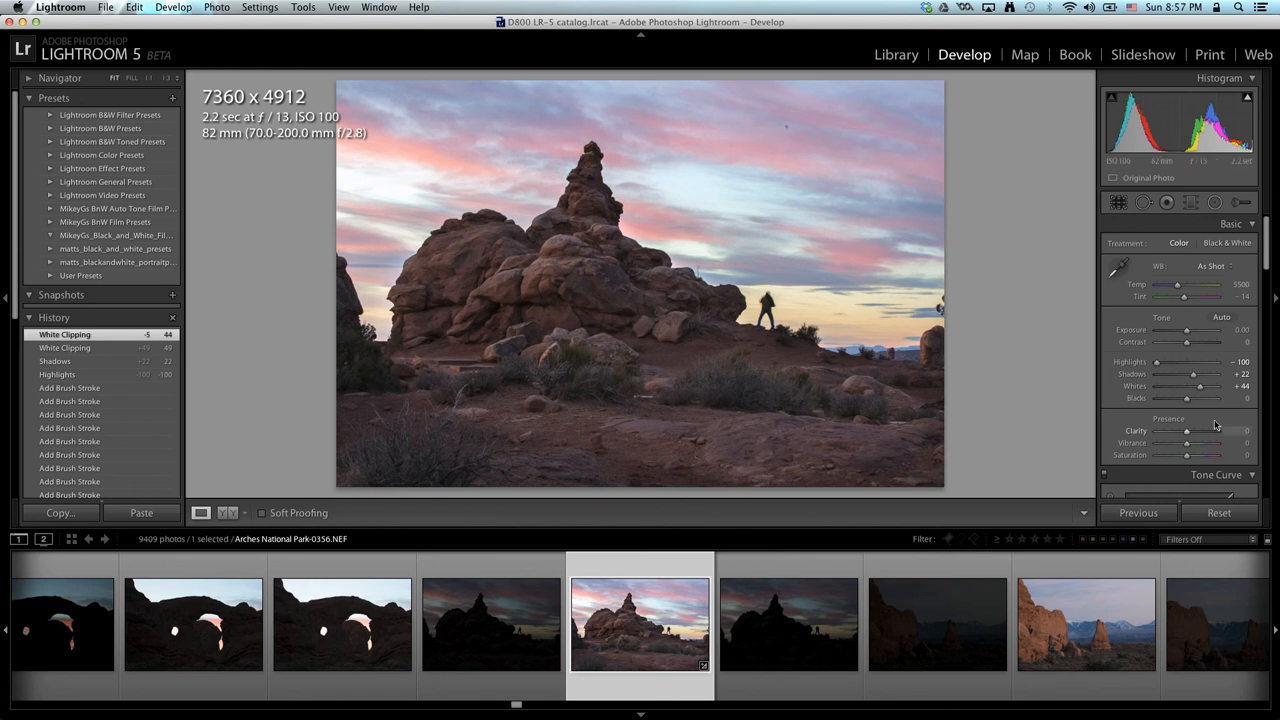
drag(1187, 402, 1182, 402)
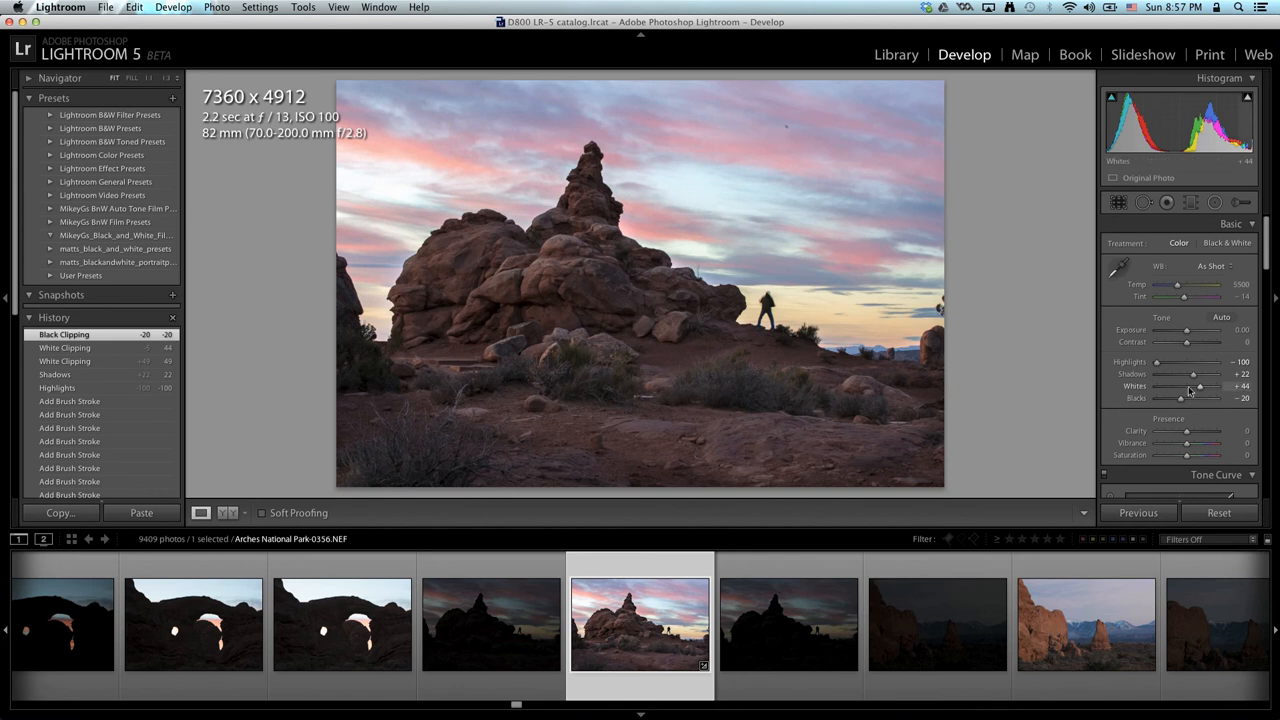
Step: Compare the photo before and after editing, and compare the Shadows +22 history state with the latest Black Clipping state
key(y)
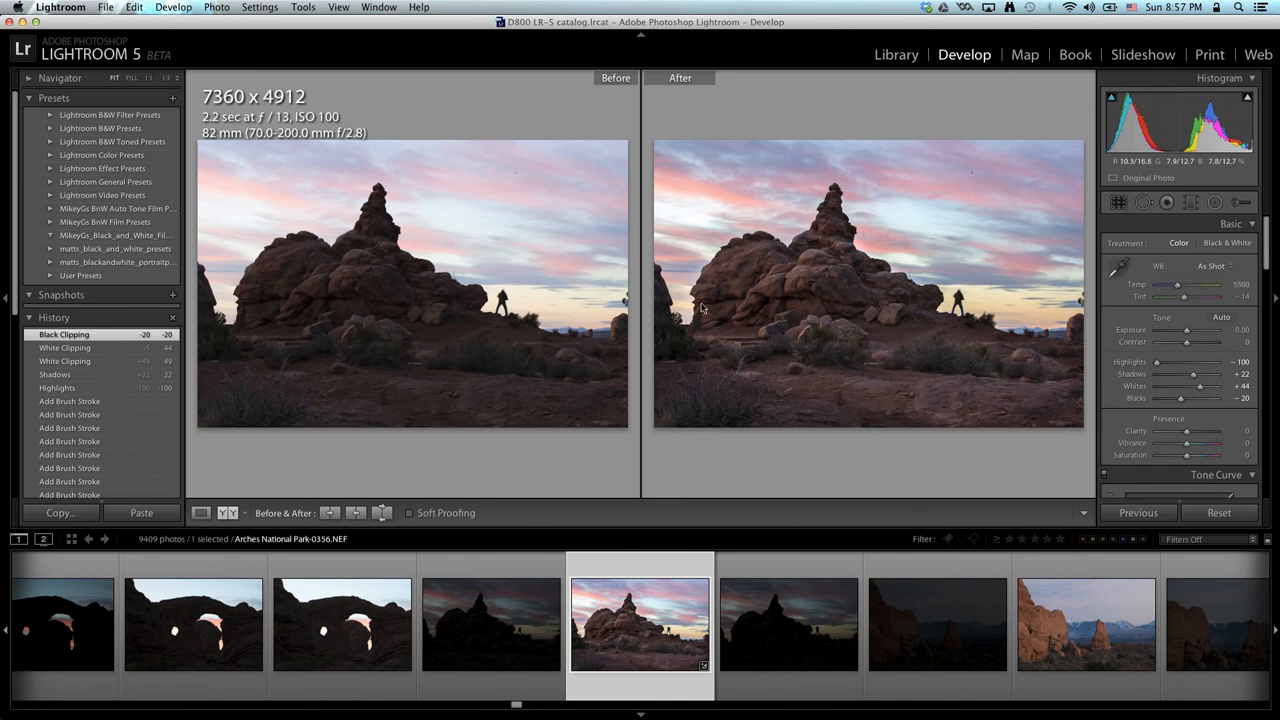
key(y)
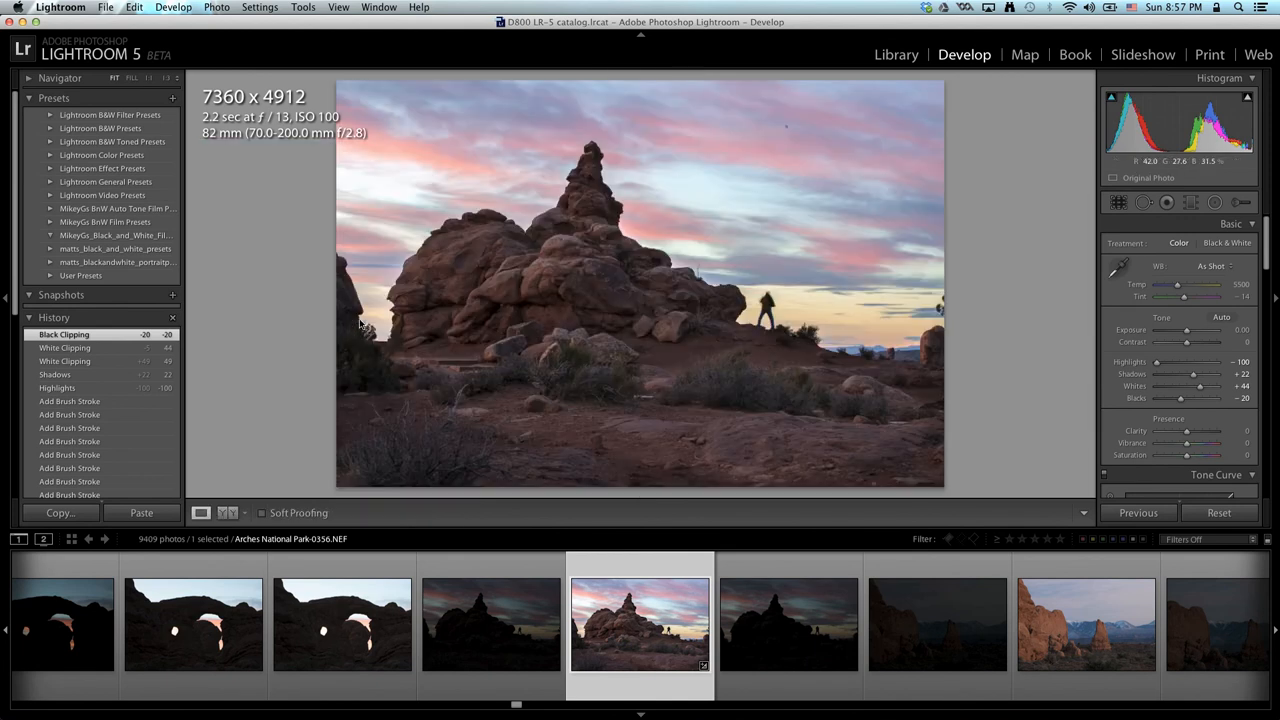
click(97, 372)
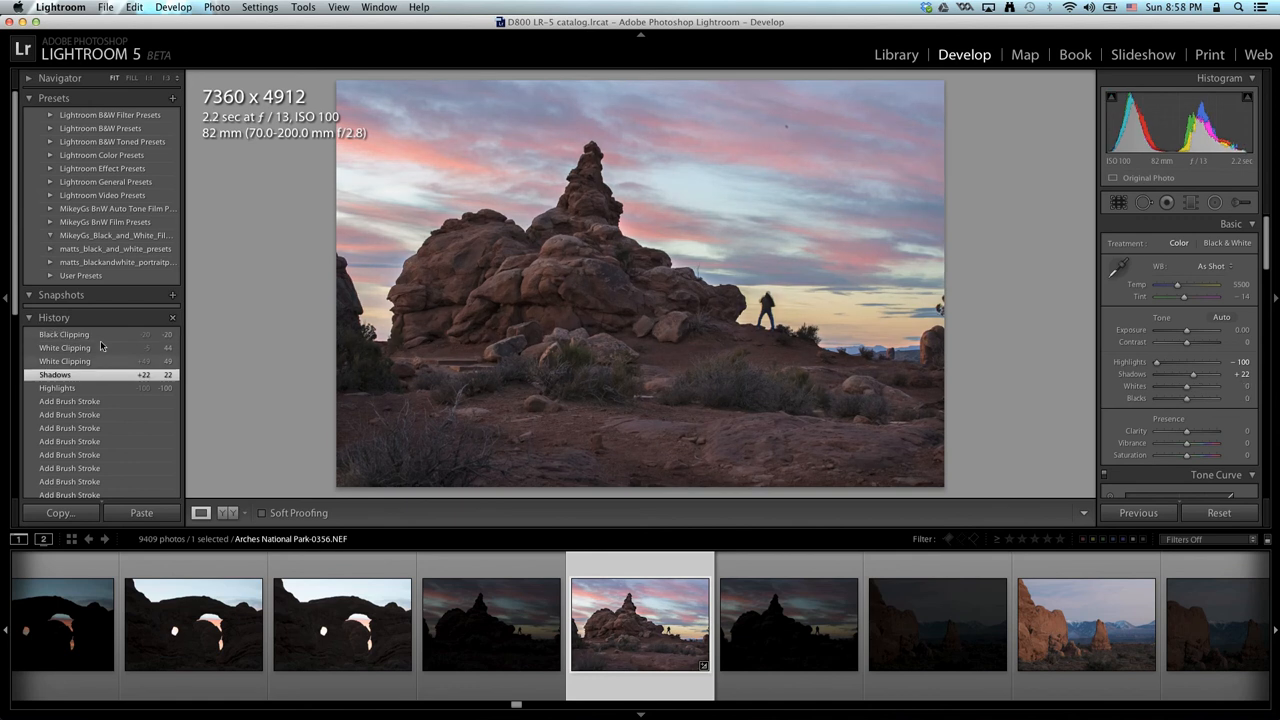
click(100, 334)
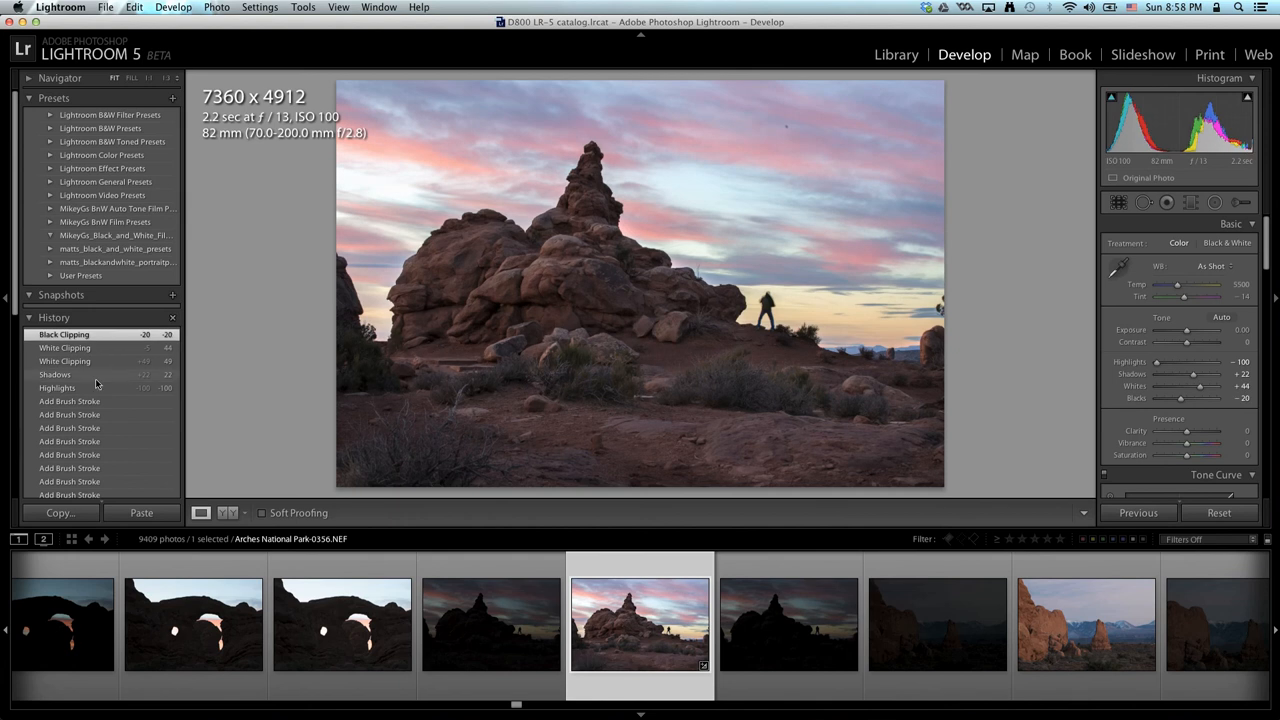
click(97, 376)
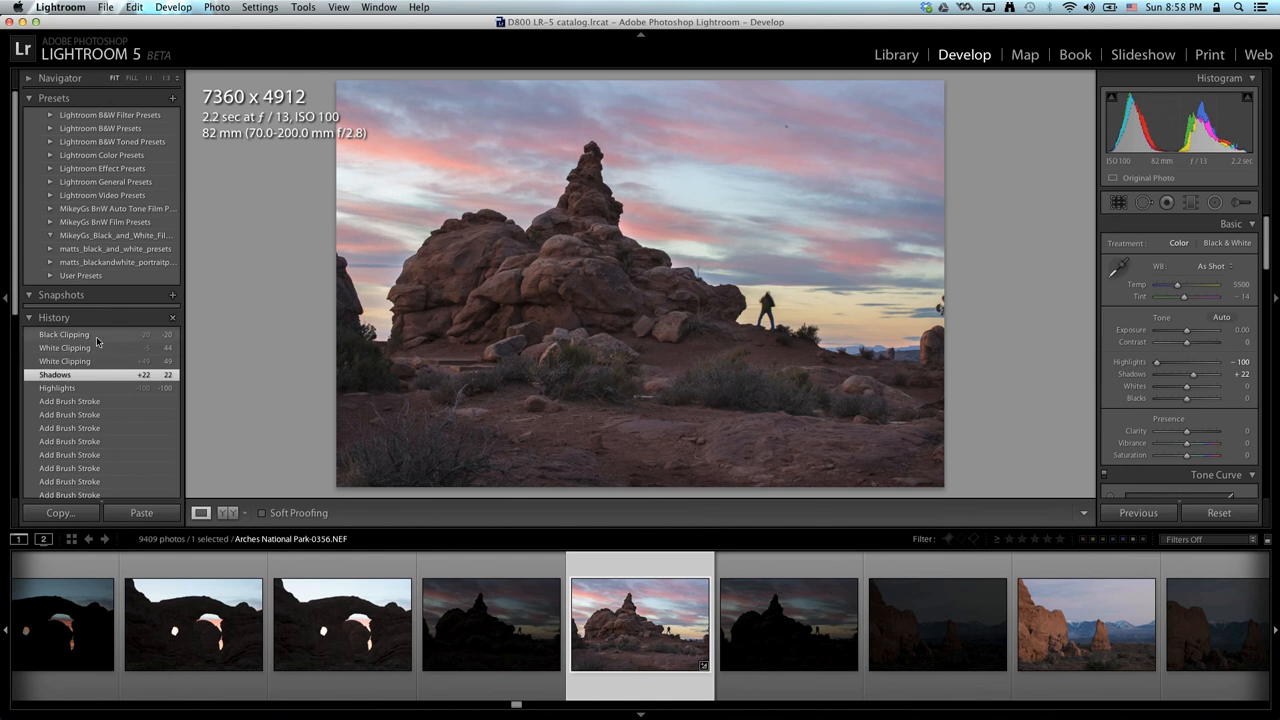
click(97, 336)
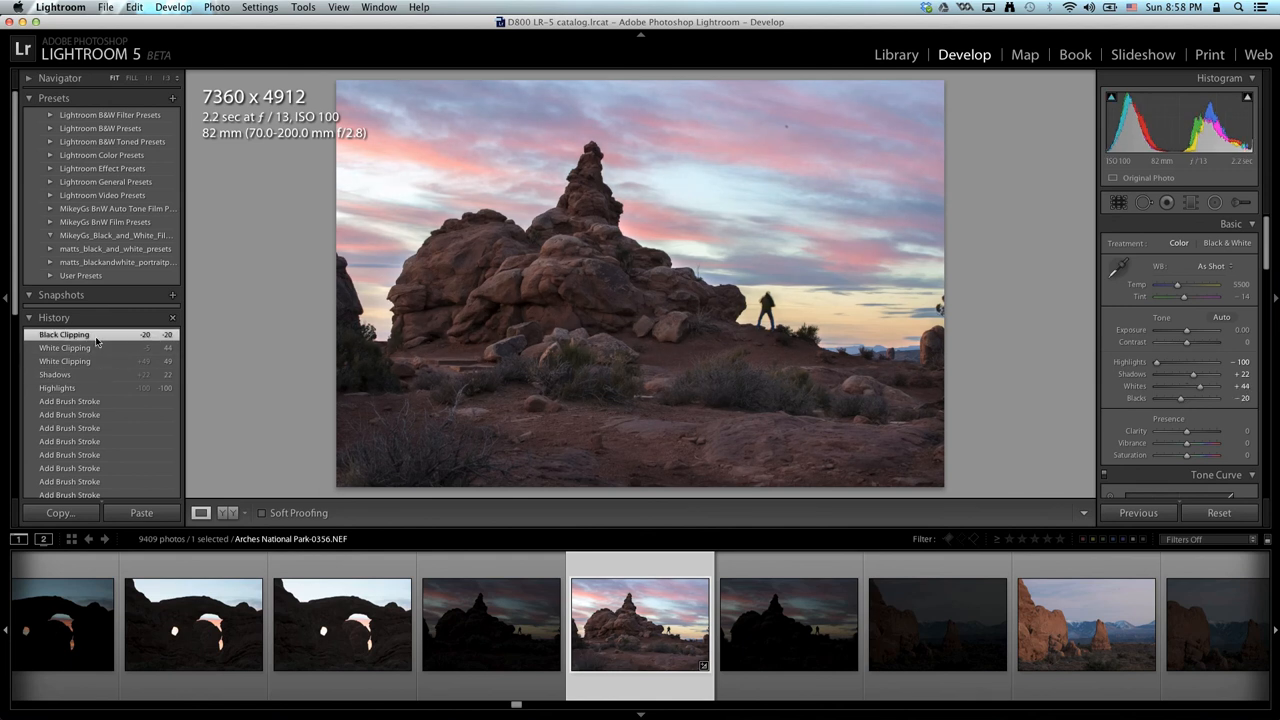
click(87, 377)
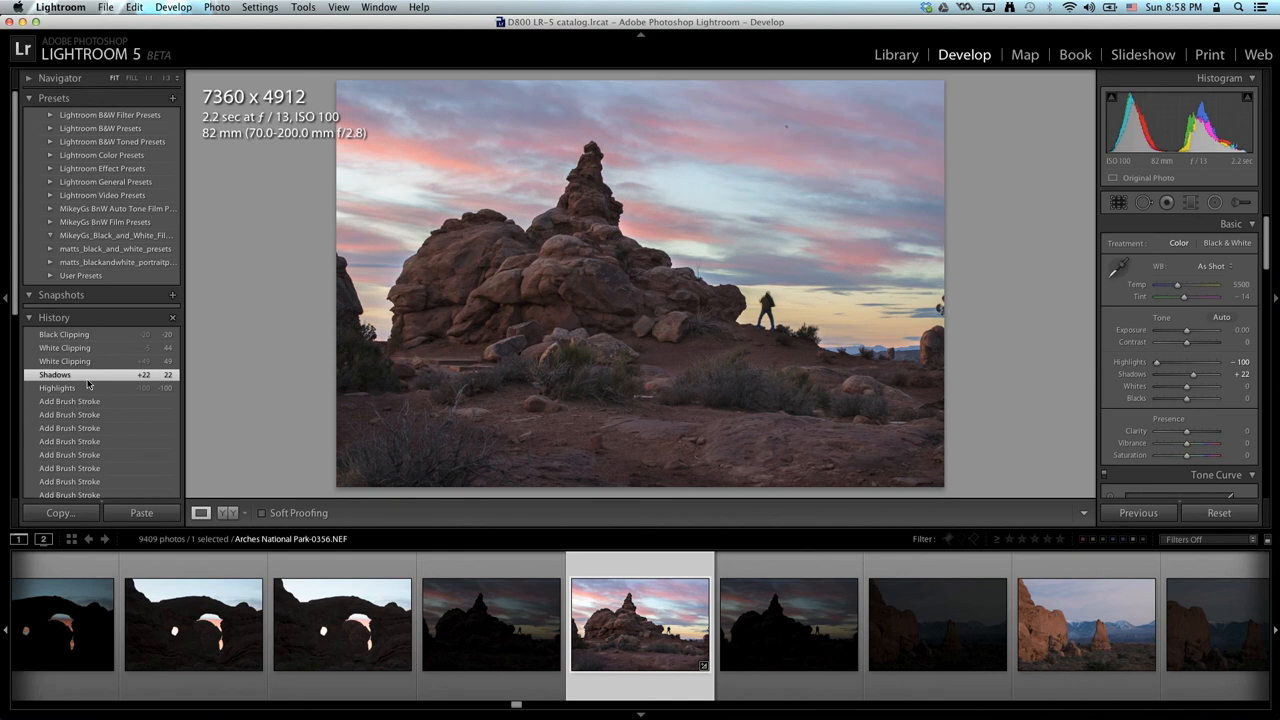
Step: Return to the White Clipping 44 history state, and set Whites to +36 and Shadows to +38
click(97, 347)
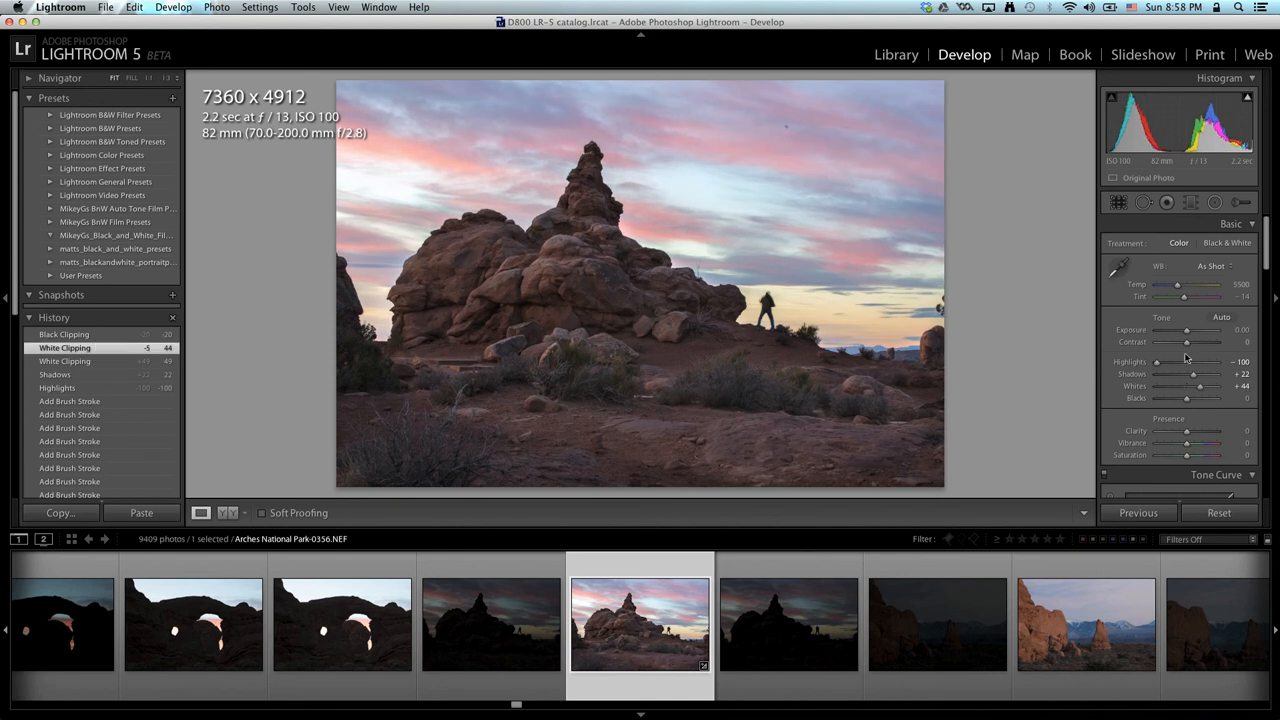
drag(1201, 387, 1186, 390)
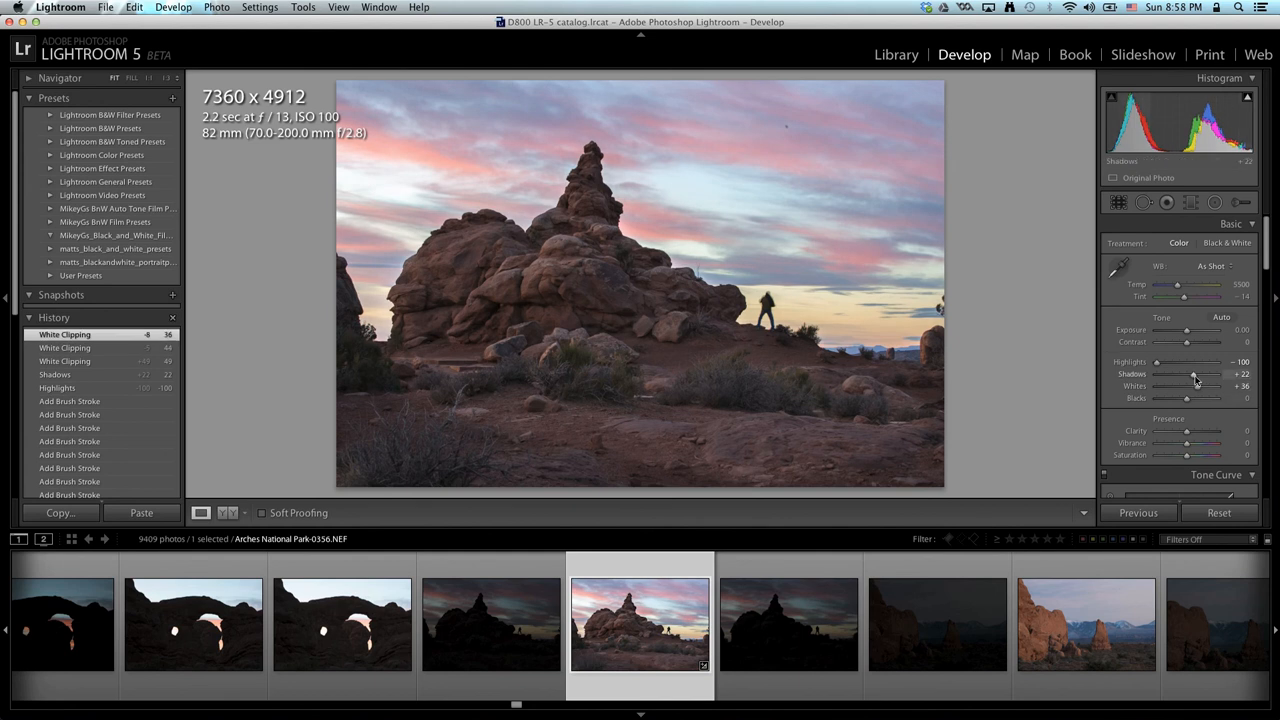
drag(1198, 377, 1204, 376)
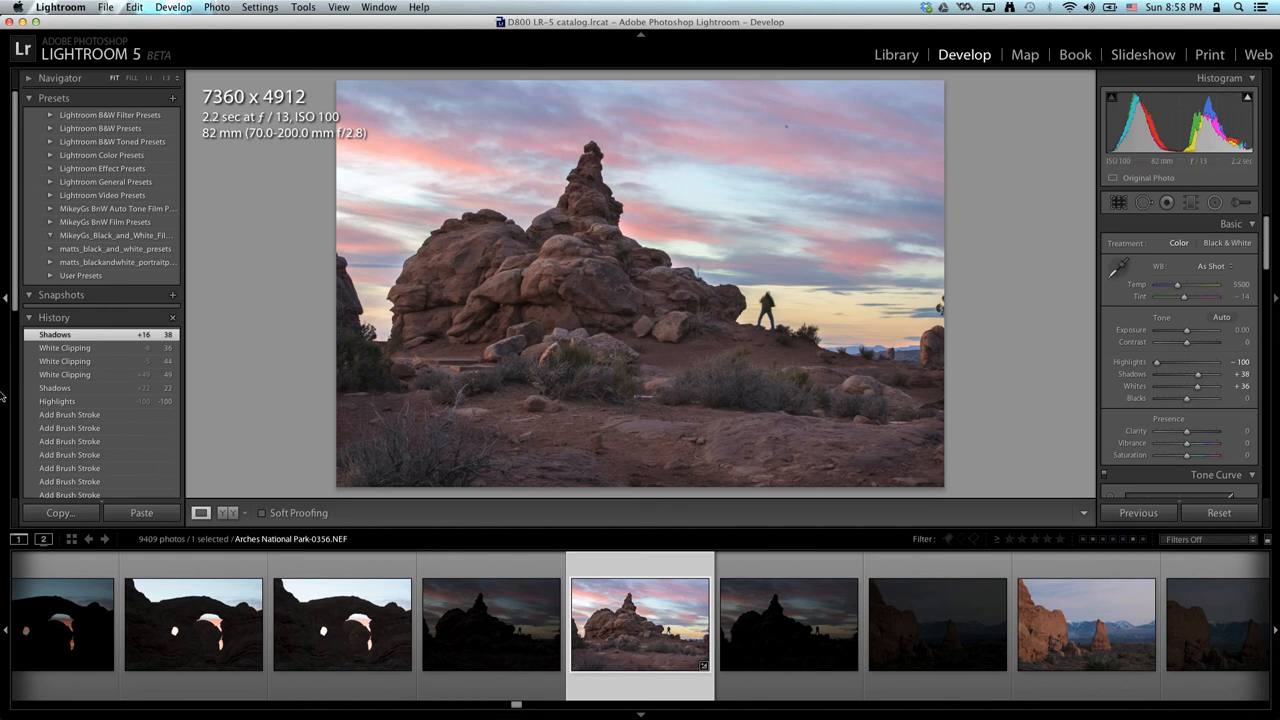
Step: Check the edit against the earlier Shadows +22 history state, and try a global Exposure of -0.10
click(60, 388)
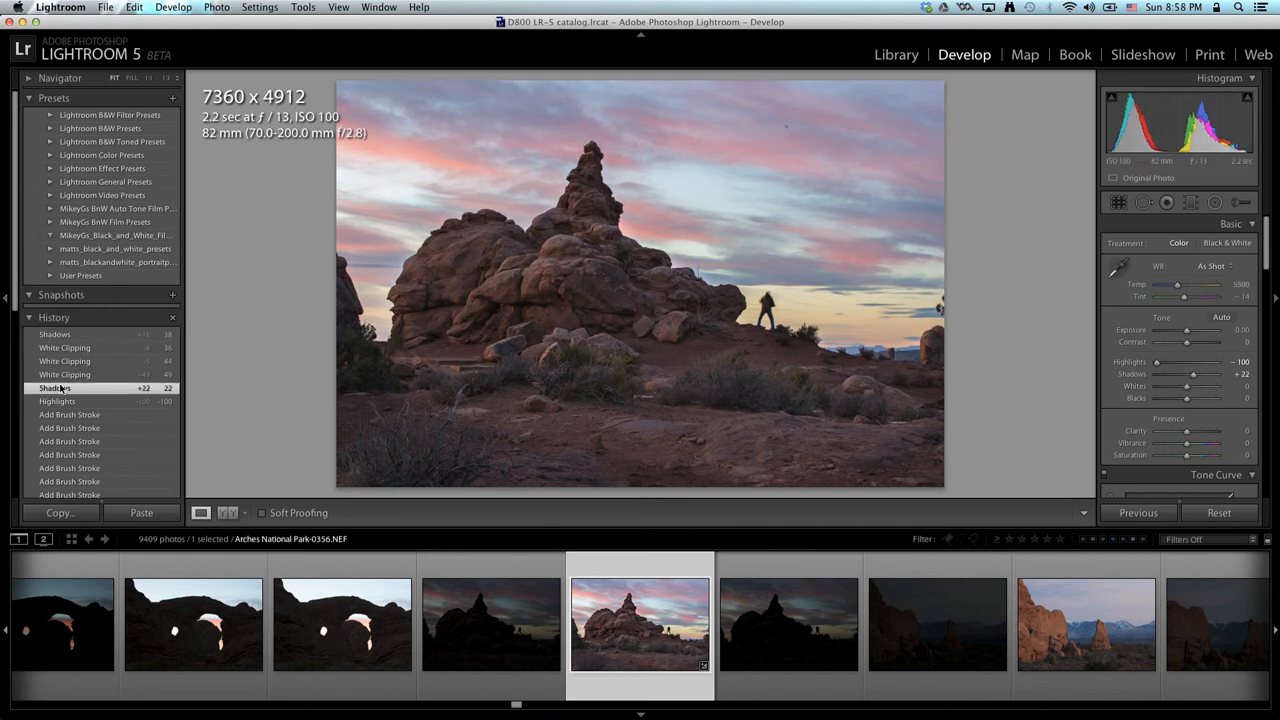
click(66, 336)
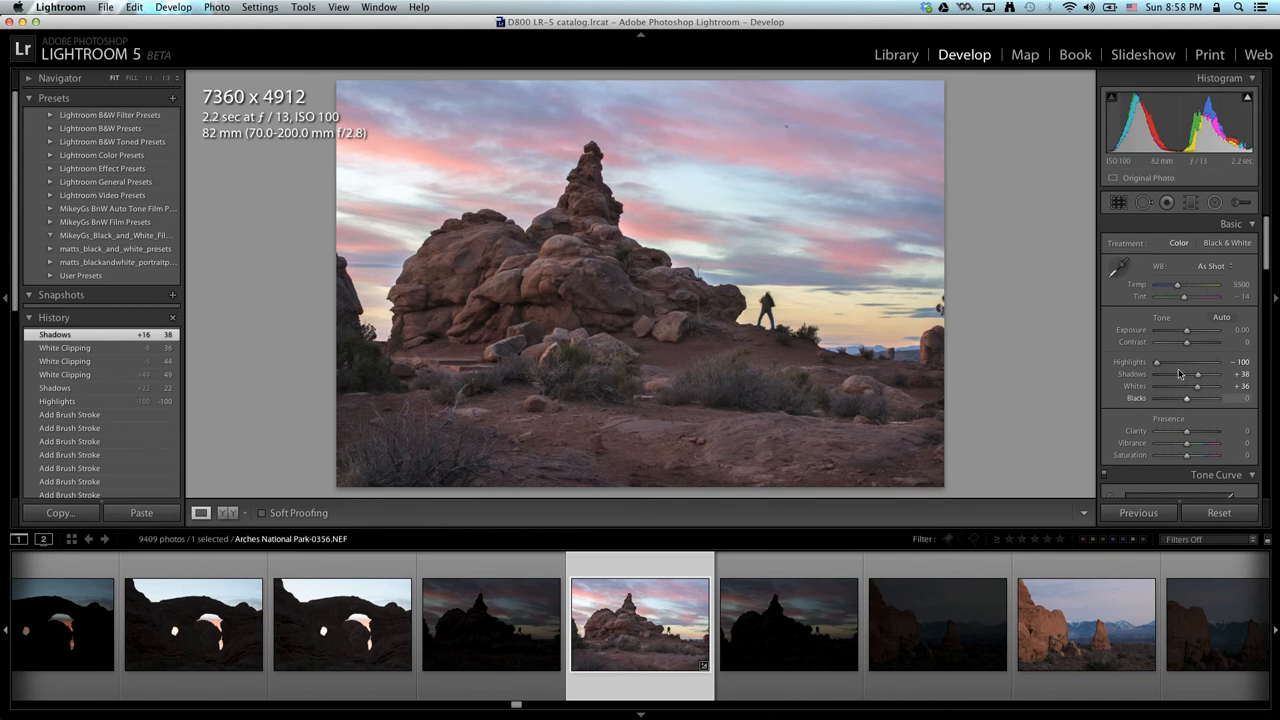
drag(1188, 332, 1187, 332)
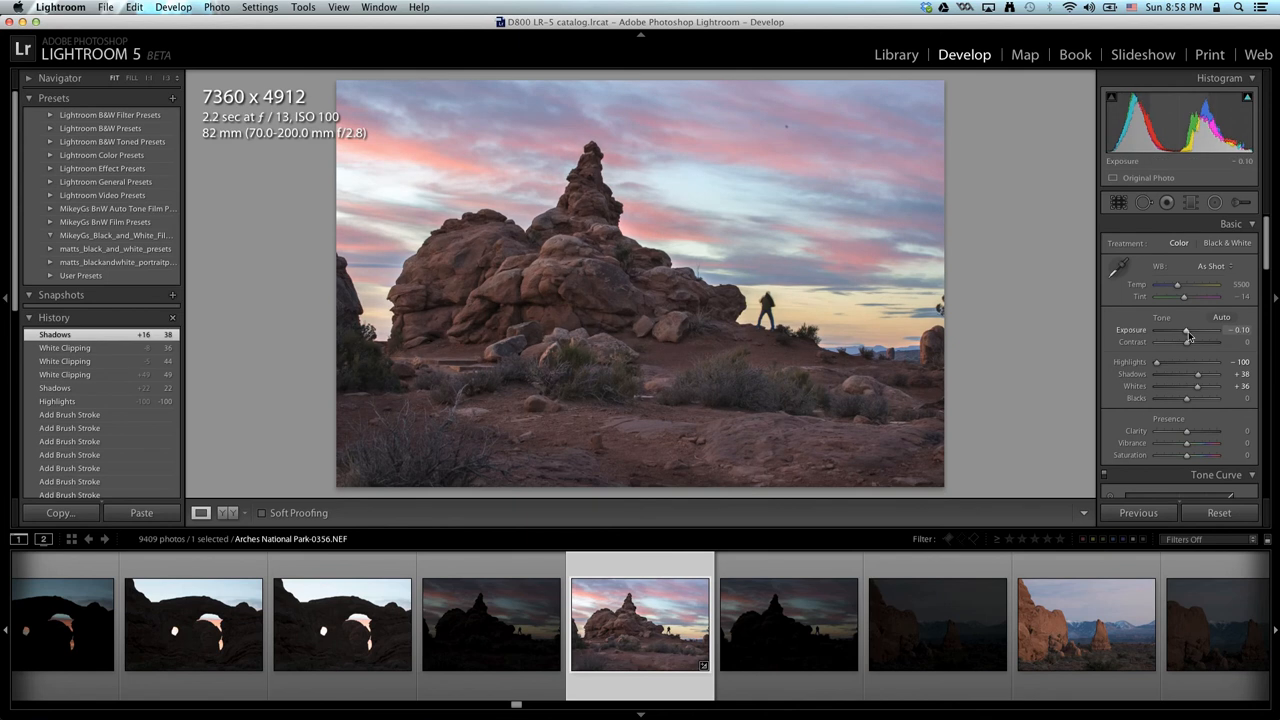
key(super+z)
Step: Set a new Adjustment Brush mask to Exposure -0.40 and size 24, and paint it across the sky
key(k)
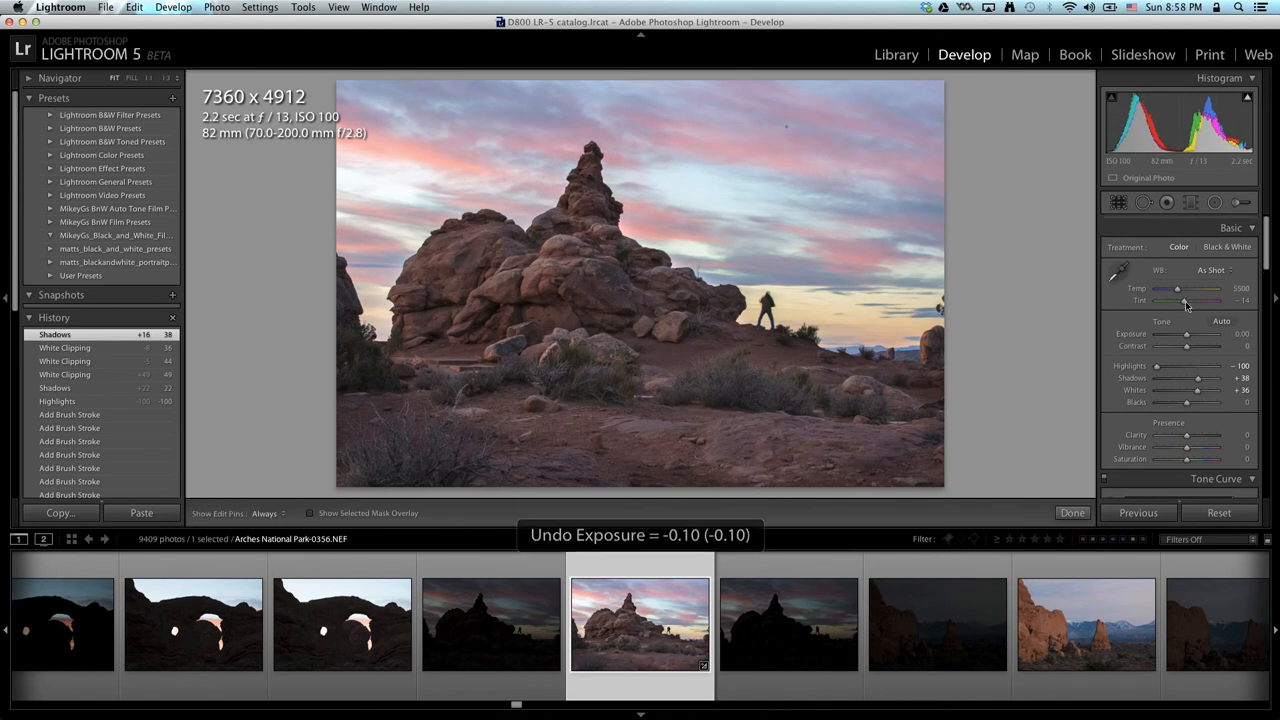
click(1236, 204)
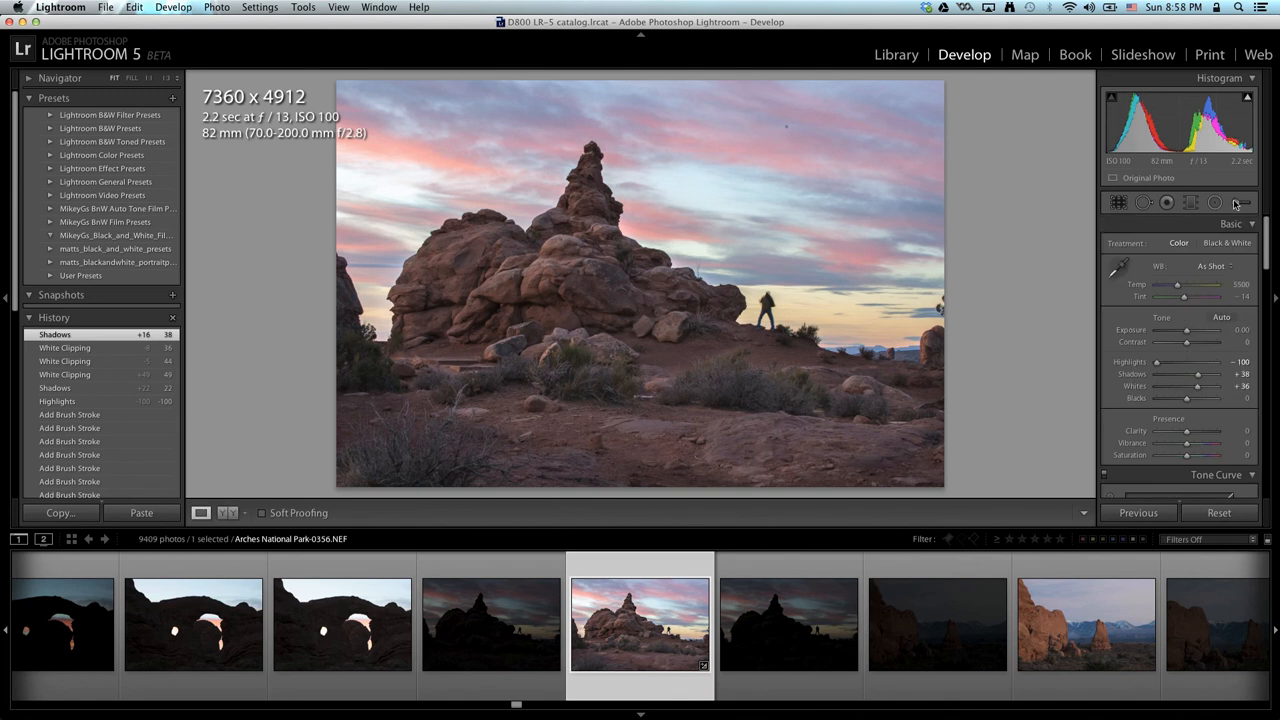
click(1236, 204)
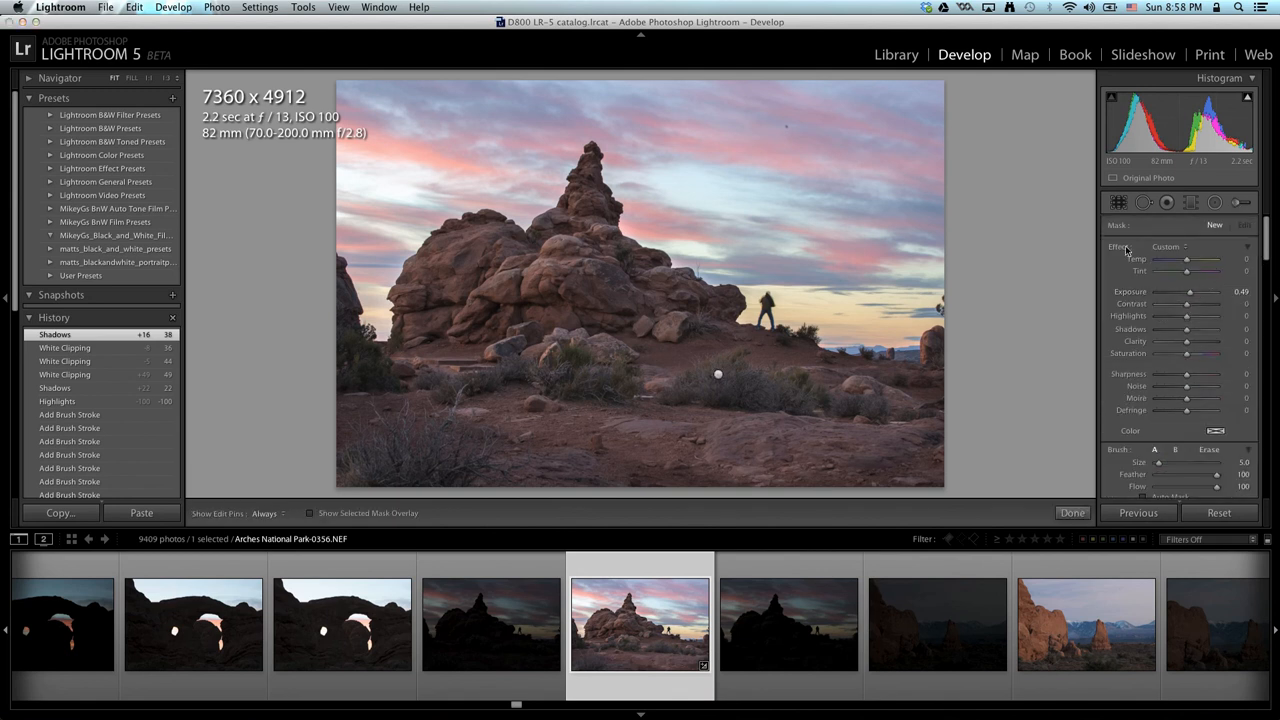
drag(1187, 295, 1186, 296)
scroll(908, 285, up, 5)
key(h)
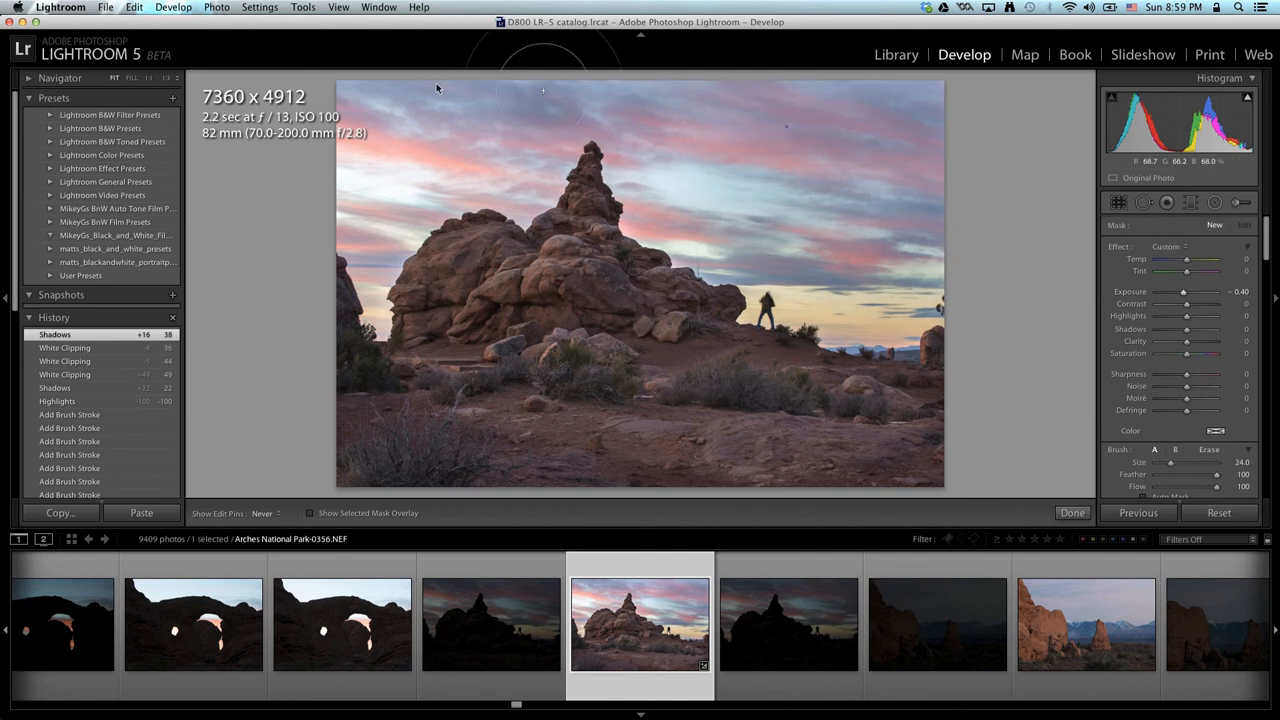
mouse_move(436, 84)
mouse_down()
mouse_move(415, 127)
mouse_move(331, 154)
mouse_move(310, 212)
mouse_move(314, 261)
mouse_move(338, 284)
mouse_move(358, 202)
mouse_move(505, 172)
mouse_up()
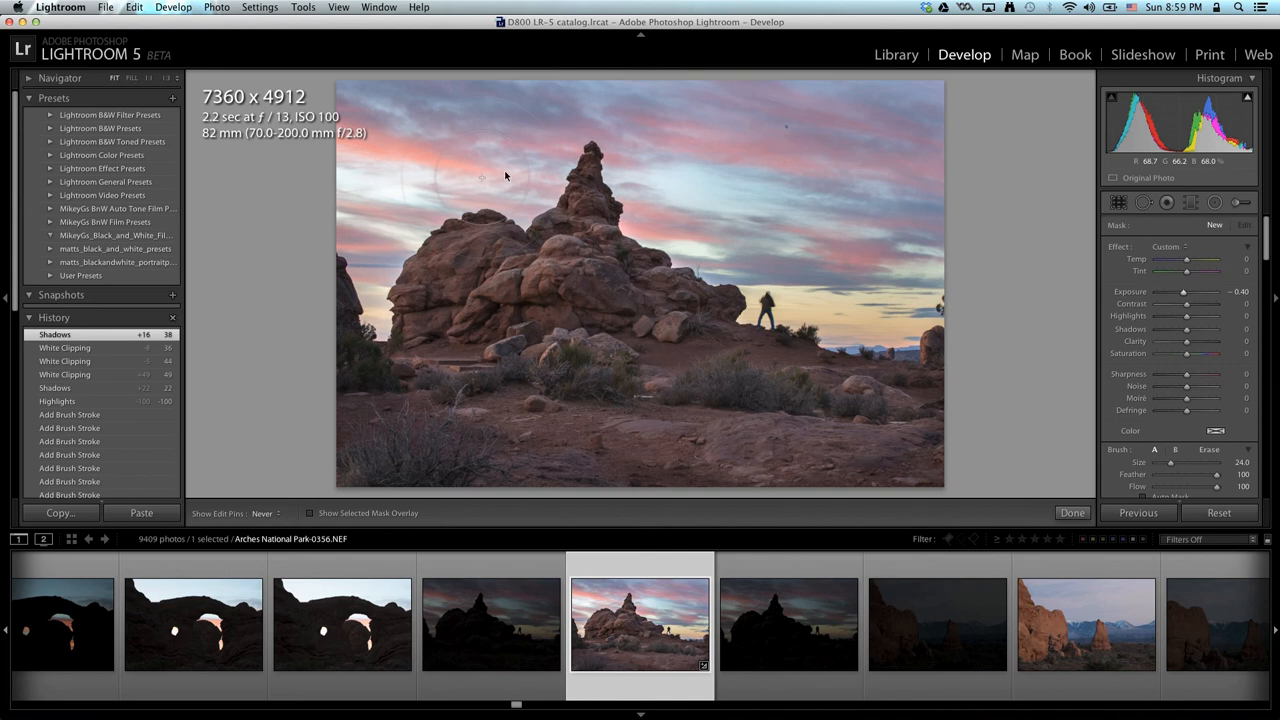
key(h)
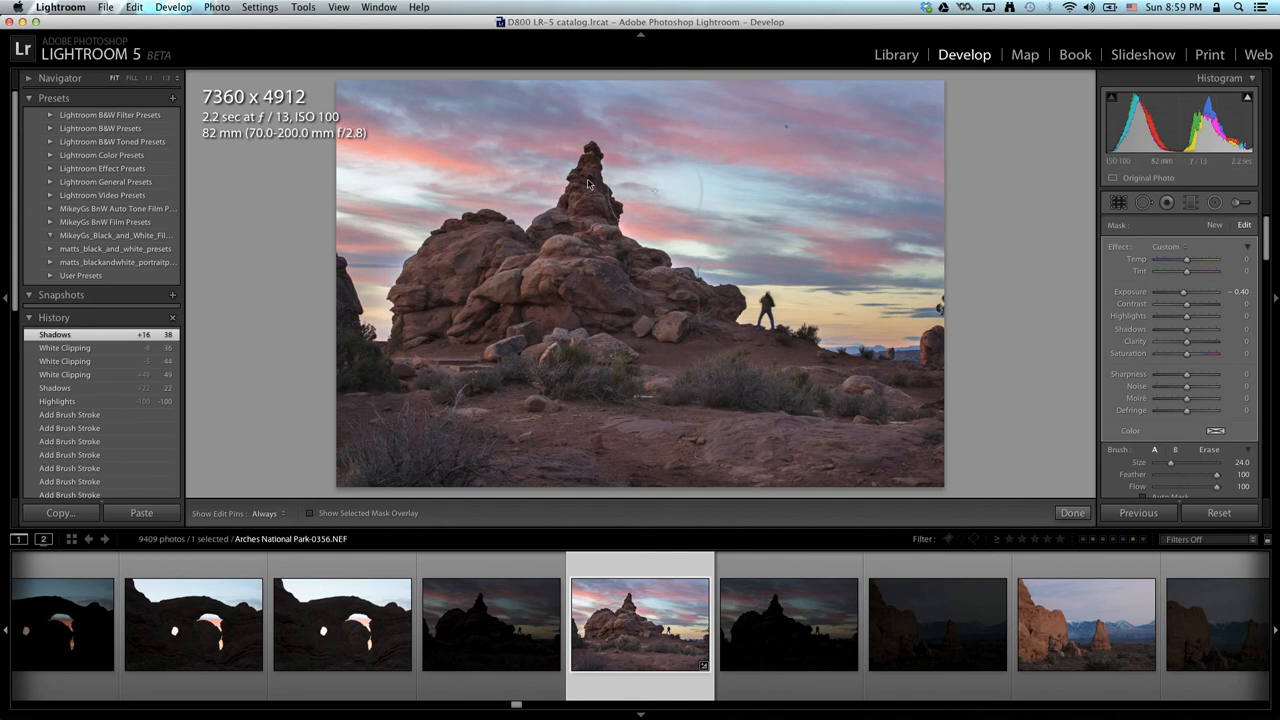
Step: Refine the sky mask with erasing strokes over the bright sky and boulders left of the spire, using the mask overlay as a guide
key(o)
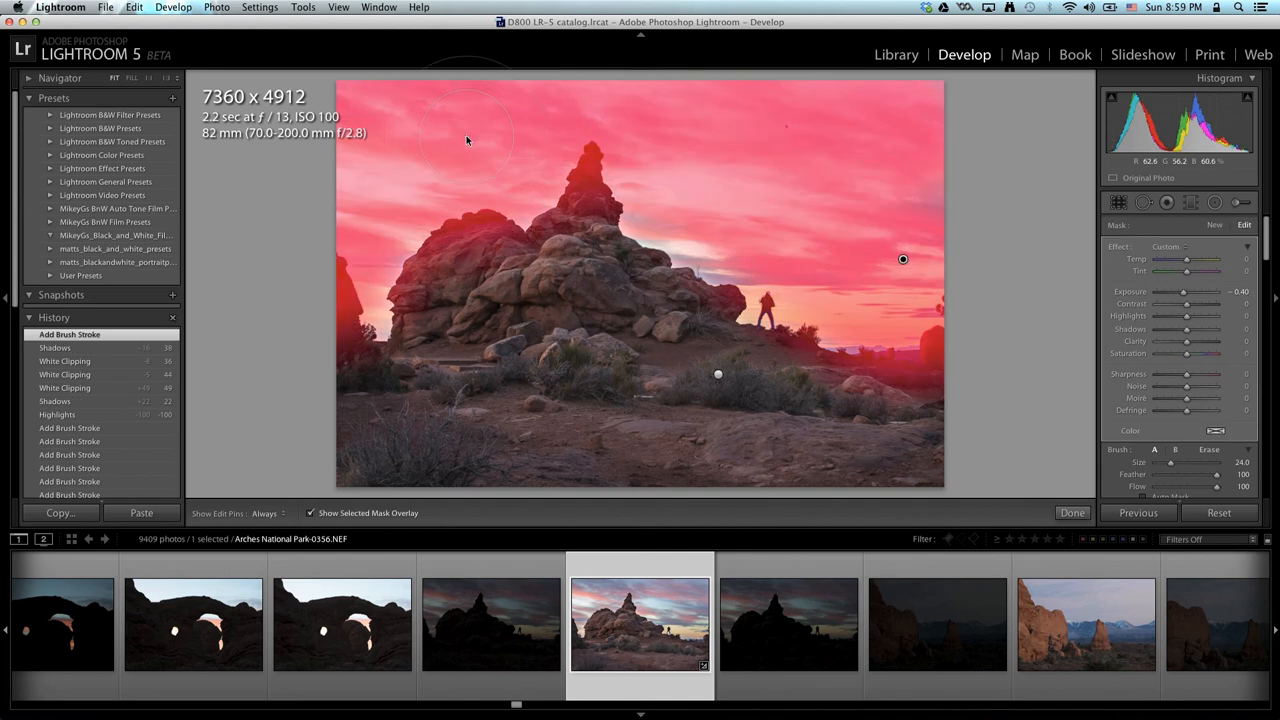
key(alt)
mouse_move(425, 199)
mouse_down()
mouse_move(398, 243)
mouse_move(399, 195)
mouse_move(364, 236)
mouse_move(340, 201)
mouse_move(354, 183)
mouse_move(437, 170)
mouse_up()
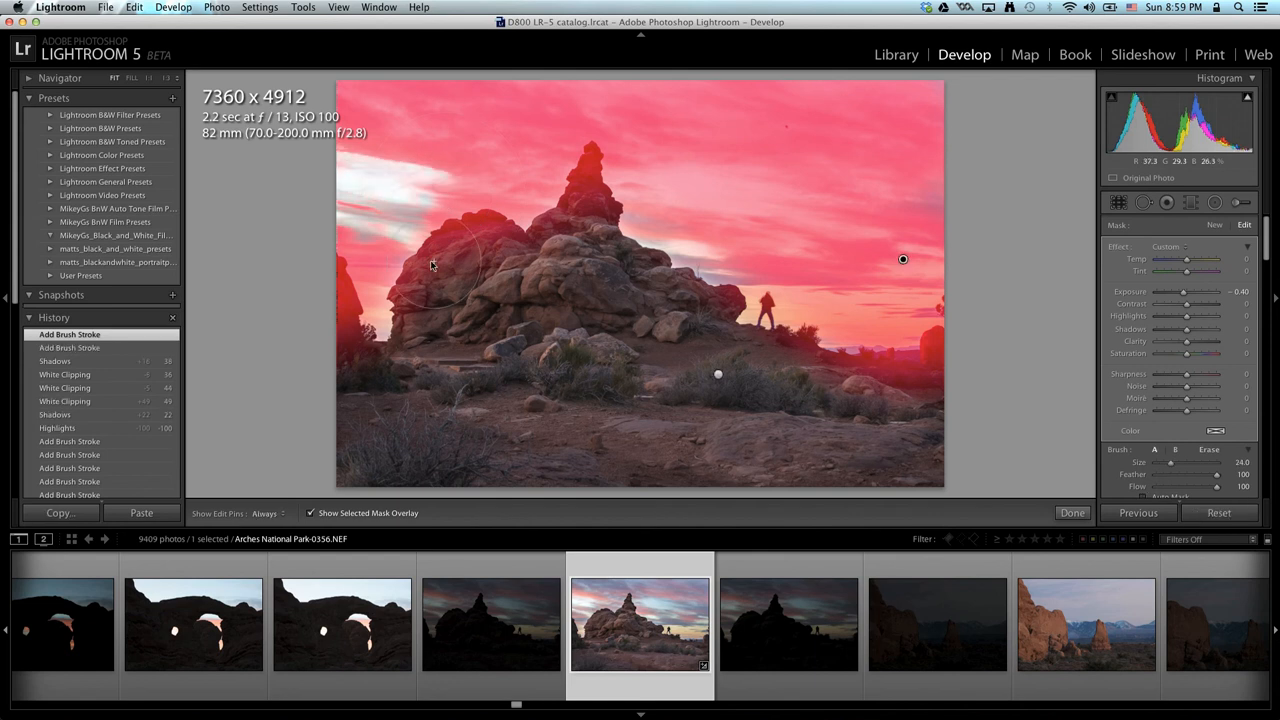
key(alt)
mouse_move(432, 265)
mouse_down()
mouse_move(391, 247)
mouse_move(359, 242)
mouse_move(397, 241)
mouse_move(358, 243)
mouse_up()
key(o)
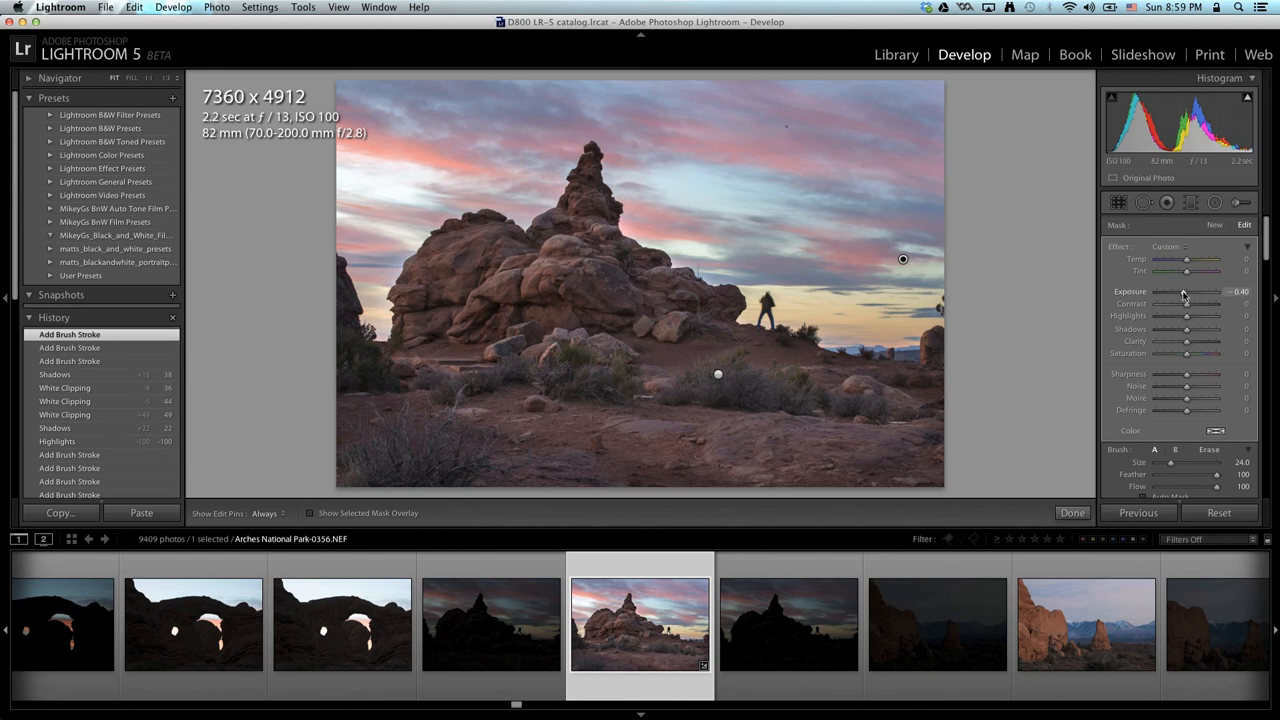
Step: Set the sky brush adjustment to Exposure -0.49, Contrast 15, Saturation 19 and Clarity 6, and reset its Sharpness
drag(1183, 294, 1191, 311)
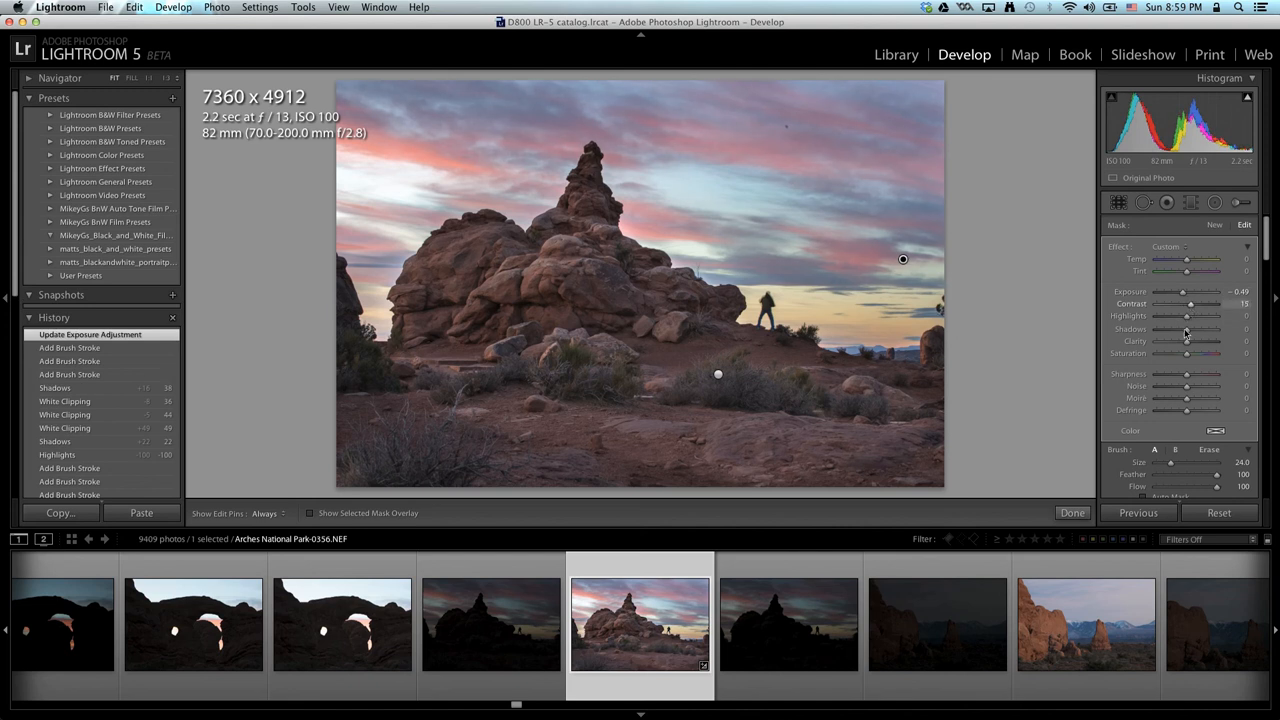
click(1190, 355)
drag(1191, 357, 1191, 358)
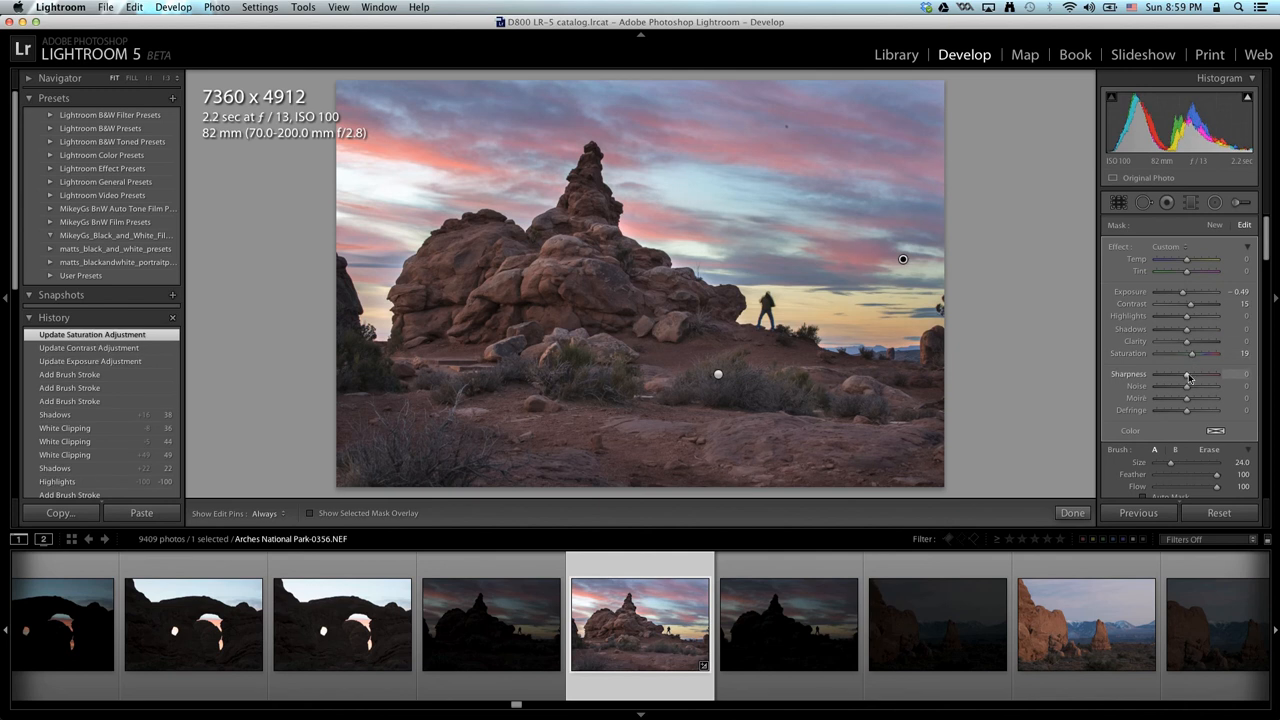
drag(1187, 386, 1187, 390)
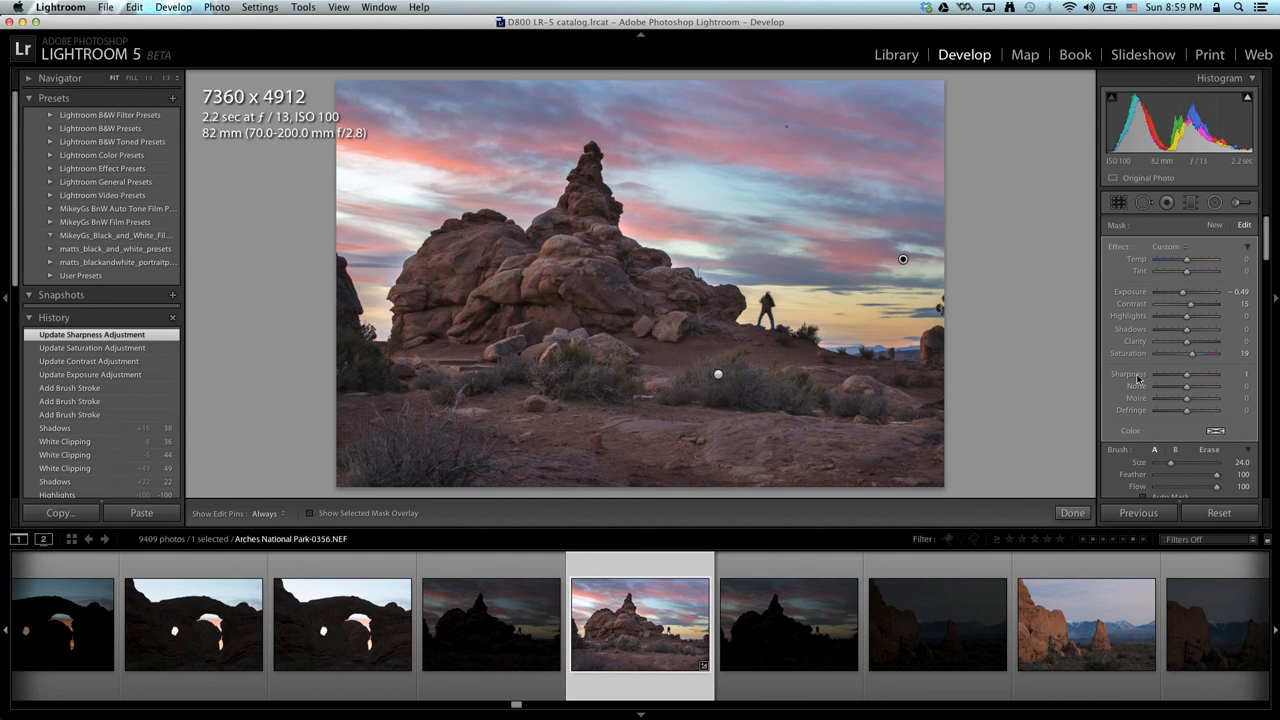
double_click(1138, 380)
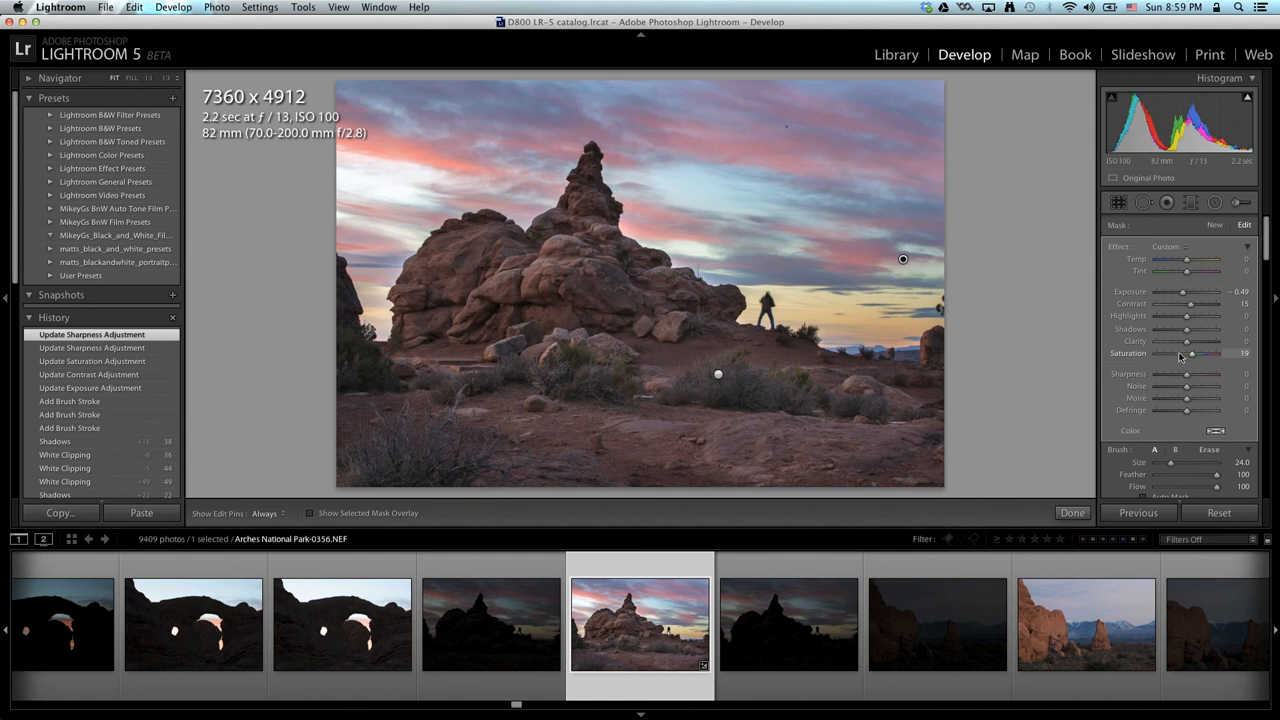
drag(1187, 341, 1190, 341)
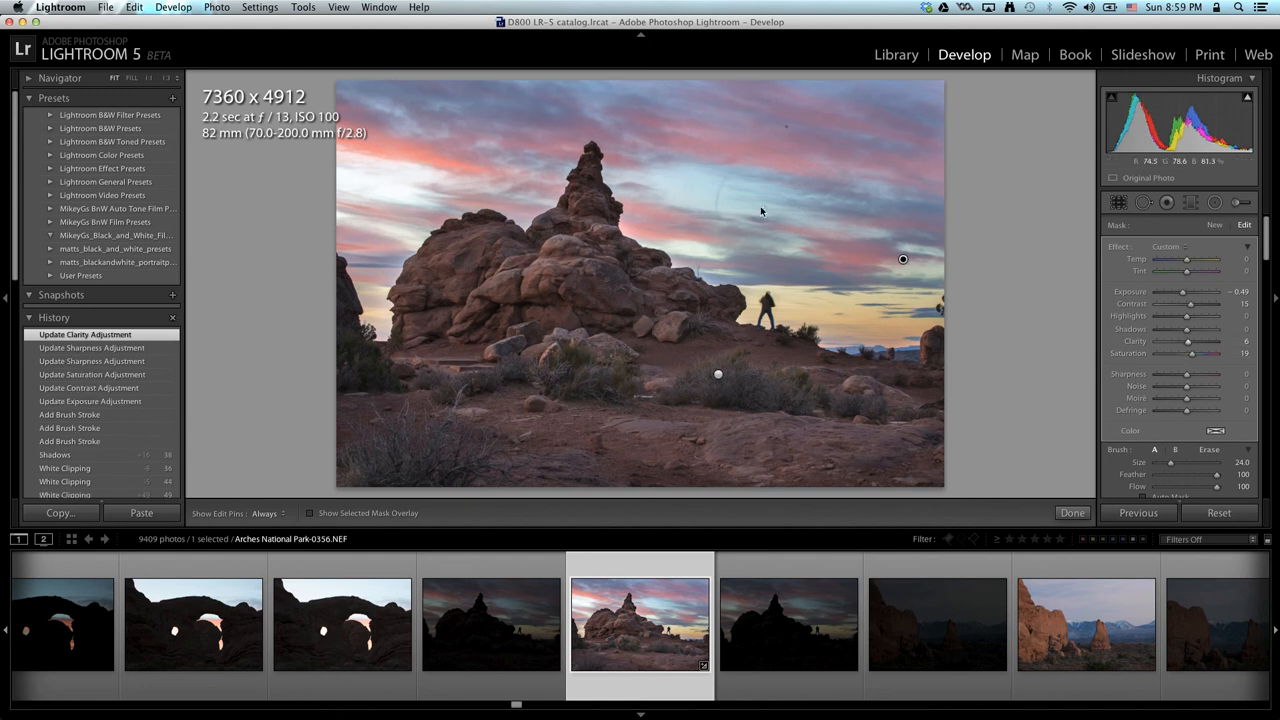
Step: Examine the sky and the standing figure up close in a side-by-side before and after comparison
key(y)
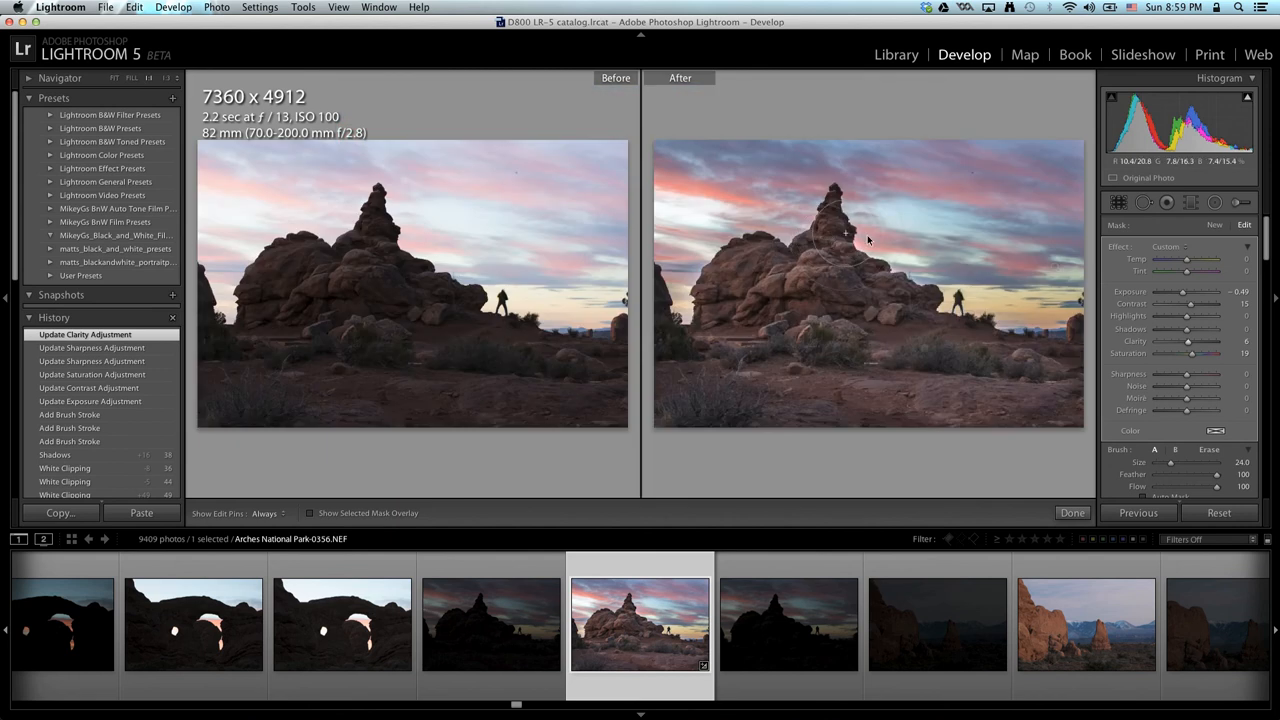
key(z)
drag(811, 160, 754, 534)
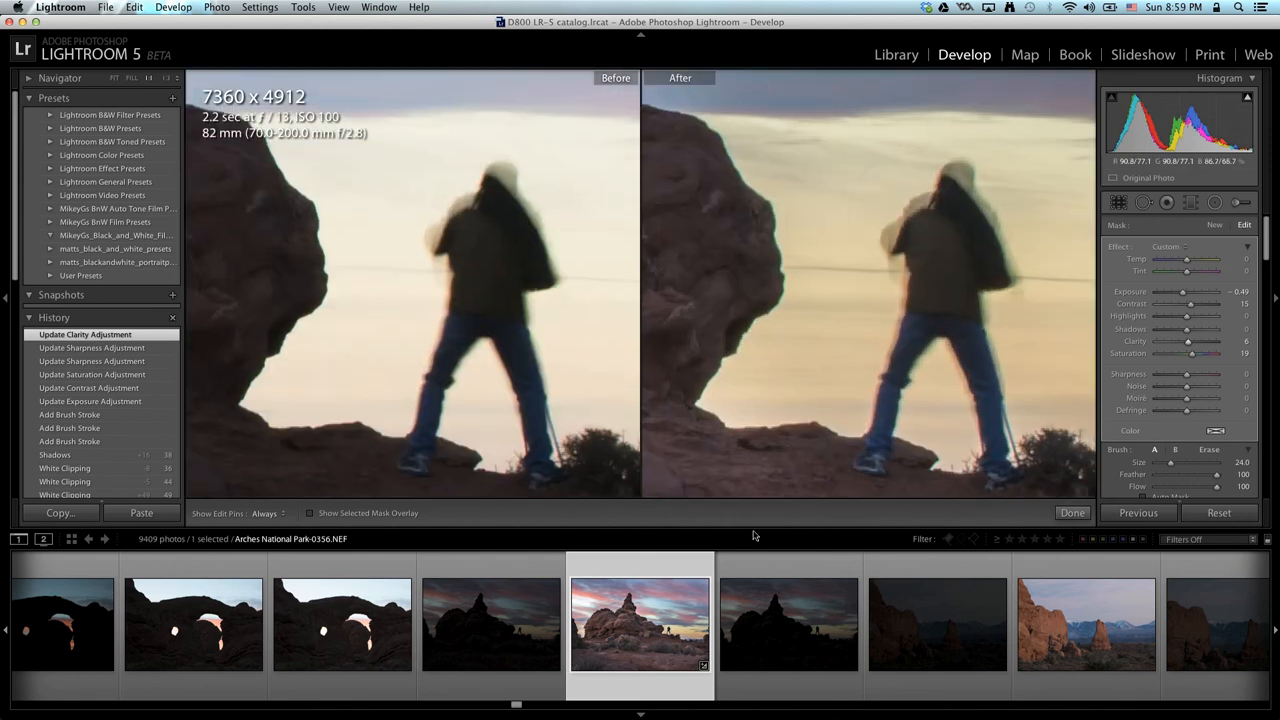
drag(875, 297, 868, 472)
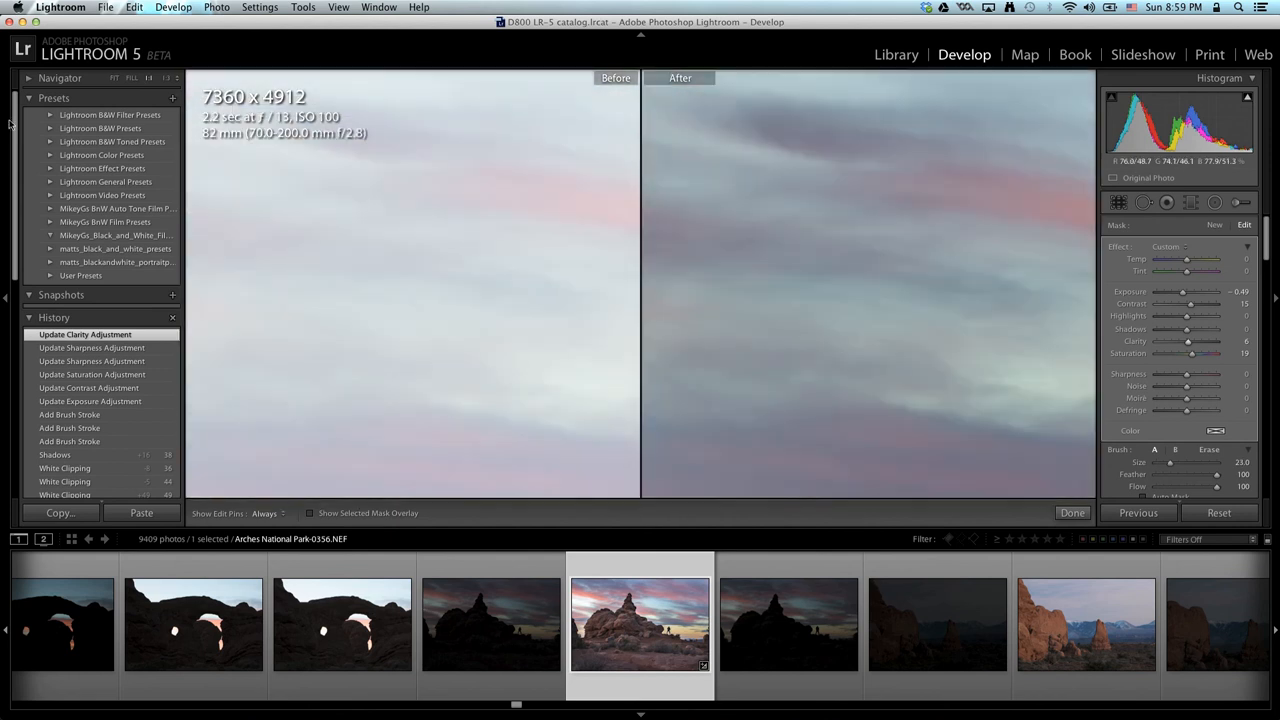
click(167, 78)
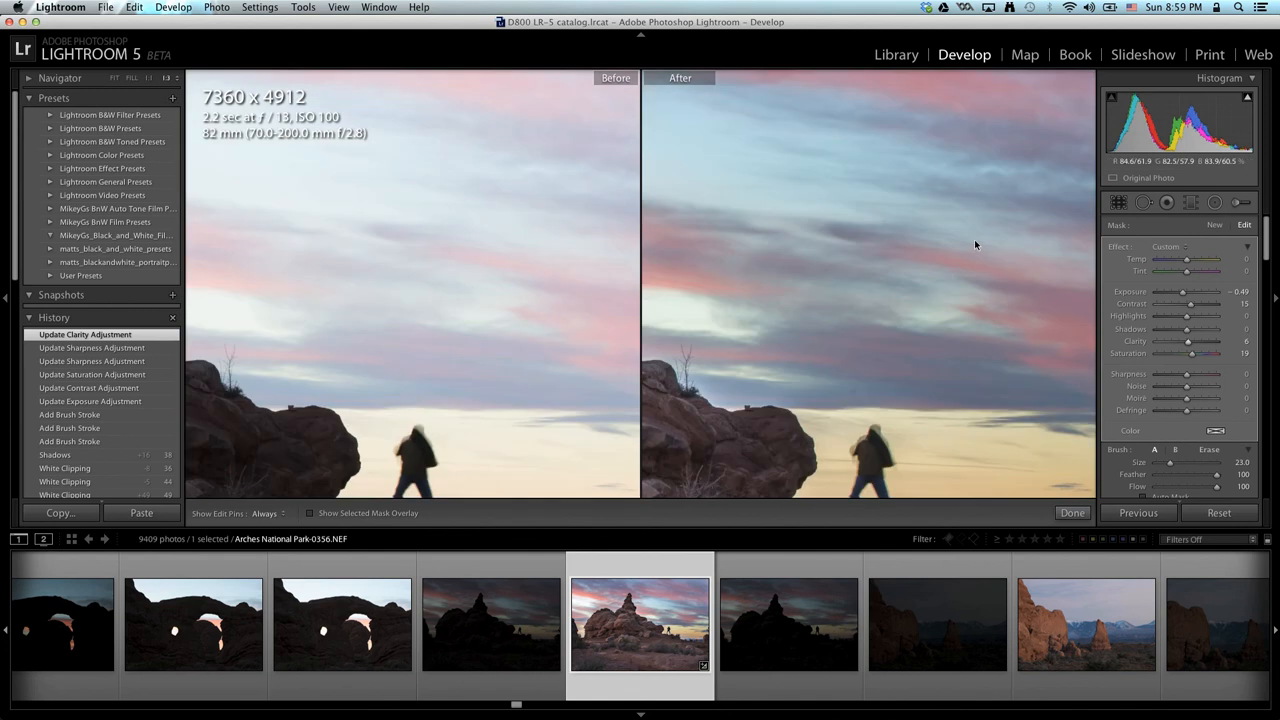
drag(974, 240, 906, 380)
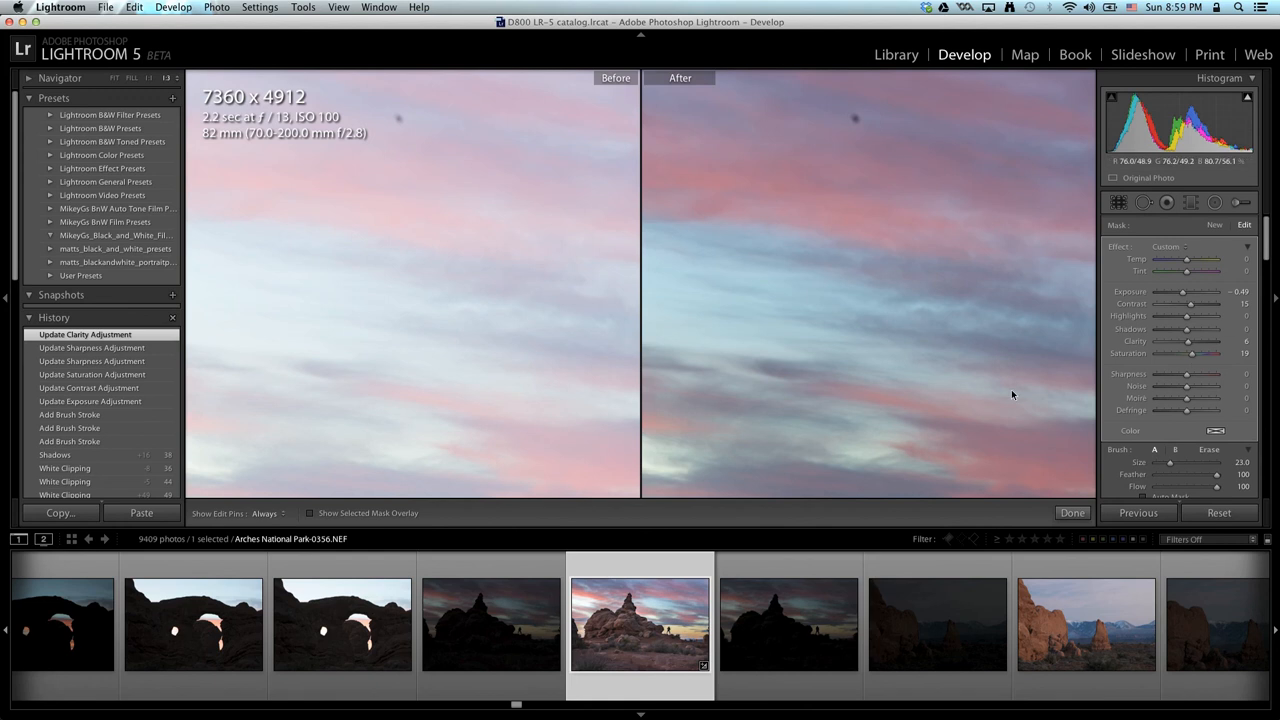
key(Page_Down)
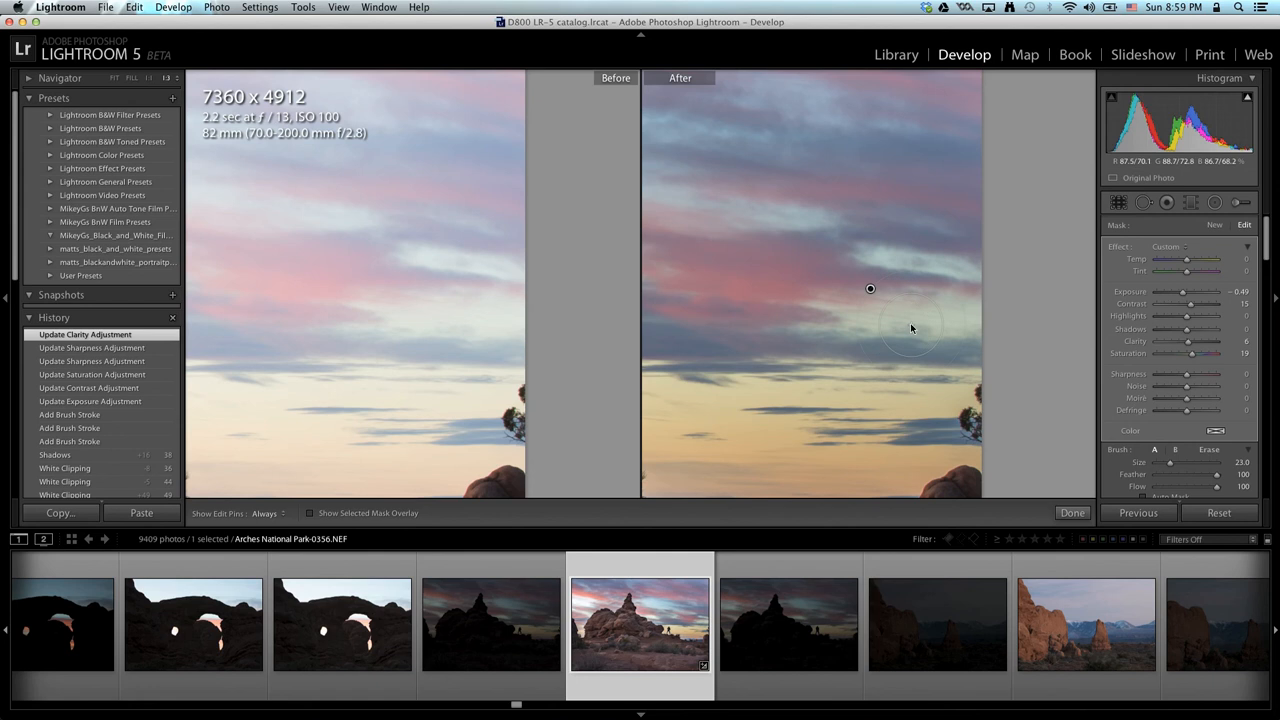
key(y)
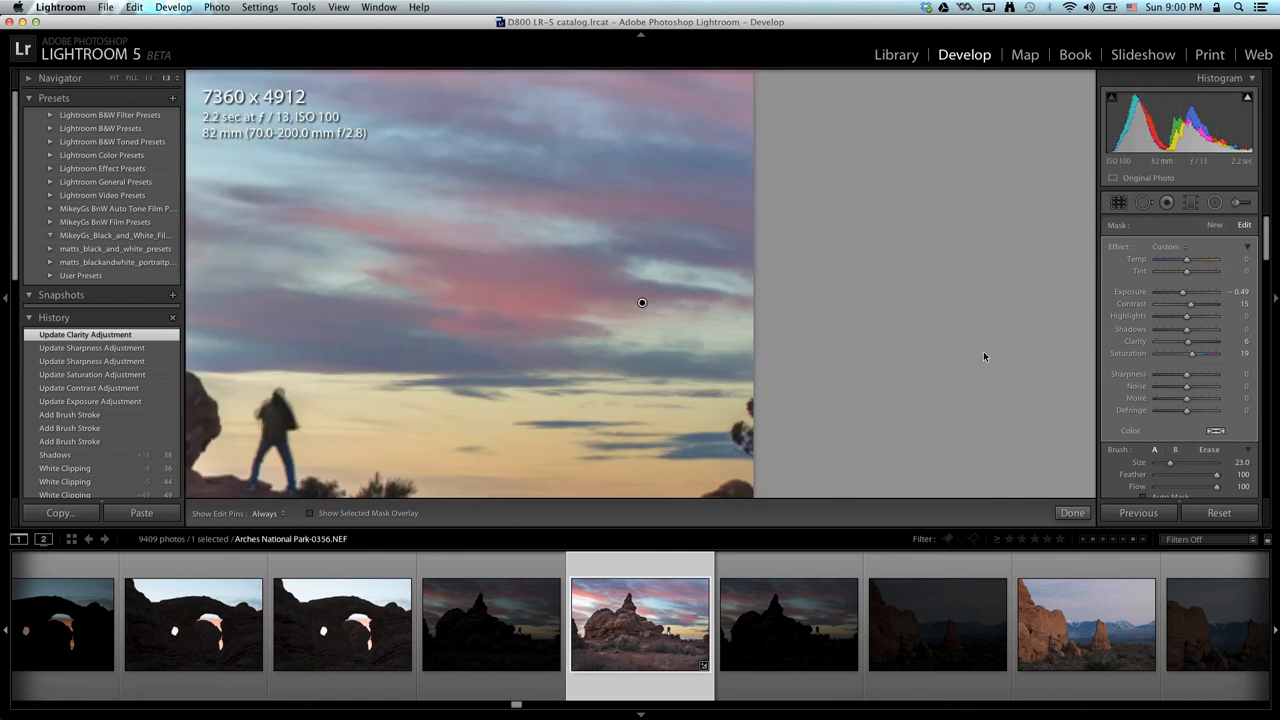
key(z)
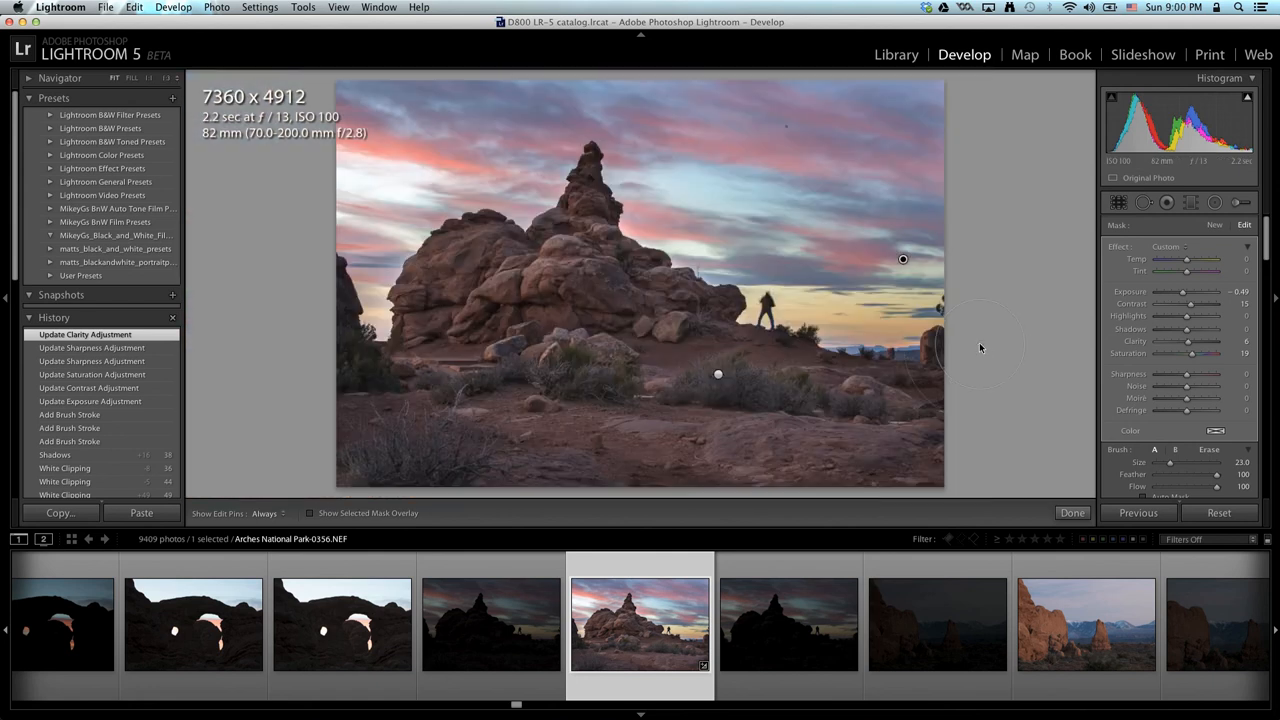
Step: Leave the Adjustment Brush, set global Clarity to +42, Vibrance to +13 and Saturation to +4, and compare the photo before and after
key(k)
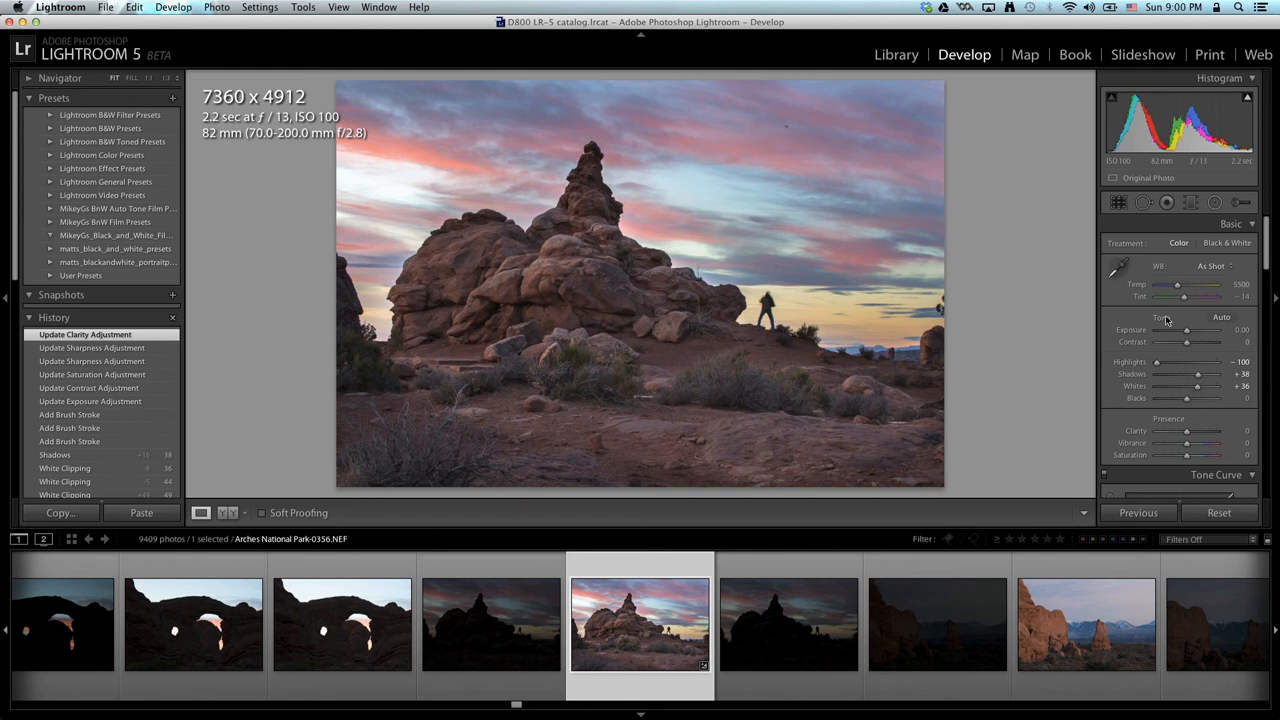
scroll(1166, 320, down, 3)
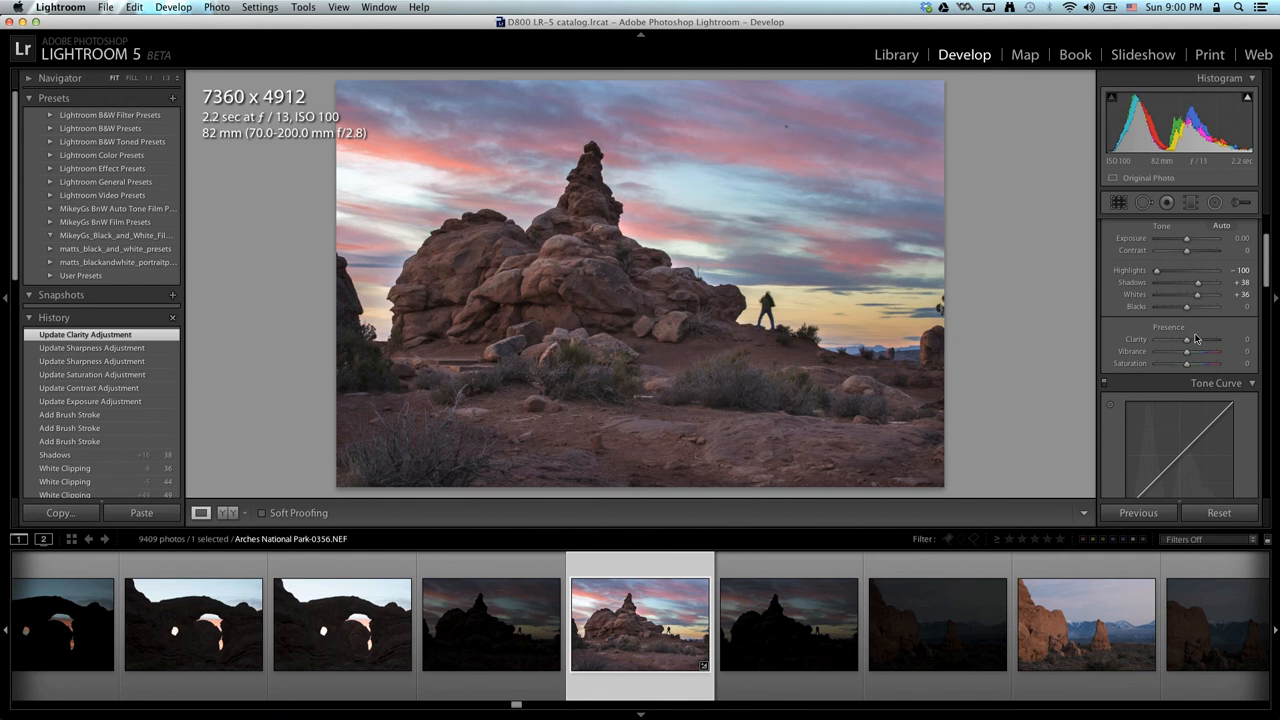
mouse_move(1187, 345)
mouse_down()
mouse_move(1232, 346)
mouse_move(1201, 345)
mouse_up()
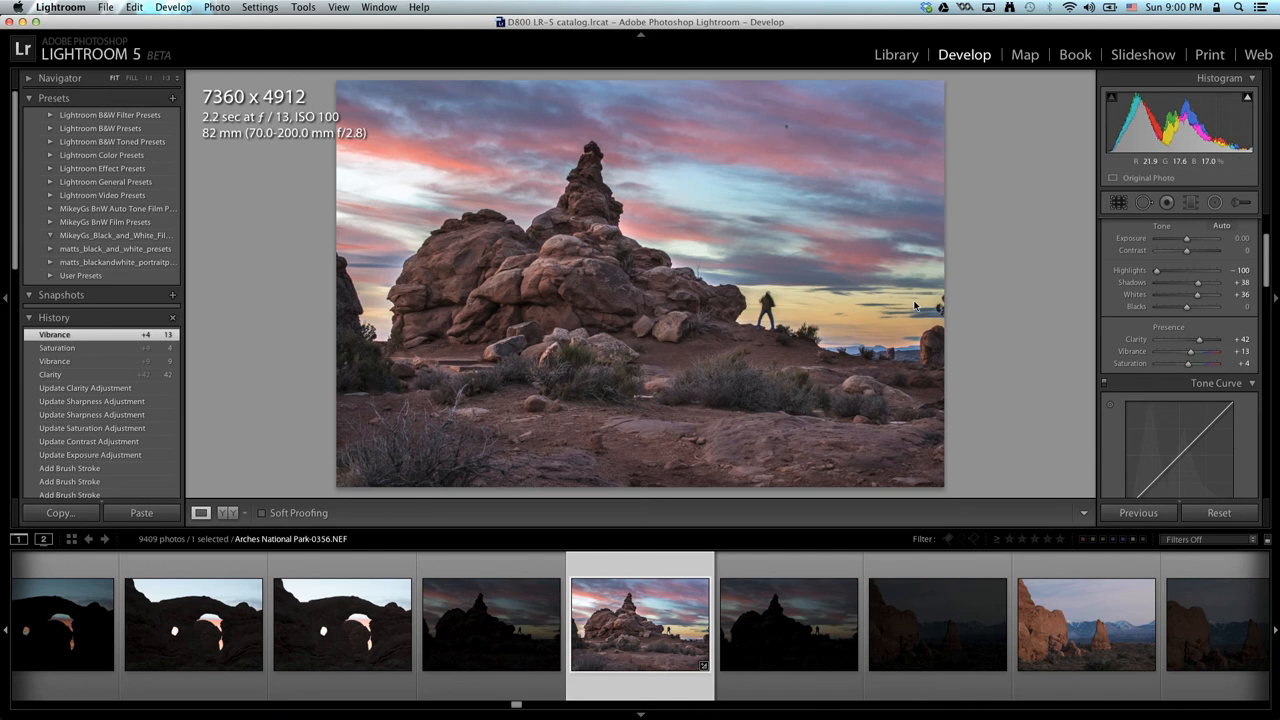
key(y)
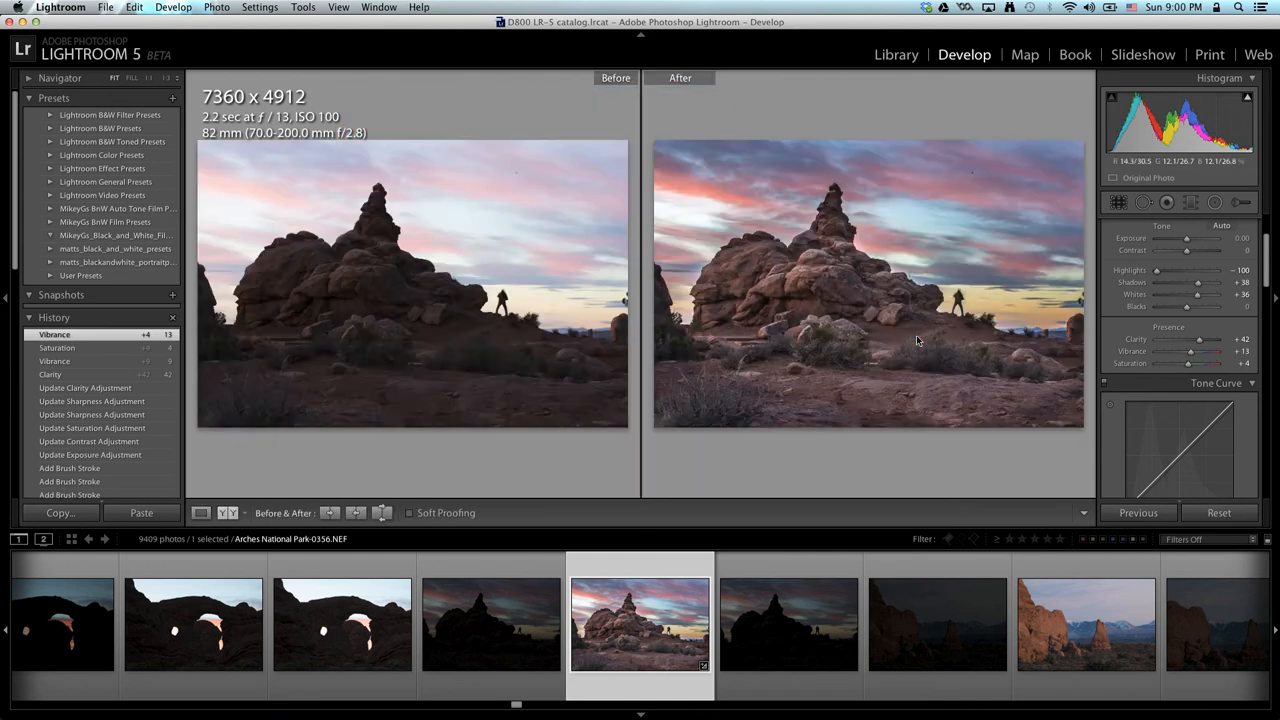
key(y)
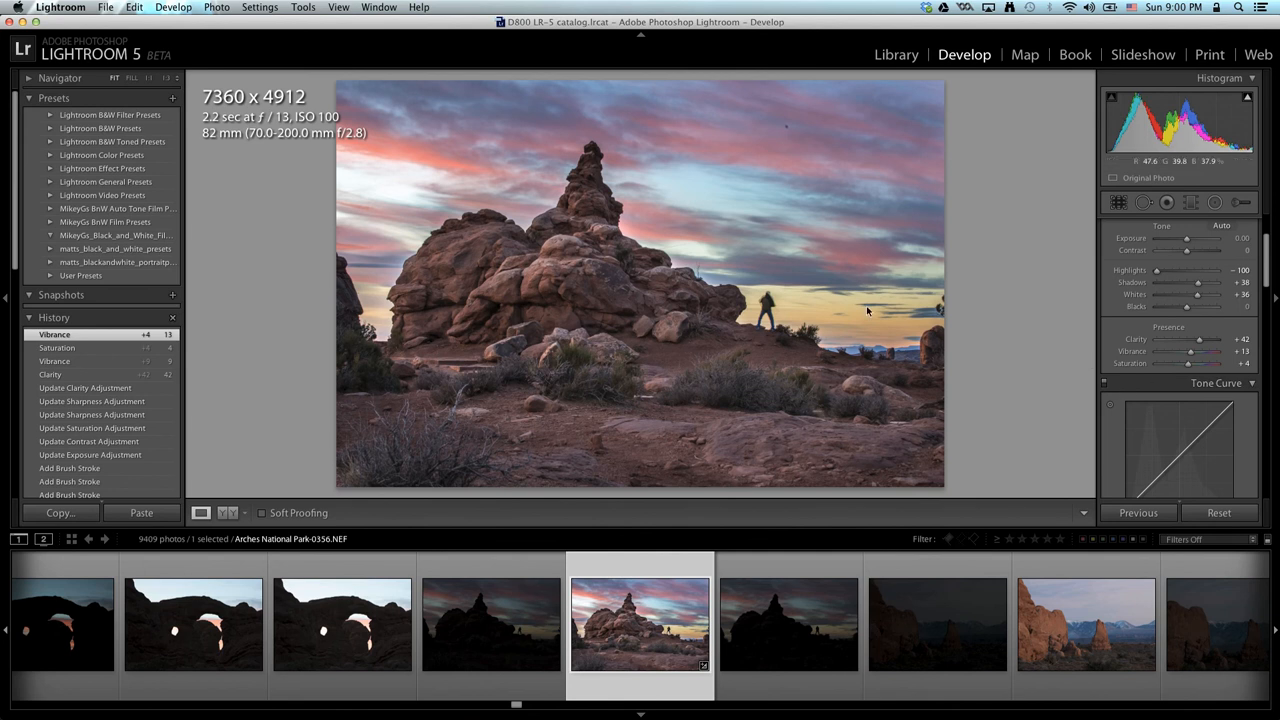
Step: Try the Medium Contrast point curve on the photo and undo it
scroll(1222, 341, down, 2)
scroll(1222, 341, down, 10)
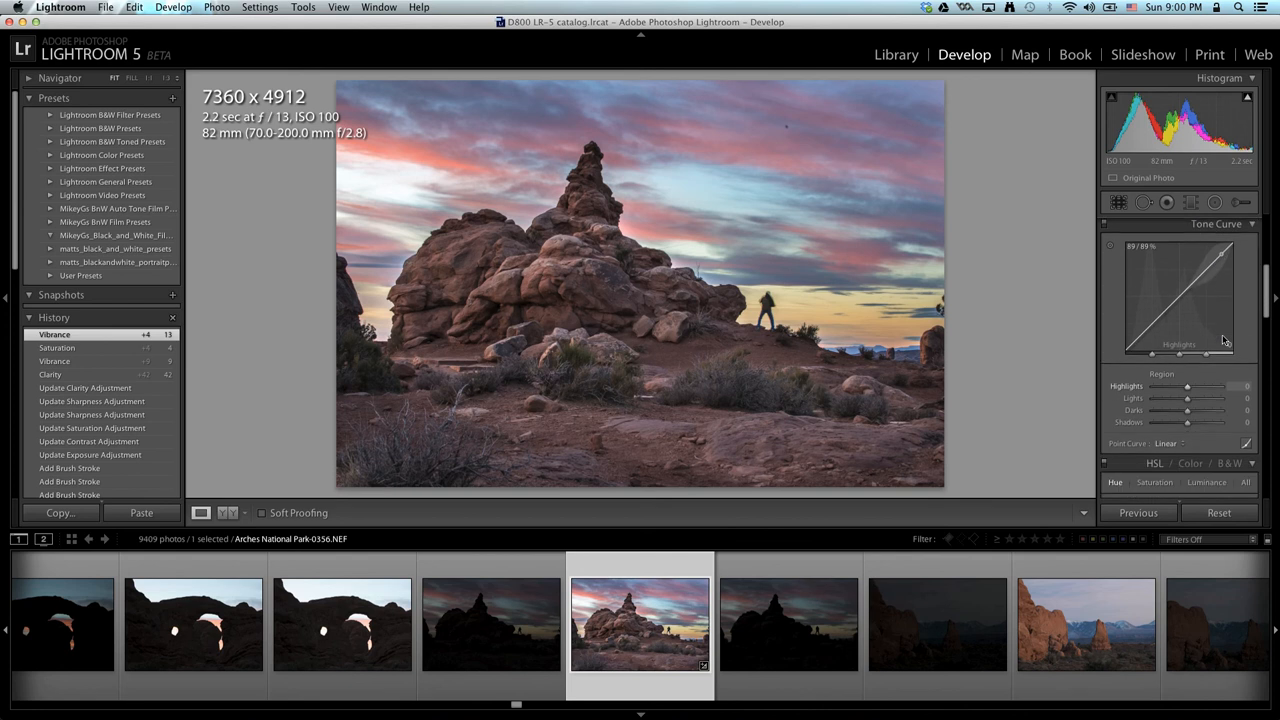
scroll(1222, 341, down, 2)
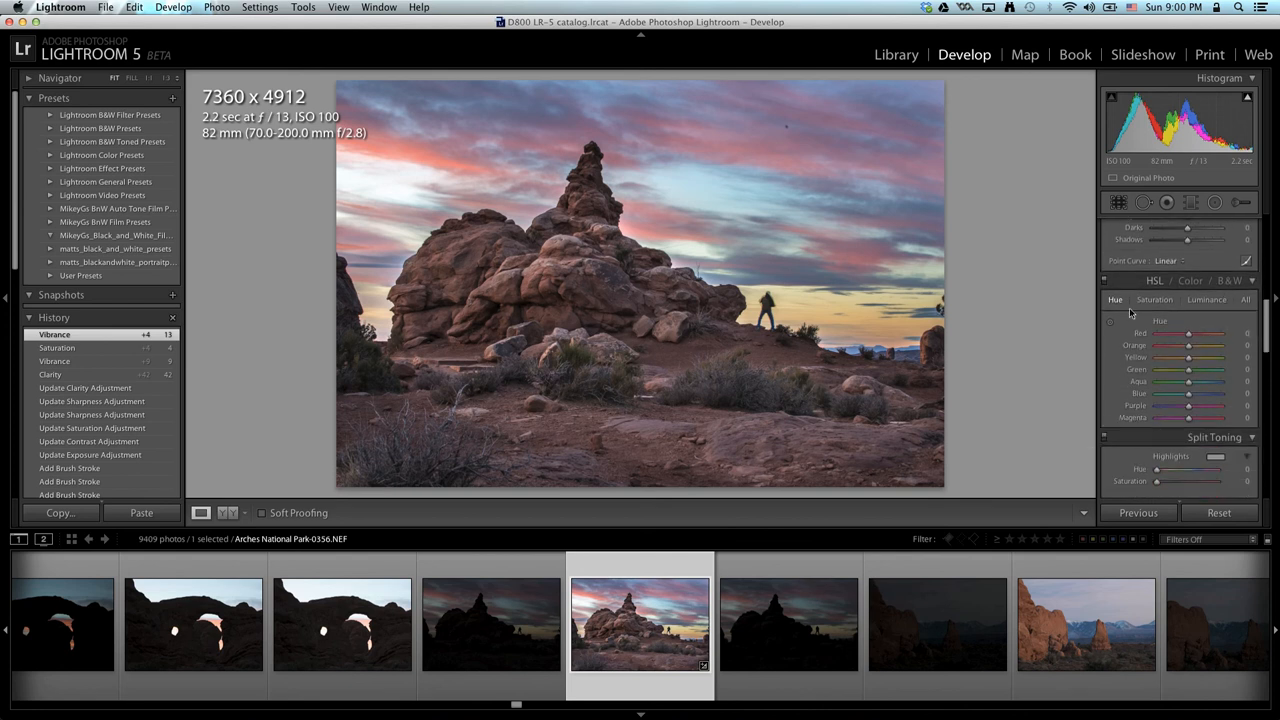
scroll(1140, 320, up, 8)
scroll(1143, 321, down, 1)
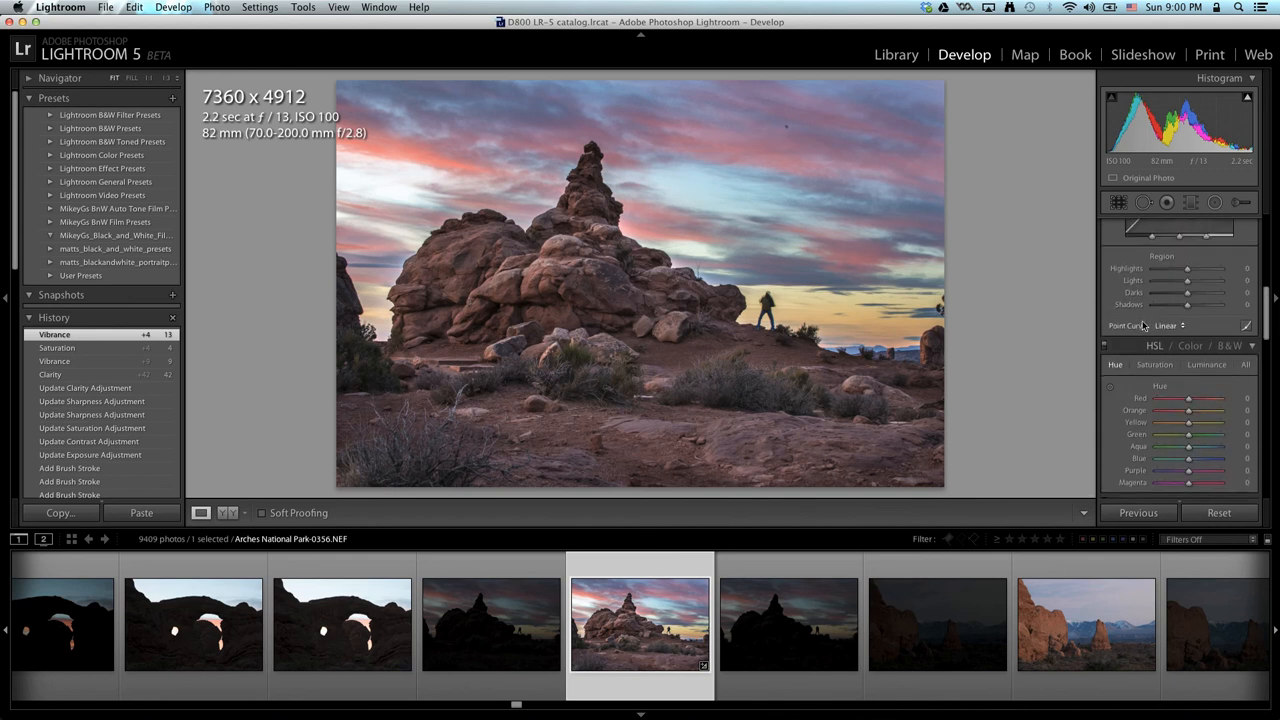
scroll(1184, 337, up, 2)
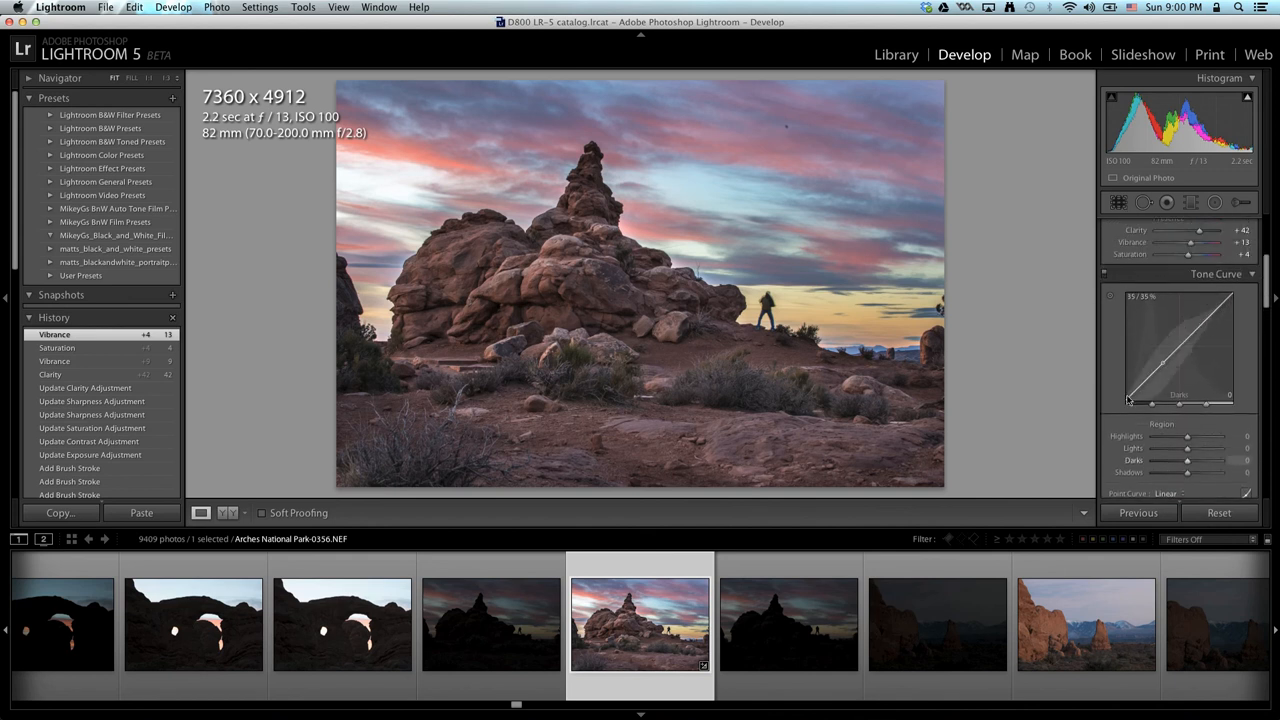
scroll(1150, 405, down, 1)
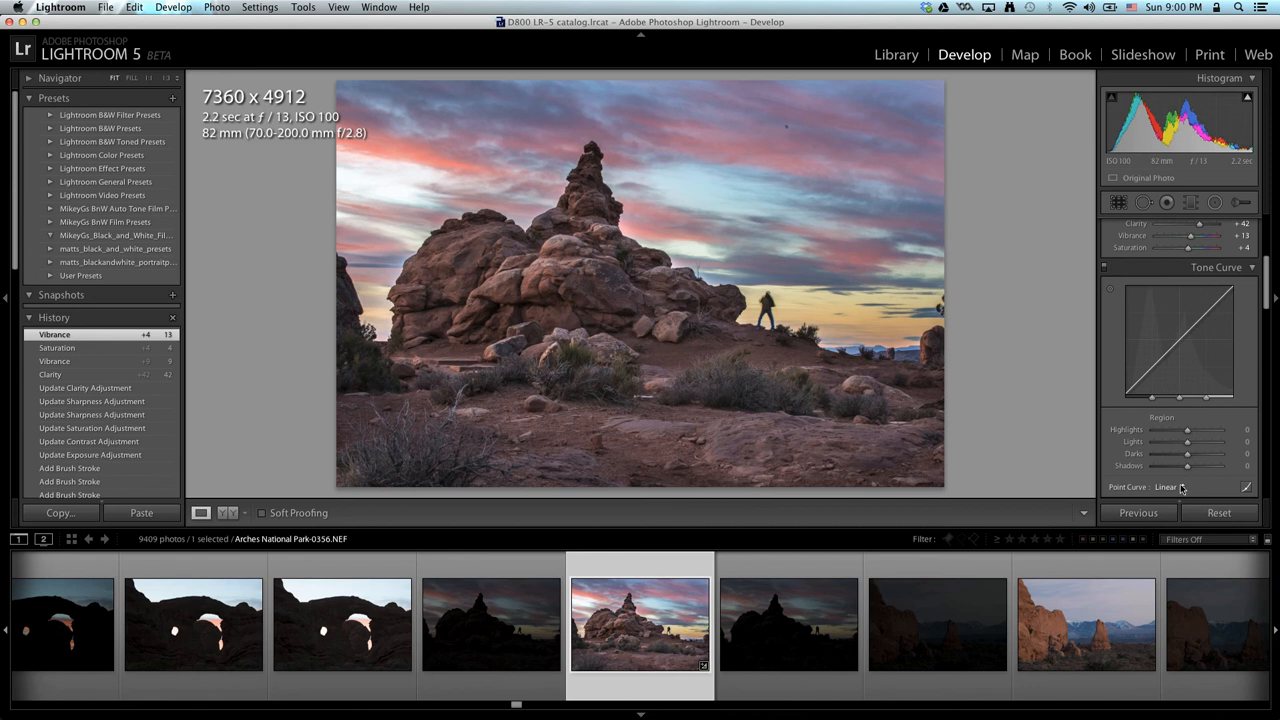
click(1178, 487)
click(1182, 497)
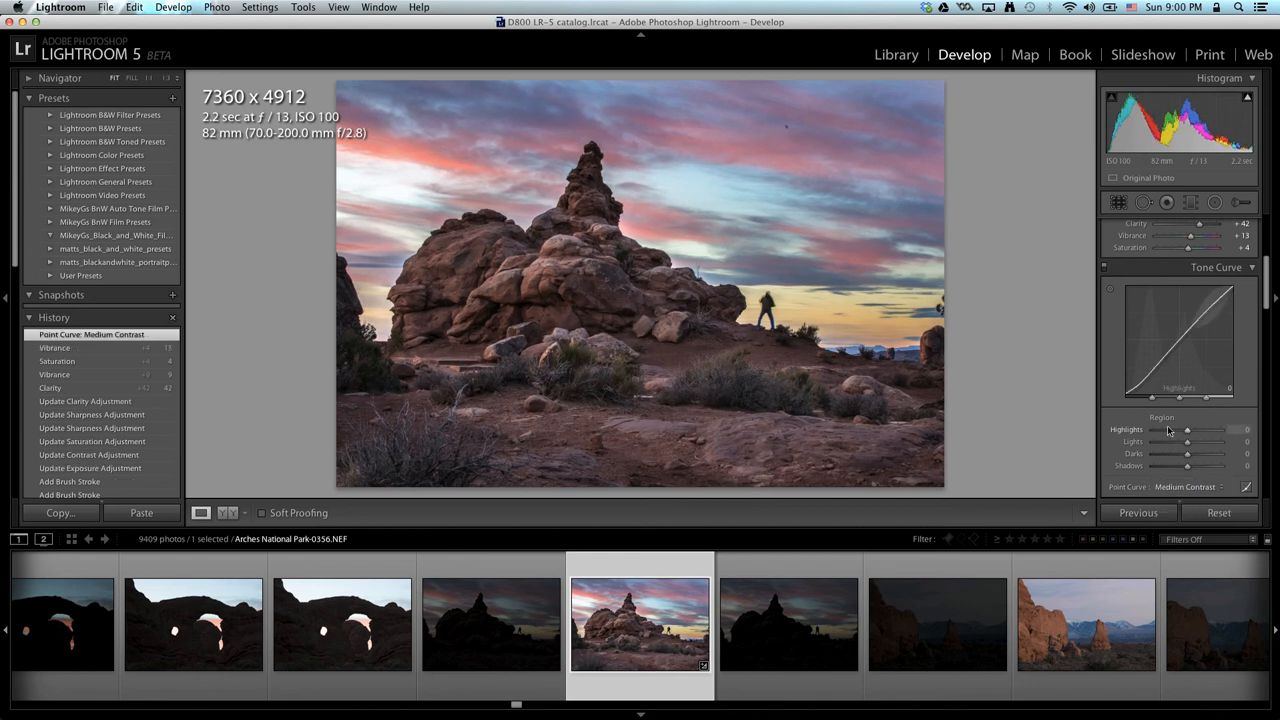
key(super+z)
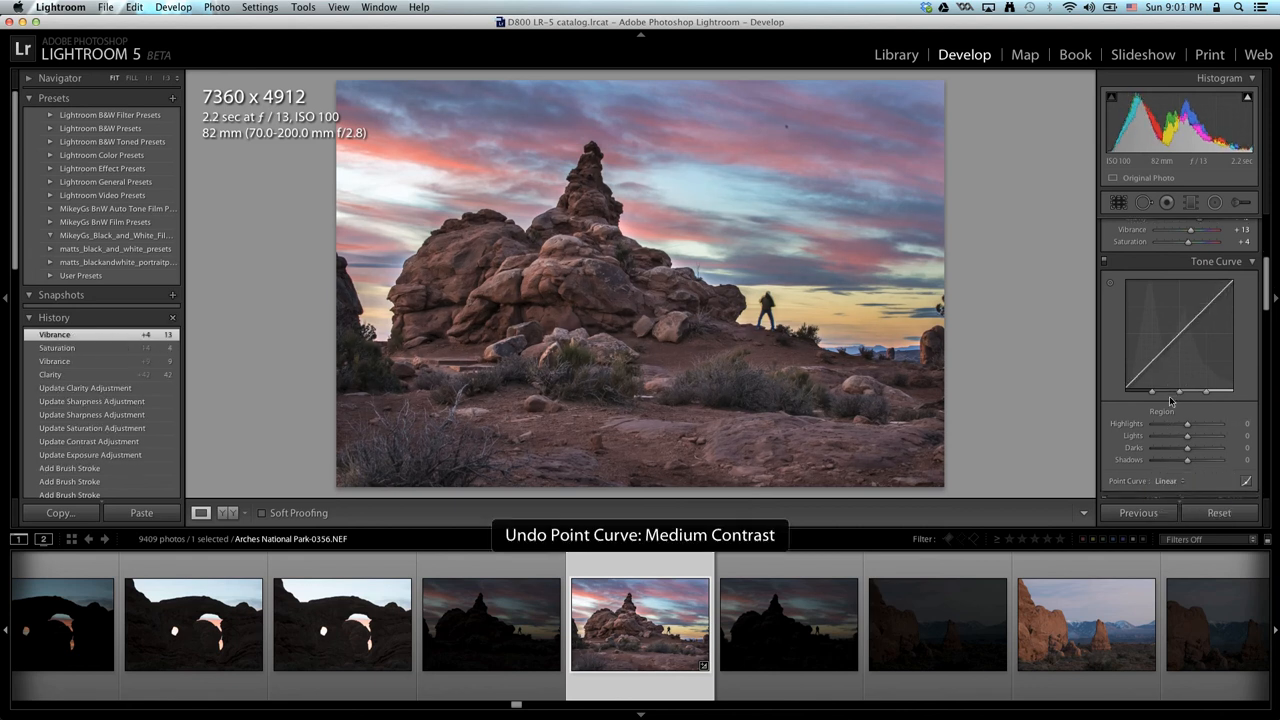
Step: Try a targeted hue adjustment on the reddish foreground, shifting Red to +35 and Magenta to +1, and undo it
scroll(1170, 410, down, 5)
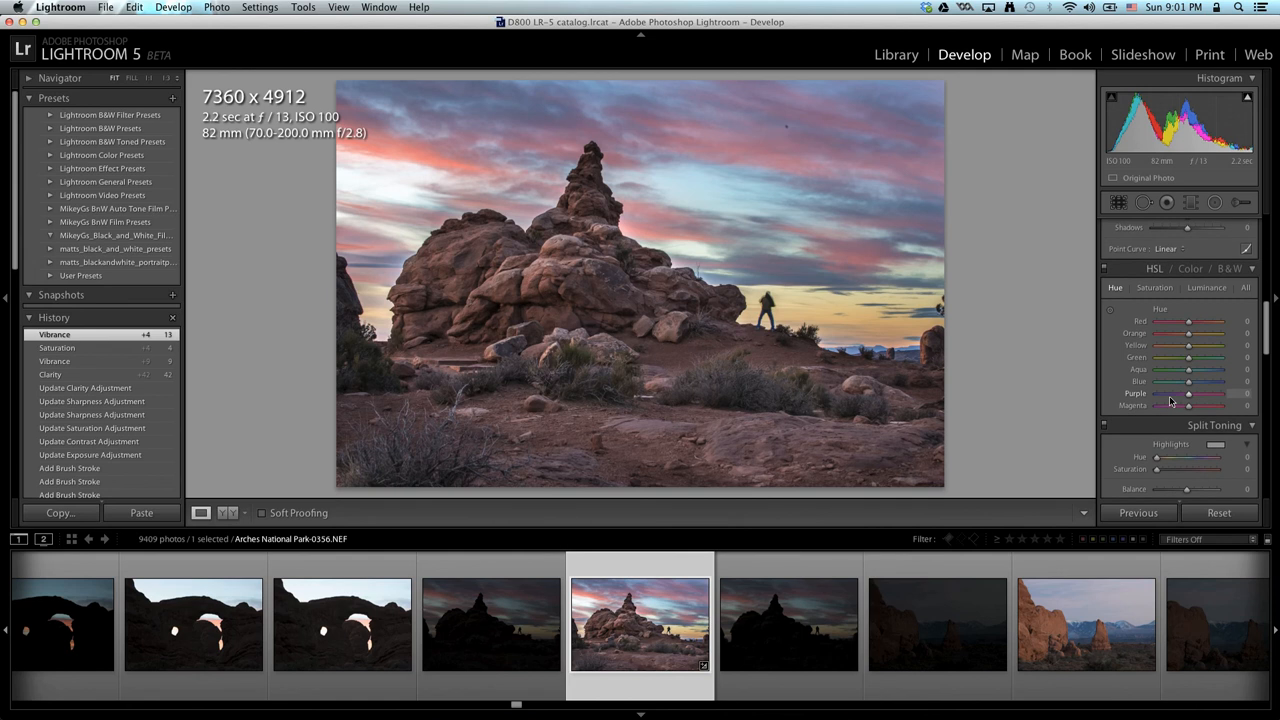
click(1109, 311)
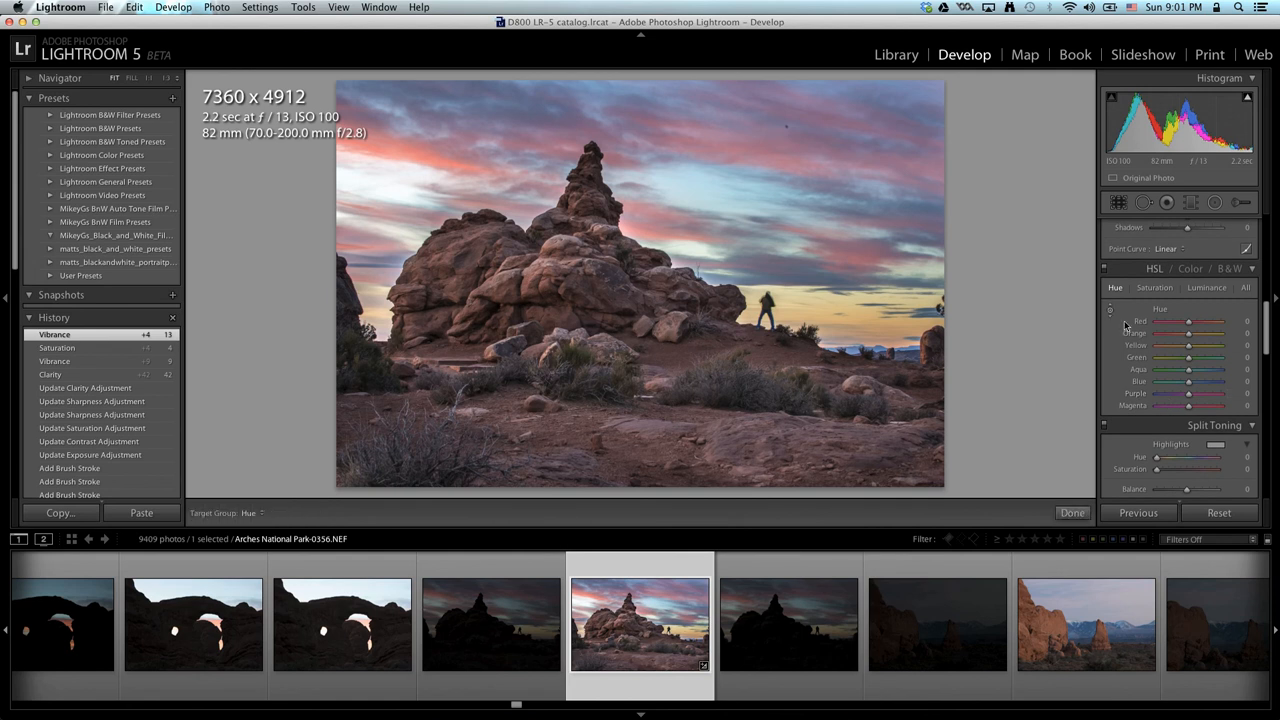
mouse_move(759, 413)
mouse_down()
mouse_move(745, 444)
mouse_move(752, 390)
mouse_move(748, 421)
mouse_up()
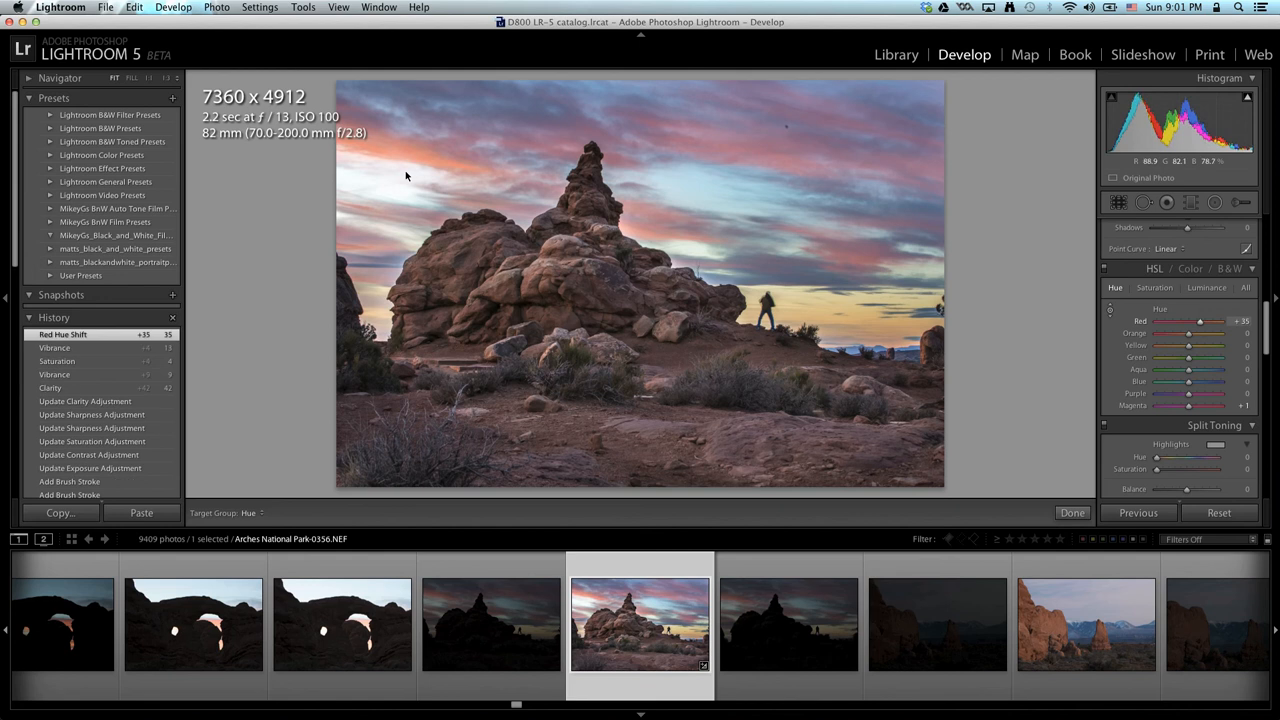
key(super+z)
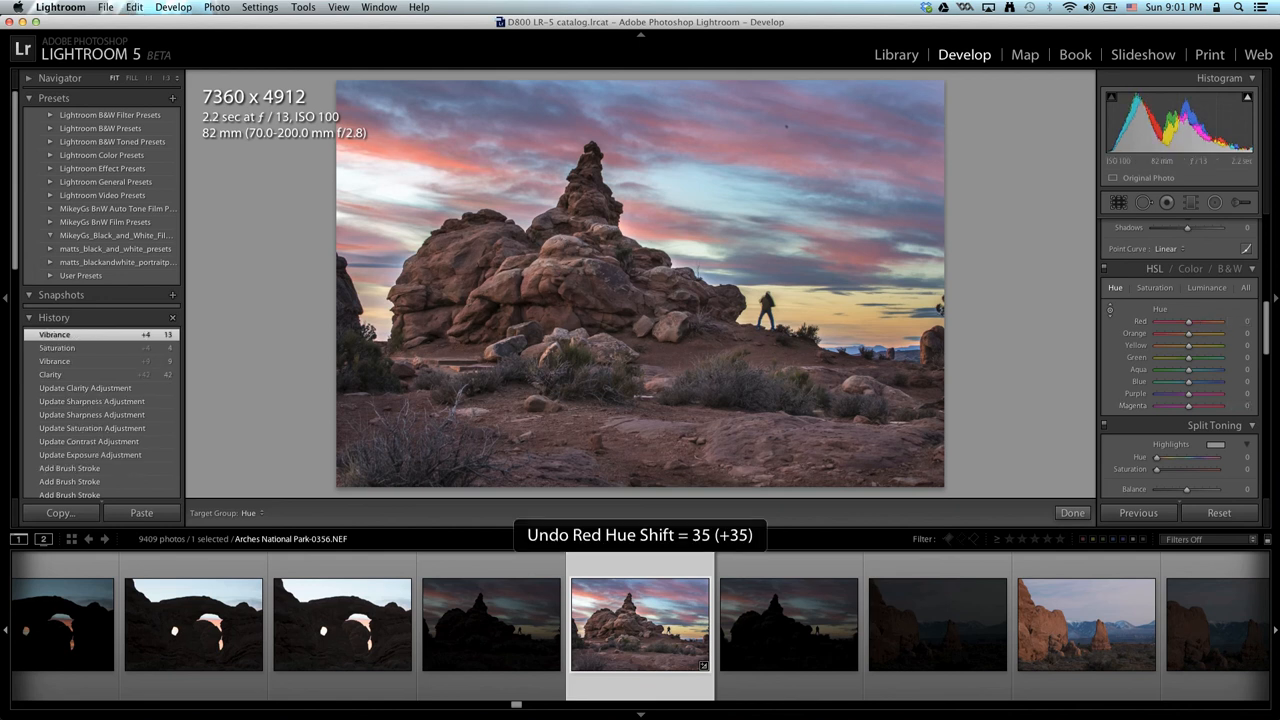
Step: Set Sharpening to Amount 135, Radius 0.8 and Masking 44, using the black-and-white mask preview to limit sharpening to edges
scroll(1197, 388, down, 1)
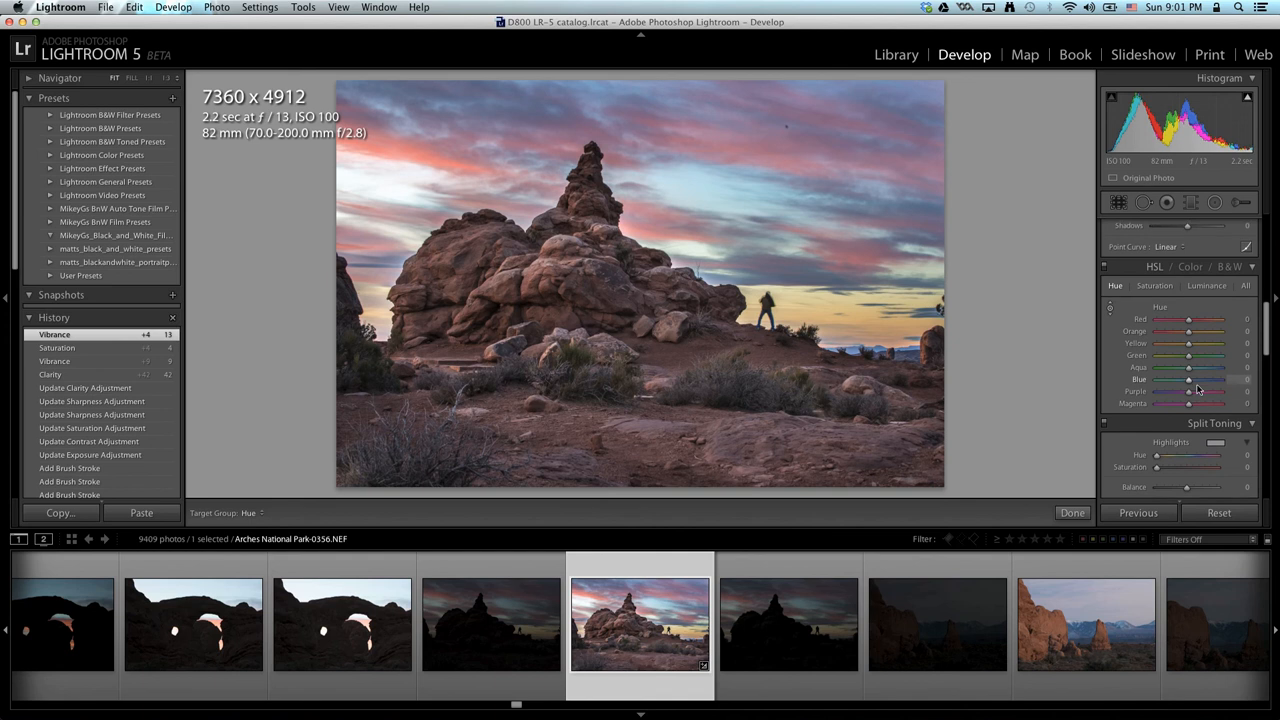
scroll(1197, 388, down, 3)
scroll(1196, 384, down, 5)
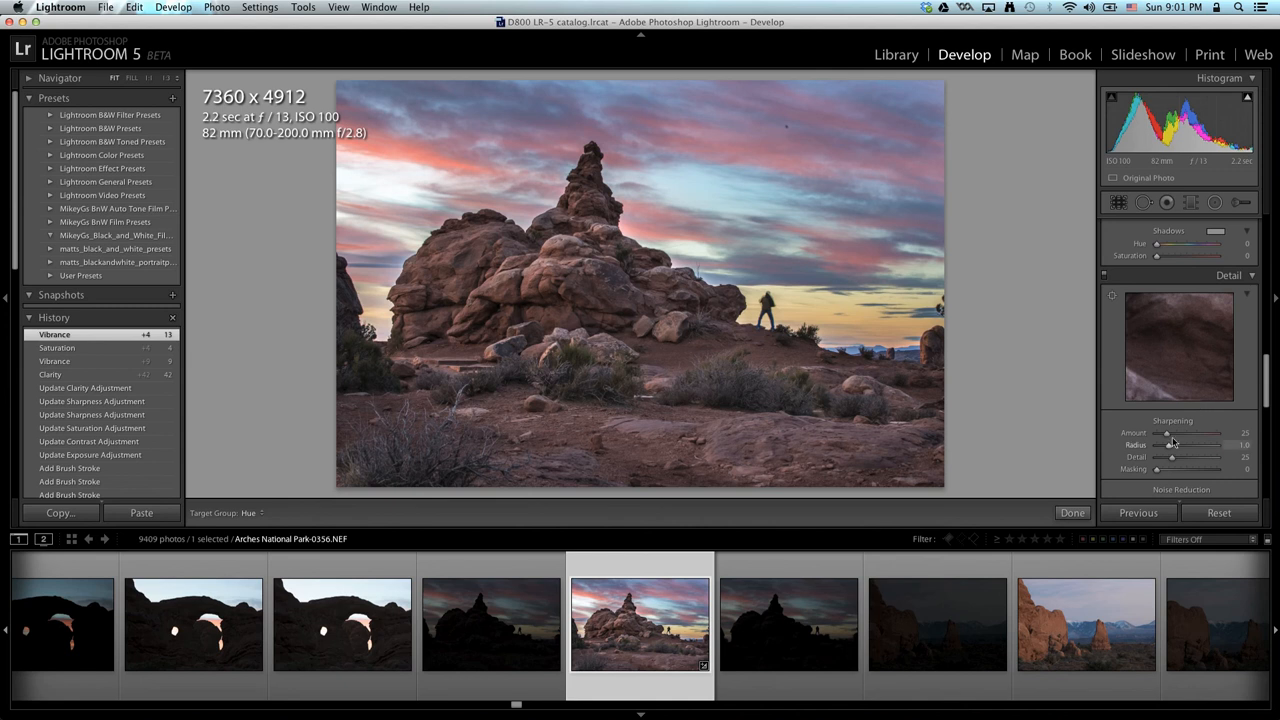
drag(1167, 434, 1211, 437)
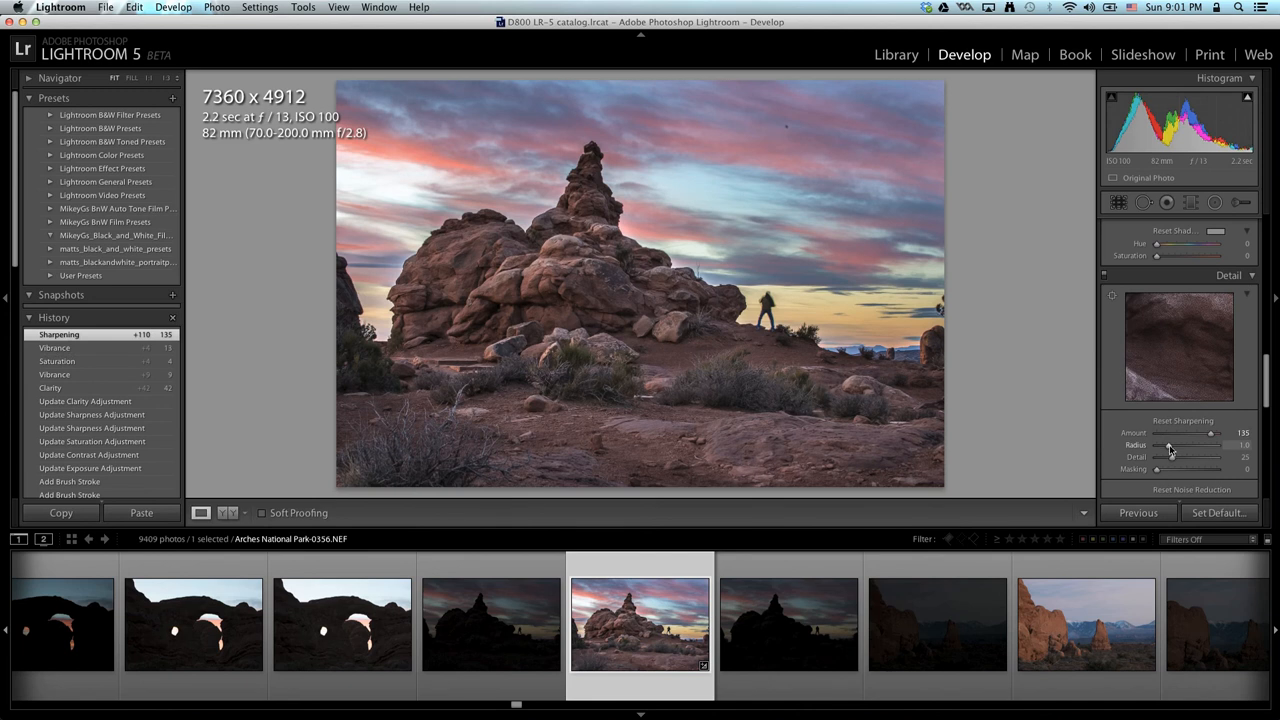
drag(1168, 446, 1180, 471)
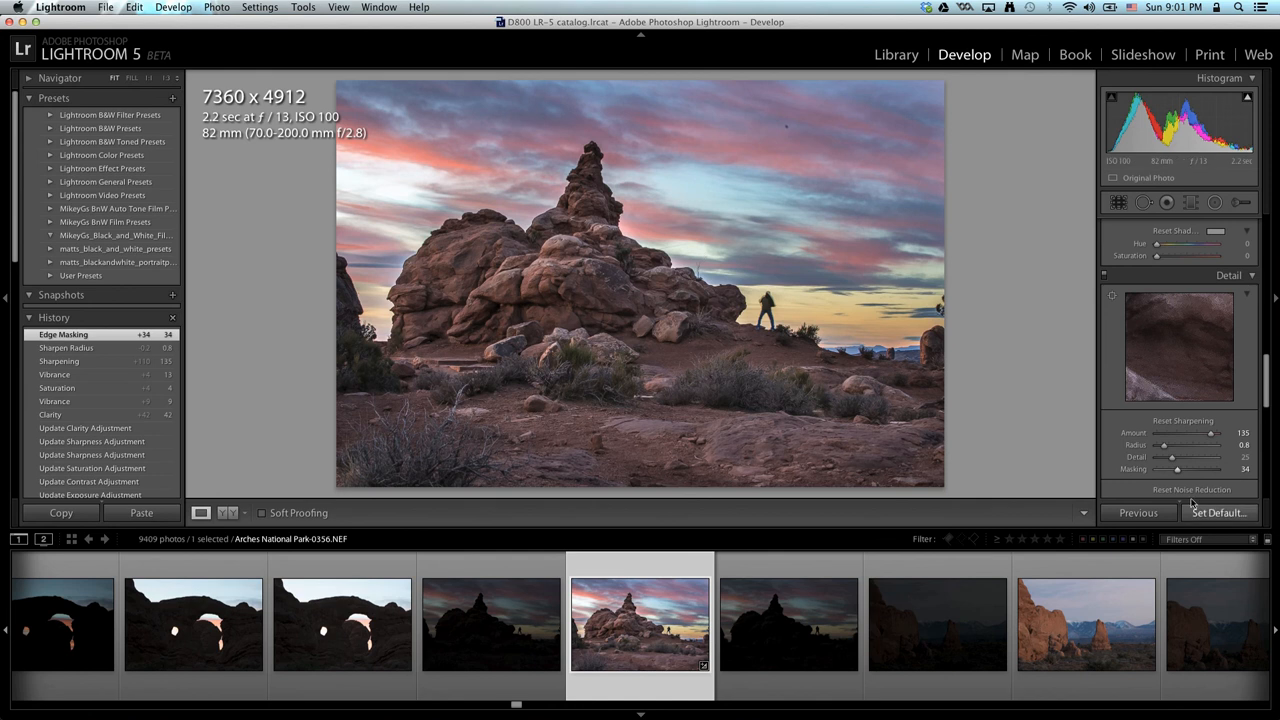
drag(1178, 472, 1178, 474)
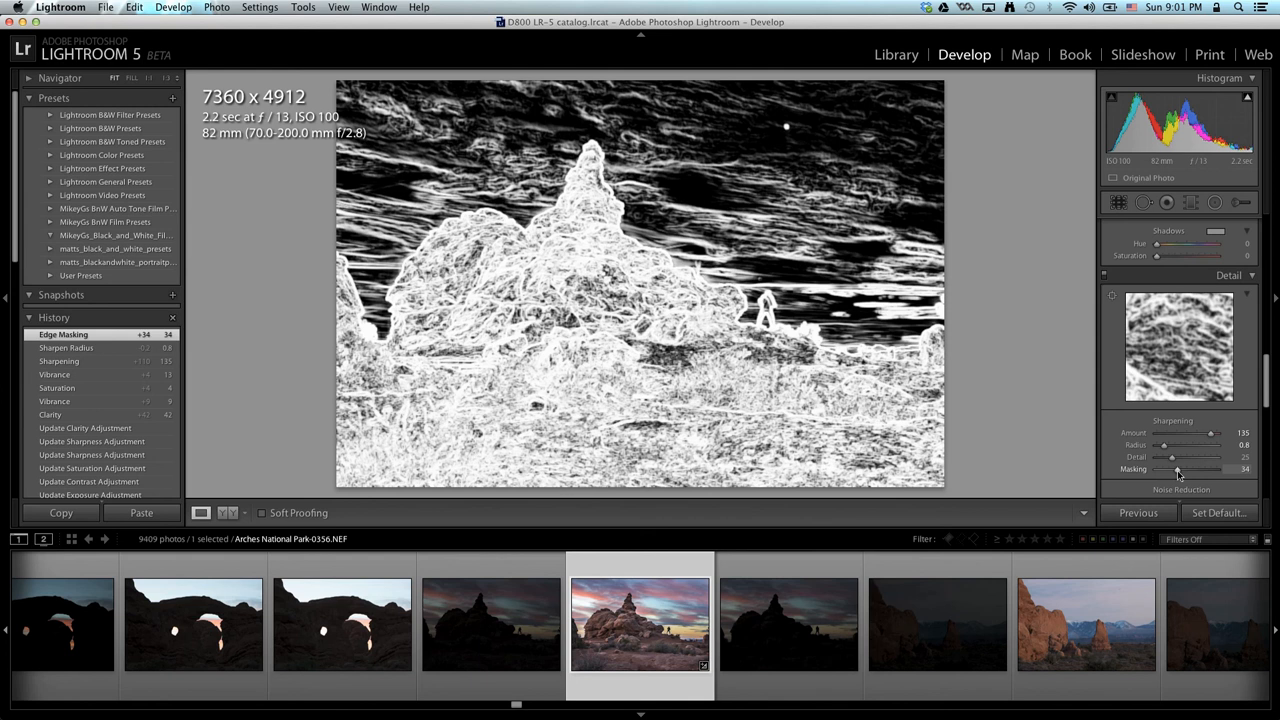
drag(1177, 470, 1185, 475)
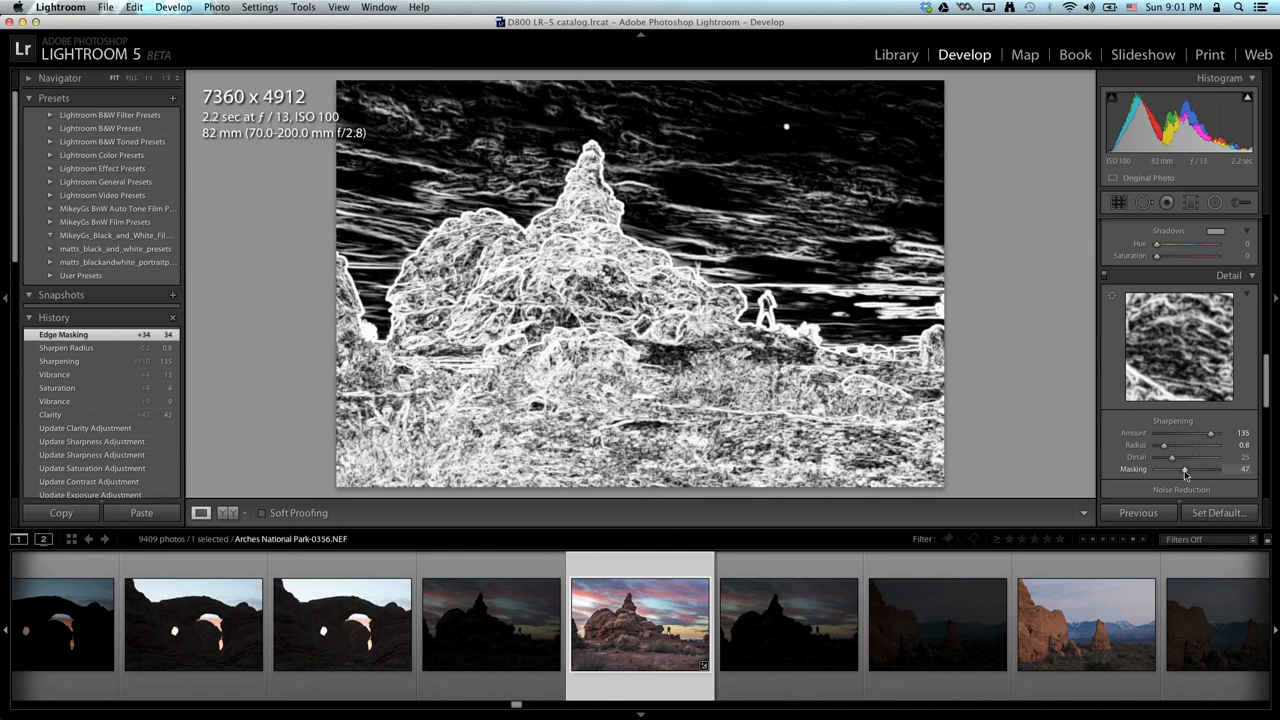
drag(1185, 475, 1183, 473)
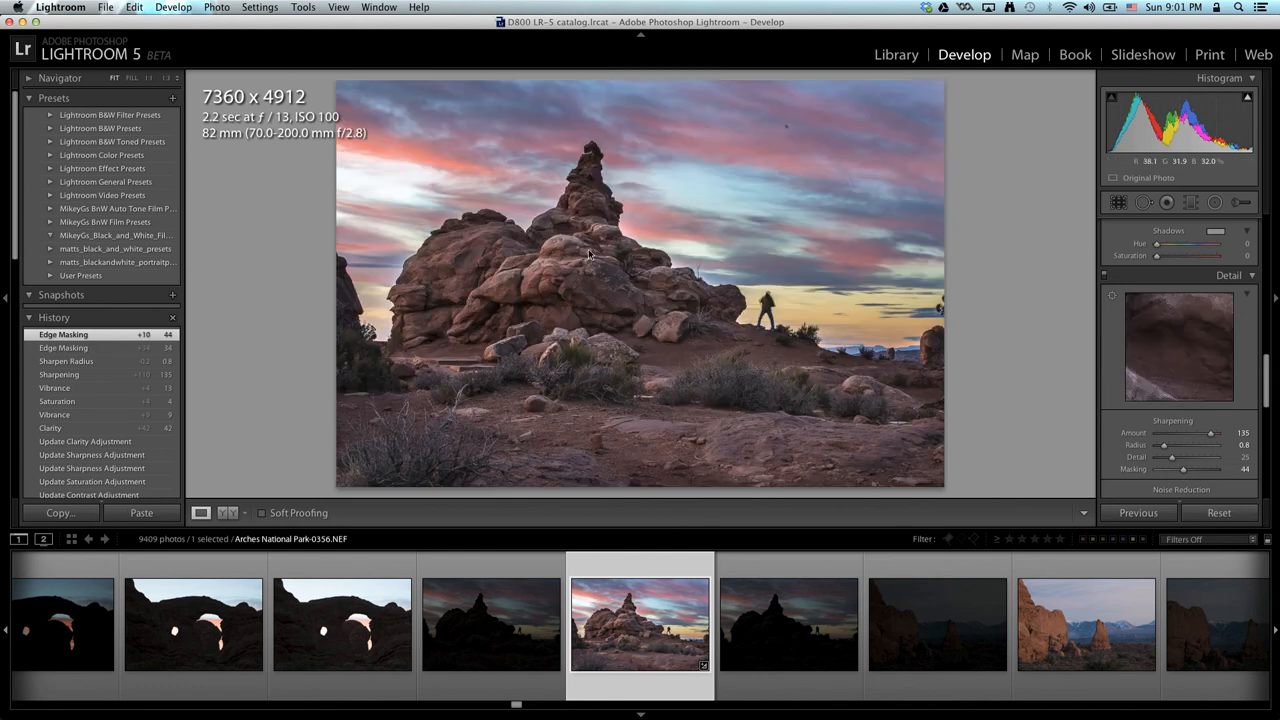
Step: Examine the rock detail, the sky and the standing figure up close in a side-by-side before and after comparison
click(665, 265)
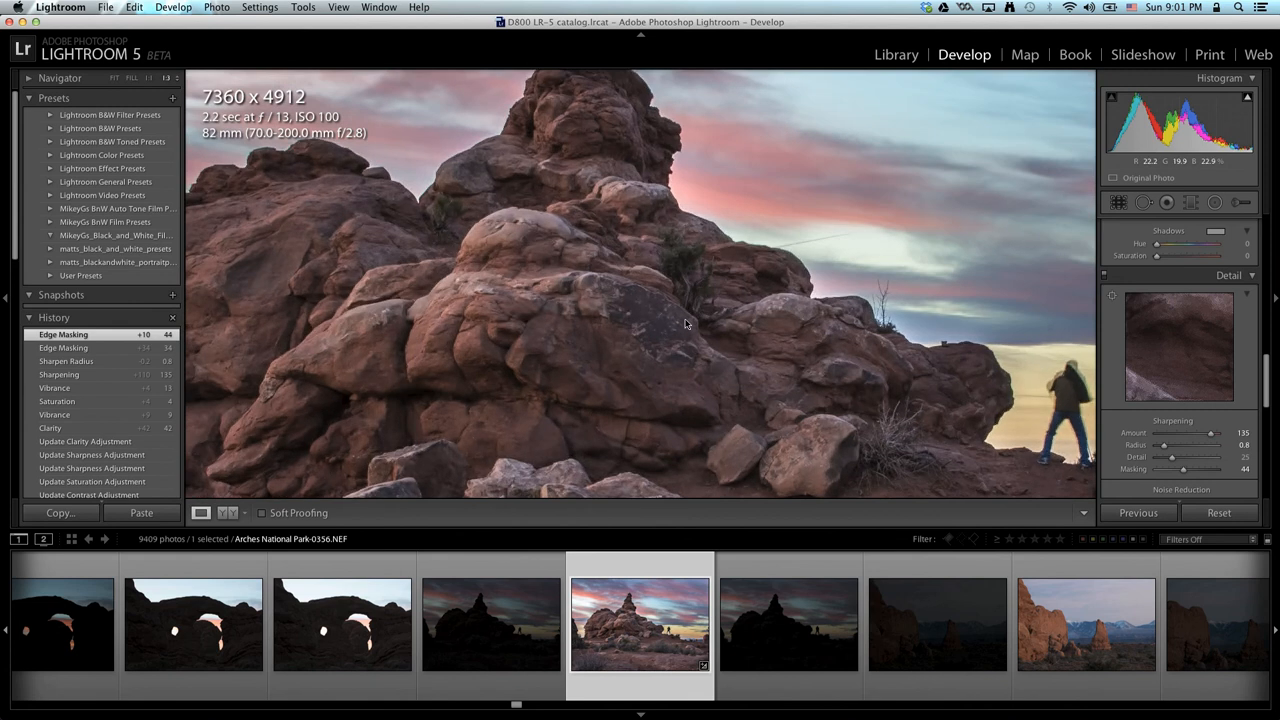
key(y)
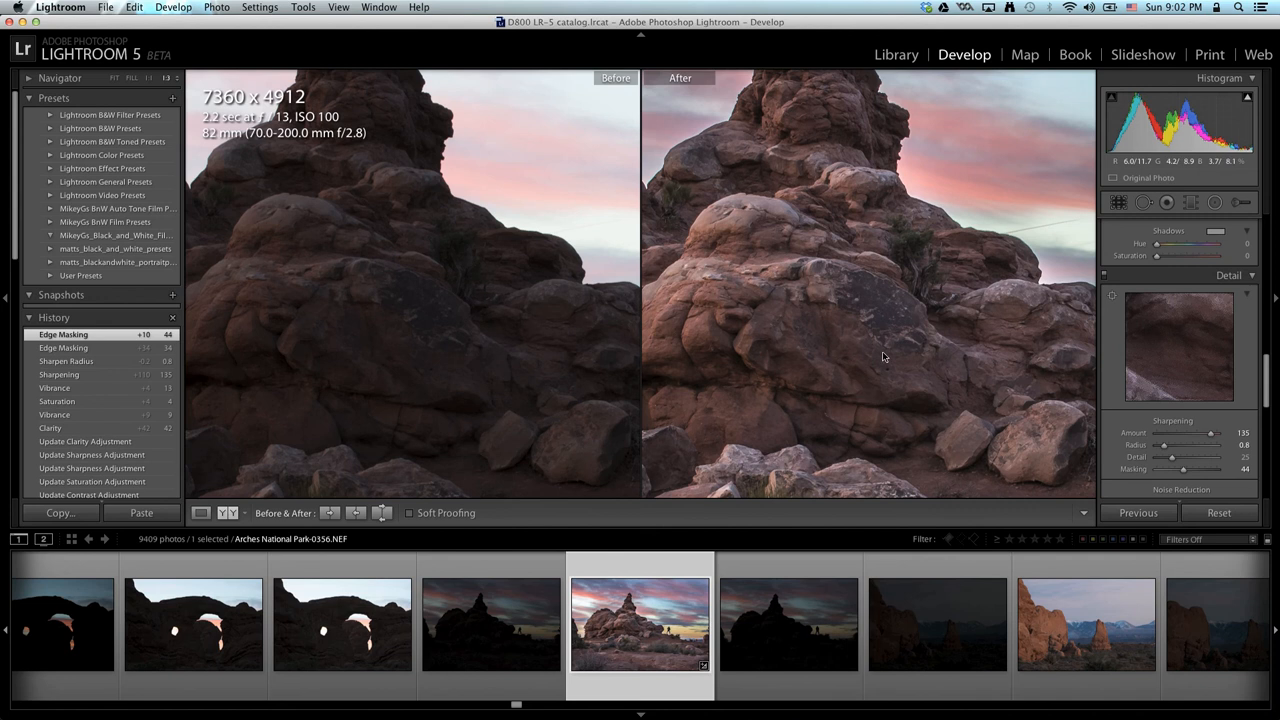
drag(884, 354, 822, 532)
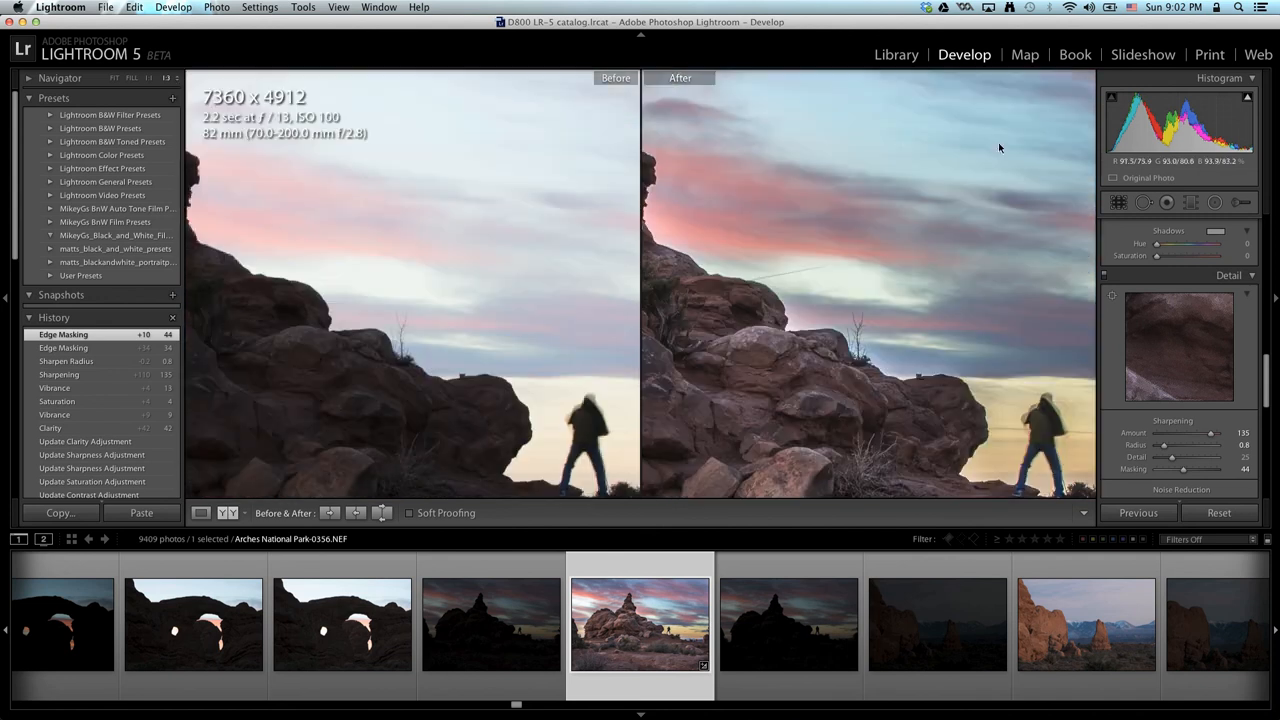
click(940, 374)
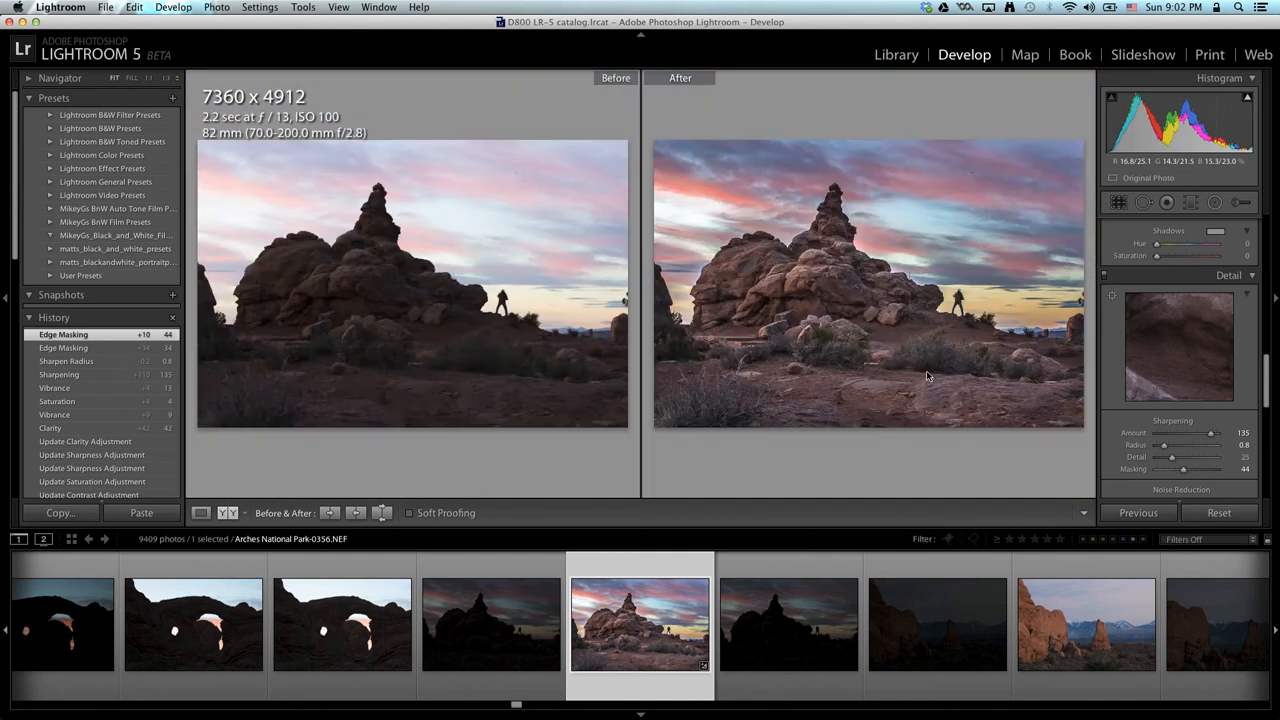
key(y)
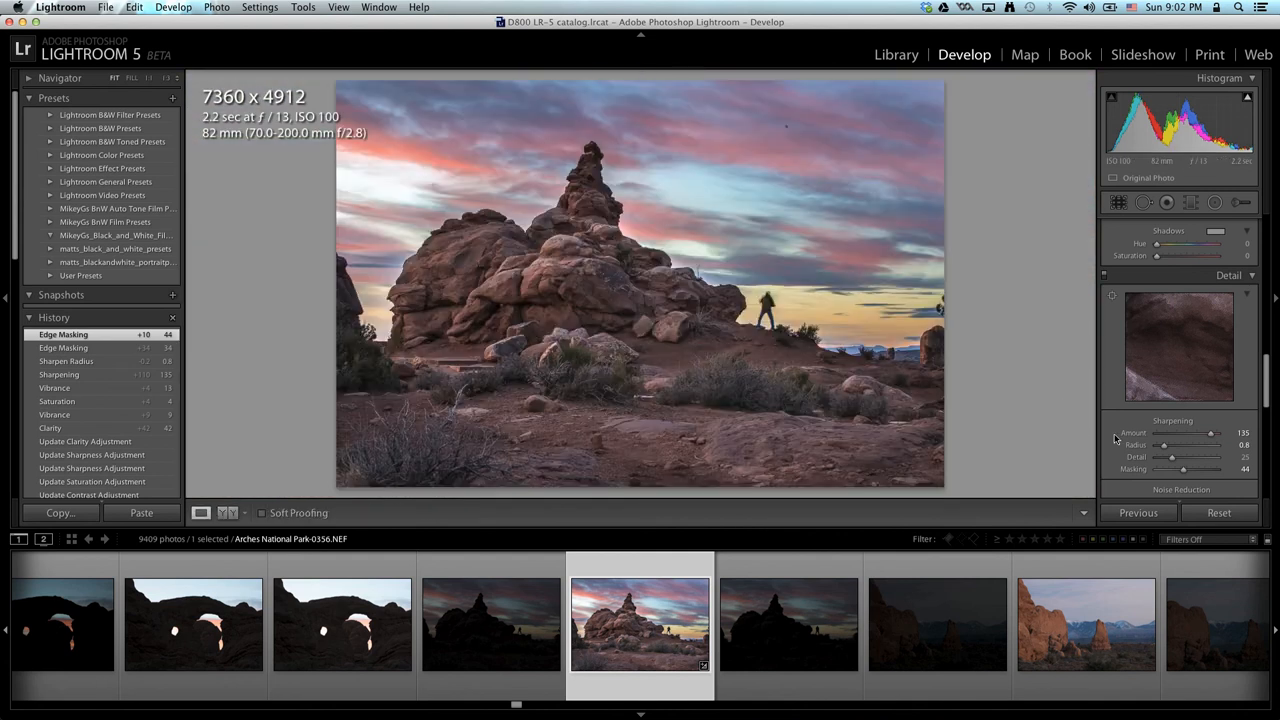
Step: Set Noise Reduction to Luminance 8 and Color 20
scroll(1198, 447, down, 5)
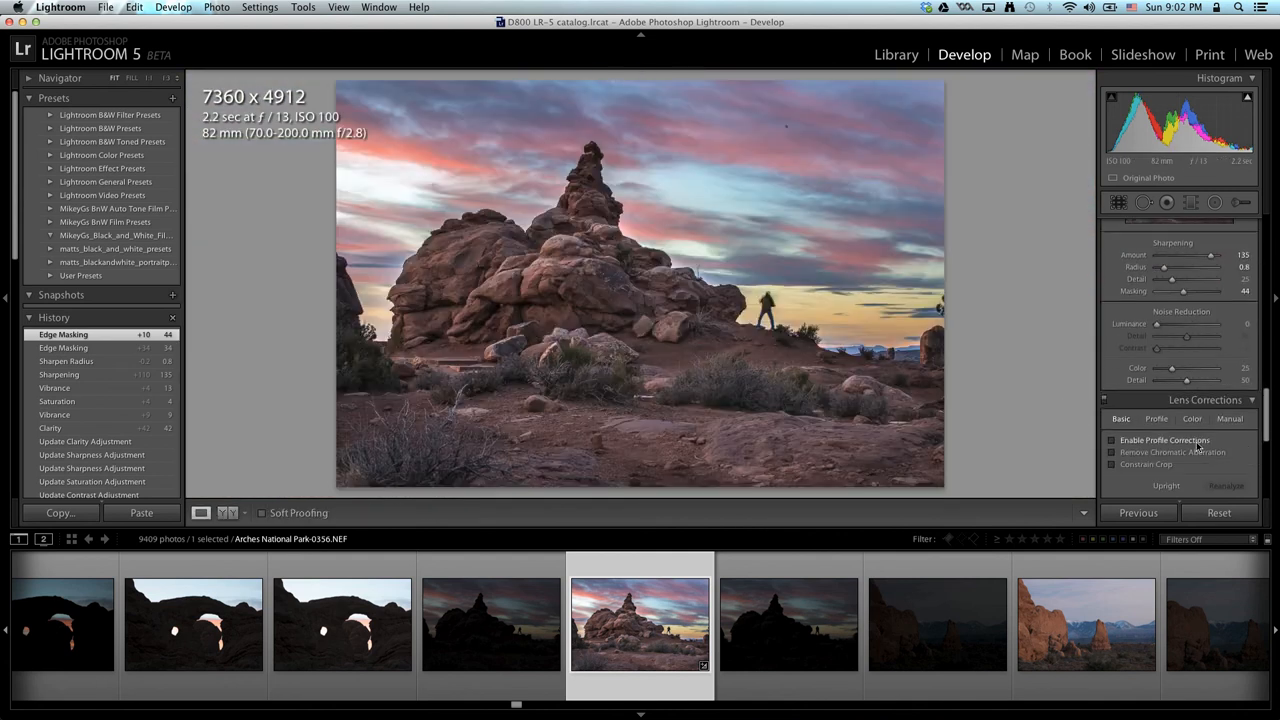
drag(1157, 325, 1161, 326)
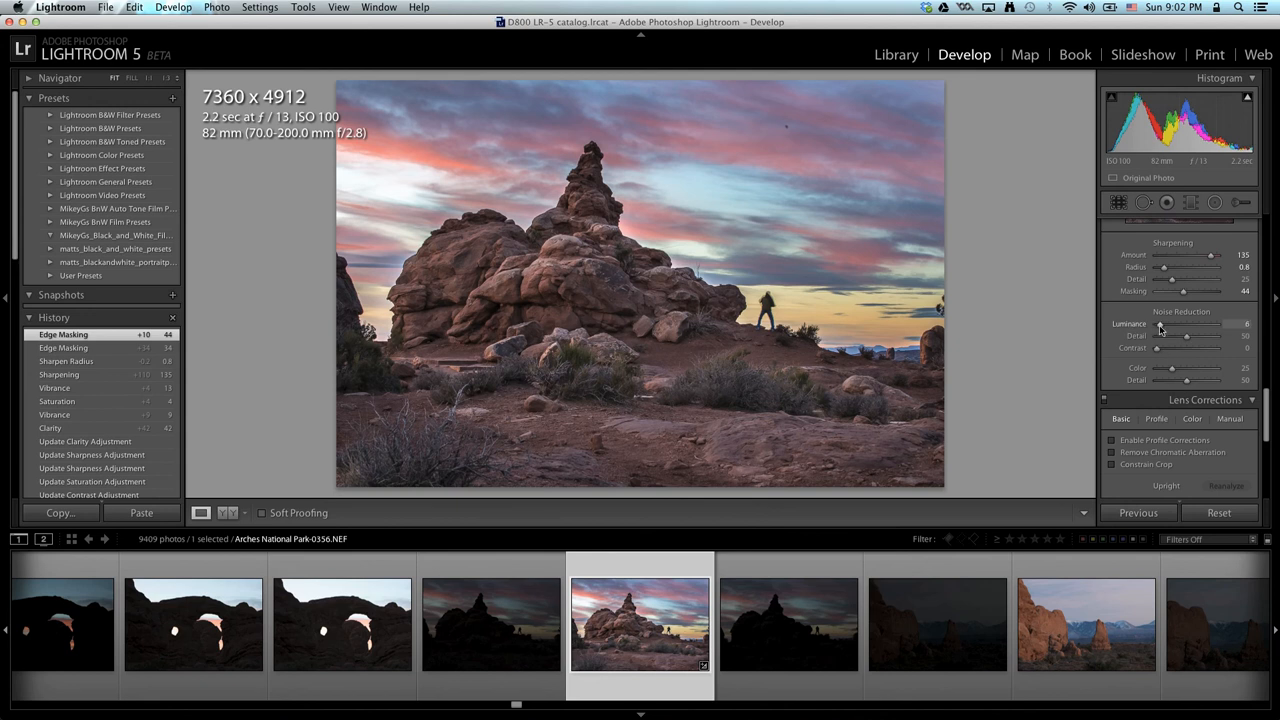
drag(1172, 370, 1168, 371)
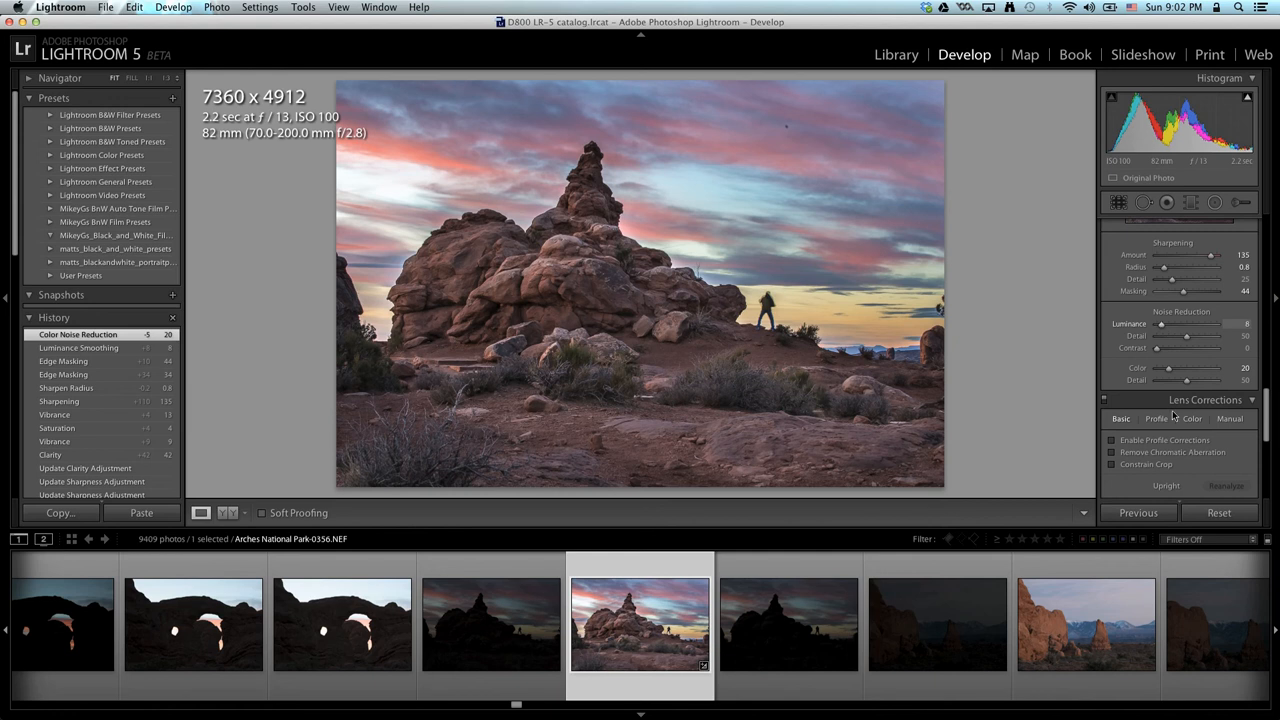
Step: Enable profile corrections for the lens and apply Auto Upright, switching Upright off and back to Auto to compare
scroll(1170, 442, down, 1)
scroll(1166, 434, down, 5)
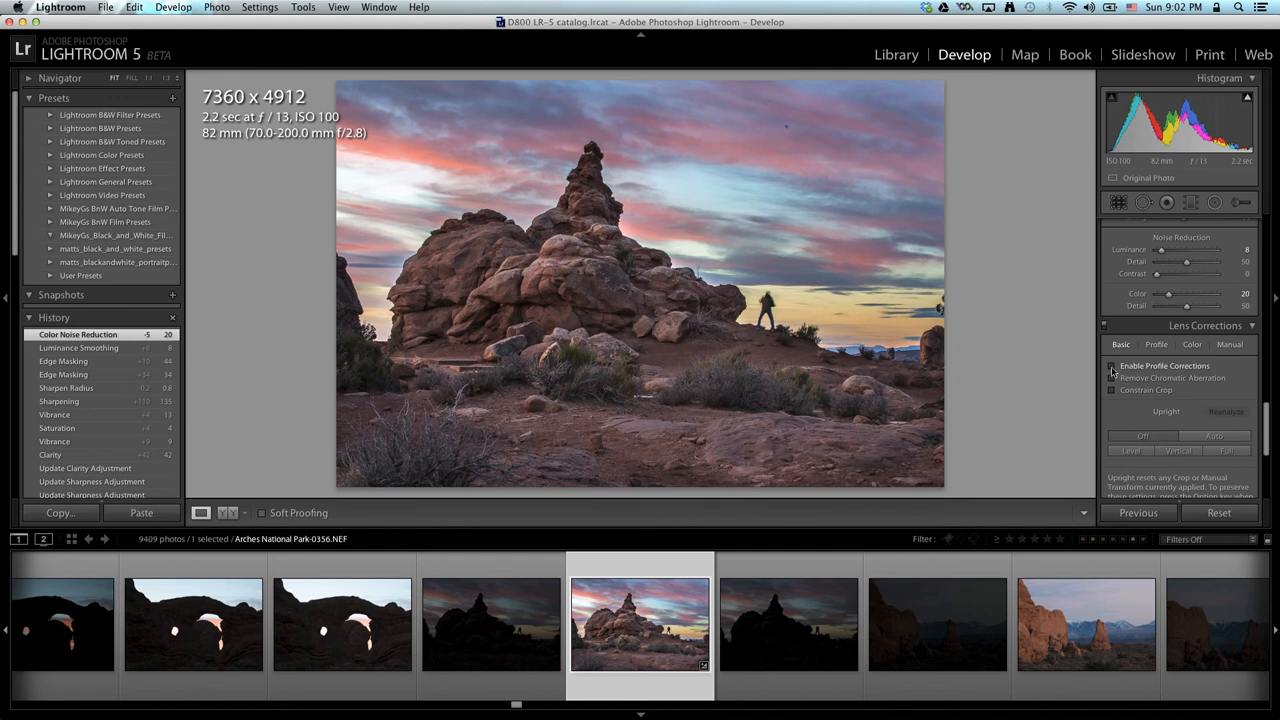
click(1112, 367)
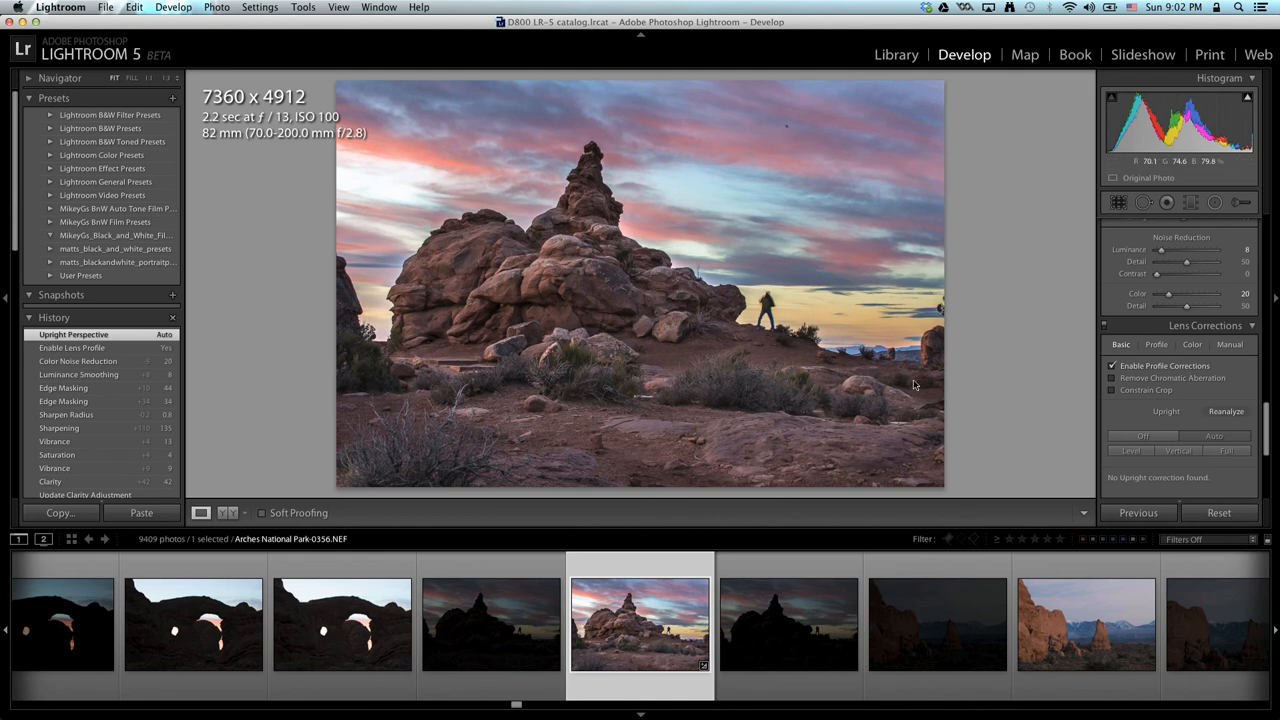
click(1159, 432)
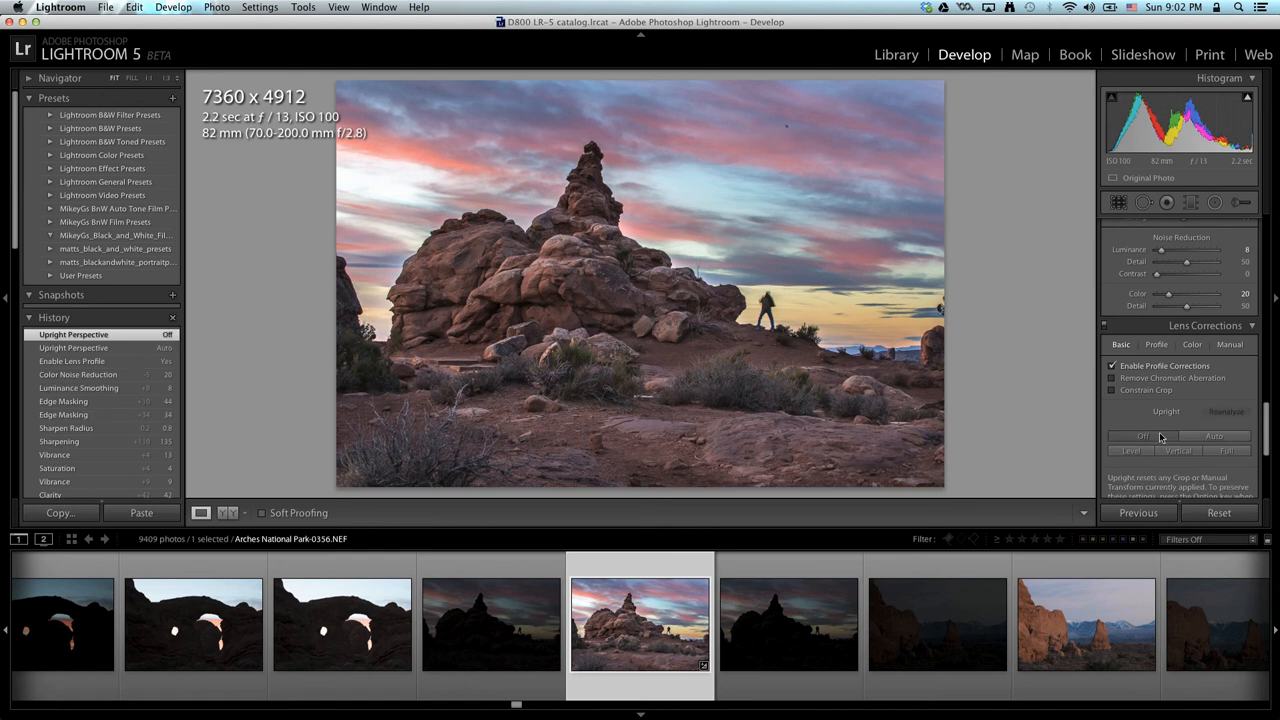
click(1214, 441)
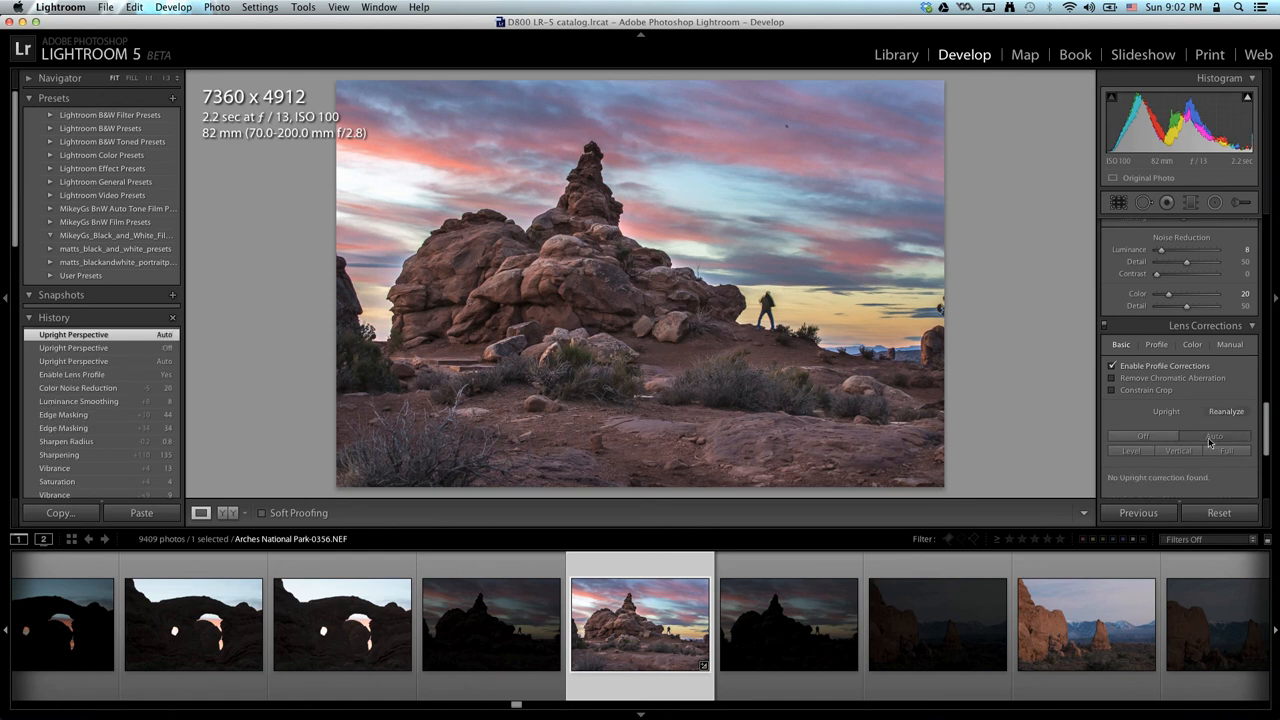
Step: Turn Upright off and toggle the lens profile corrections to compare the photo with and without them, leaving them enabled
click(1113, 367)
click(1113, 367)
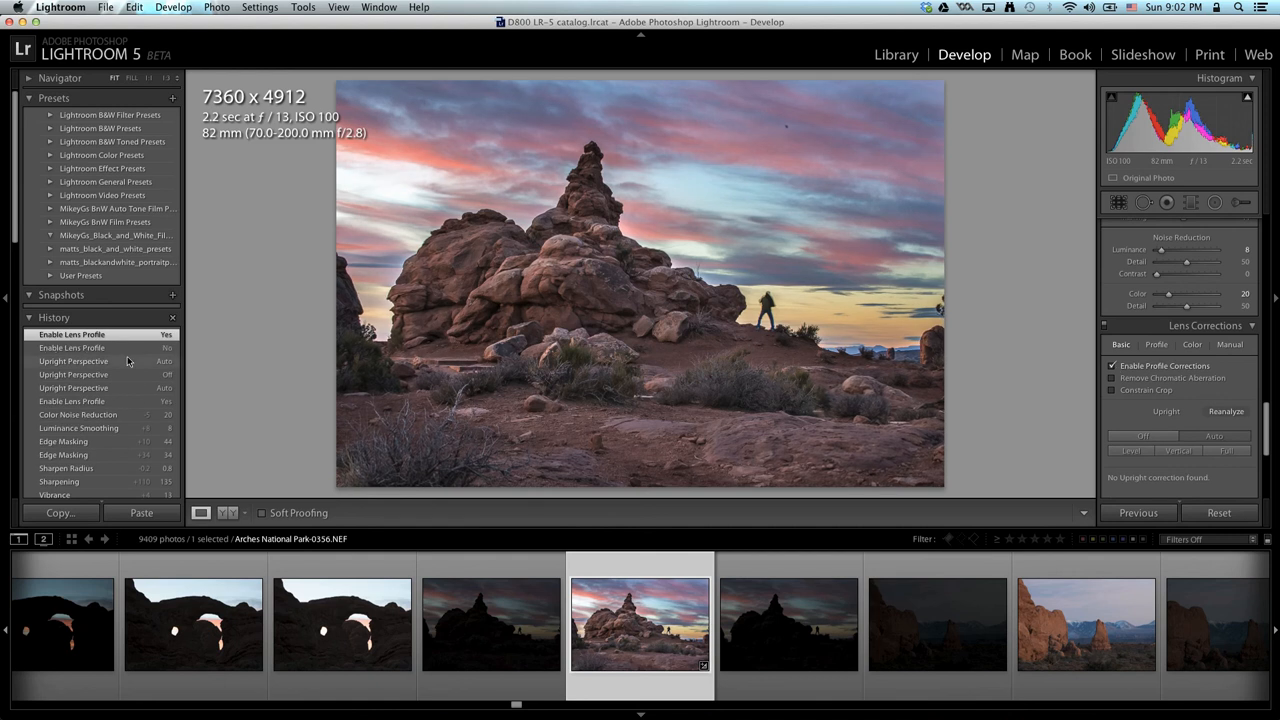
click(1119, 367)
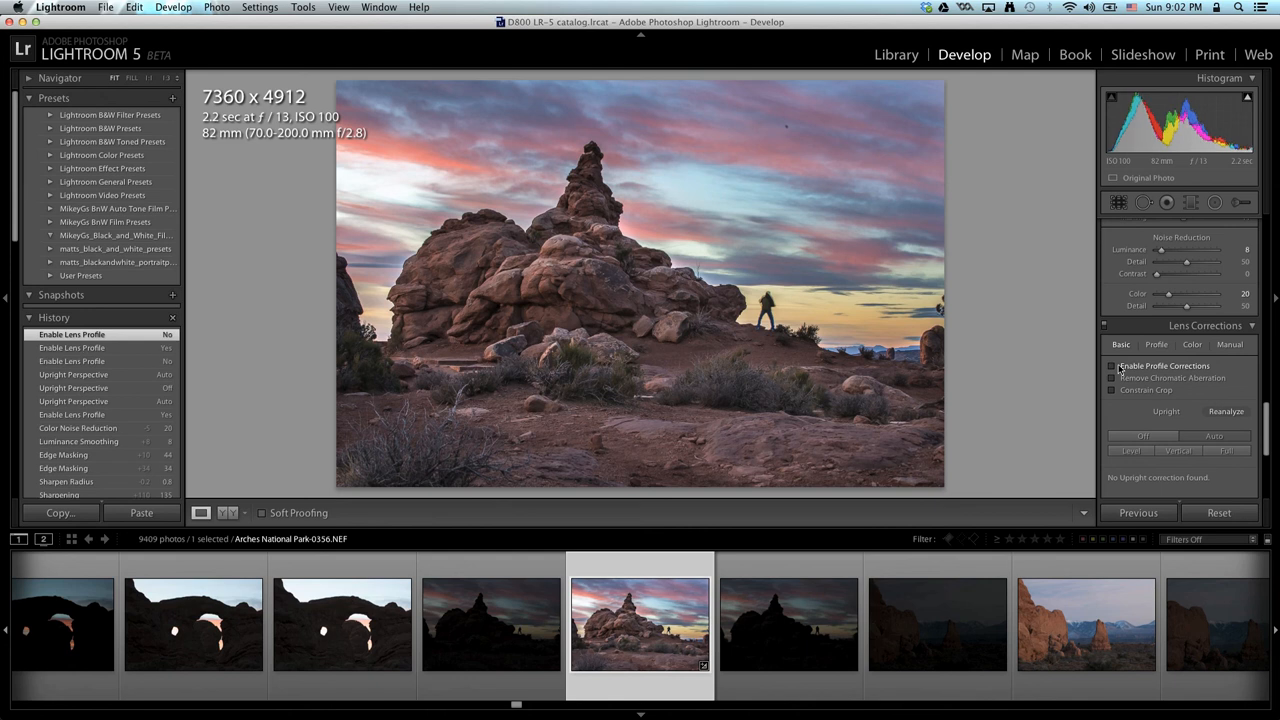
click(1119, 367)
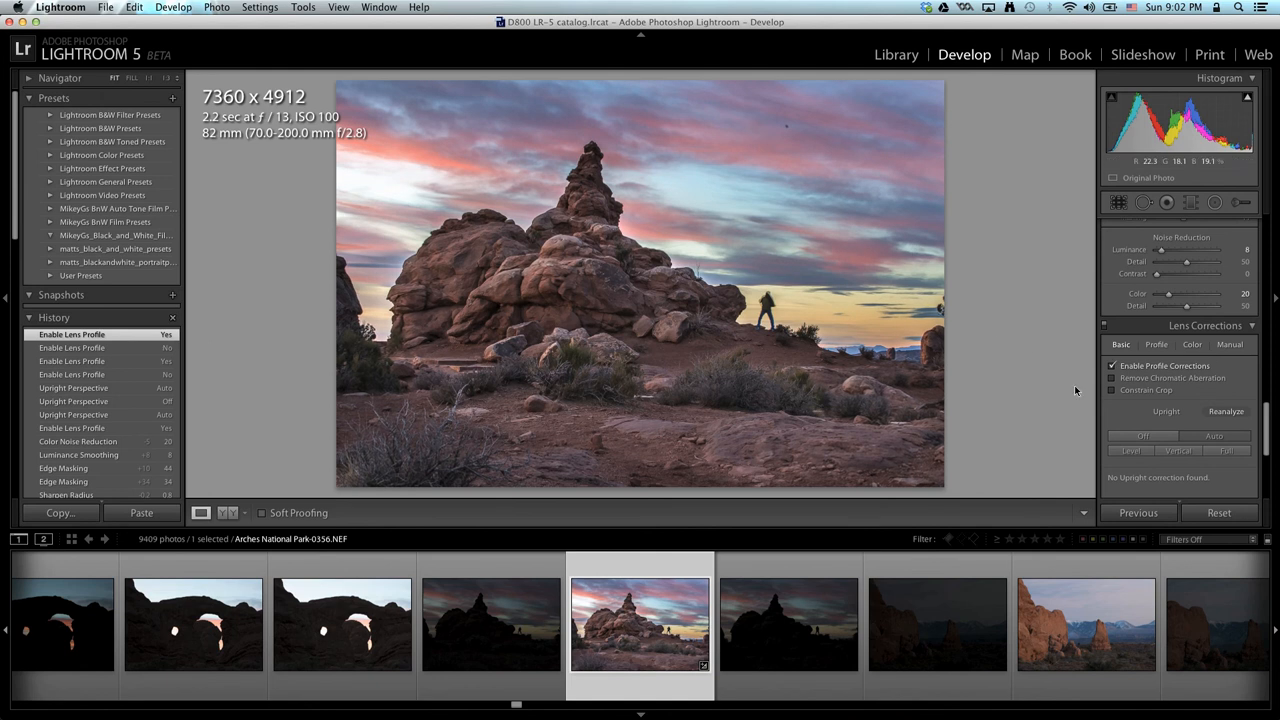
click(1159, 439)
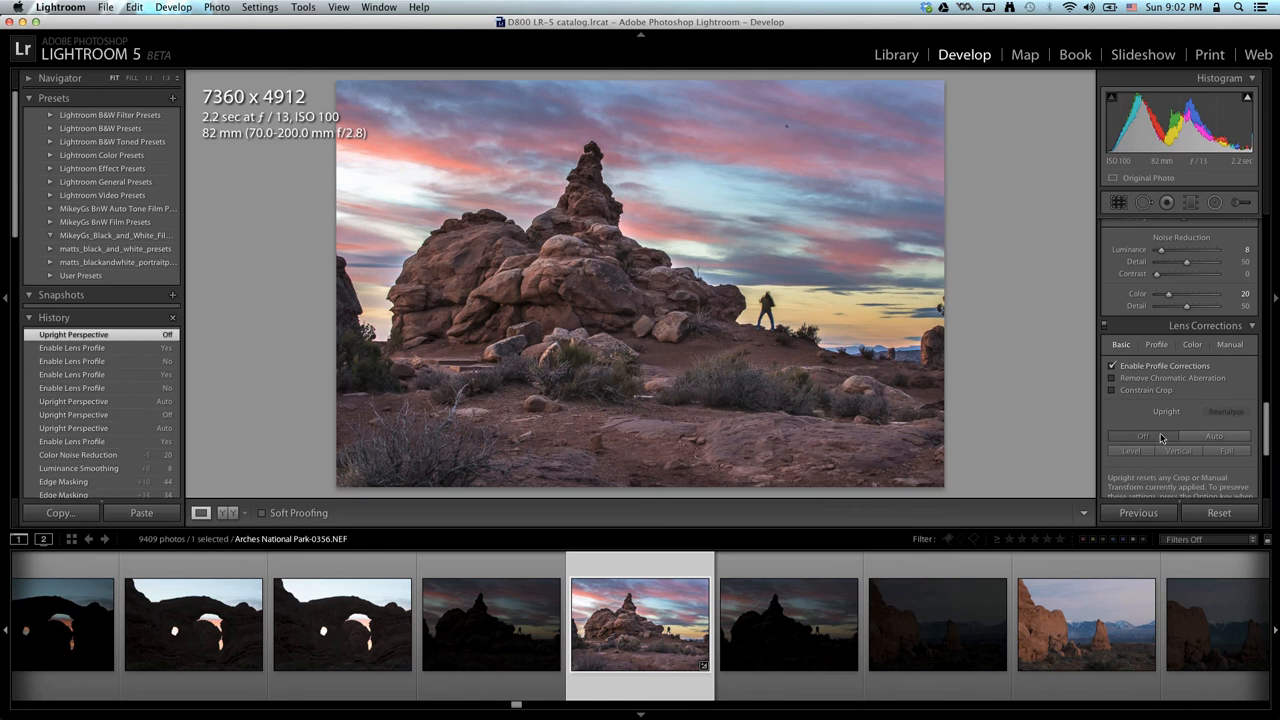
click(1112, 367)
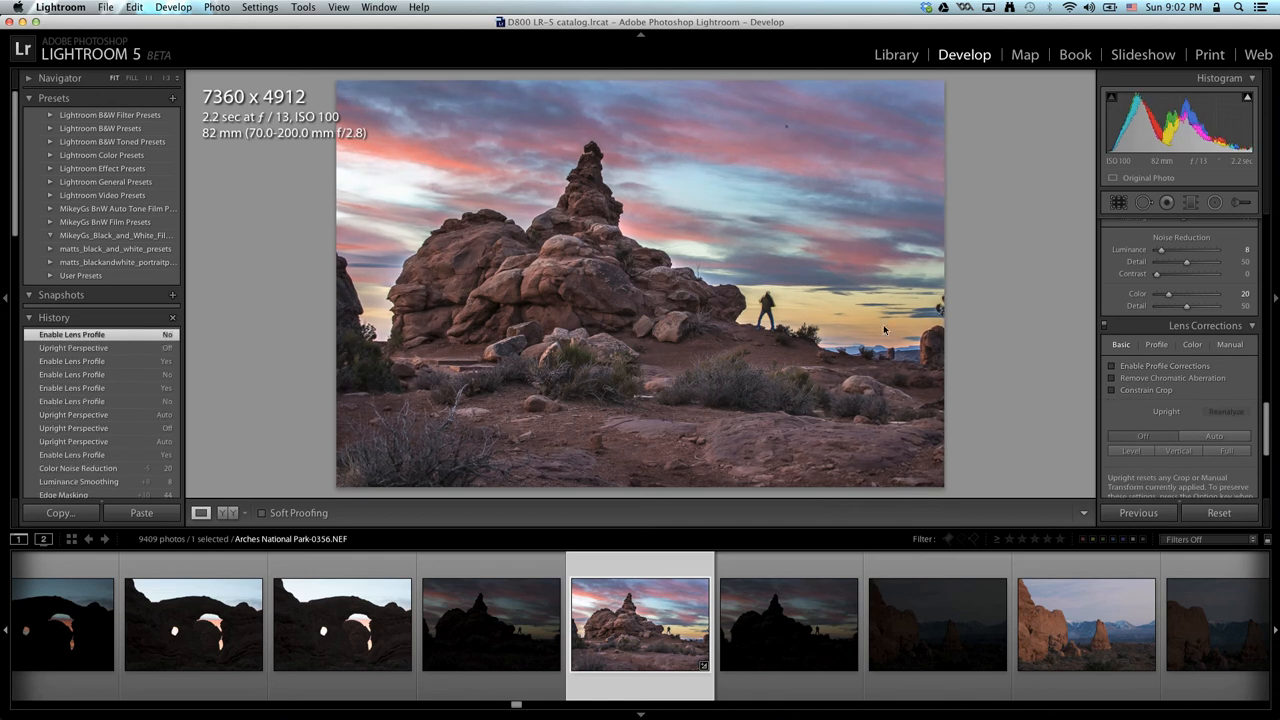
click(1114, 368)
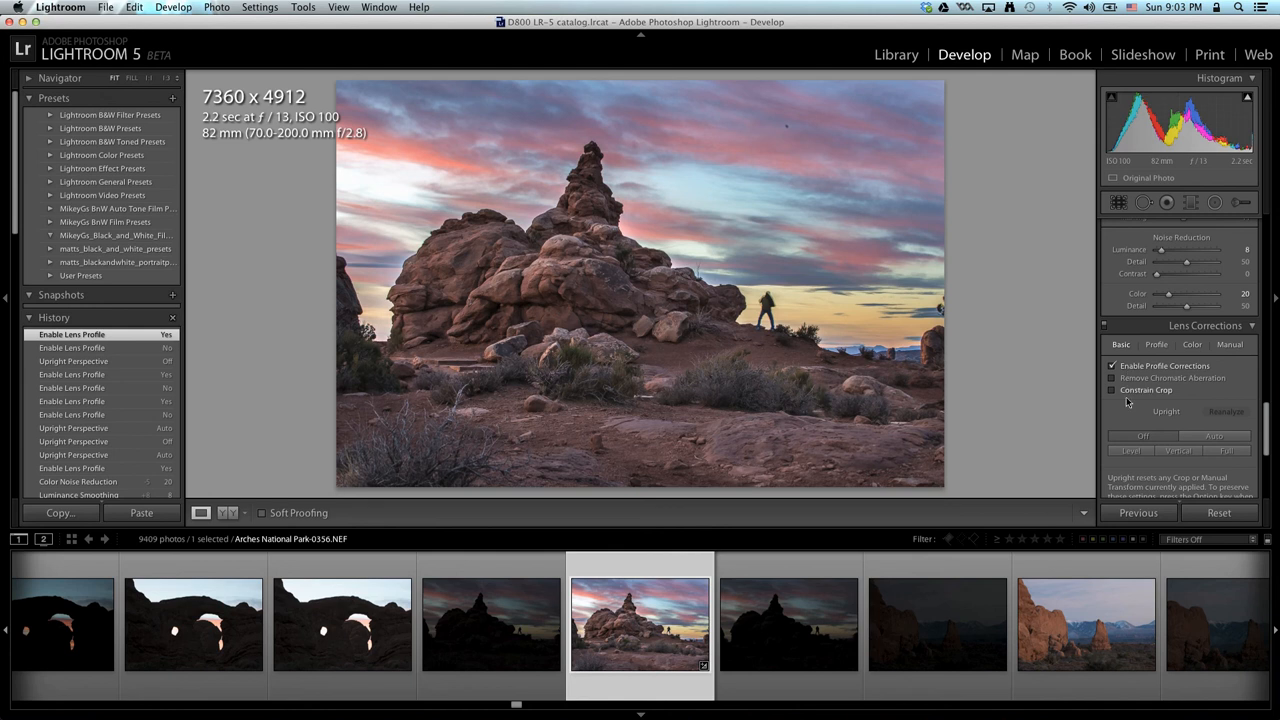
Step: Heal the dust spot in the upper sky with Spot Removal at size 69, using Visualize Spots to find it
scroll(1156, 414, down, 2)
scroll(1156, 414, down, 2)
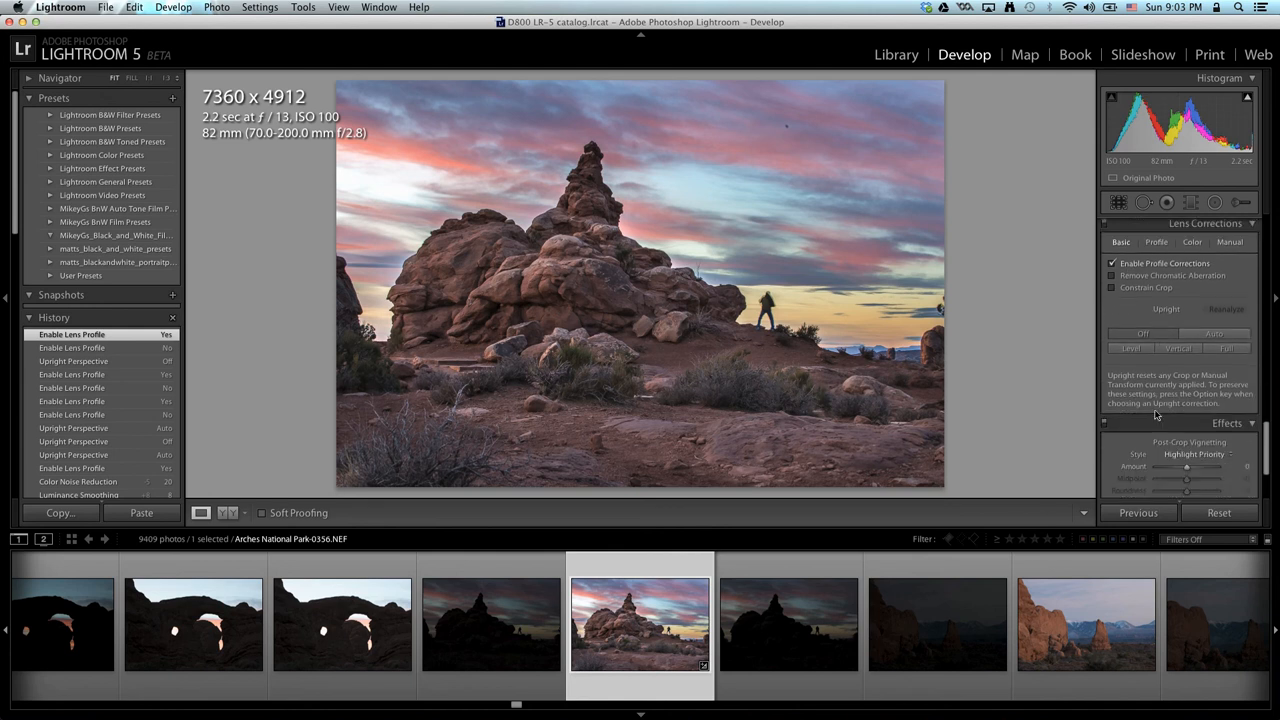
scroll(1156, 414, down, 1)
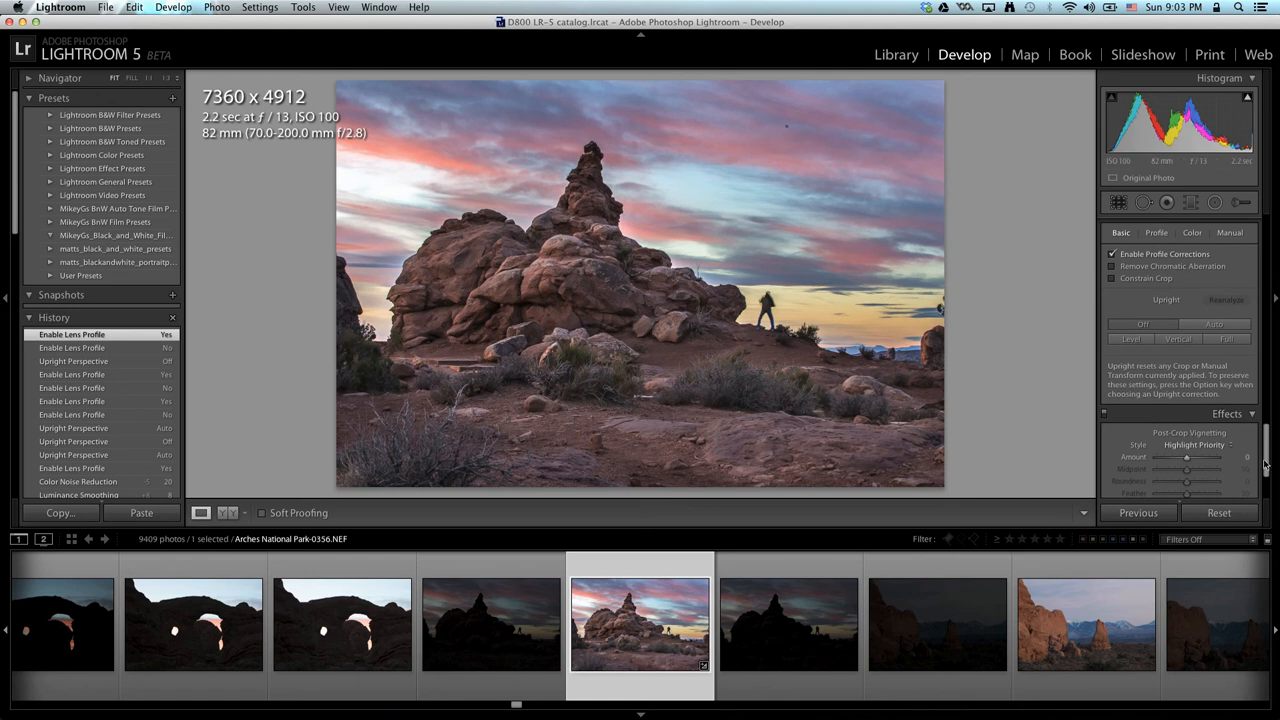
scroll(1170, 390, up, 10)
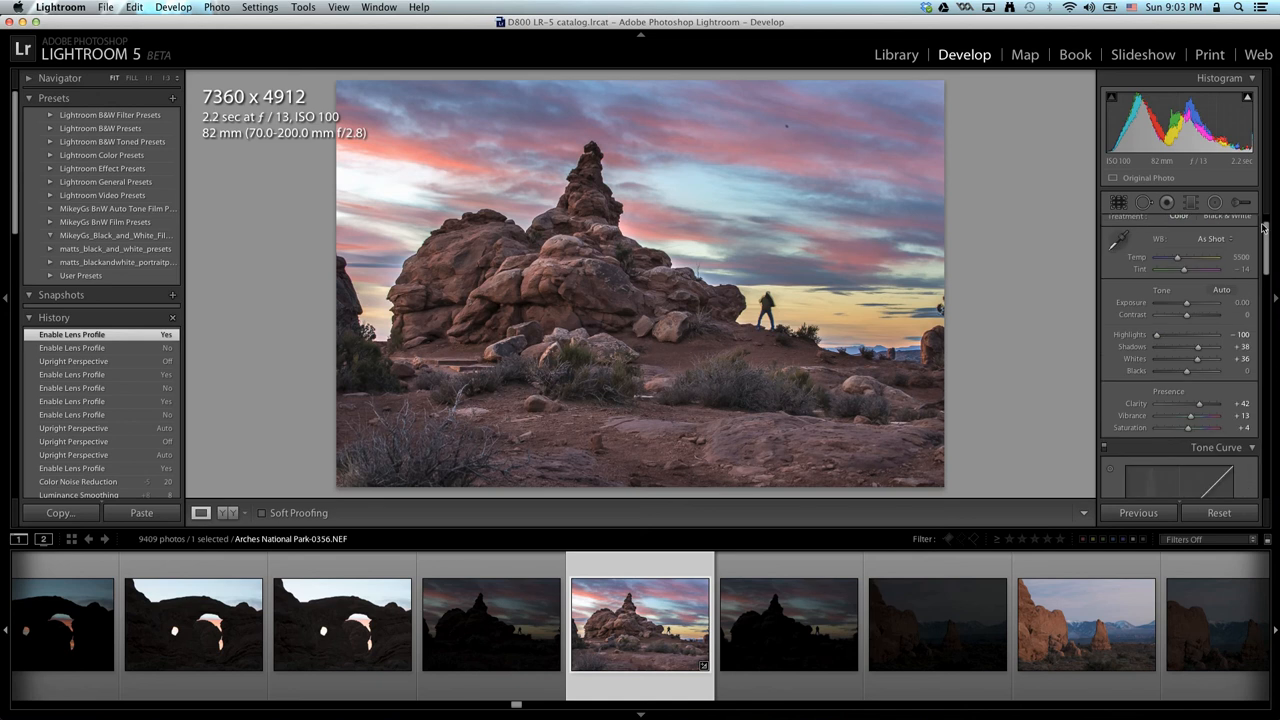
click(1145, 203)
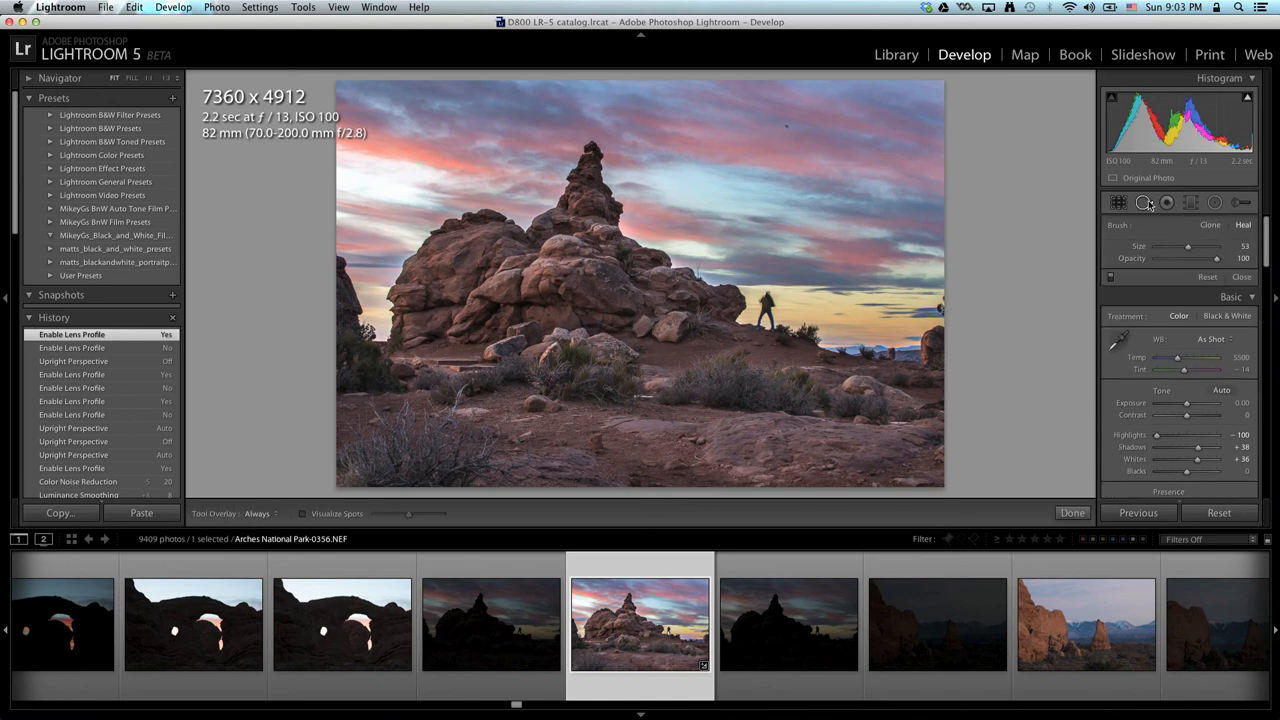
click(302, 514)
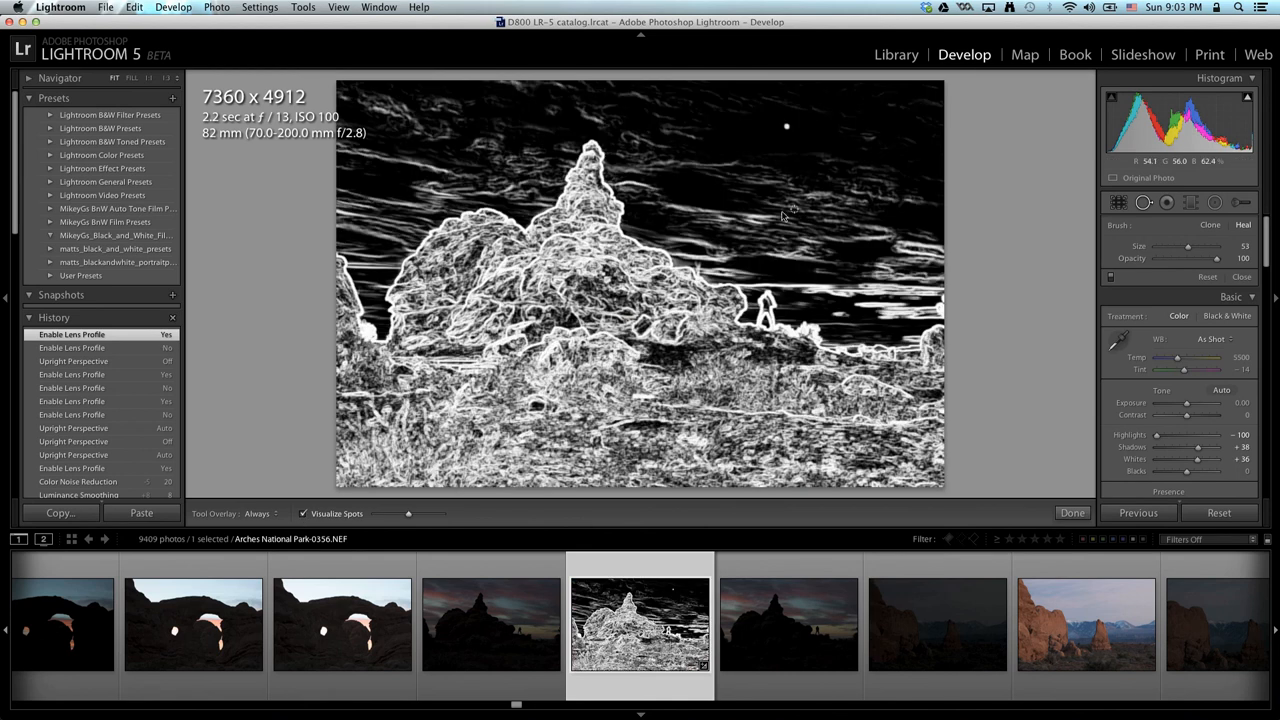
key(bracketright)
key(bracketleft)
click(786, 126)
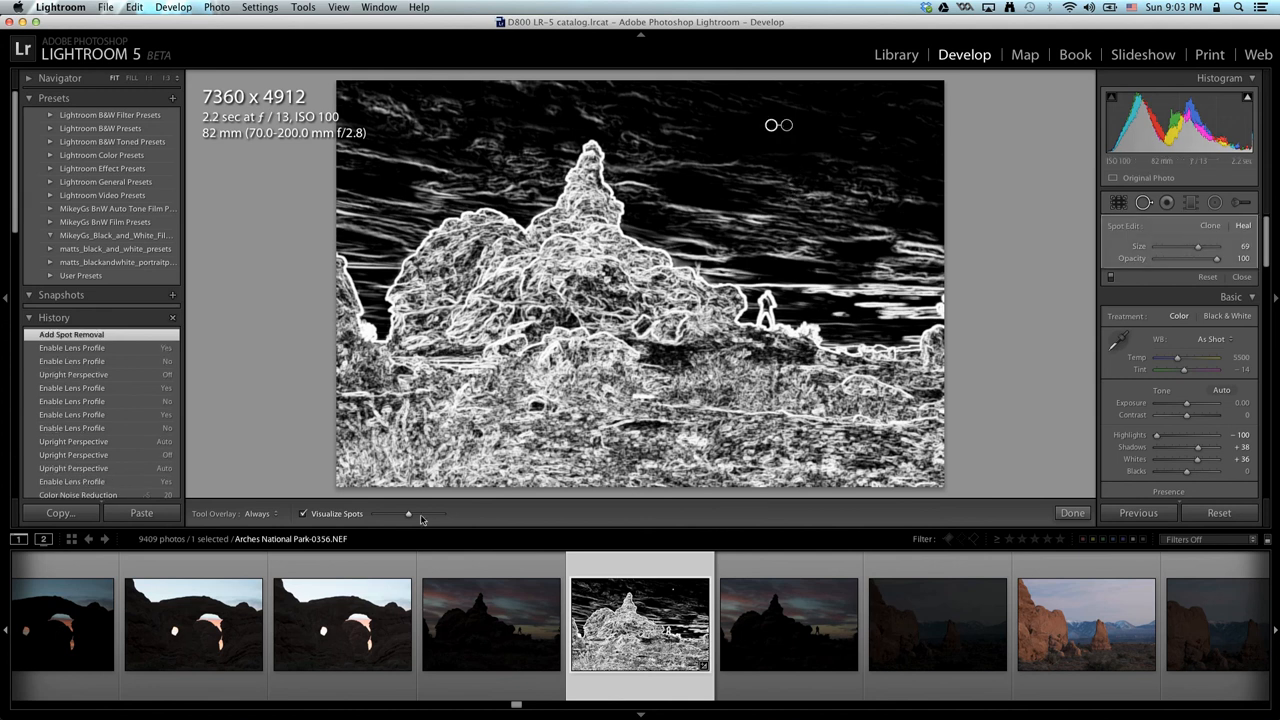
Step: Raise the Visualize Spots threshold and heal the small spot in the sky just above the standing figure at size 26
mouse_move(407, 518)
mouse_down()
mouse_move(386, 519)
mouse_move(419, 519)
mouse_up()
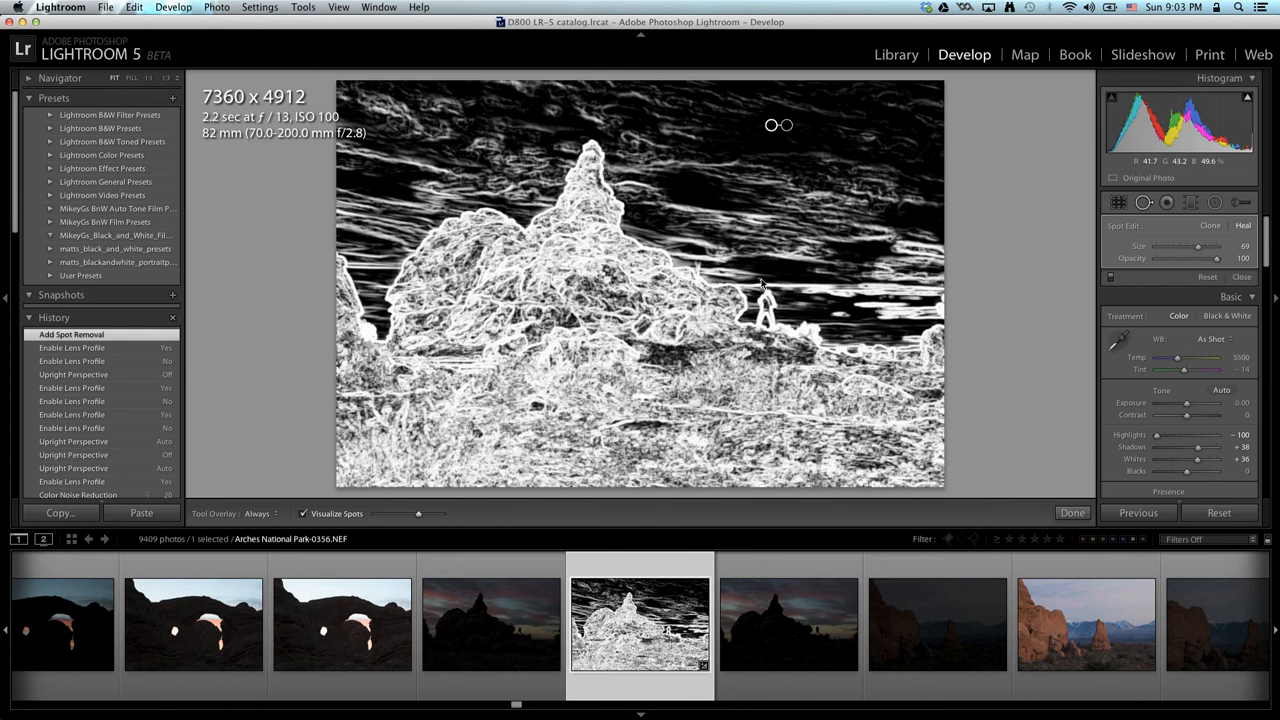
click(737, 230)
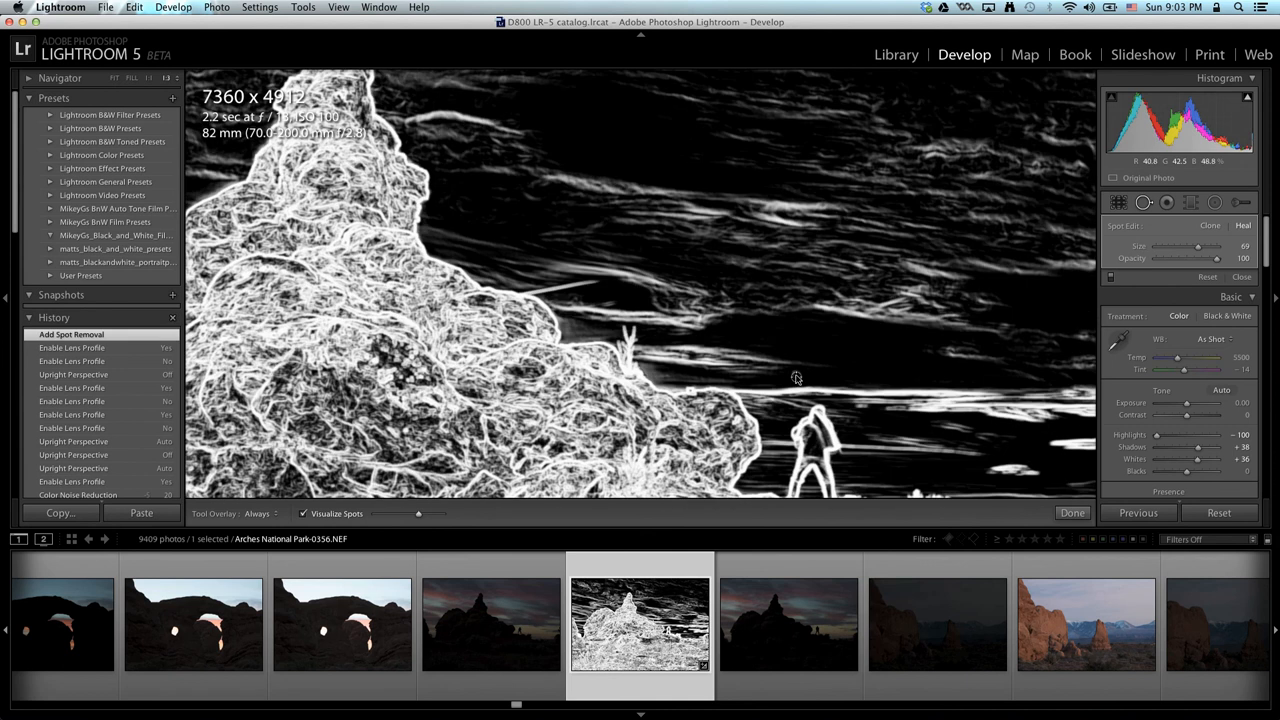
click(791, 376)
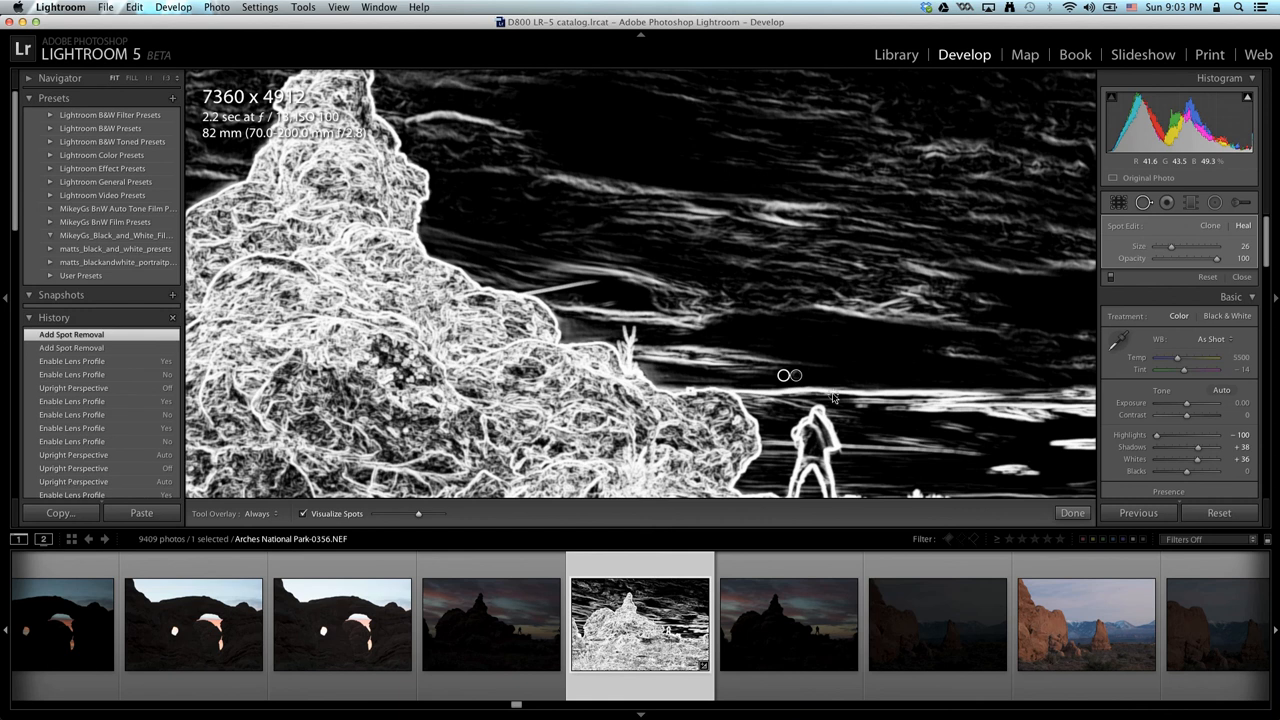
key(z)
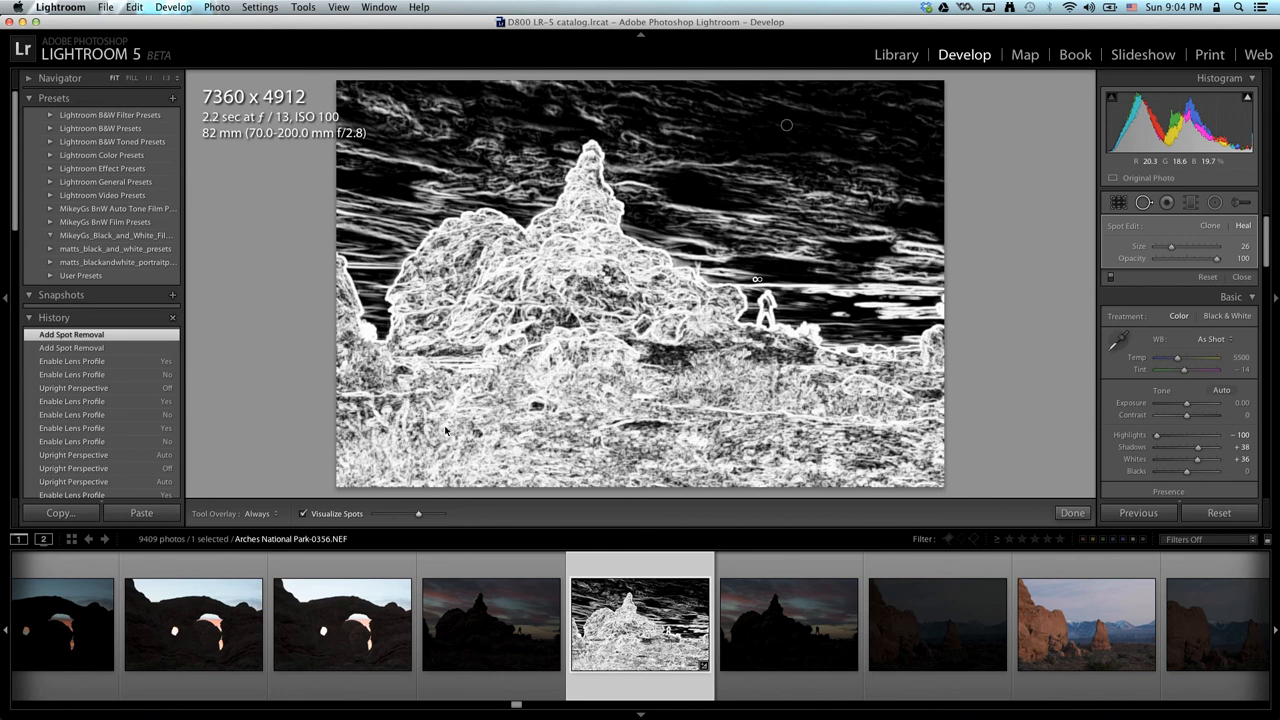
Step: Turn off Visualize Spots, inspect the healed sky in close-up and leave the Spot Removal tool
click(314, 514)
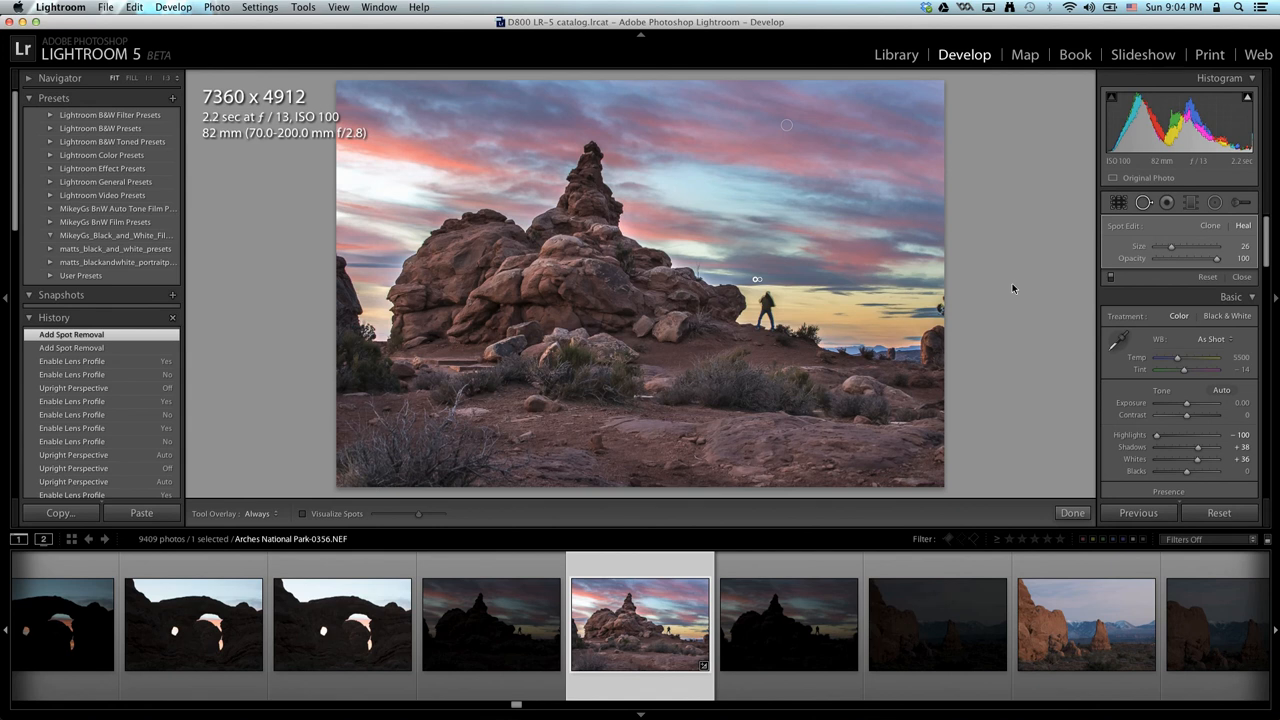
key(z)
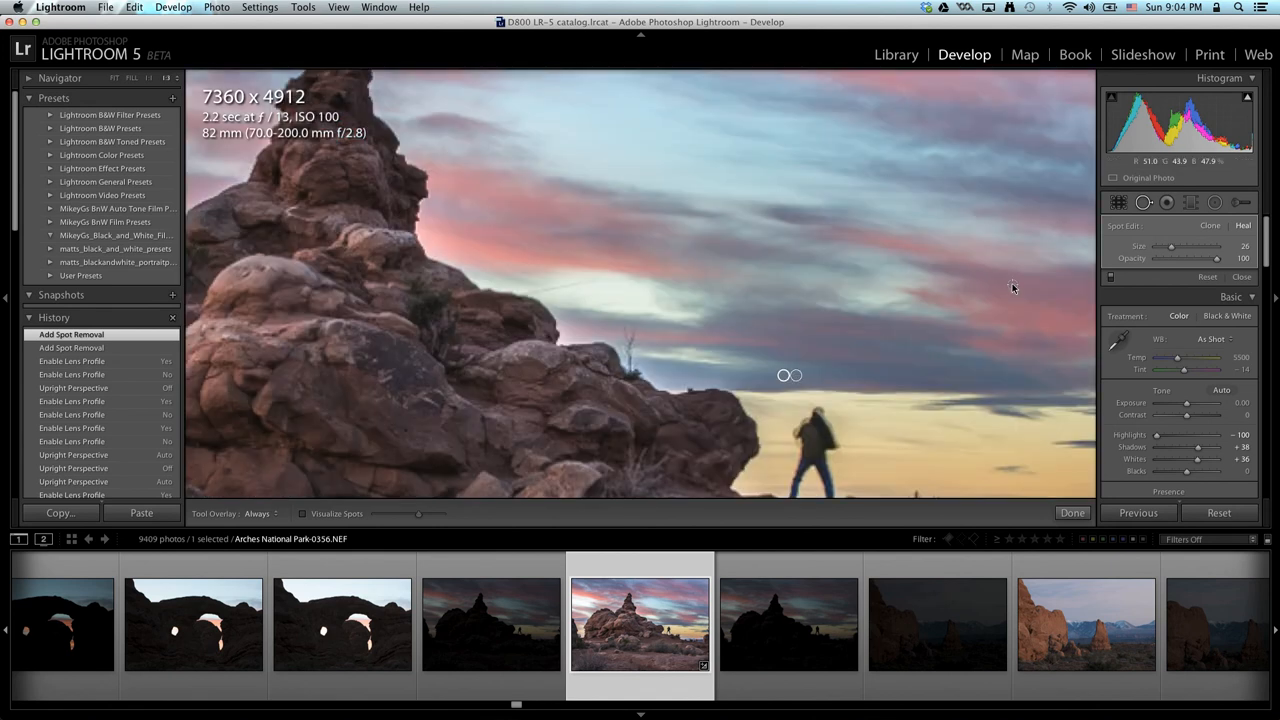
key(z)
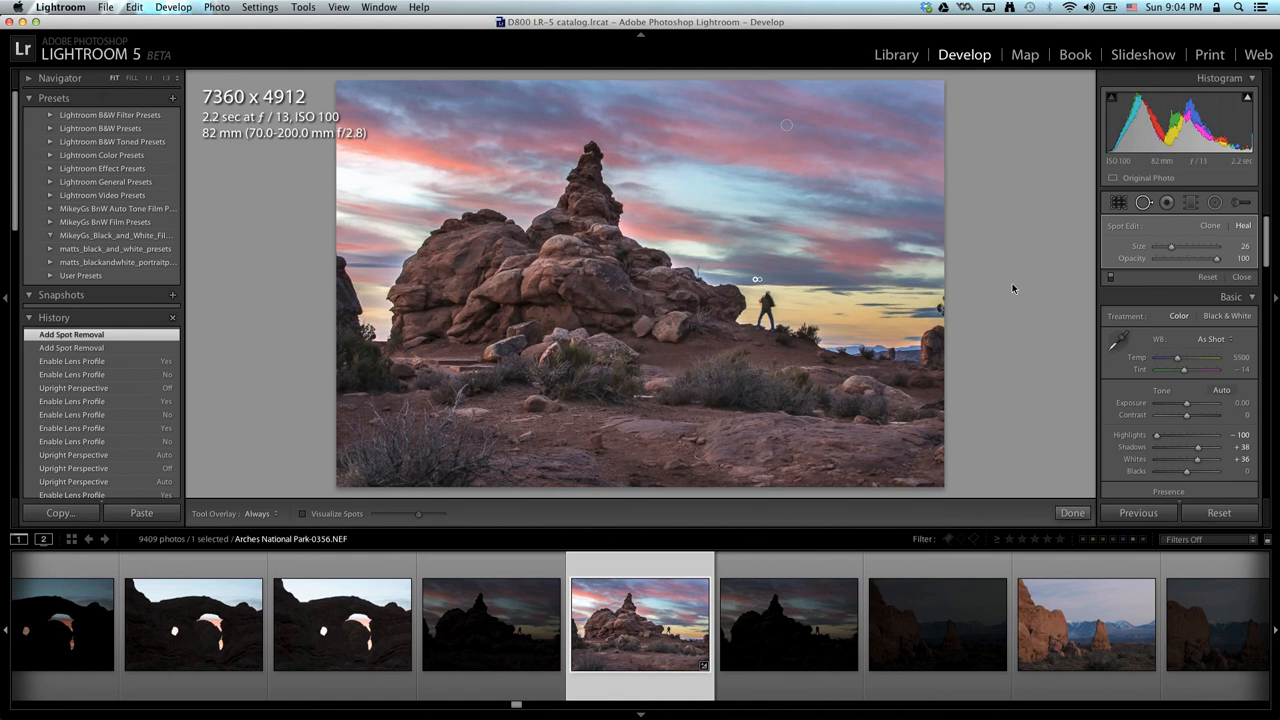
key(q)
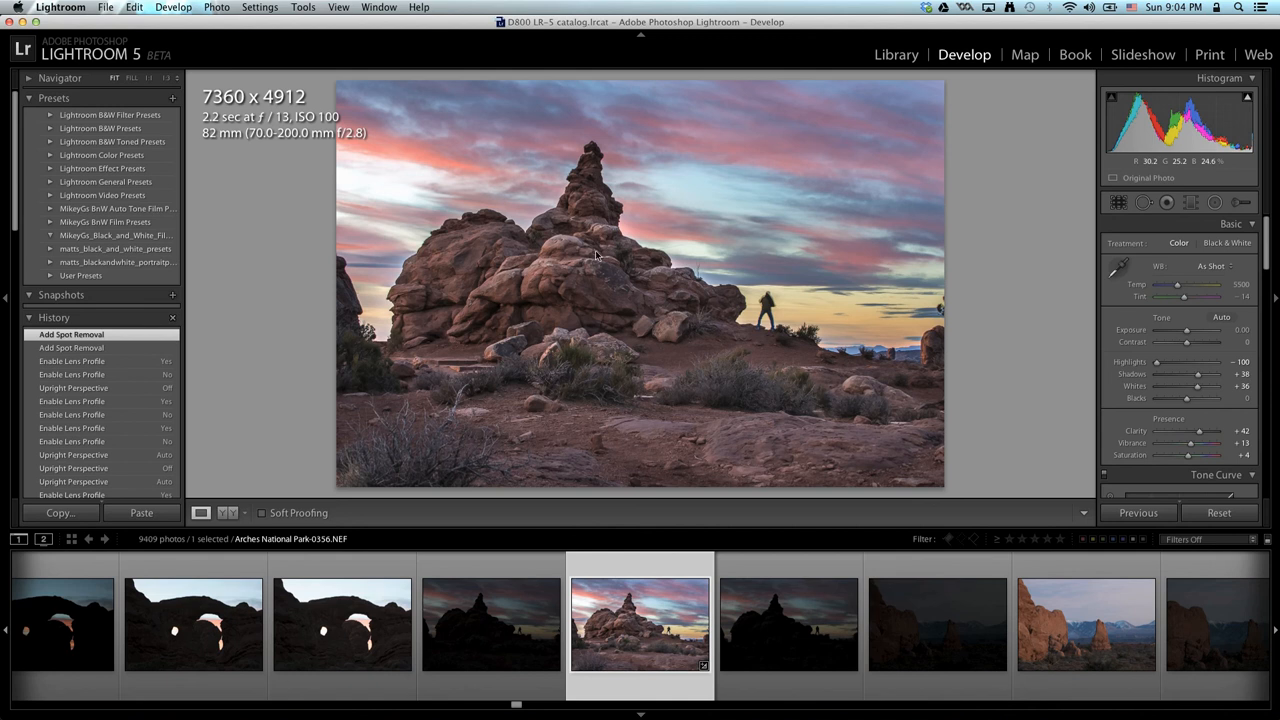
Step: Send the photo to Adobe Photoshop CS5.1 for editing, opening it anyway despite the Camera Raw version difference
right_click(559, 258)
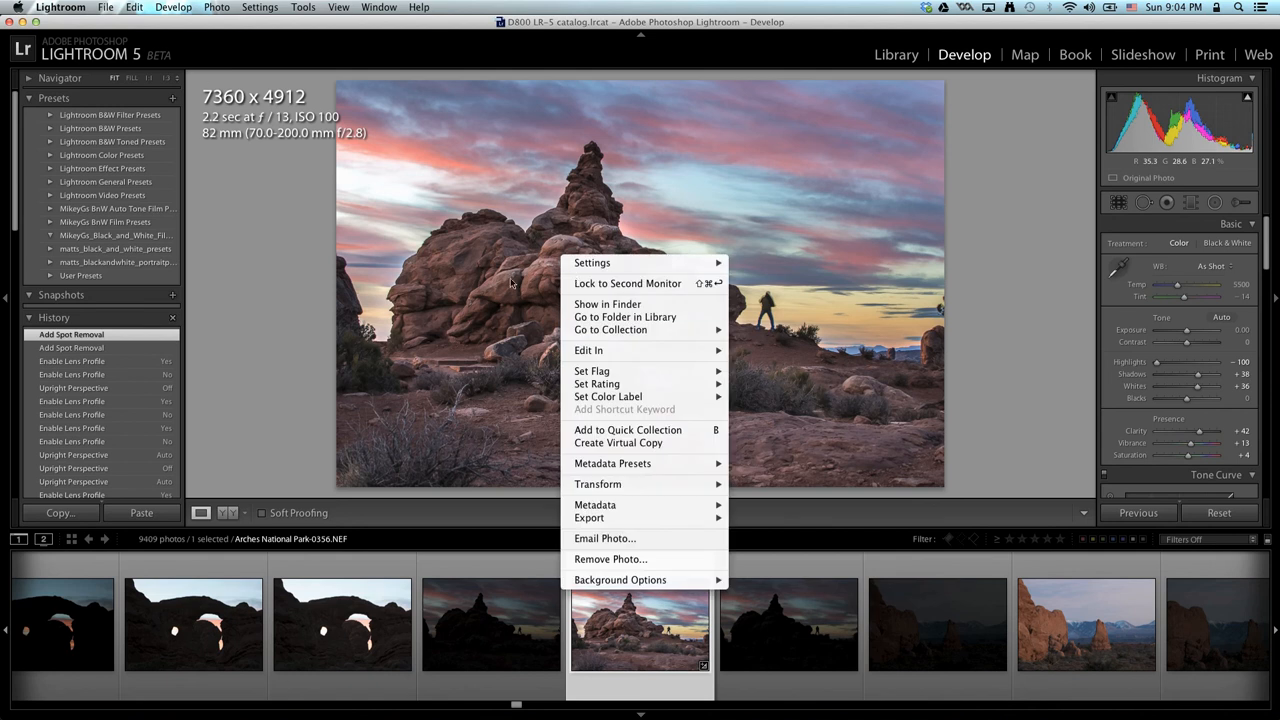
mouse_move(612, 352)
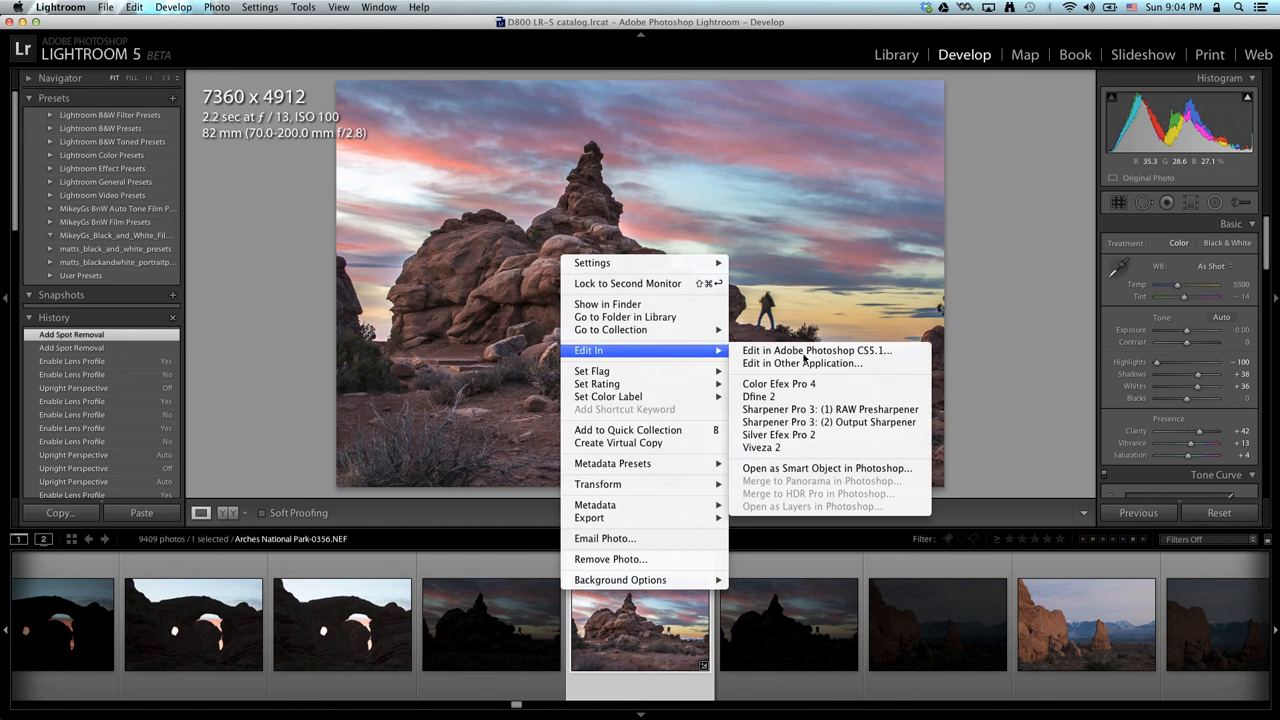
click(832, 354)
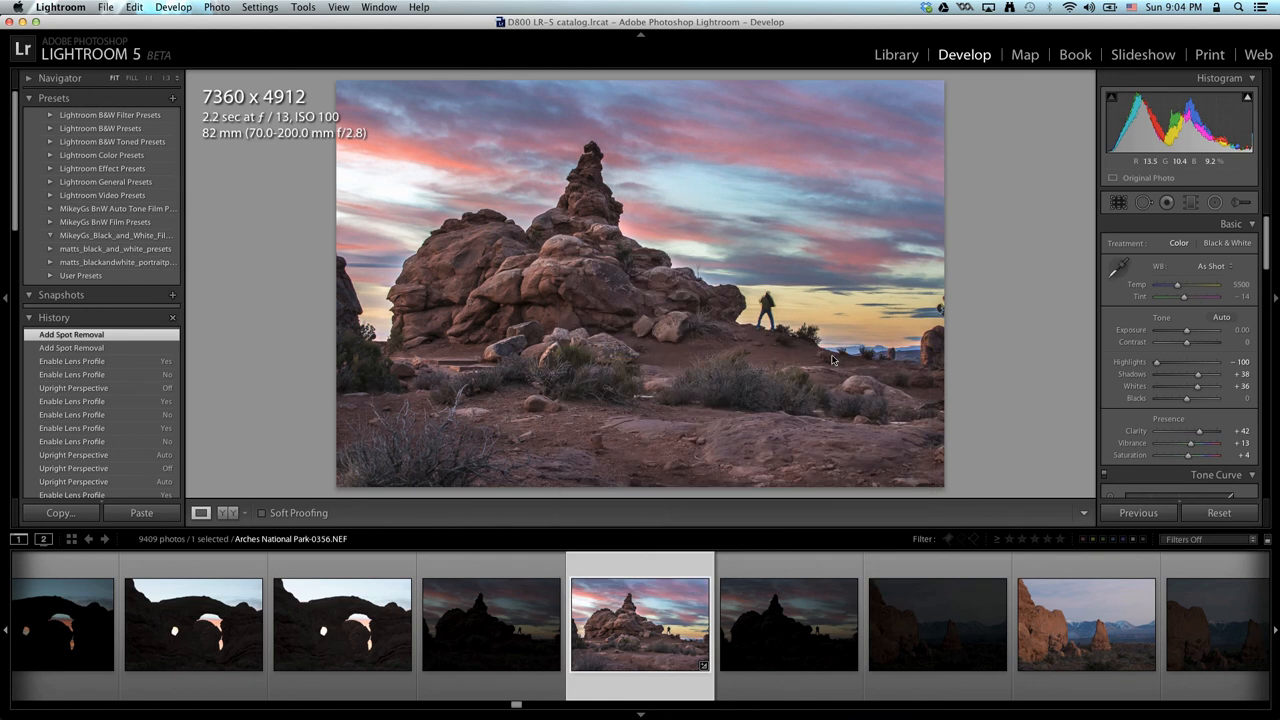
key(super+e)
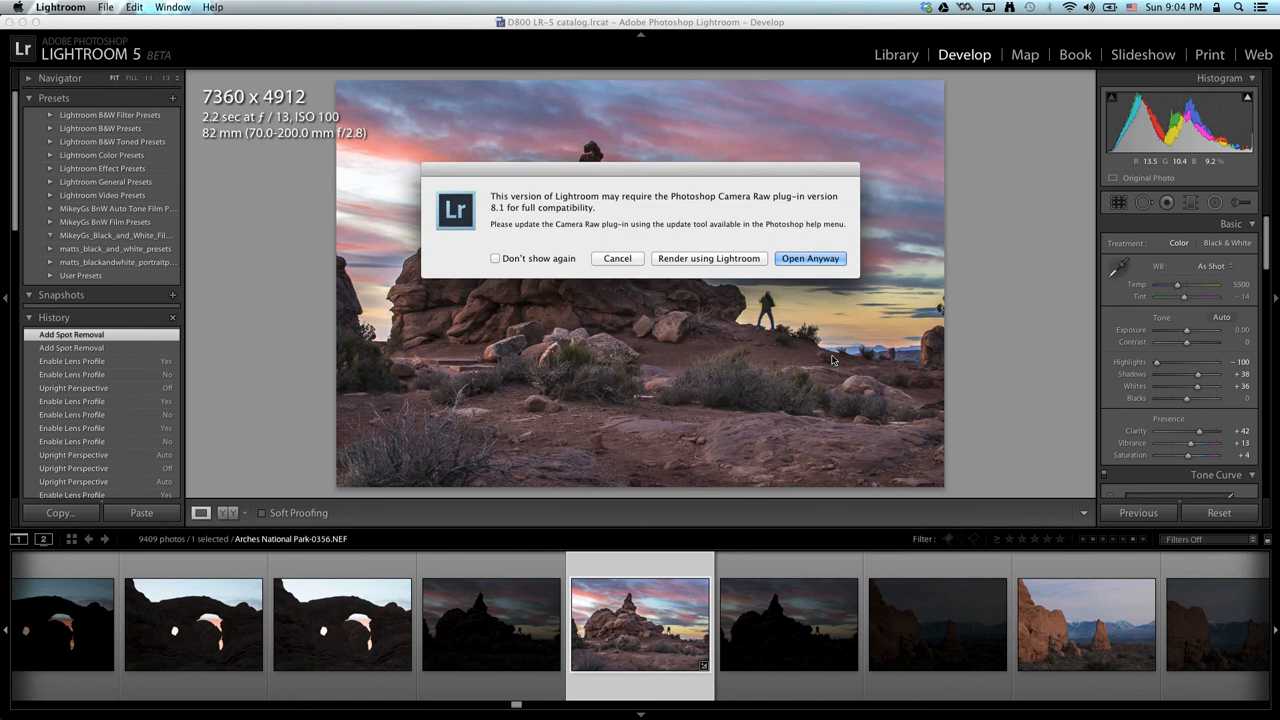
click(797, 259)
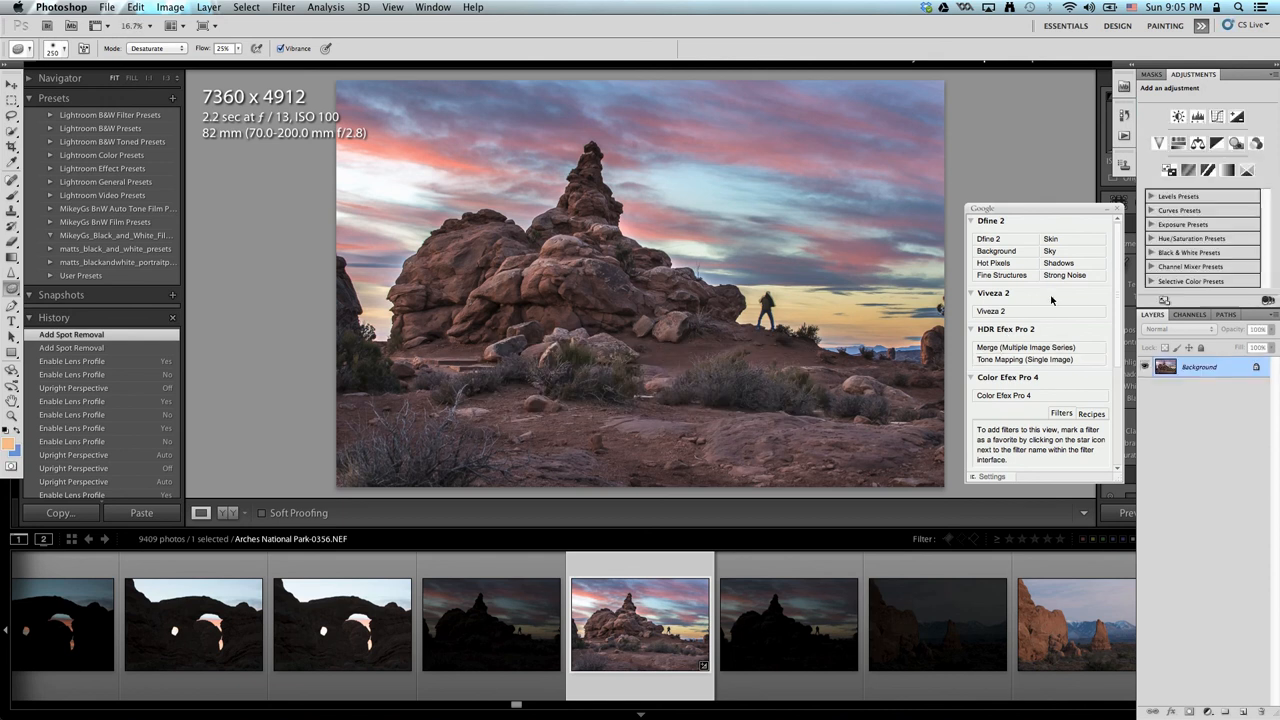
Step: Close the floating Google filter plug-in palette in Photoshop and fit the photo to the screen
click(1116, 213)
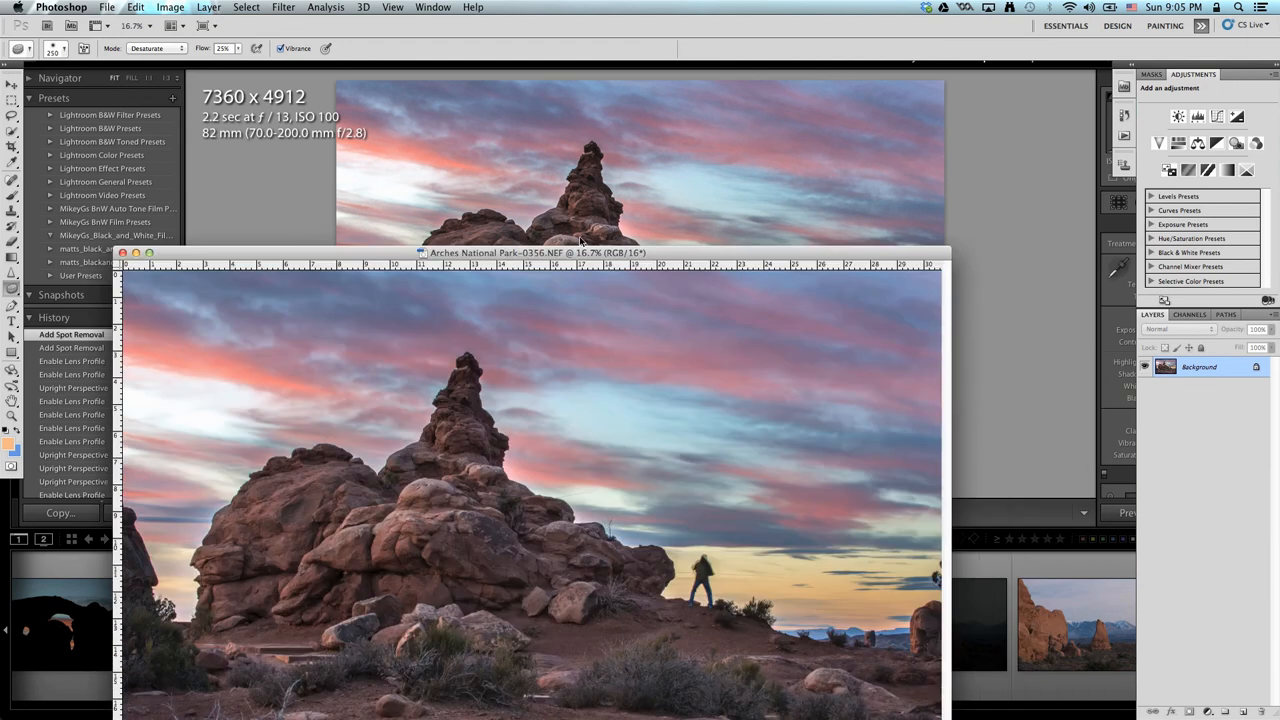
key(z)
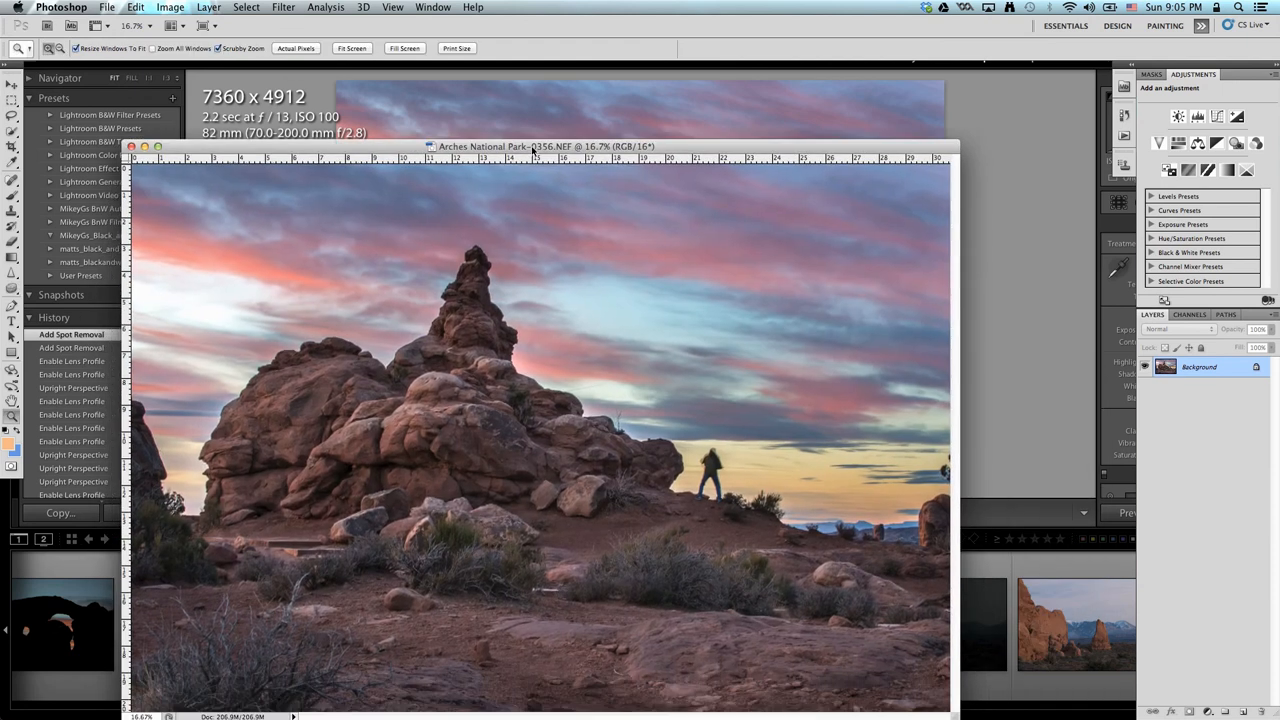
click(365, 52)
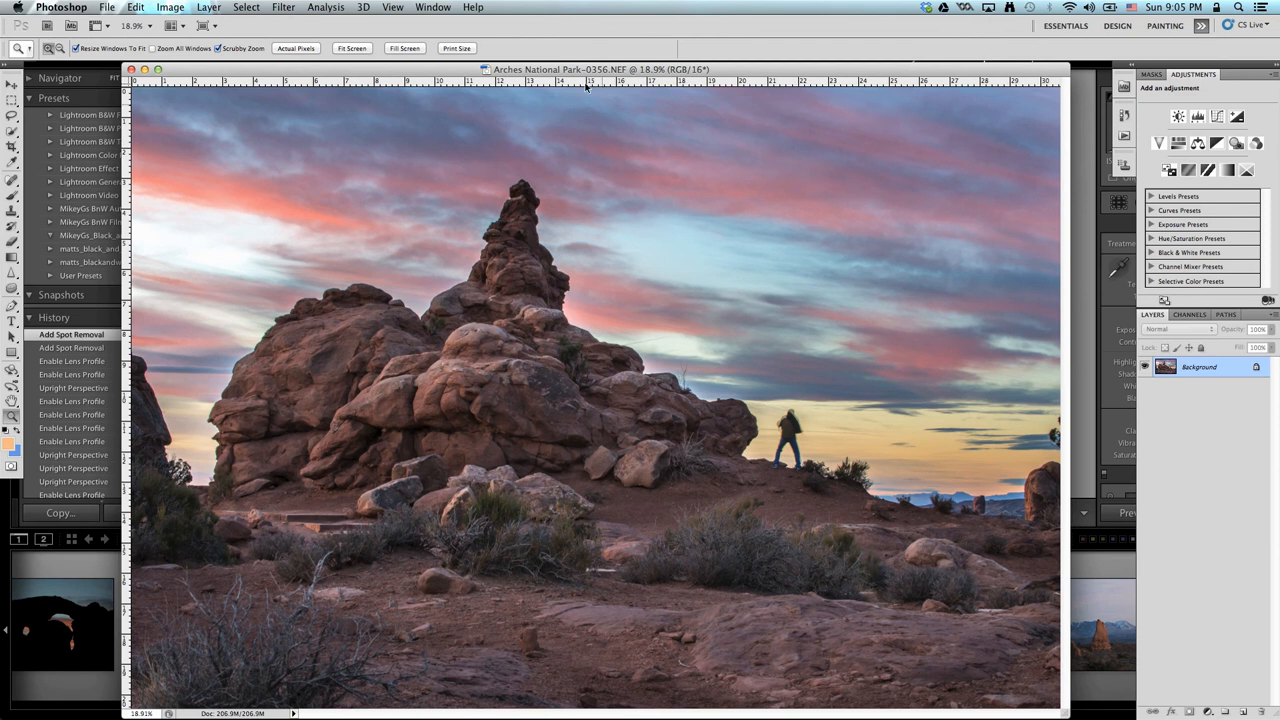
Step: Try opening a second window for the same photo and fitting it to the screen
click(430, 10)
mouse_move(440, 36)
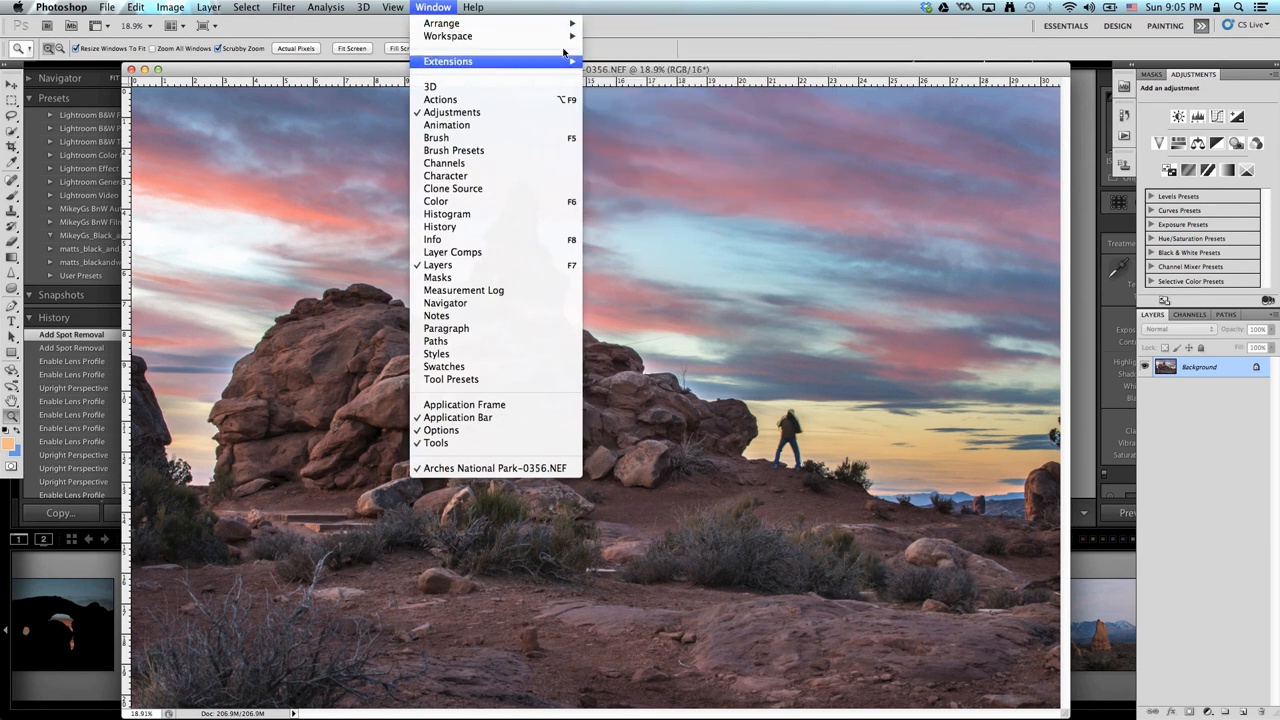
mouse_move(548, 26)
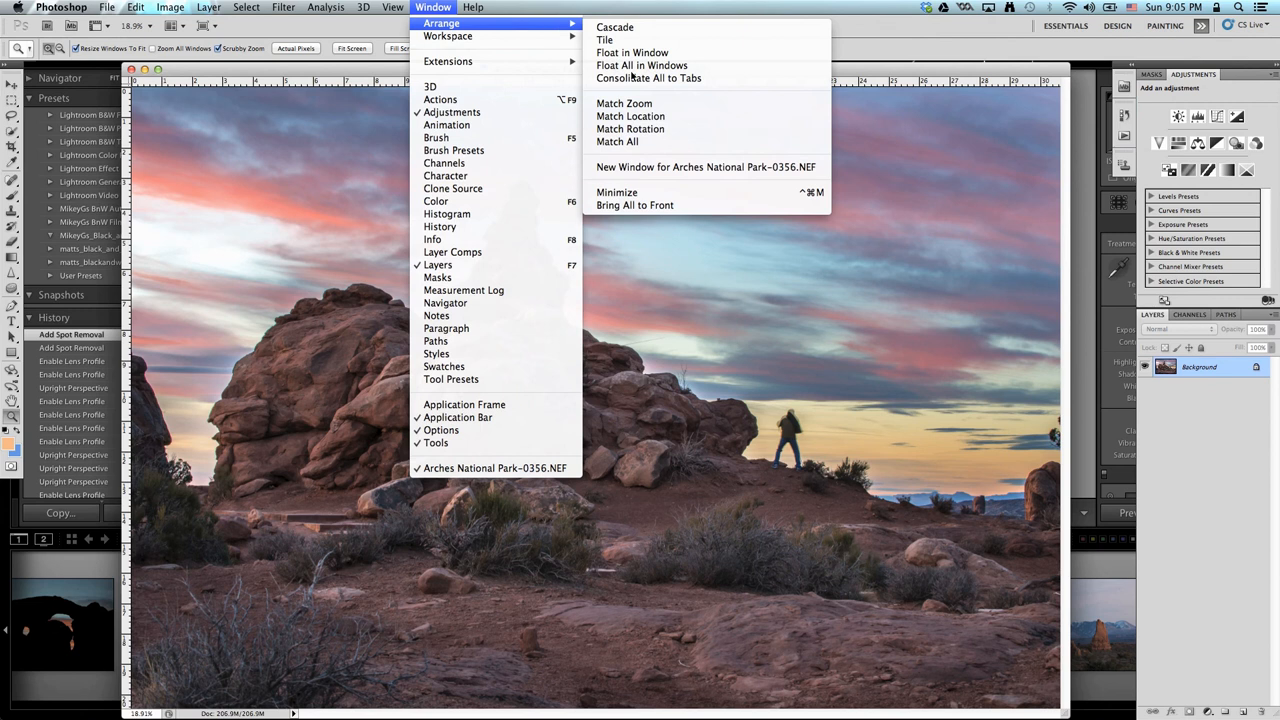
click(627, 167)
drag(445, 83, 450, 92)
click(351, 49)
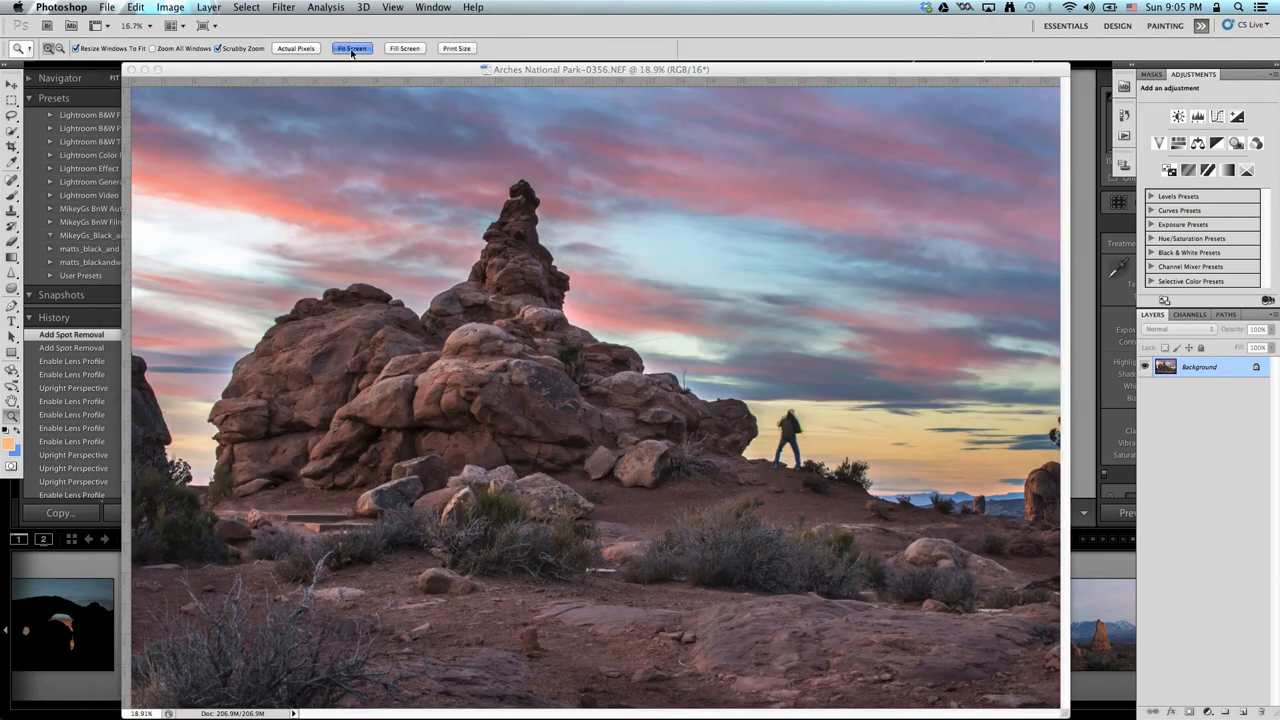
click(542, 72)
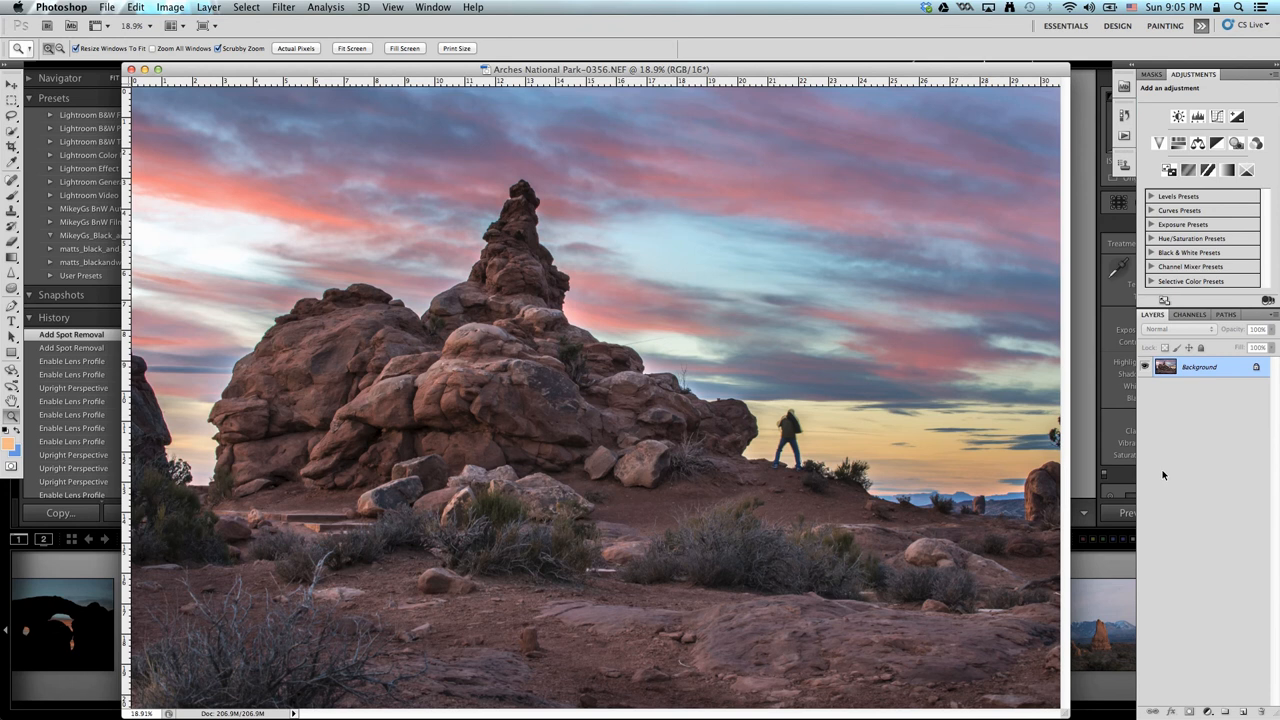
Step: Heal a dust spot in the upper-right sky at 66.7% zoom with the Content-Aware Spot Healing Brush at size 45
click(296, 48)
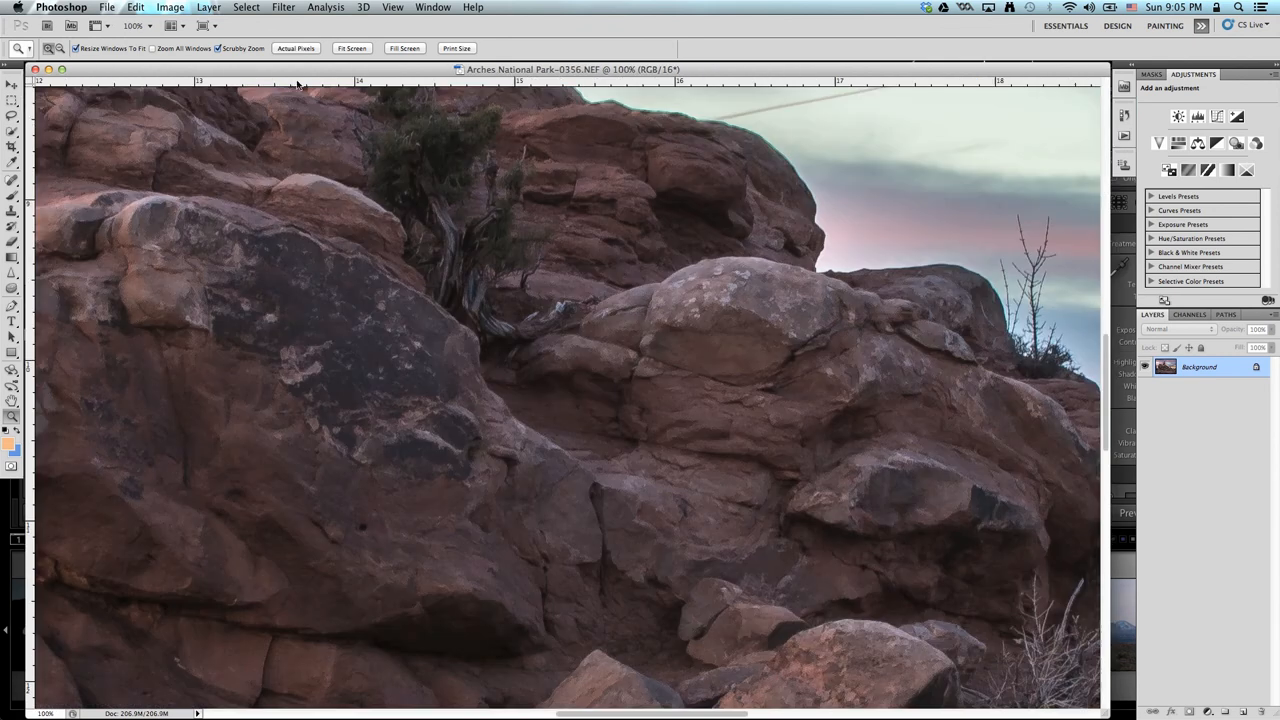
key(super+minus)
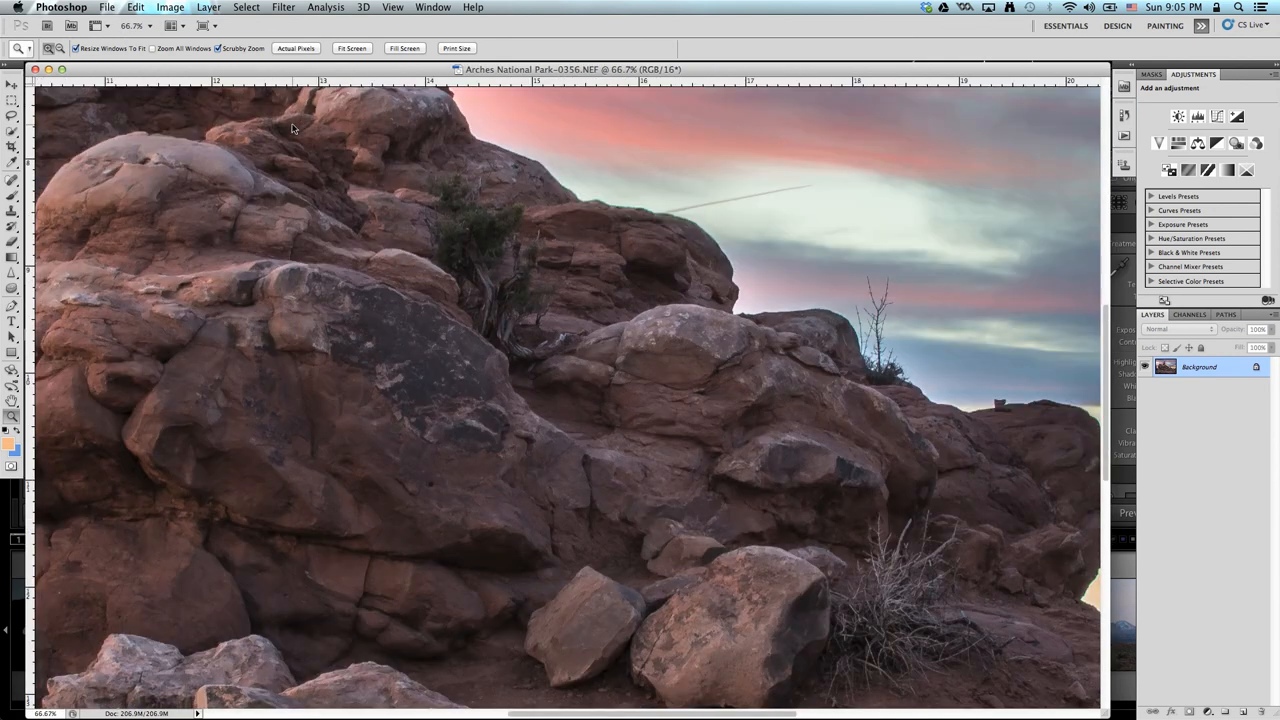
key(j)
scroll(382, 364, left, 10)
scroll(382, 364, up, 5)
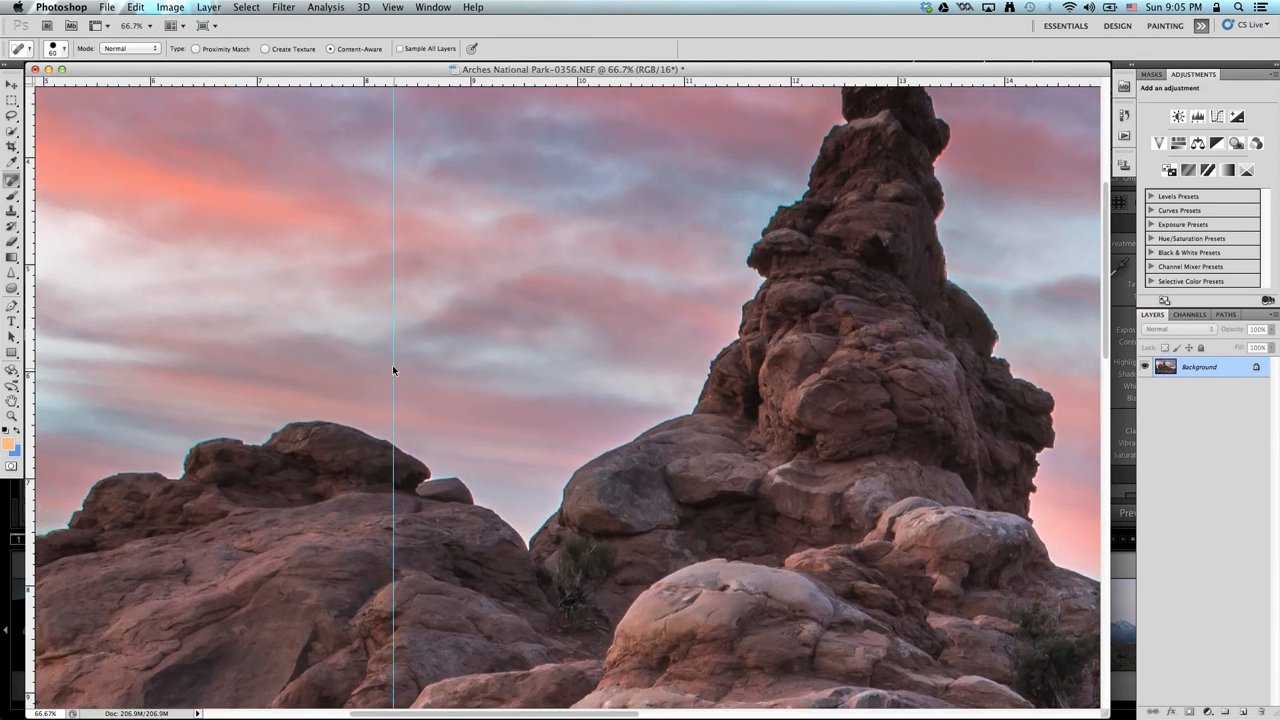
drag(347, 310, 585, 513)
scroll(650, 530, left, 8)
scroll(650, 530, up, 4)
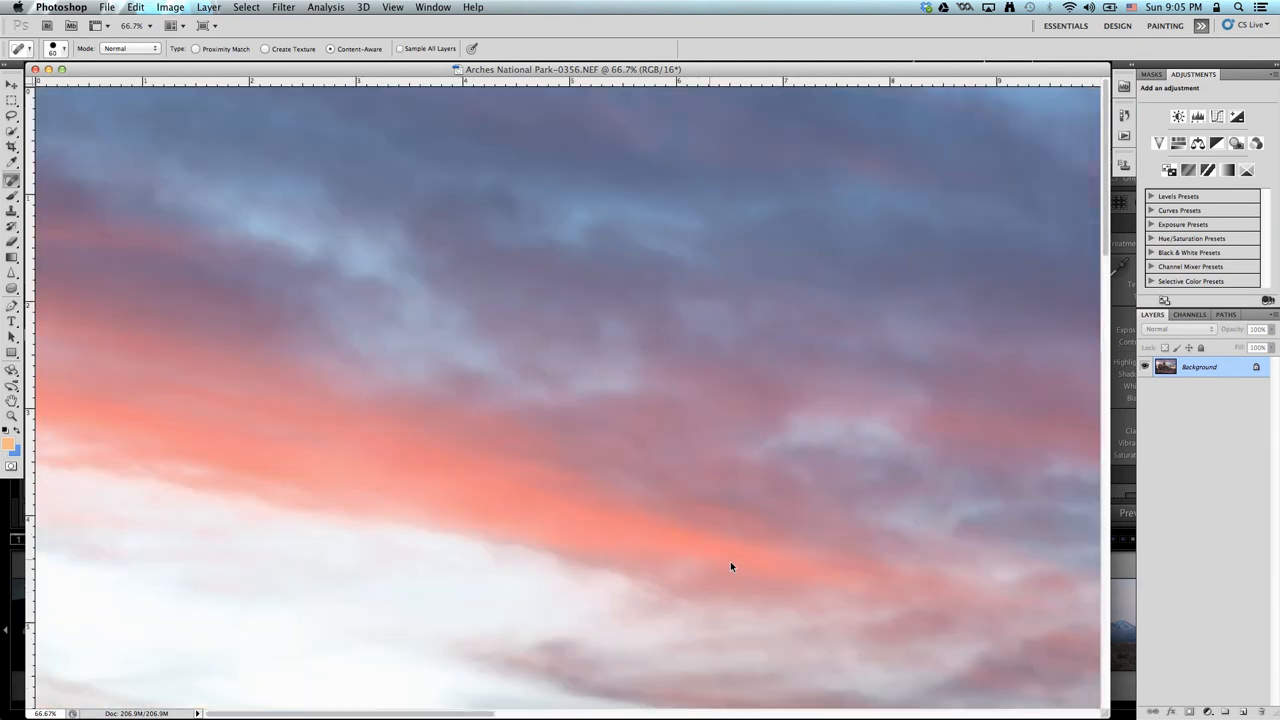
drag(843, 534, 334, 537)
drag(993, 420, 607, 508)
drag(966, 512, 505, 522)
drag(762, 525, 540, 535)
drag(930, 535, 424, 543)
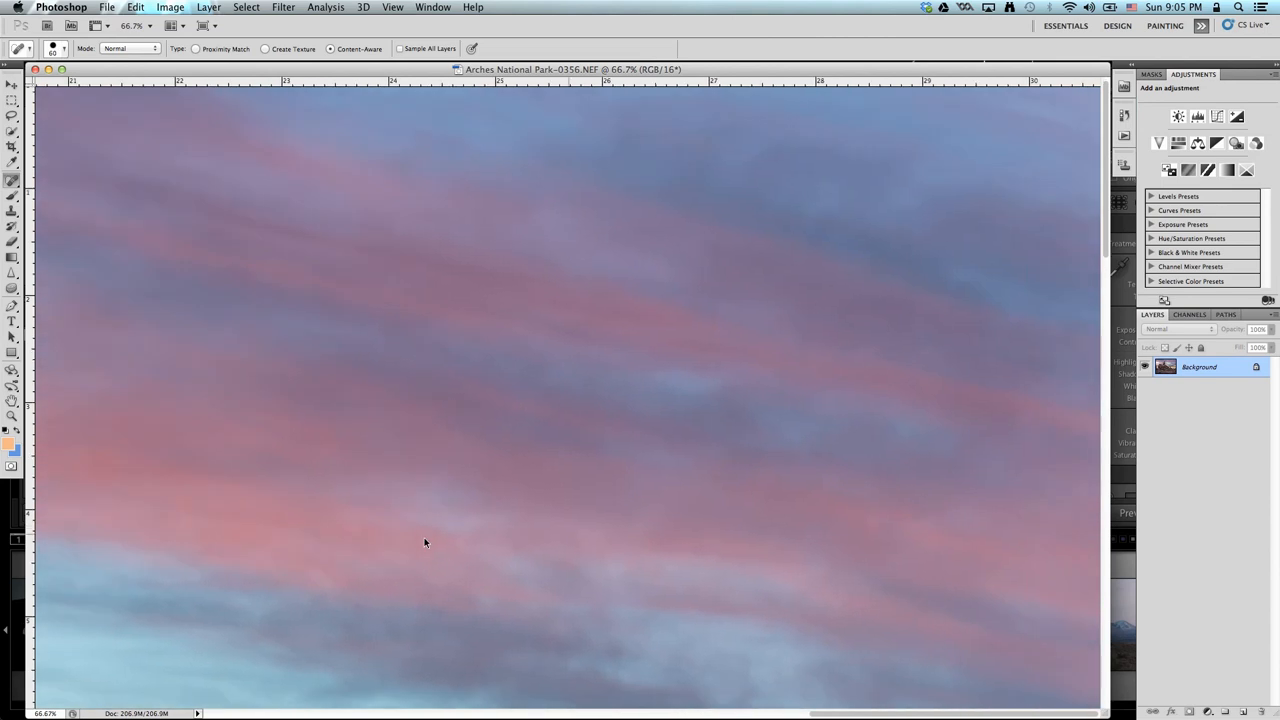
click(699, 537)
scroll(899, 537, down, 1)
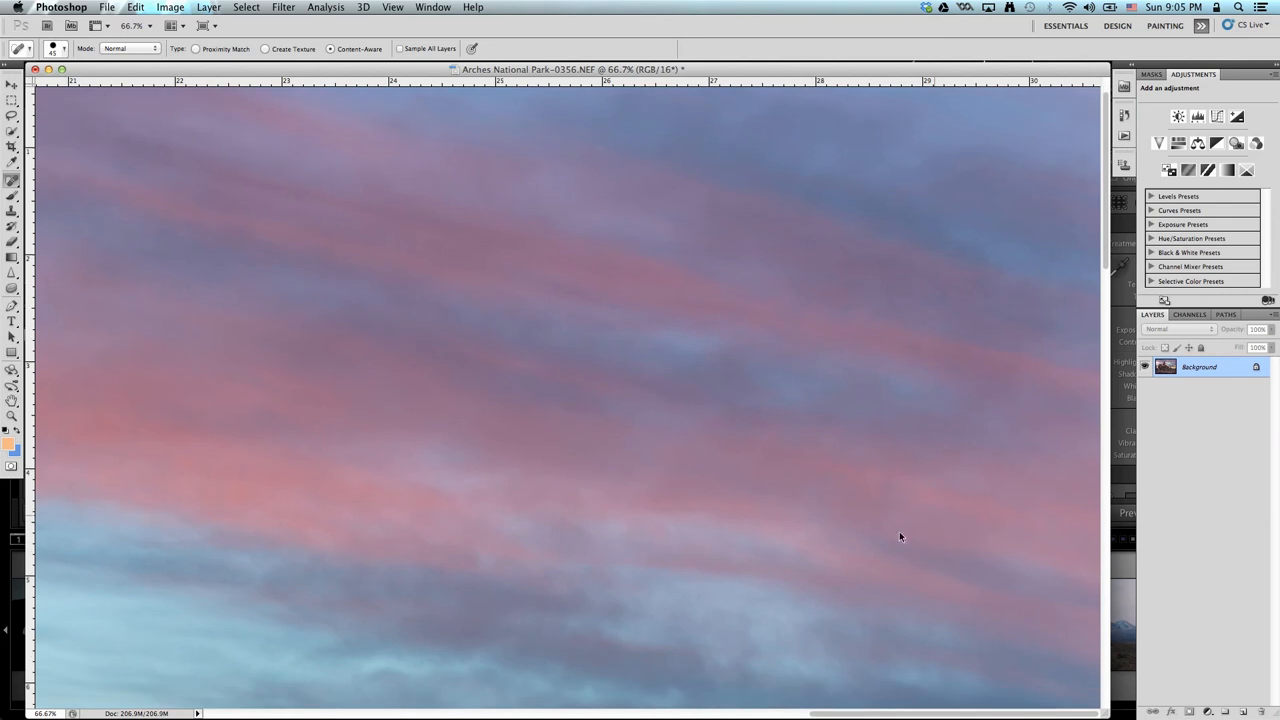
Step: Examine the rest of the sky and the rock edges for leftover dust spots, finishing with the whole photo fitted to the screen
drag(980, 560, 990, 369)
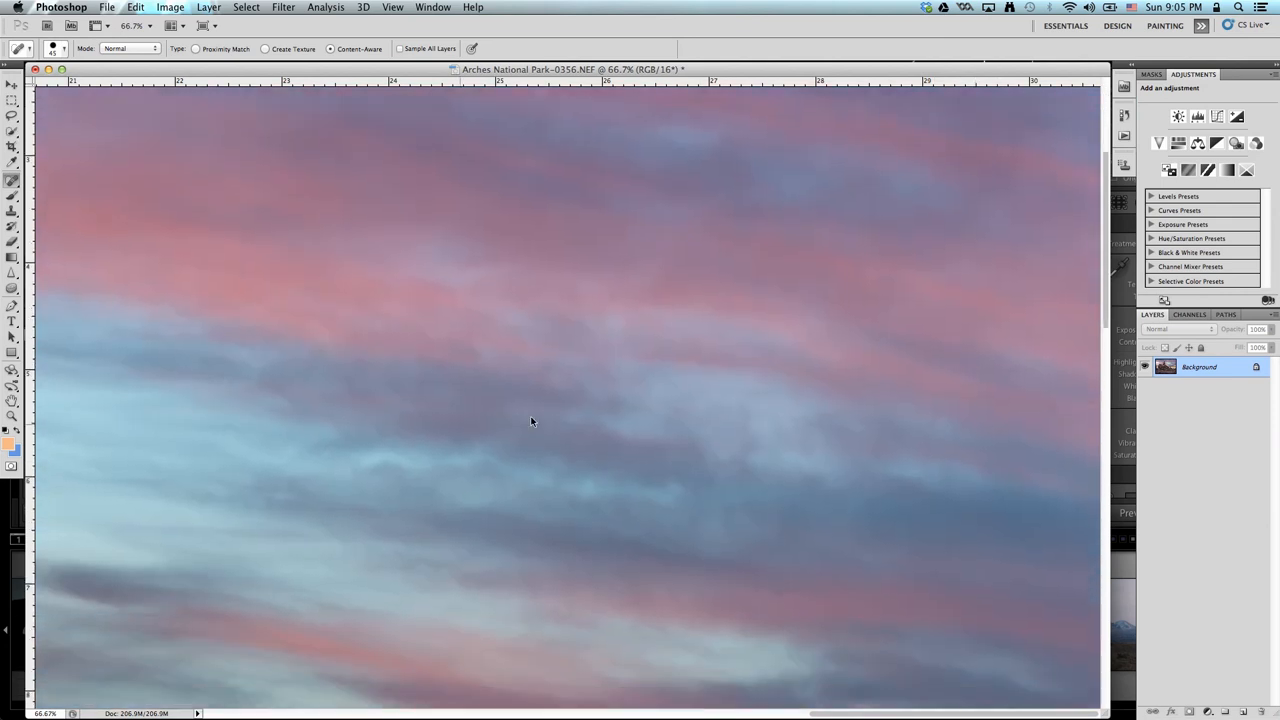
drag(489, 423, 715, 382)
drag(330, 425, 671, 416)
drag(545, 418, 950, 405)
drag(619, 408, 783, 400)
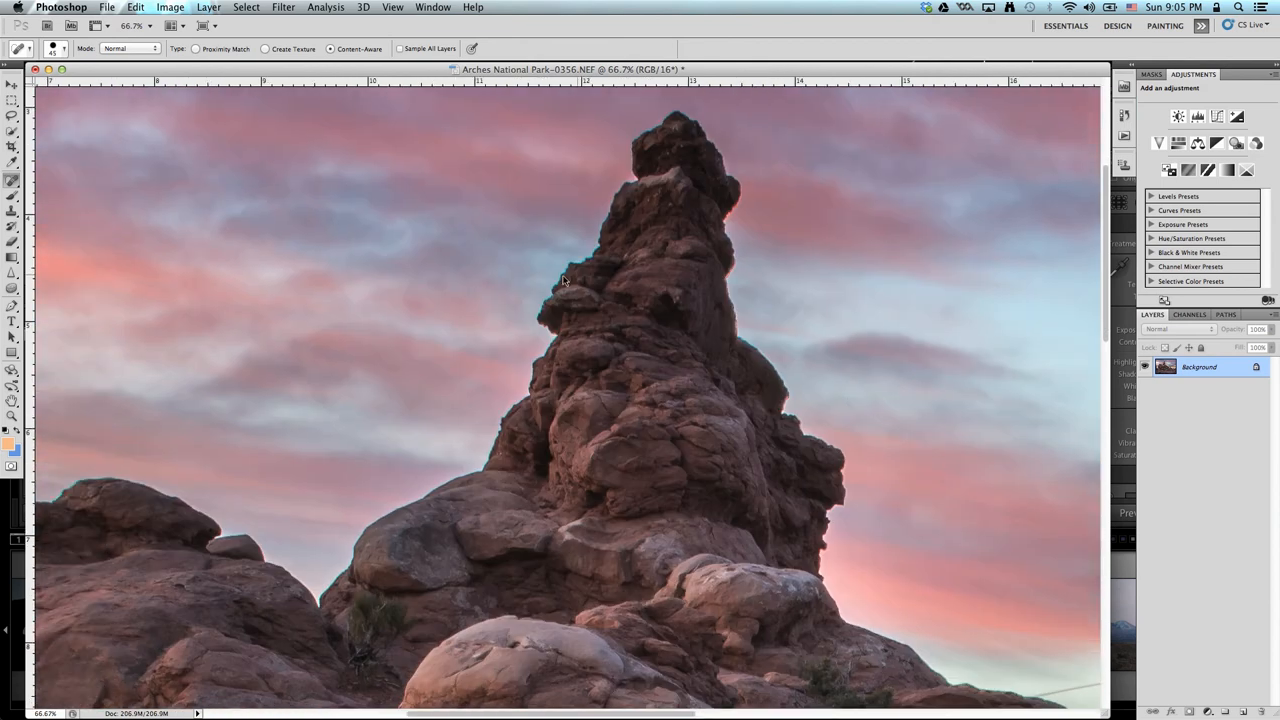
drag(483, 392, 794, 394)
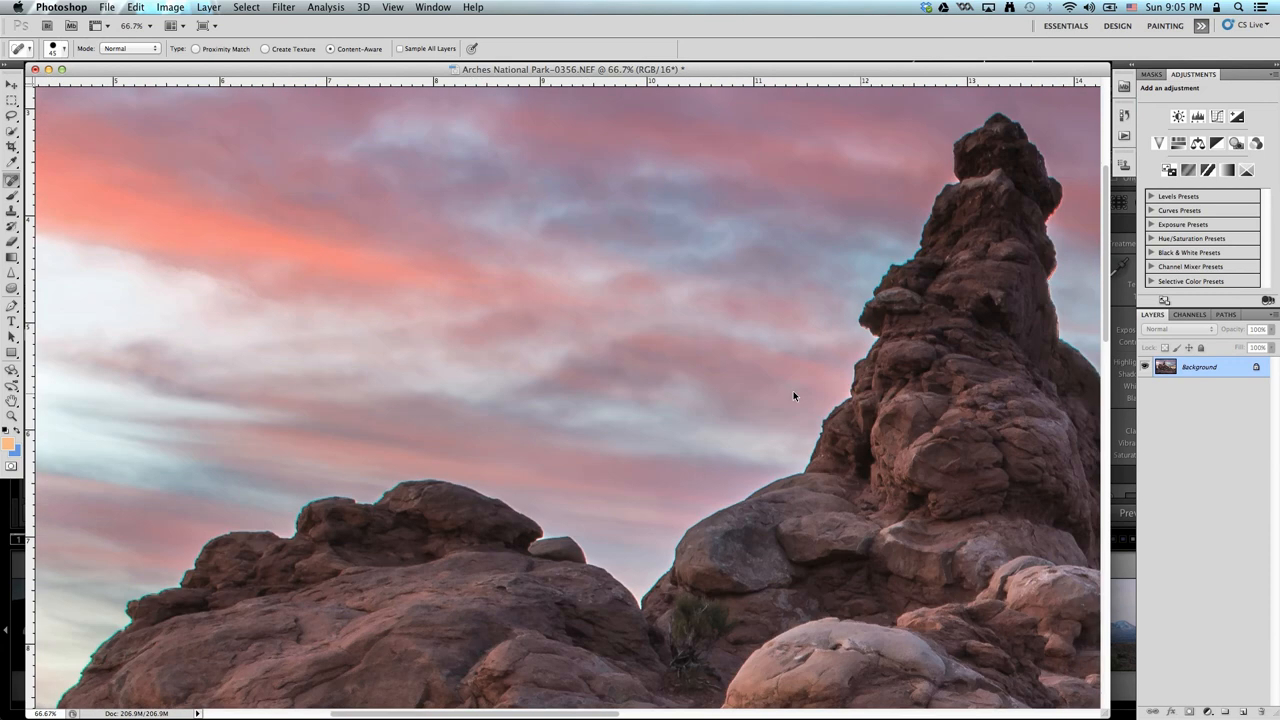
drag(190, 394, 590, 394)
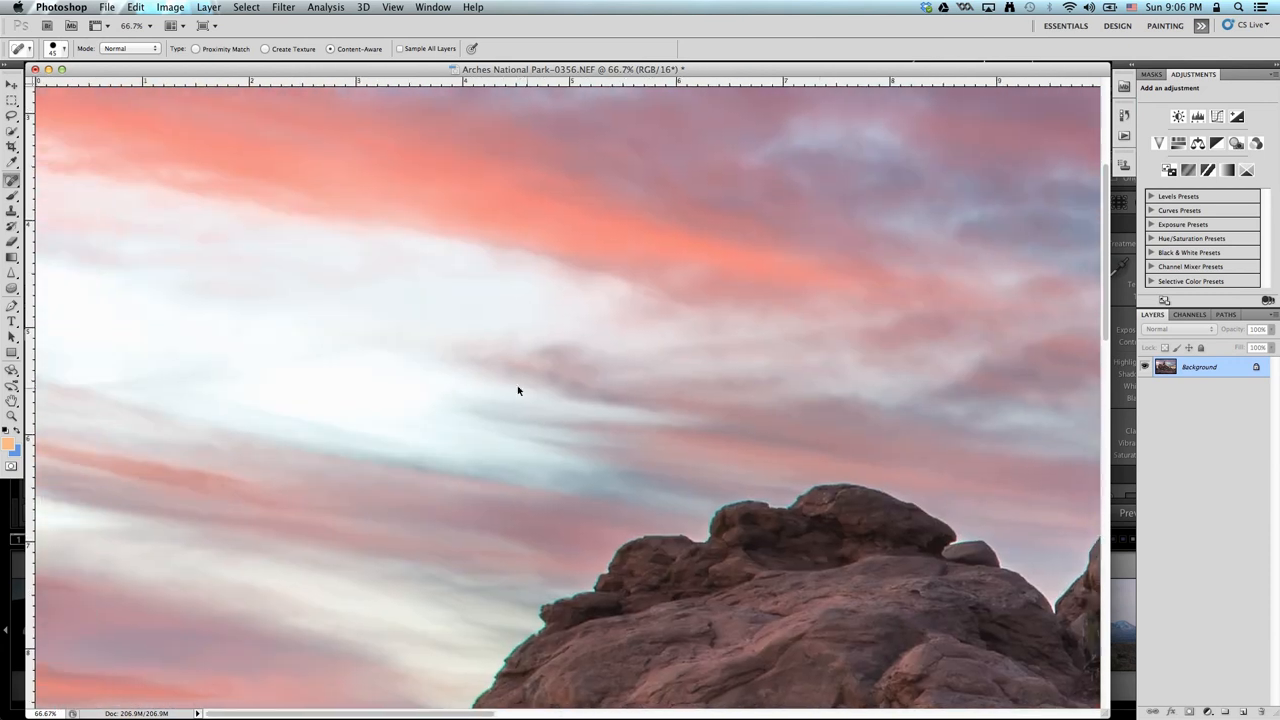
scroll(808, 374, down, 5)
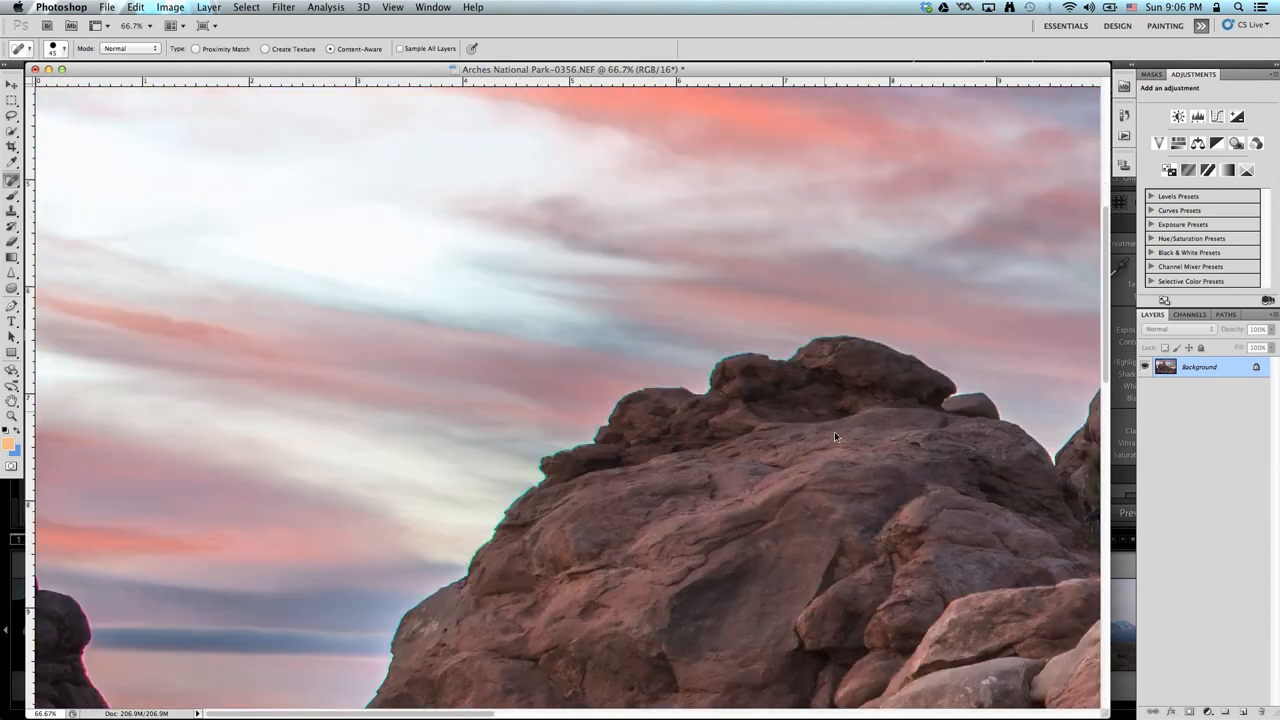
drag(835, 437, 471, 383)
drag(880, 412, 385, 405)
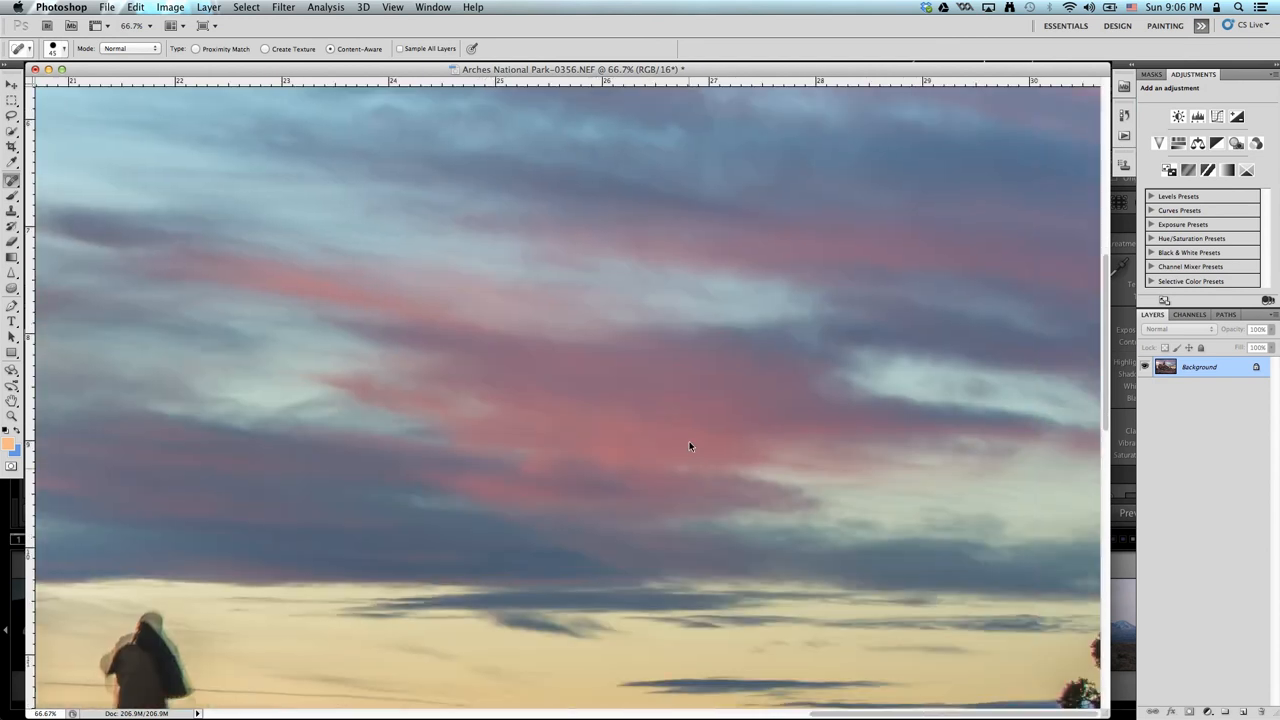
scroll(690, 400, down, 6)
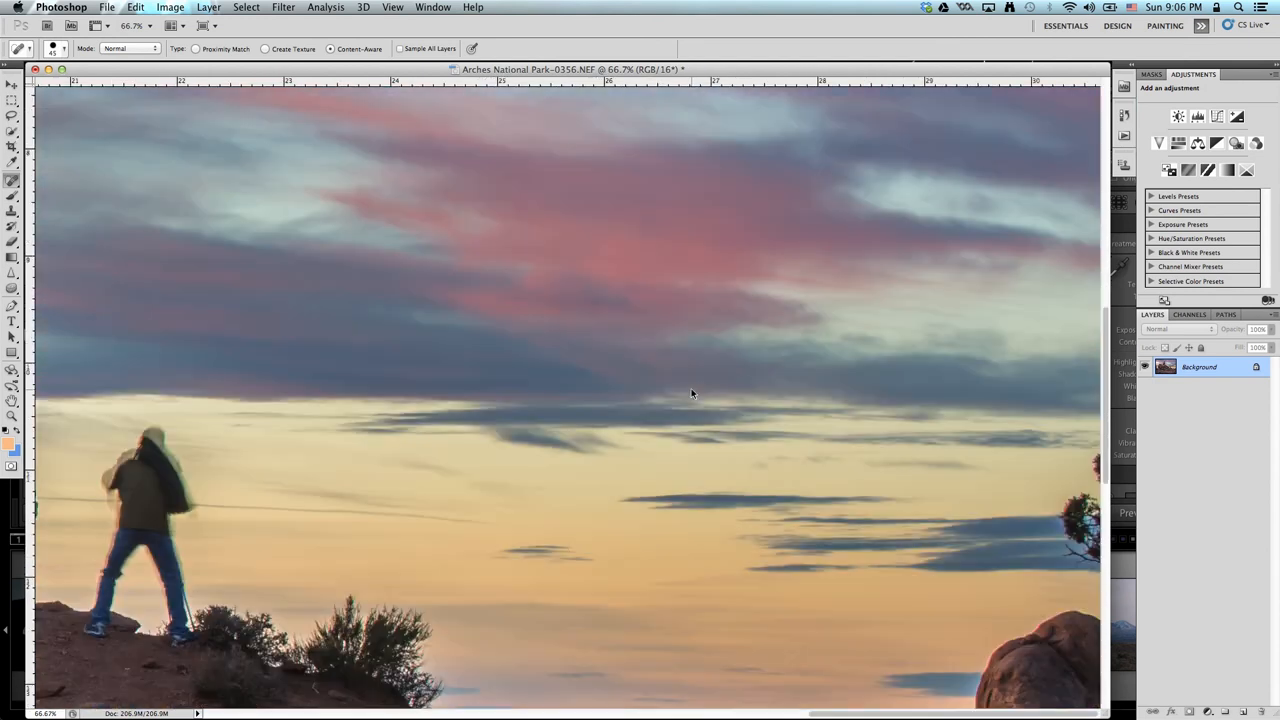
drag(691, 391, 691, 386)
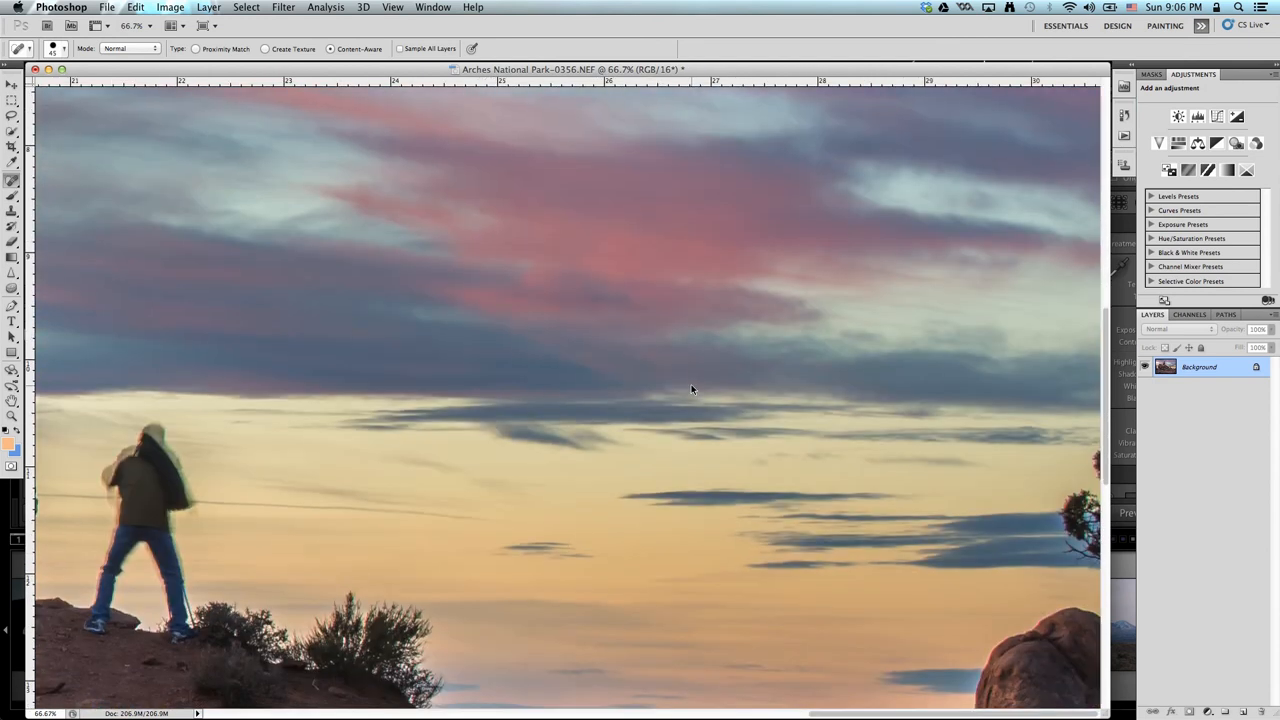
drag(377, 412, 611, 396)
drag(611, 505, 1097, 303)
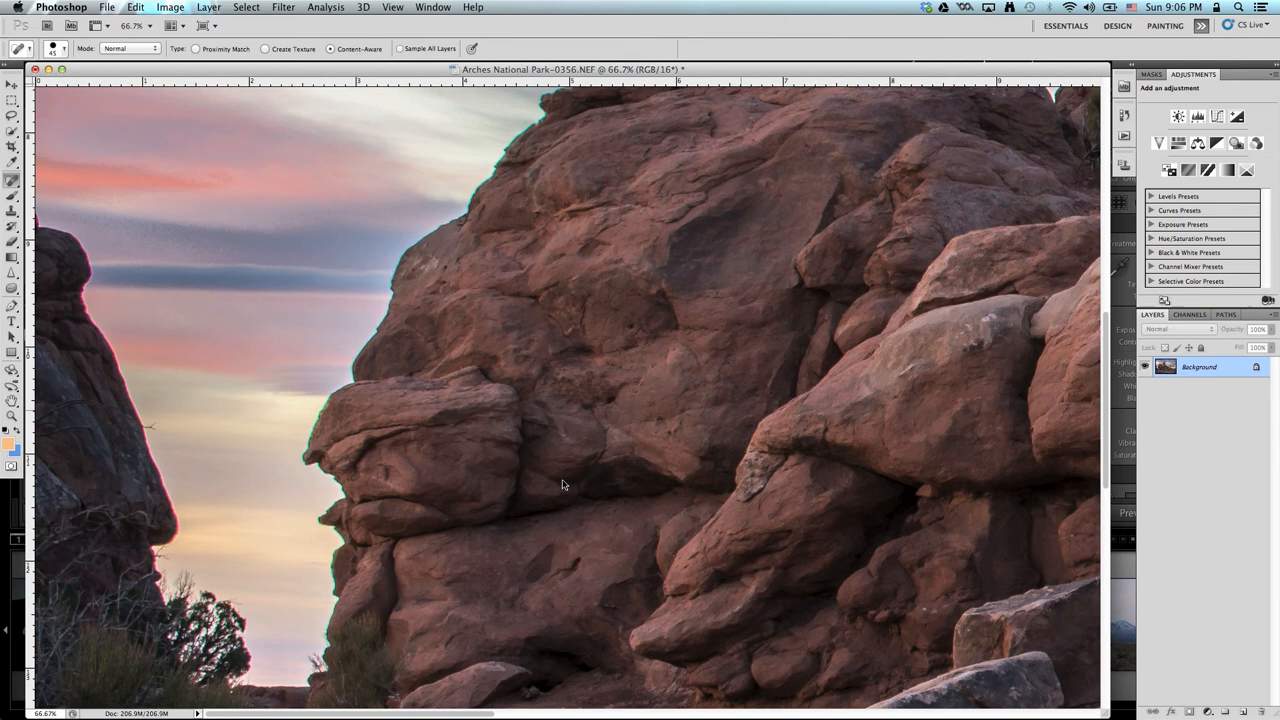
drag(562, 481, 417, 535)
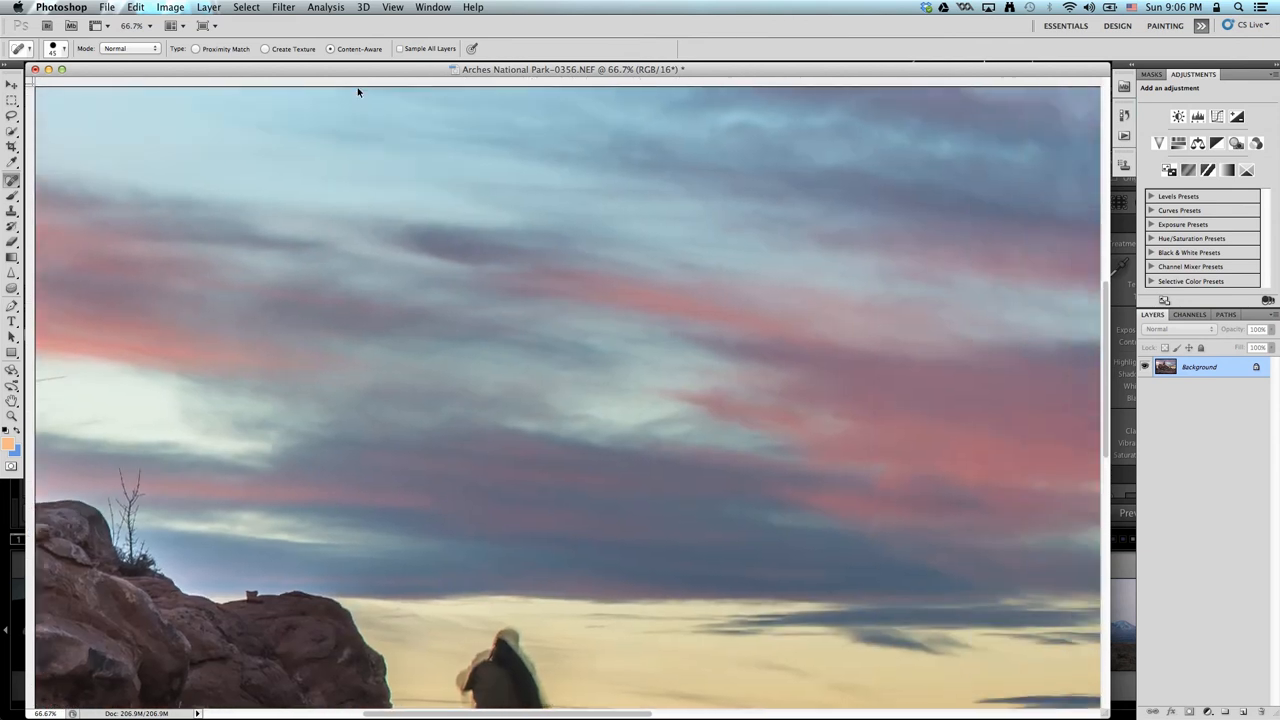
key(z)
click(353, 49)
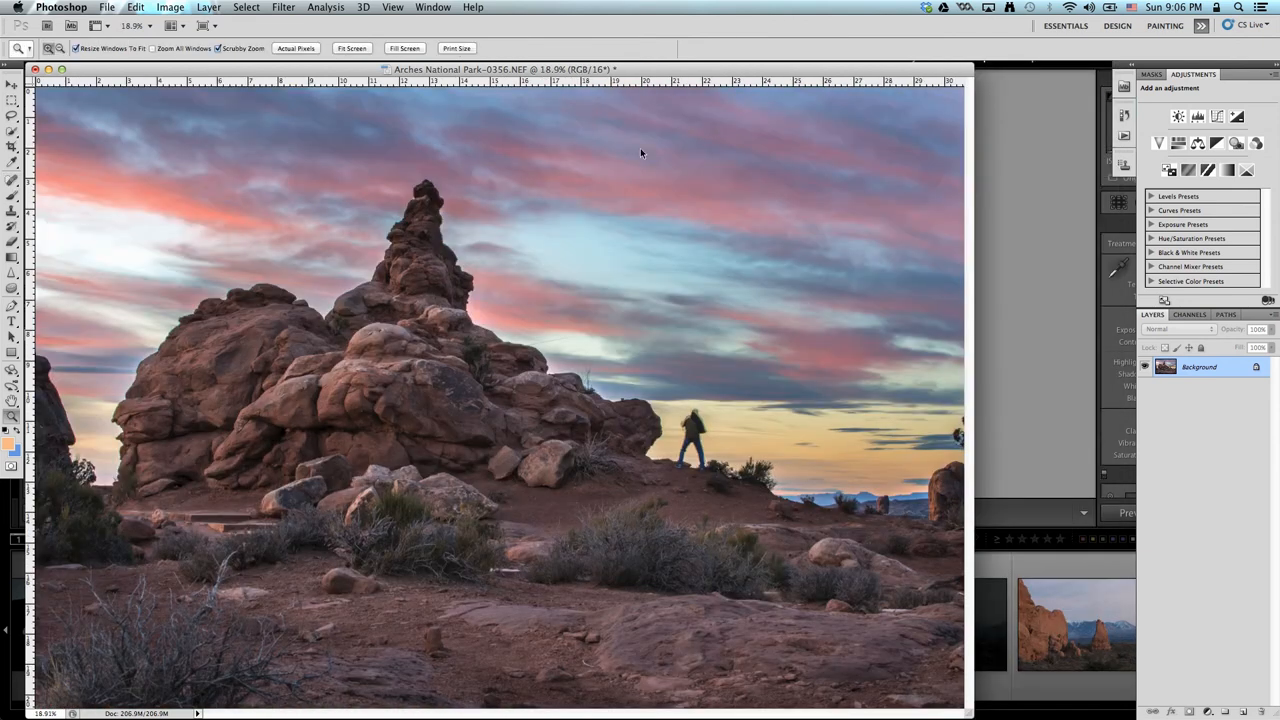
Step: Add a Levels adjustment layer above the Background and apply its Auto correction
click(1209, 711)
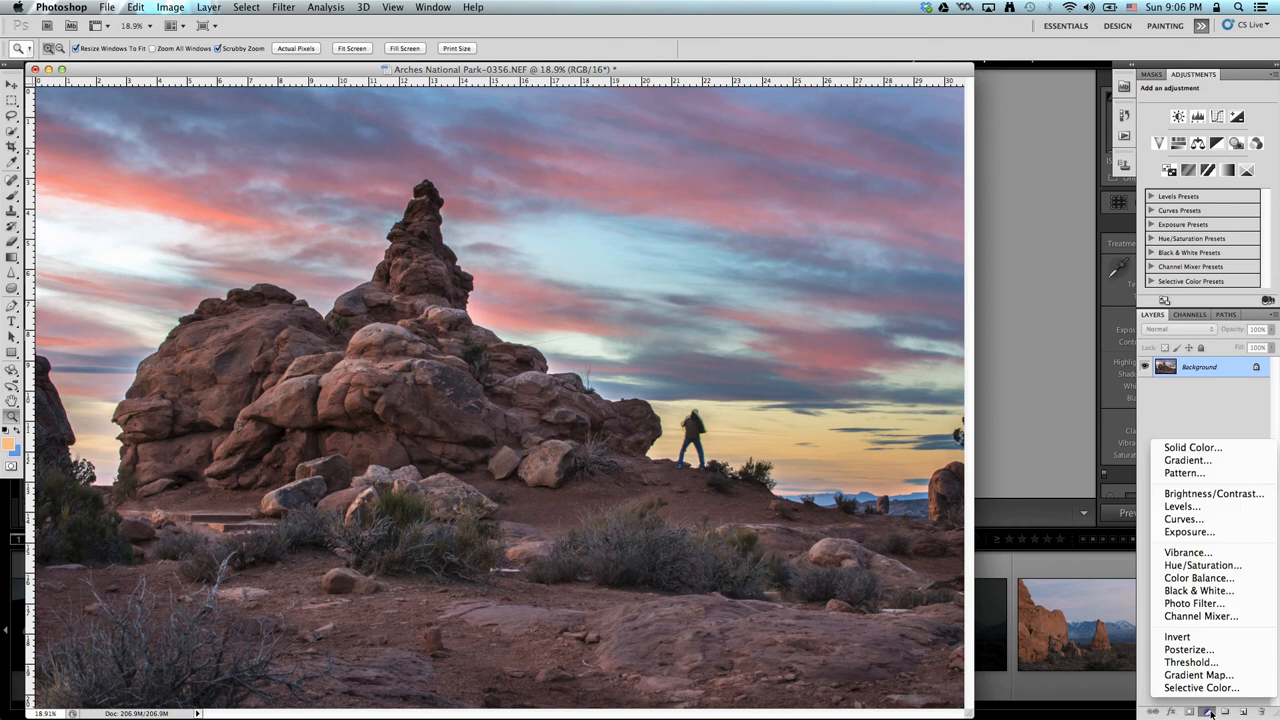
click(1185, 506)
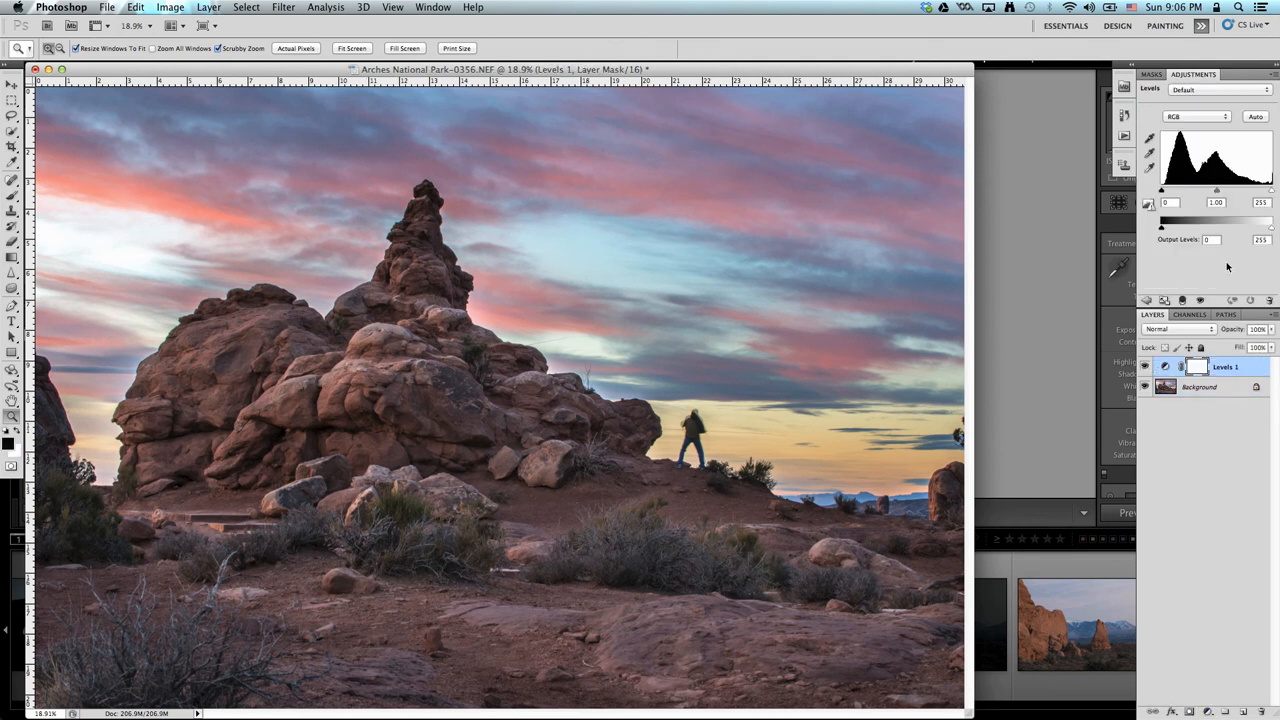
click(1256, 118)
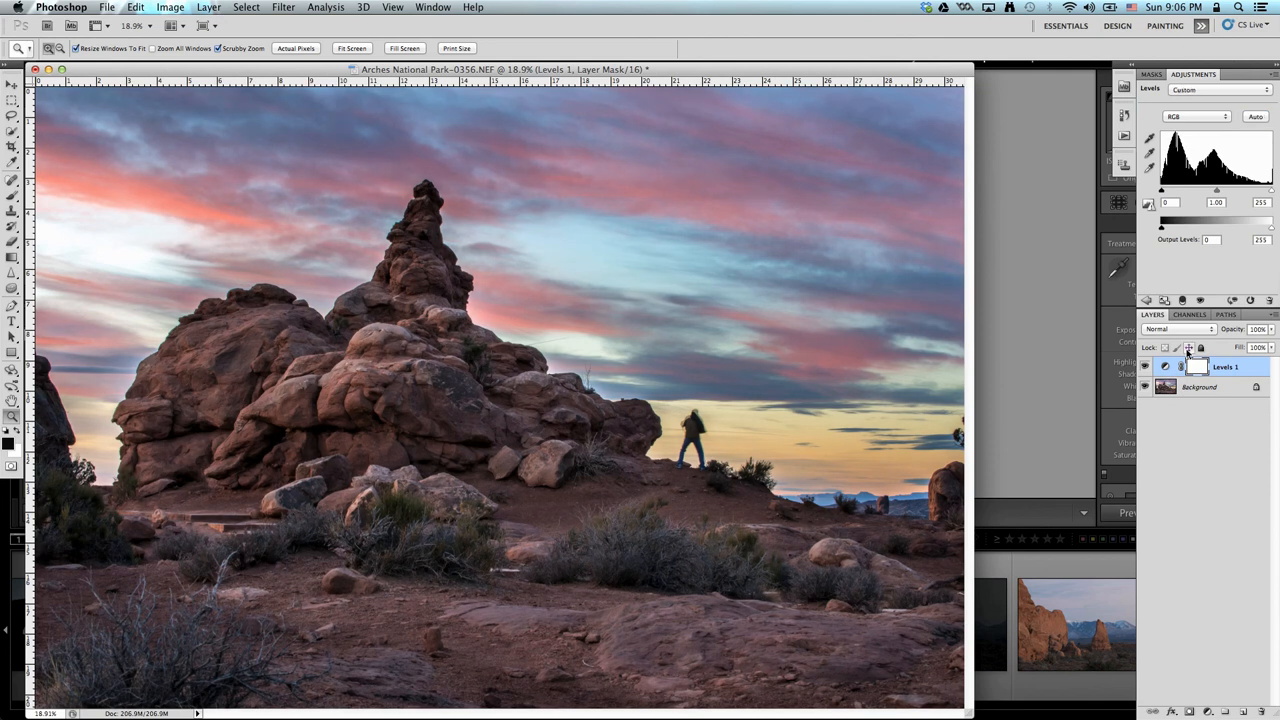
Step: Compare the photo with and without the Levels adjustment by toggling the layer's visibility repeatedly, leaving it on
click(1146, 367)
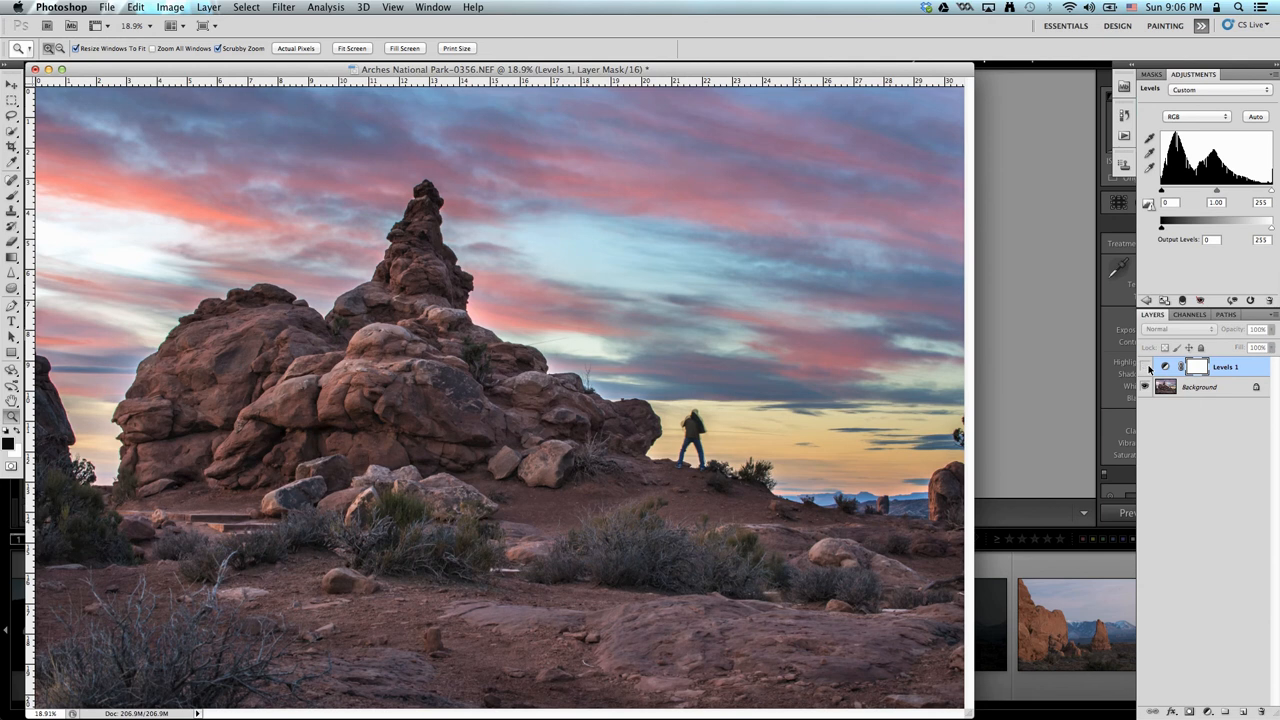
click(1146, 367)
click(1146, 367)
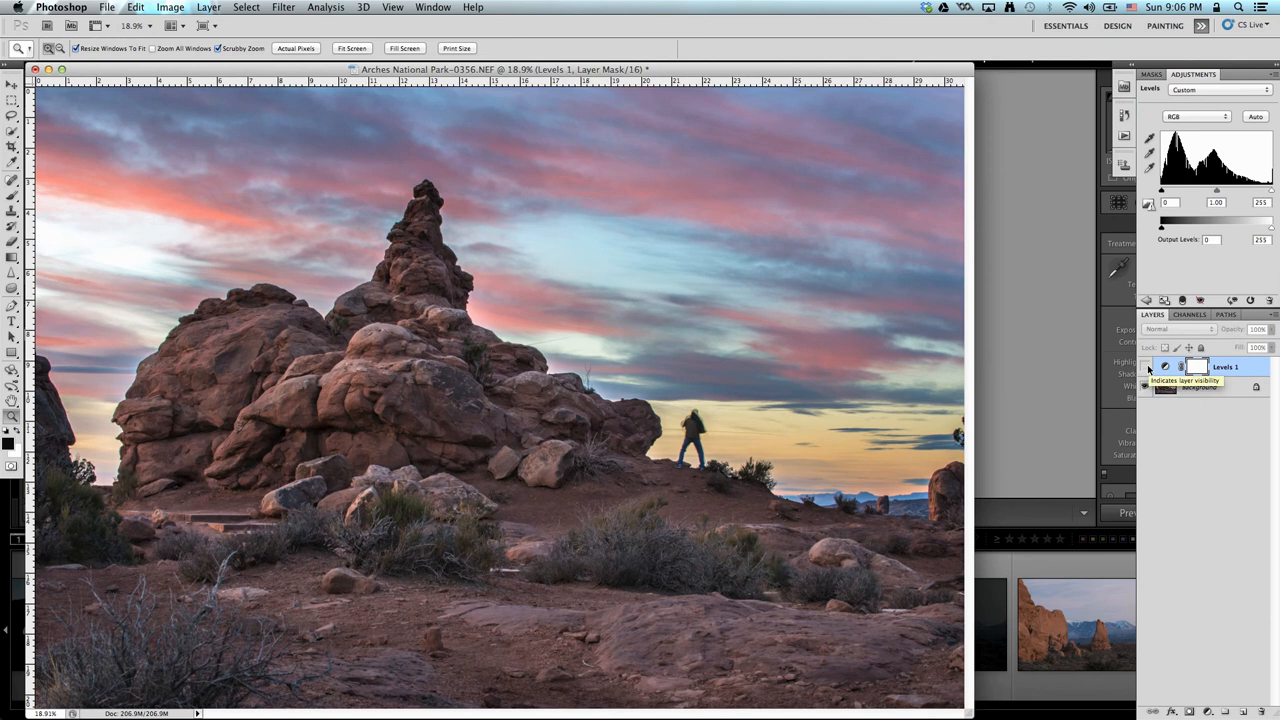
click(1146, 367)
click(1146, 367)
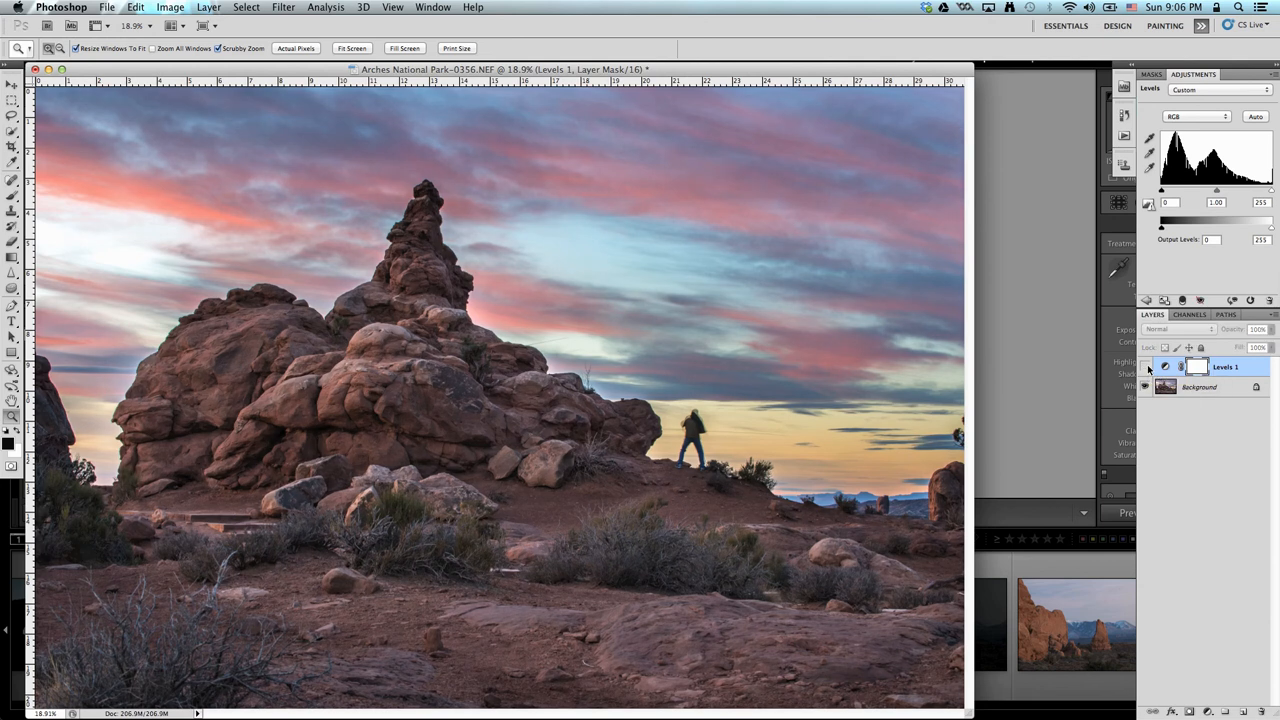
click(1146, 367)
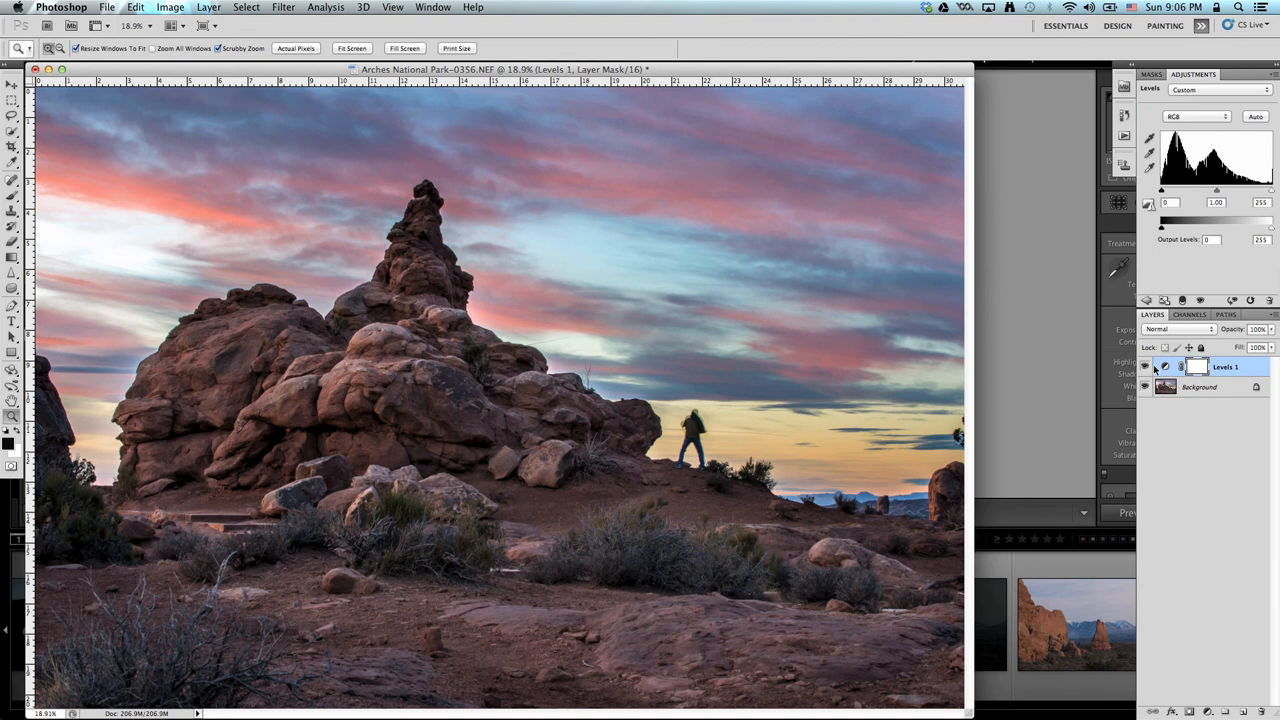
click(1157, 368)
click(1146, 367)
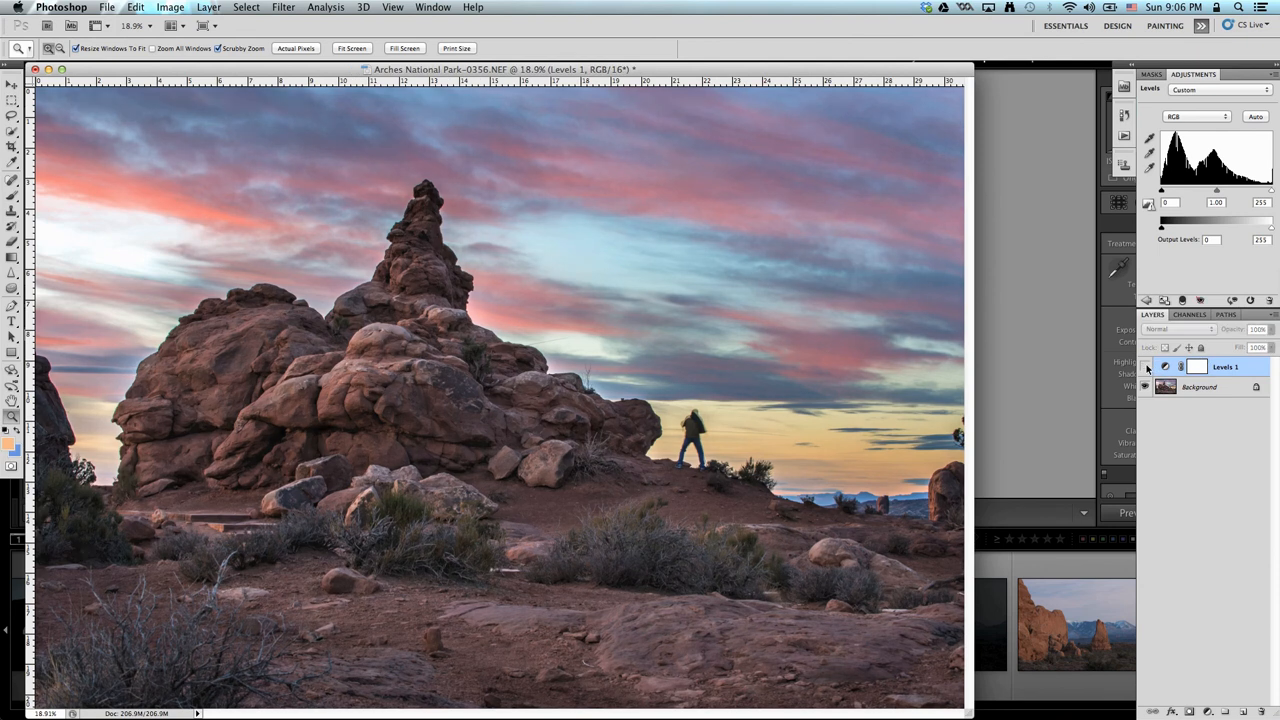
click(1146, 367)
click(1146, 367)
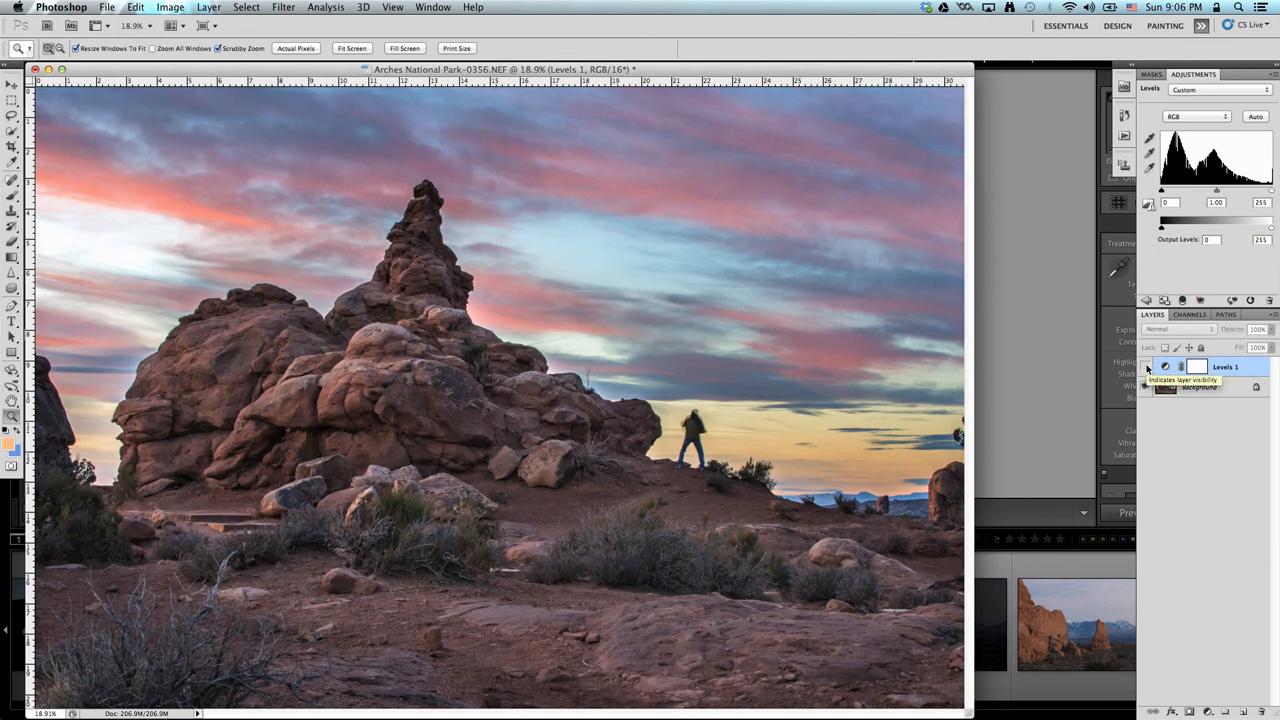
click(1146, 367)
click(1146, 367)
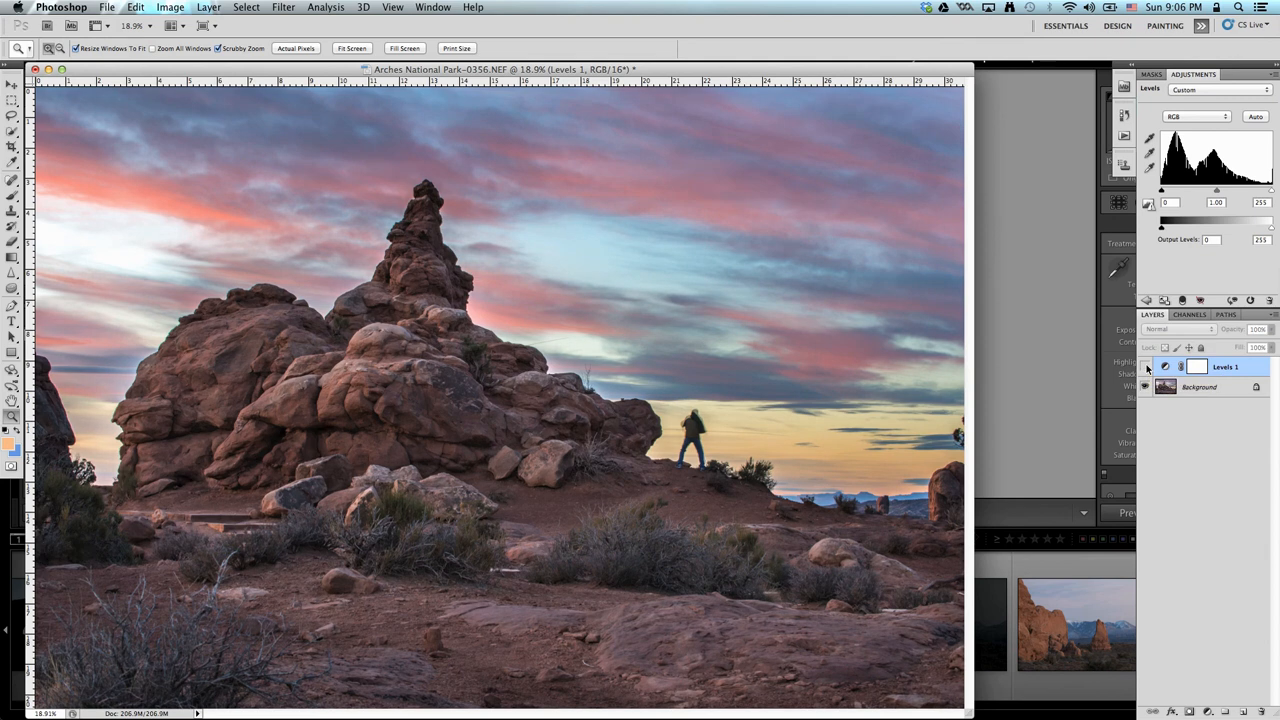
click(1146, 367)
click(1146, 367)
click(1147, 367)
Step: Reduce the Levels adjustment layer's opacity to 29%, check its effect and deselect the layer
click(1272, 334)
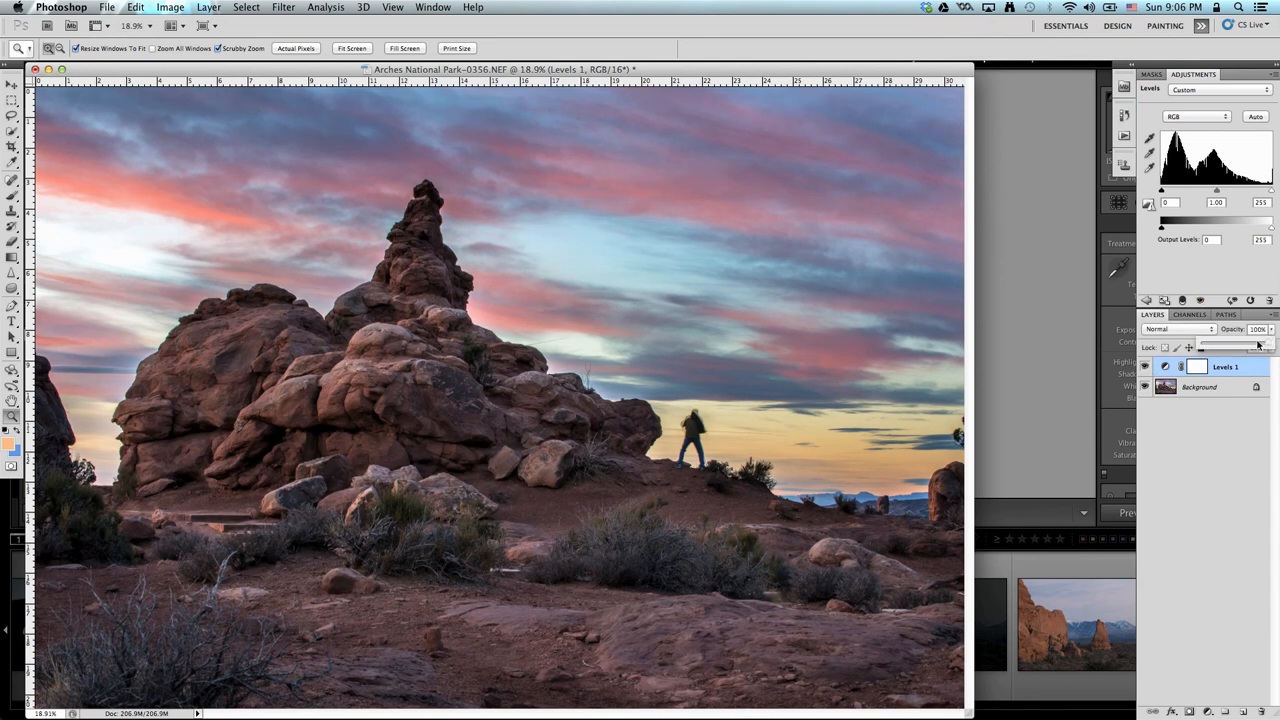
drag(1268, 345, 1223, 347)
click(1146, 367)
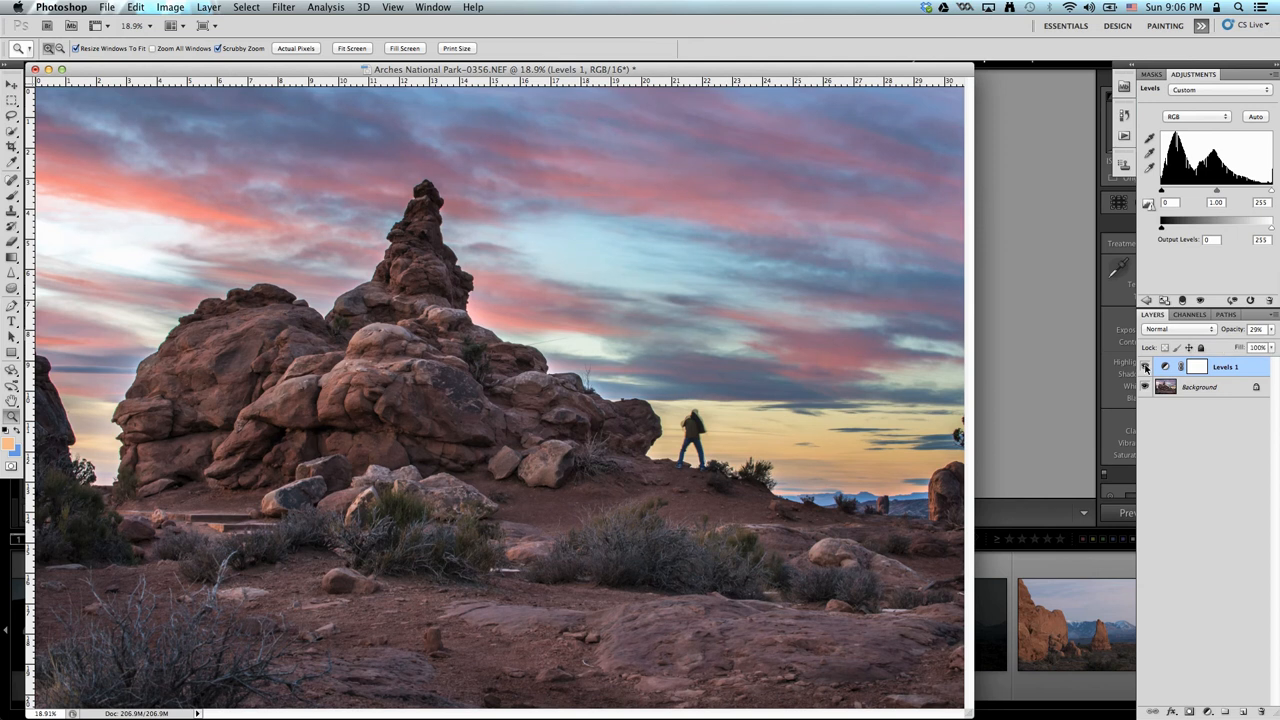
click(1176, 473)
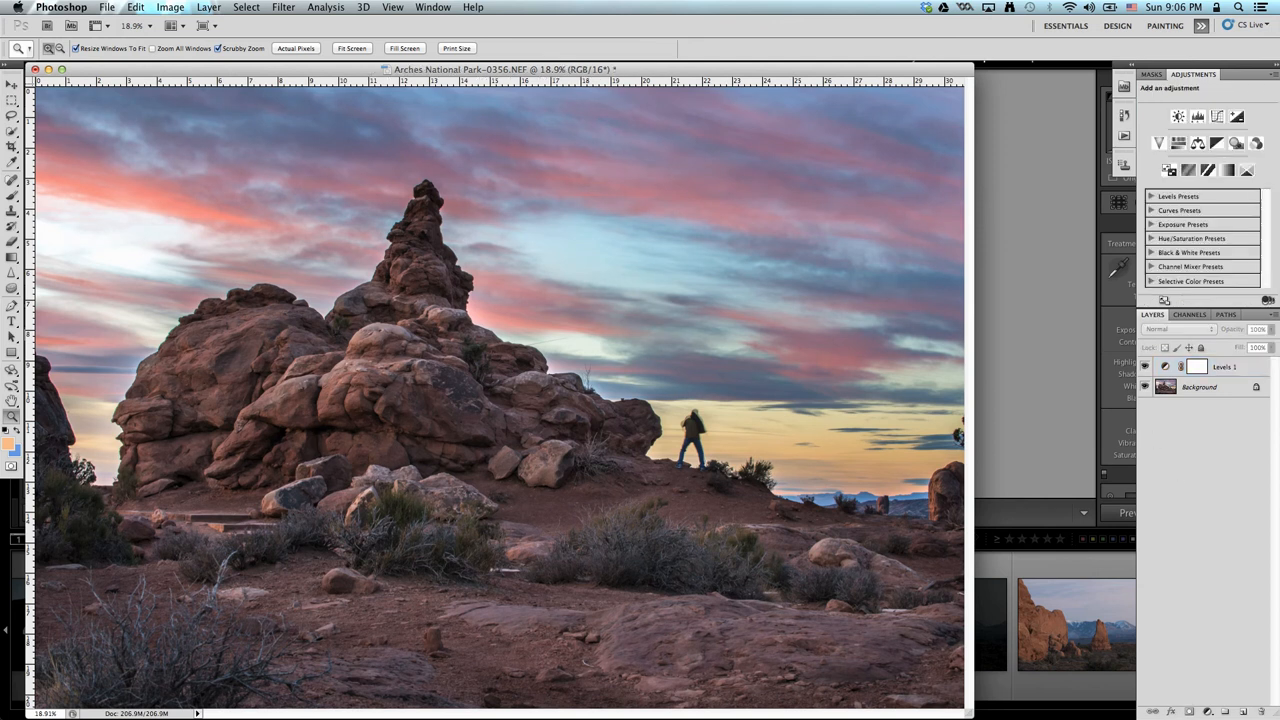
Step: Add a Curves adjustment layer above the Levels layer and apply its Auto correction
click(1206, 710)
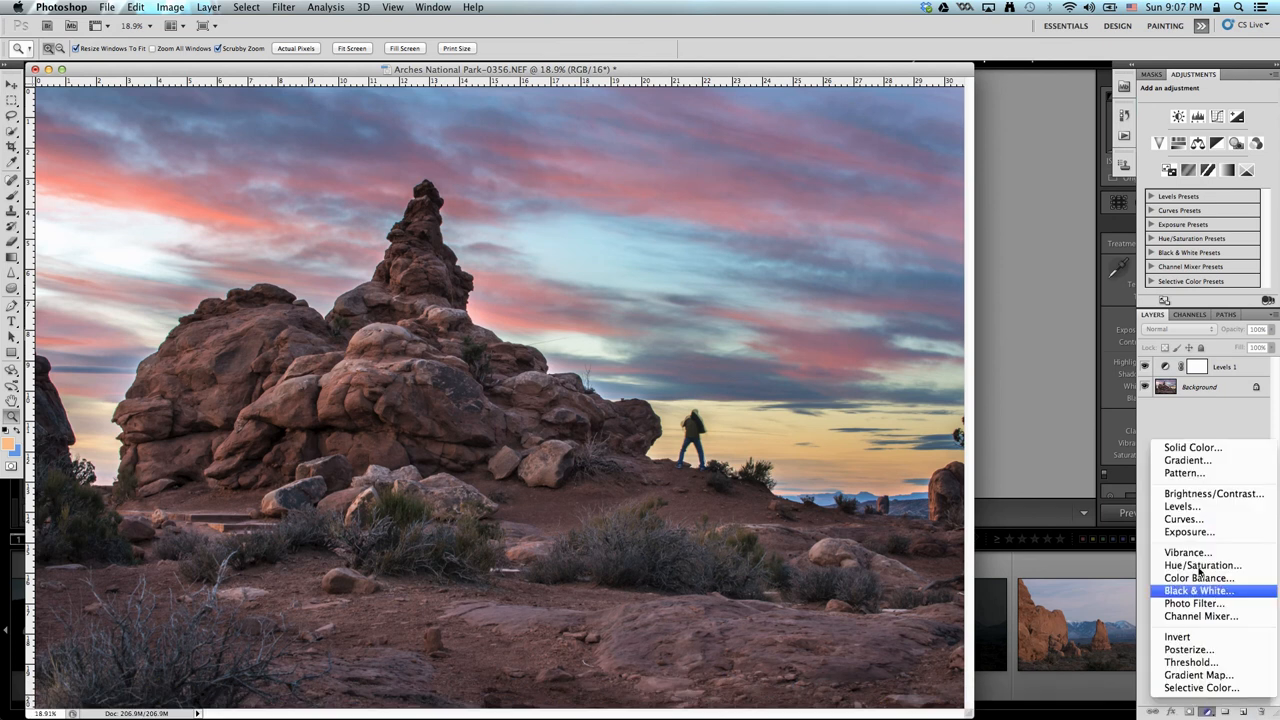
click(1180, 523)
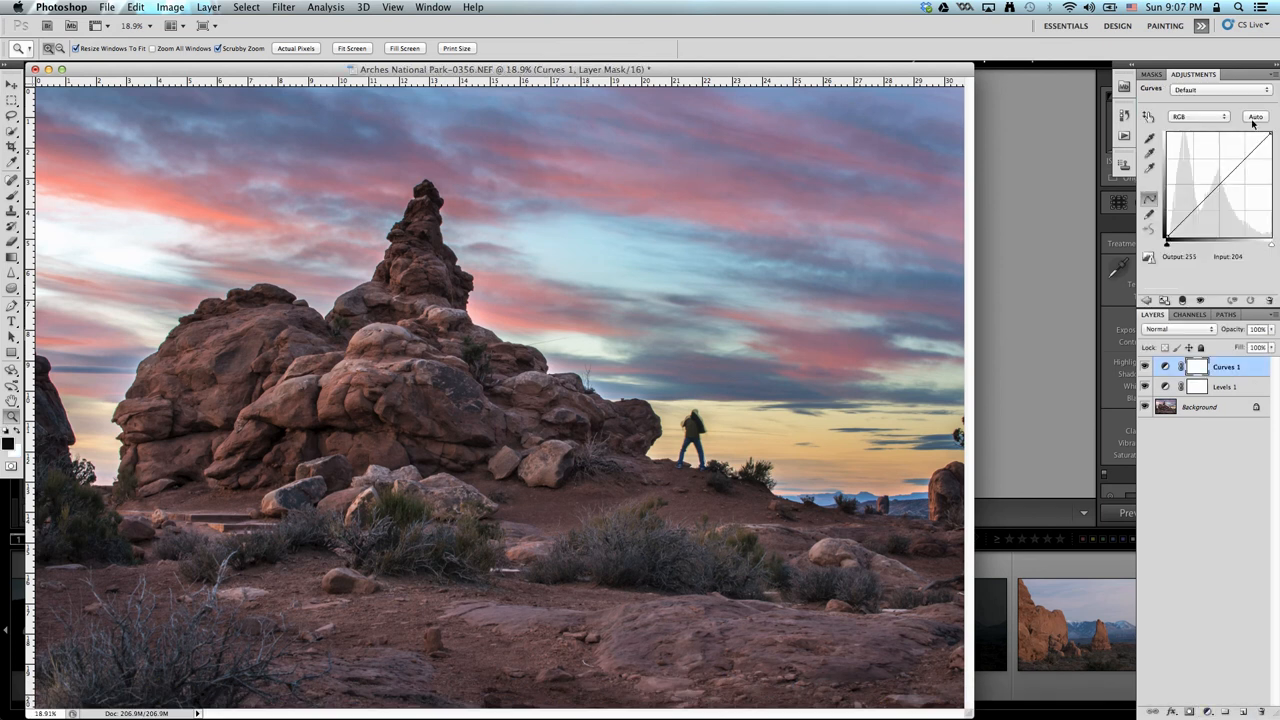
click(1253, 118)
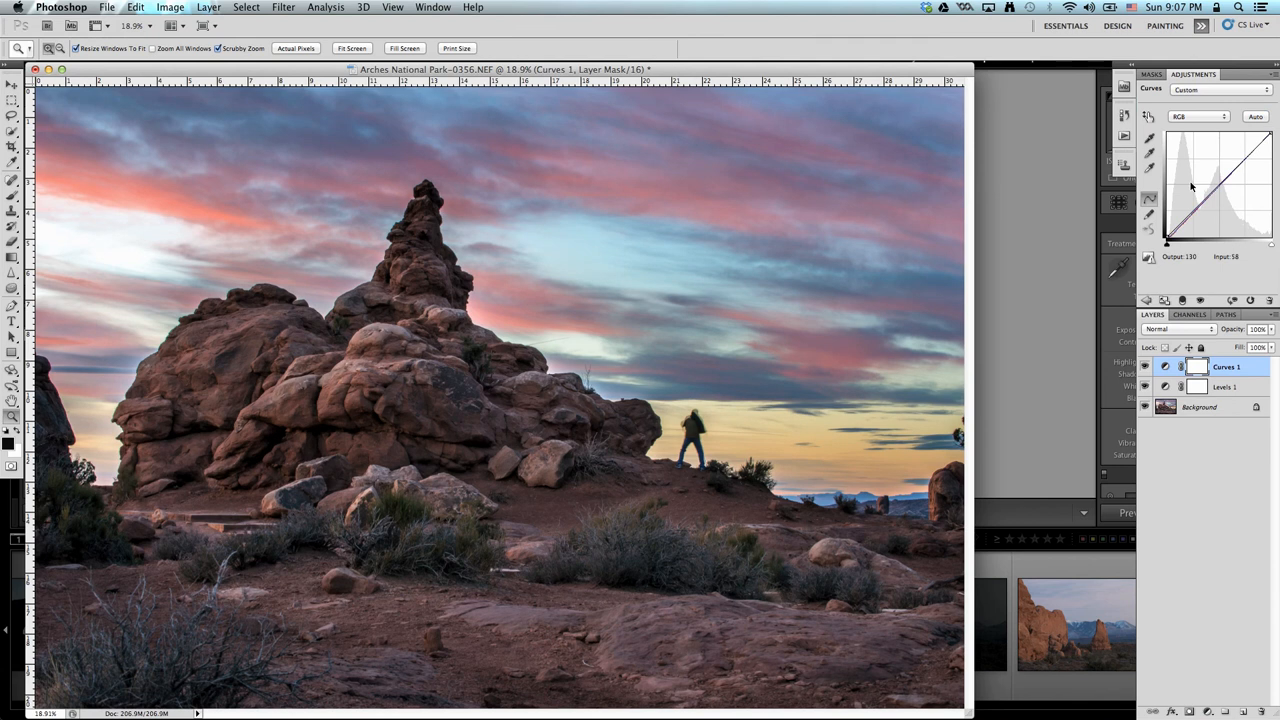
Step: Compare the photo with and without the Curves adjustment by toggling that layer's visibility, leaving it on
click(1146, 367)
click(1146, 367)
click(1146, 367)
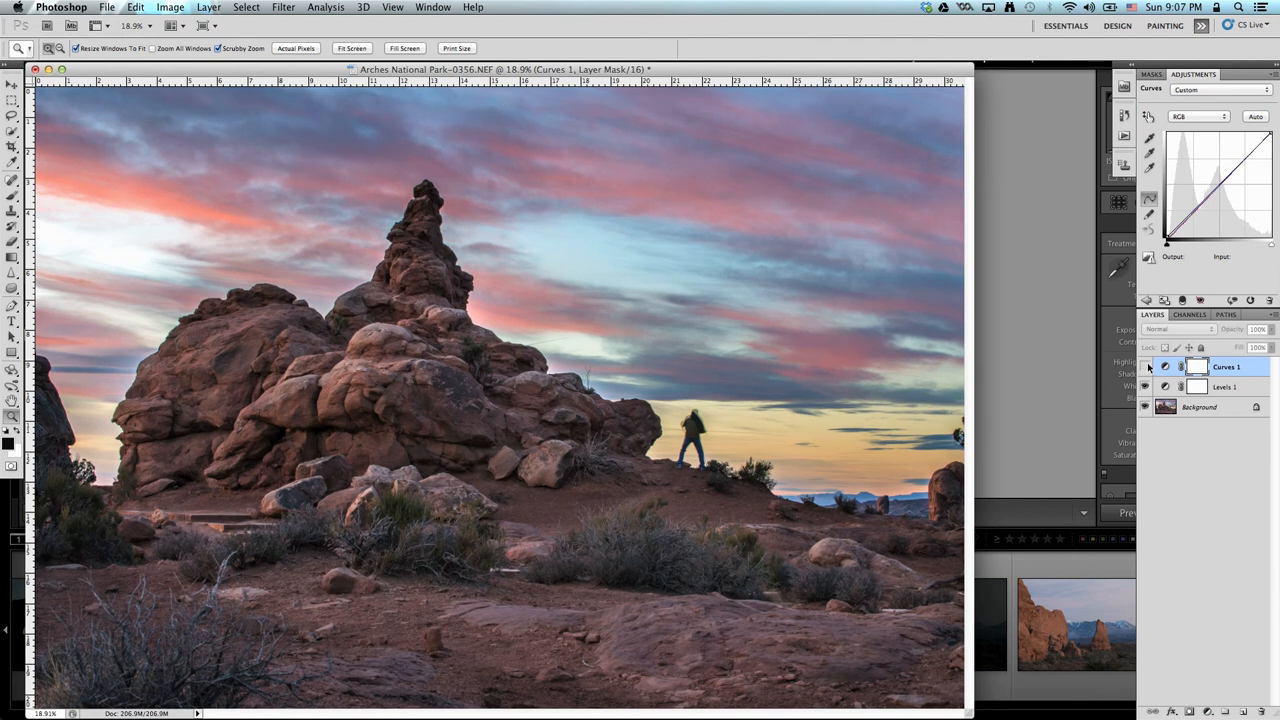
click(1146, 367)
click(1146, 367)
click(1146, 367)
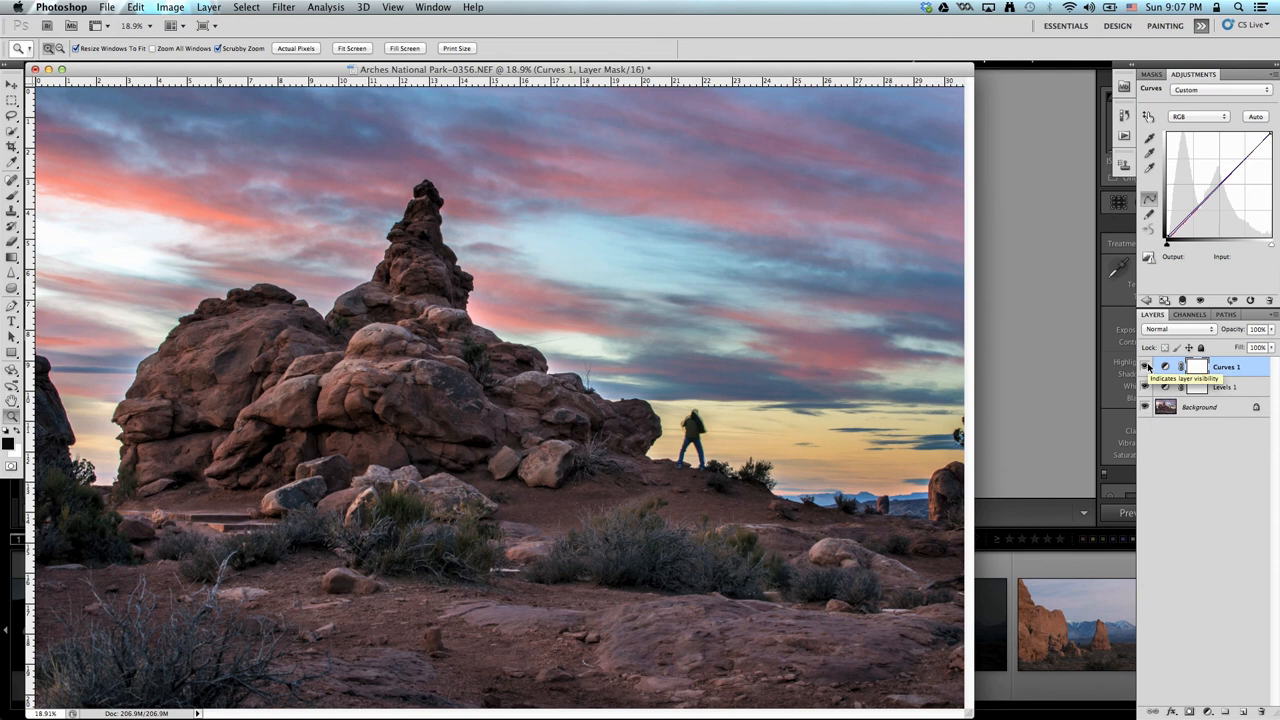
Step: Recheck the auto-corrected Curves adjustment by toggling its layer's visibility again
click(1146, 367)
click(1146, 367)
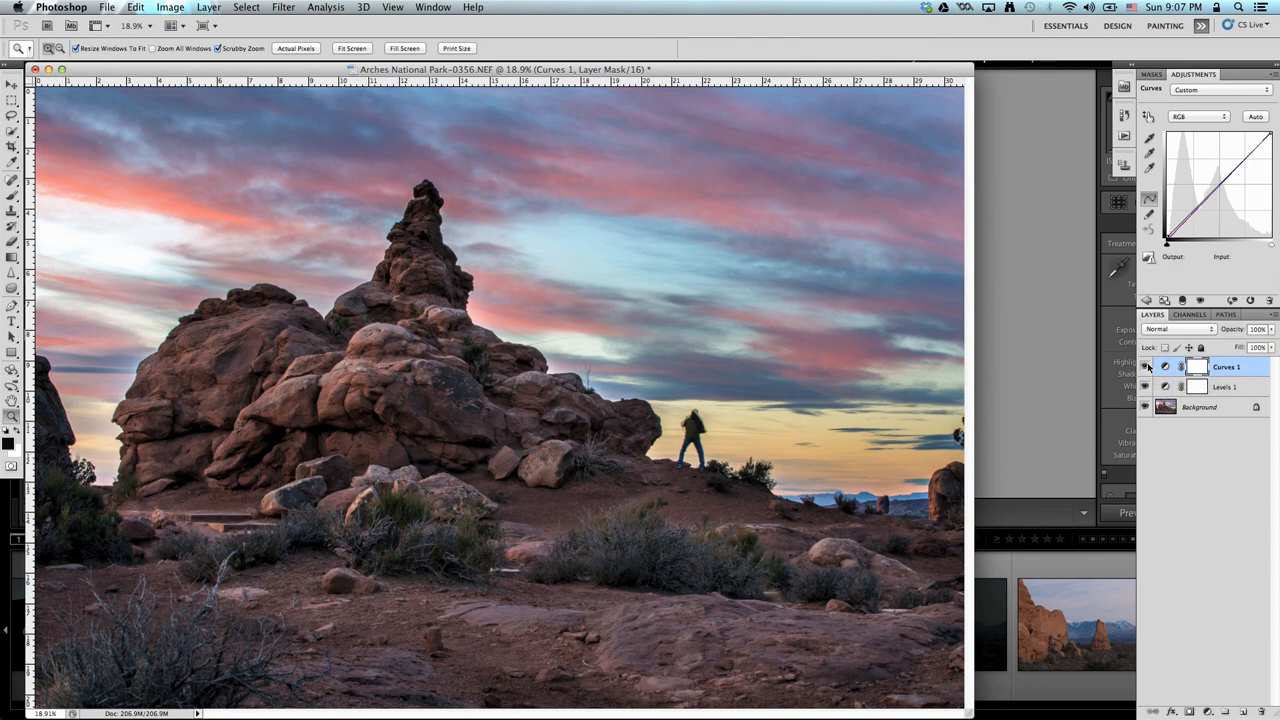
click(1146, 367)
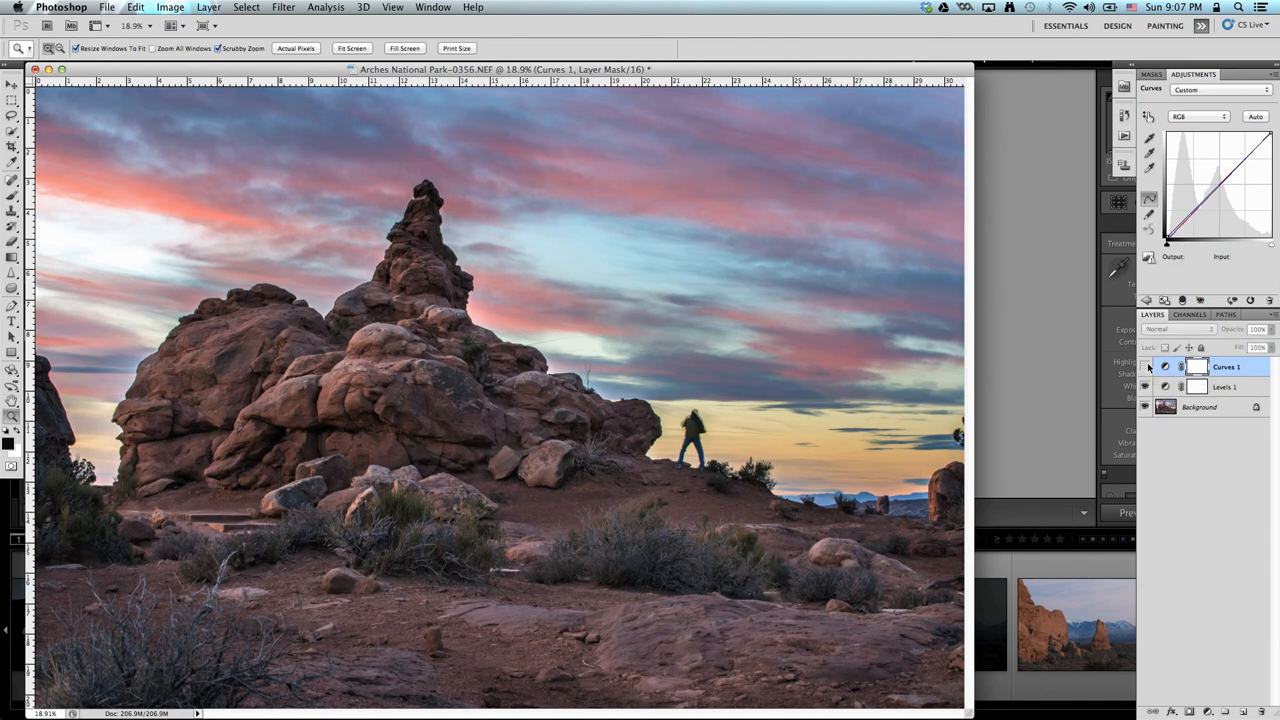
Step: Step back through the history to remove the auto-corrected Curves layer, keeping only Levels above the background
key(alt+super+z)
key(alt+super+z)
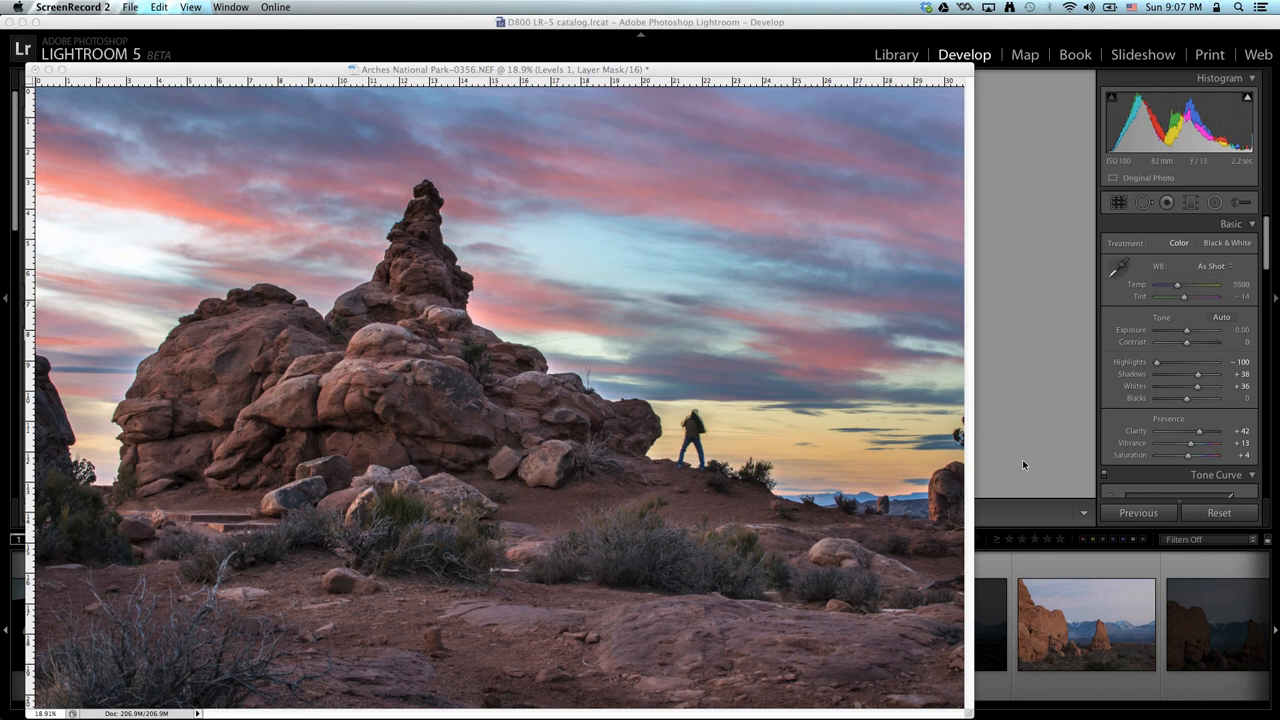
click(885, 80)
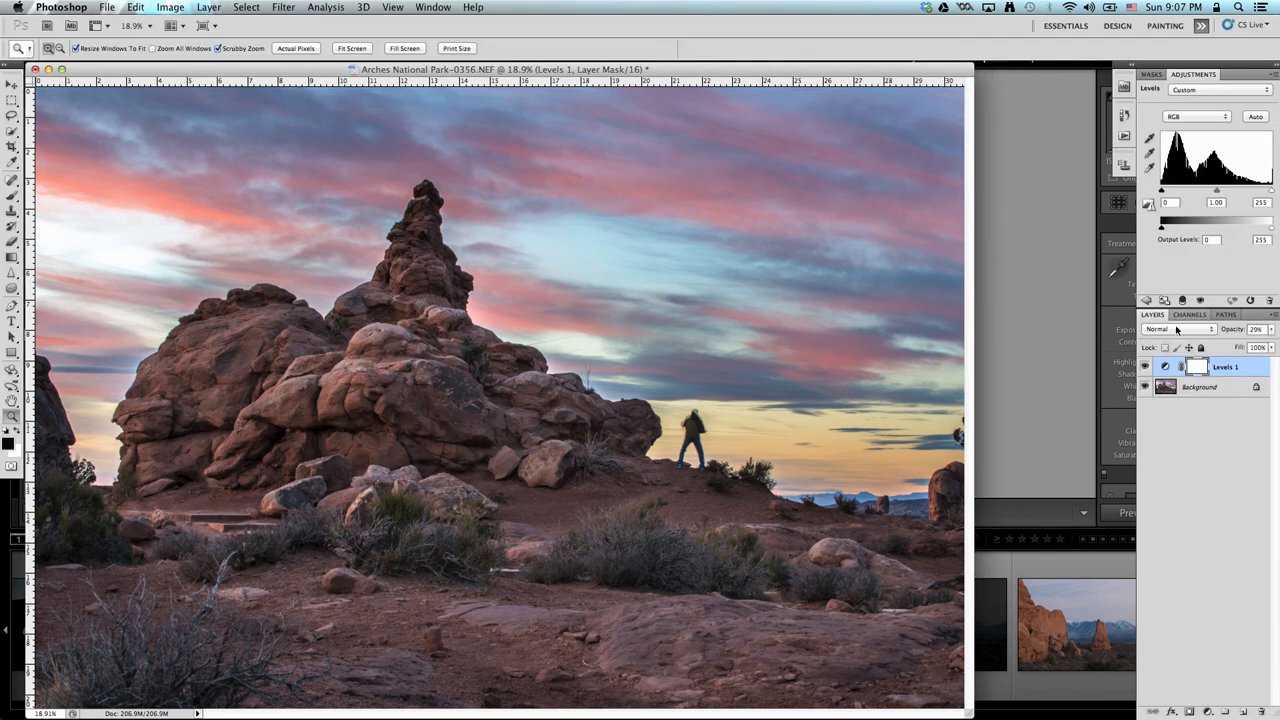
Step: Add a new Curves adjustment layer above the Levels layer and apply the Linear Contrast (RGB) preset
click(1211, 713)
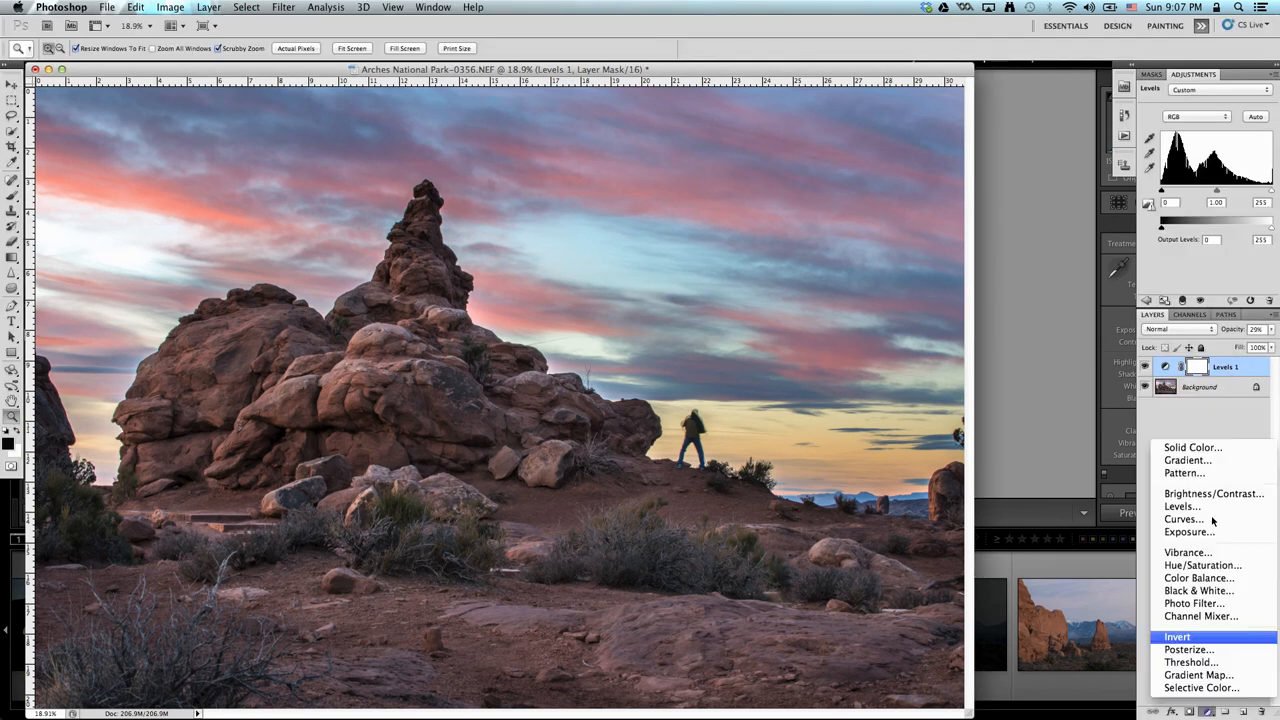
click(1210, 520)
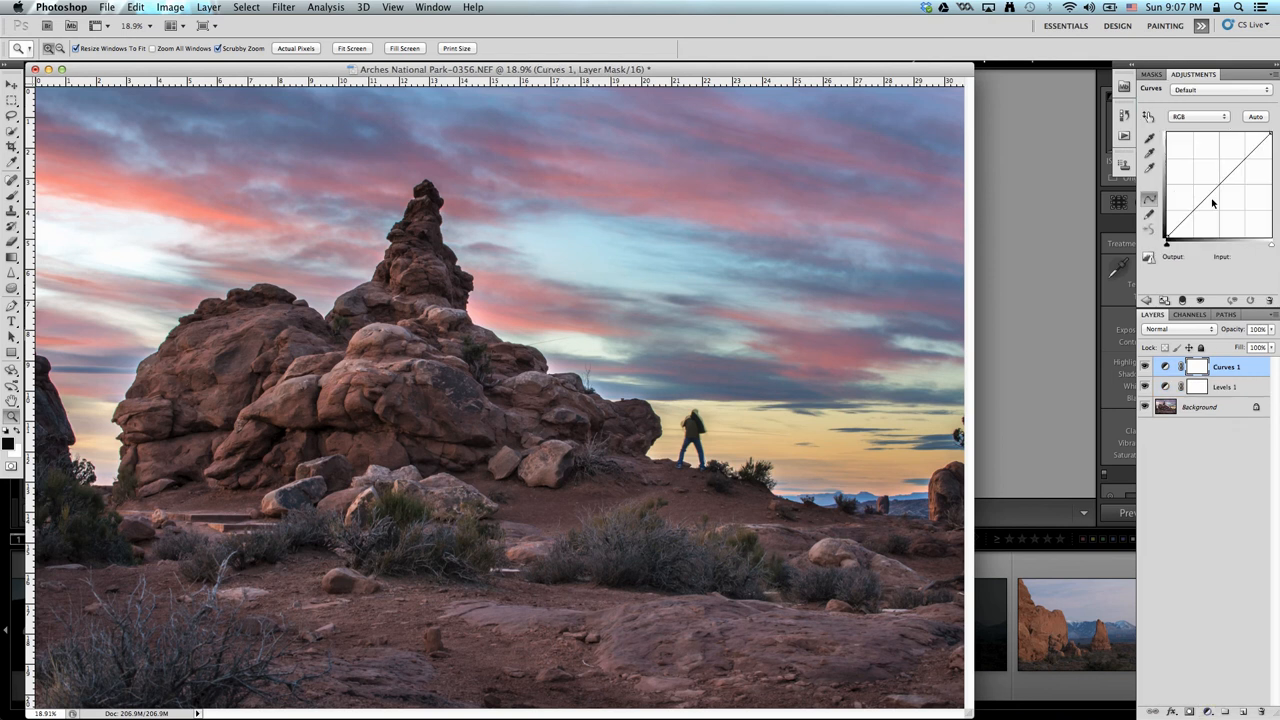
click(1222, 117)
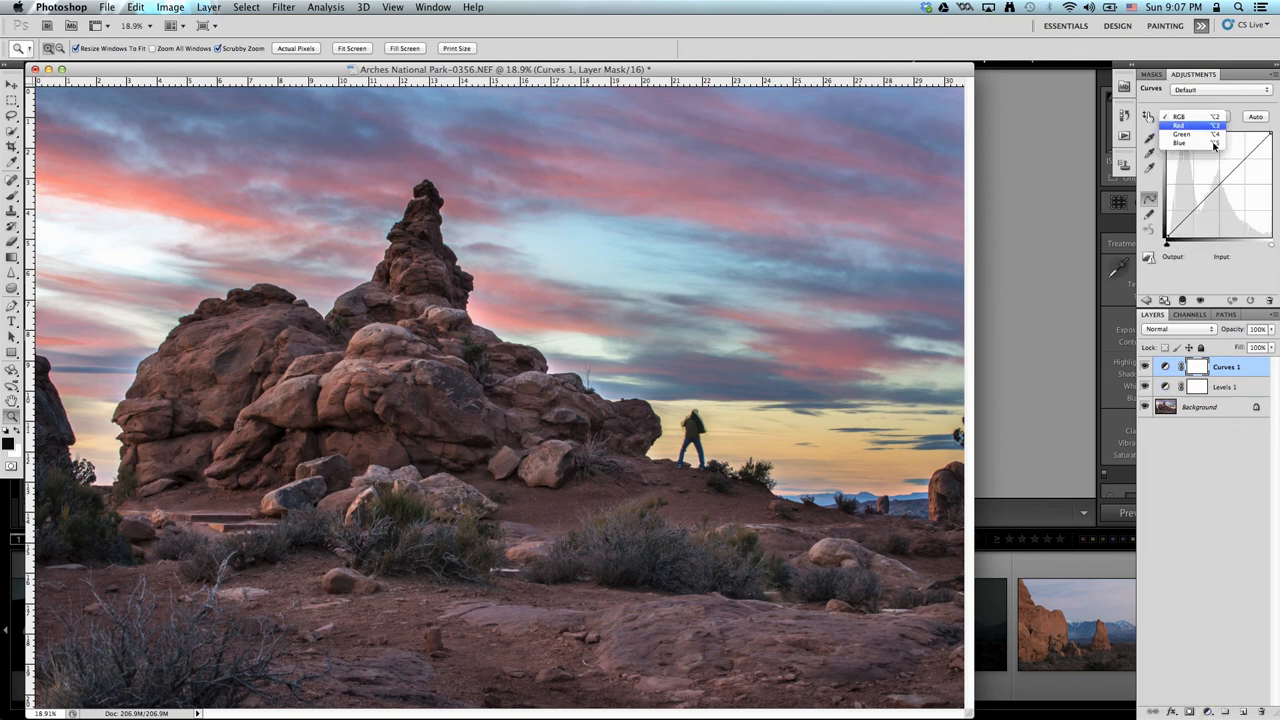
click(1234, 93)
click(1234, 90)
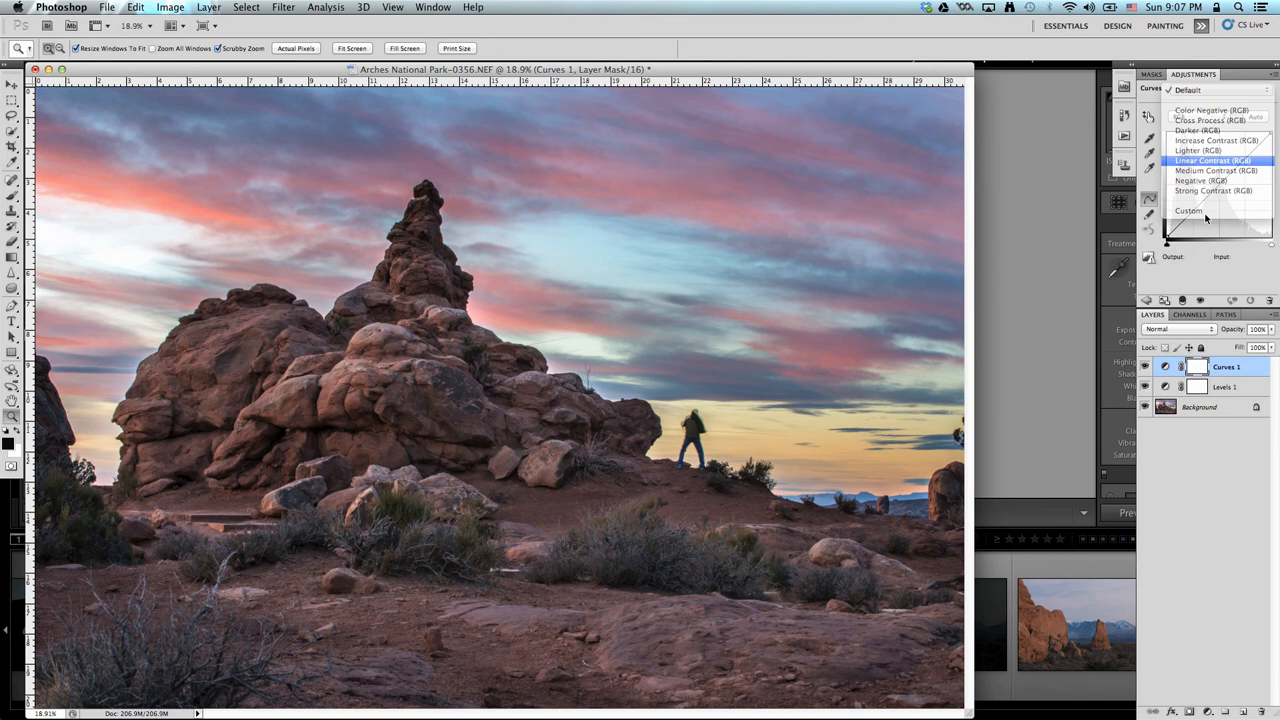
key(Return)
Step: Compare the photo with and without the Linear Contrast curve by toggling its layer's visibility, leaving it on
click(1146, 367)
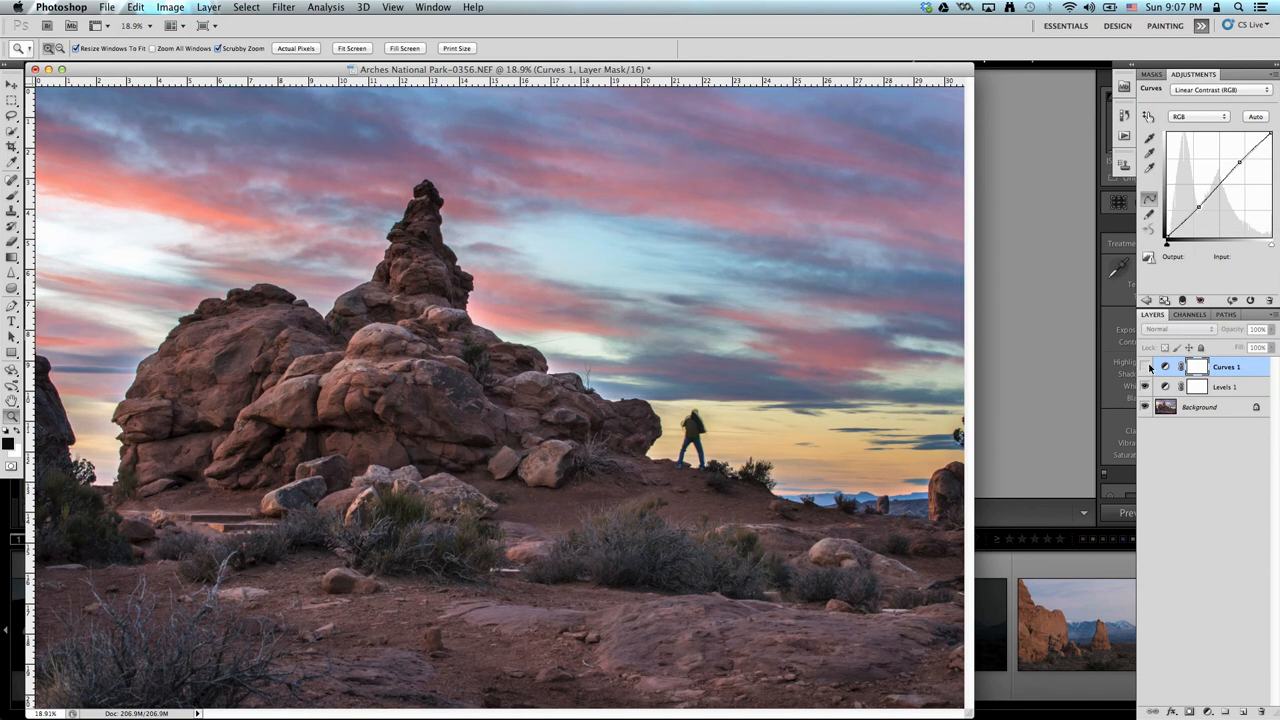
click(1146, 367)
click(1146, 367)
click(1146, 367)
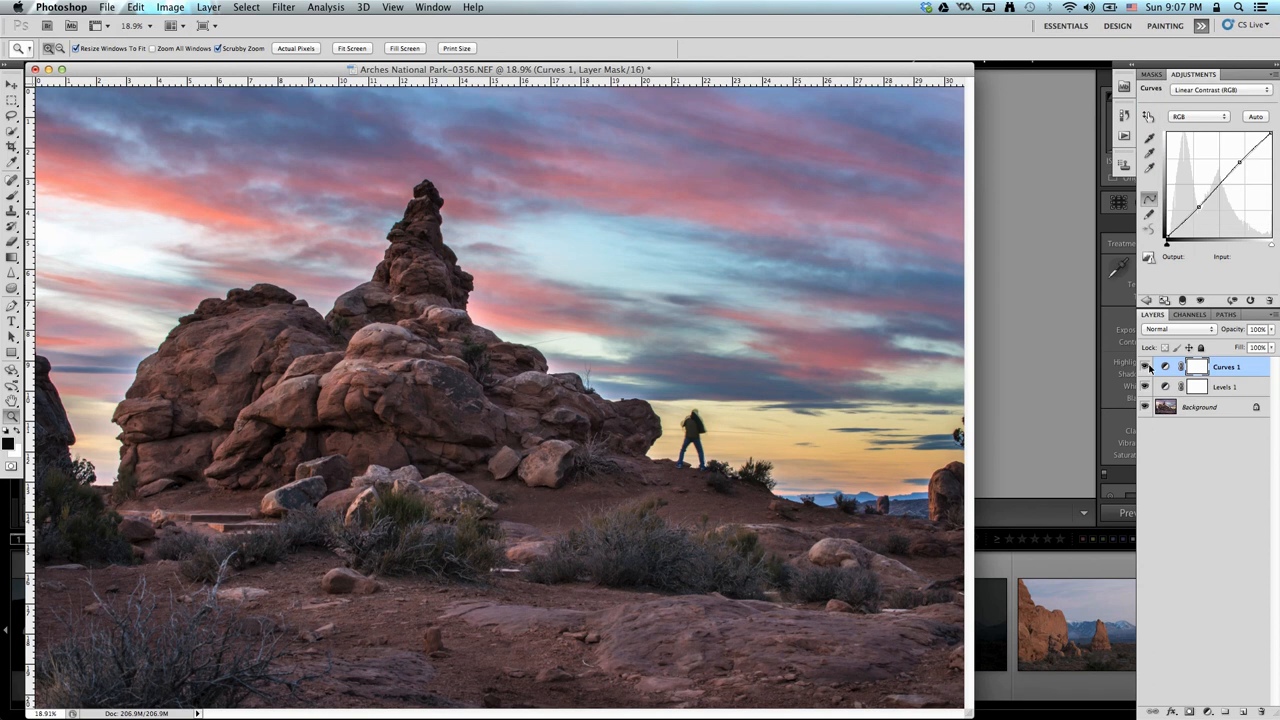
click(1146, 367)
click(1146, 367)
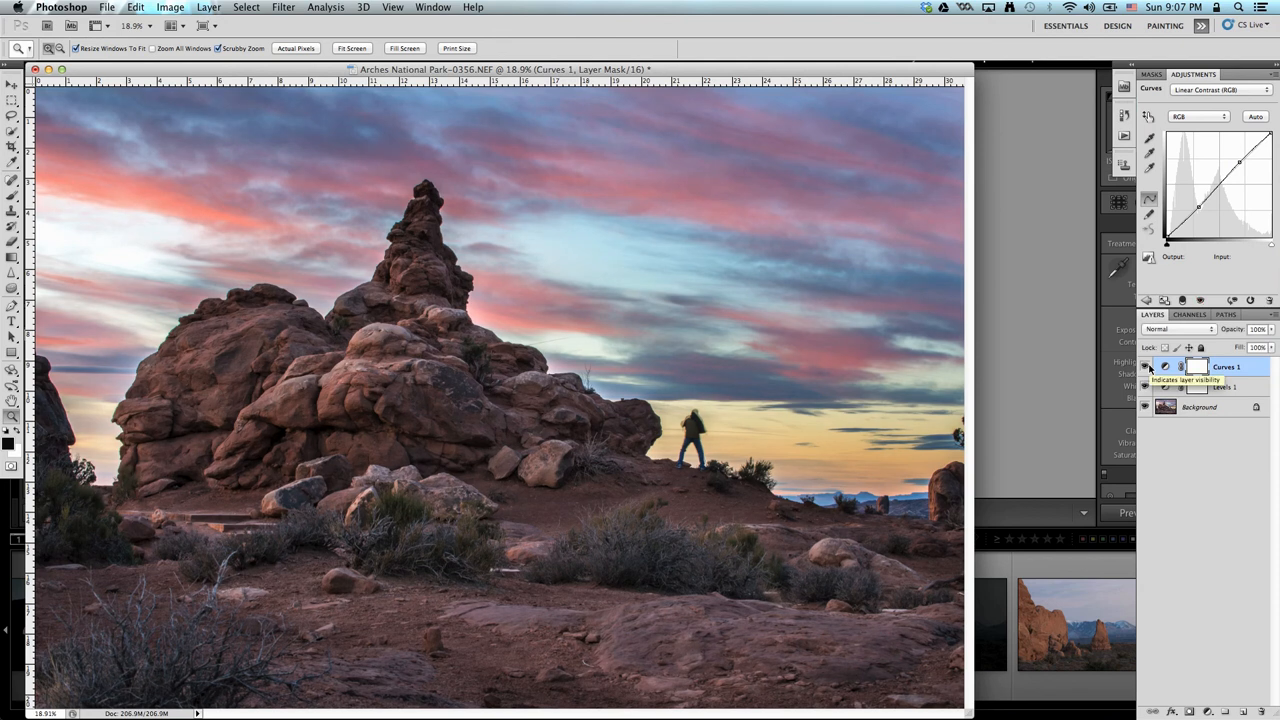
click(1146, 367)
click(1146, 367)
Step: Reduce the Curves adjustment layer's opacity to 38% and check its effect on the photo
drag(1271, 330, 1227, 346)
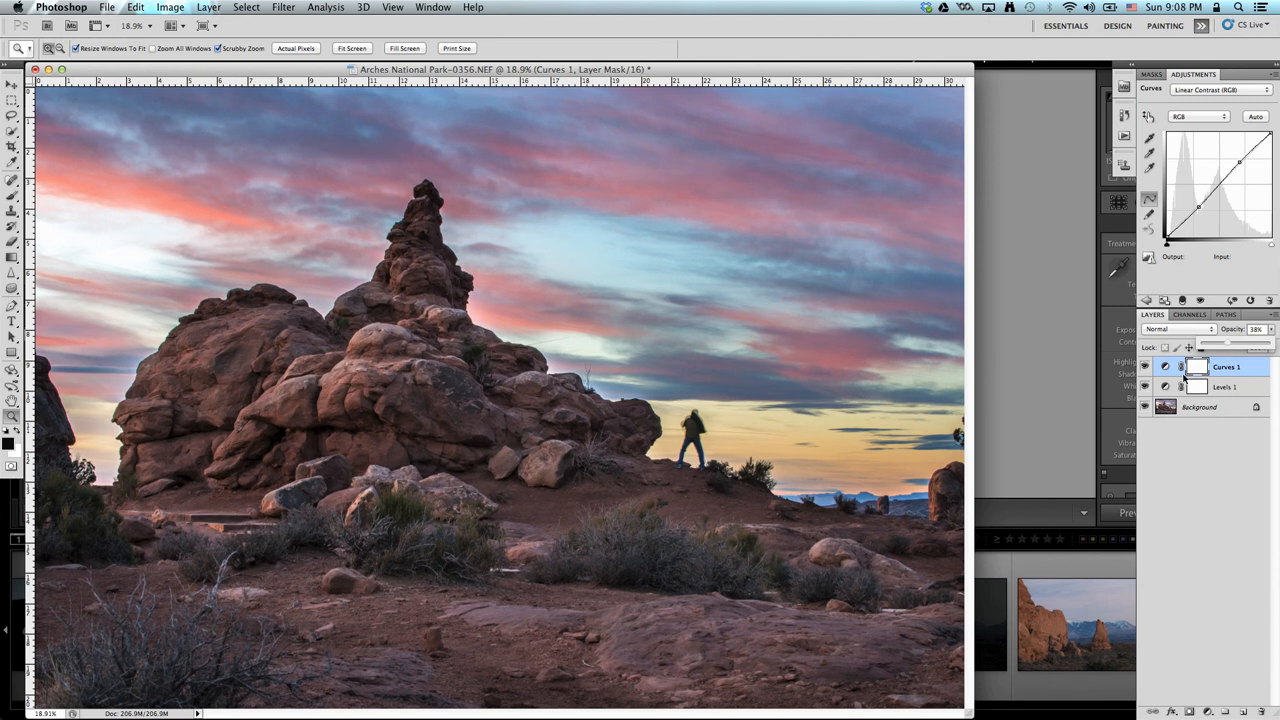
click(1146, 368)
click(1146, 368)
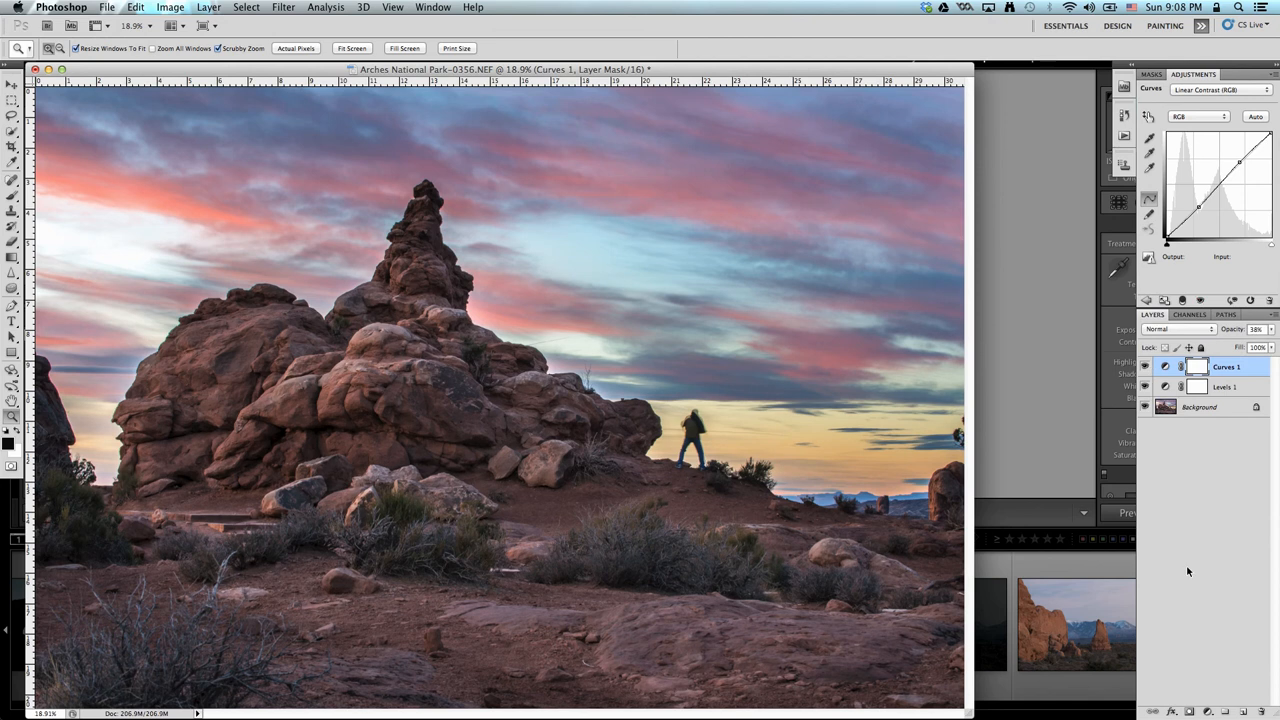
Step: Add a Brightness/Contrast adjustment layer with brightness 4 and contrast 8, then compare the photo with and without it
click(1207, 711)
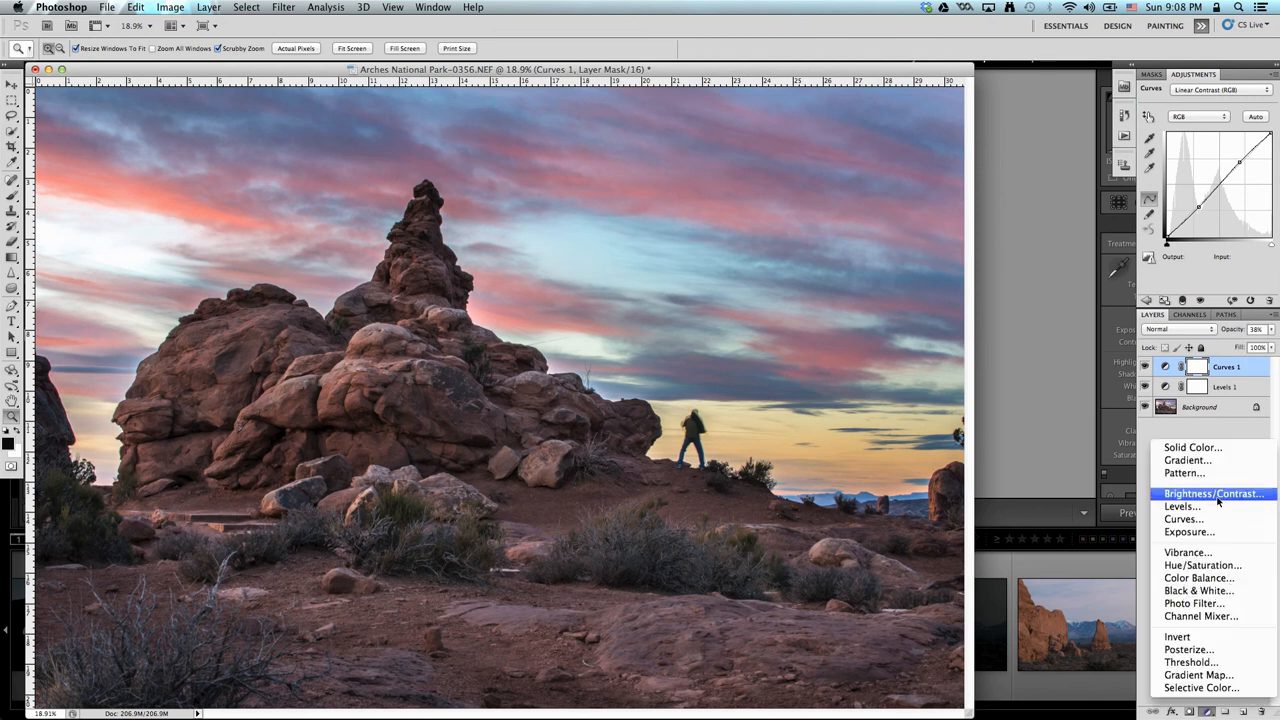
click(1215, 494)
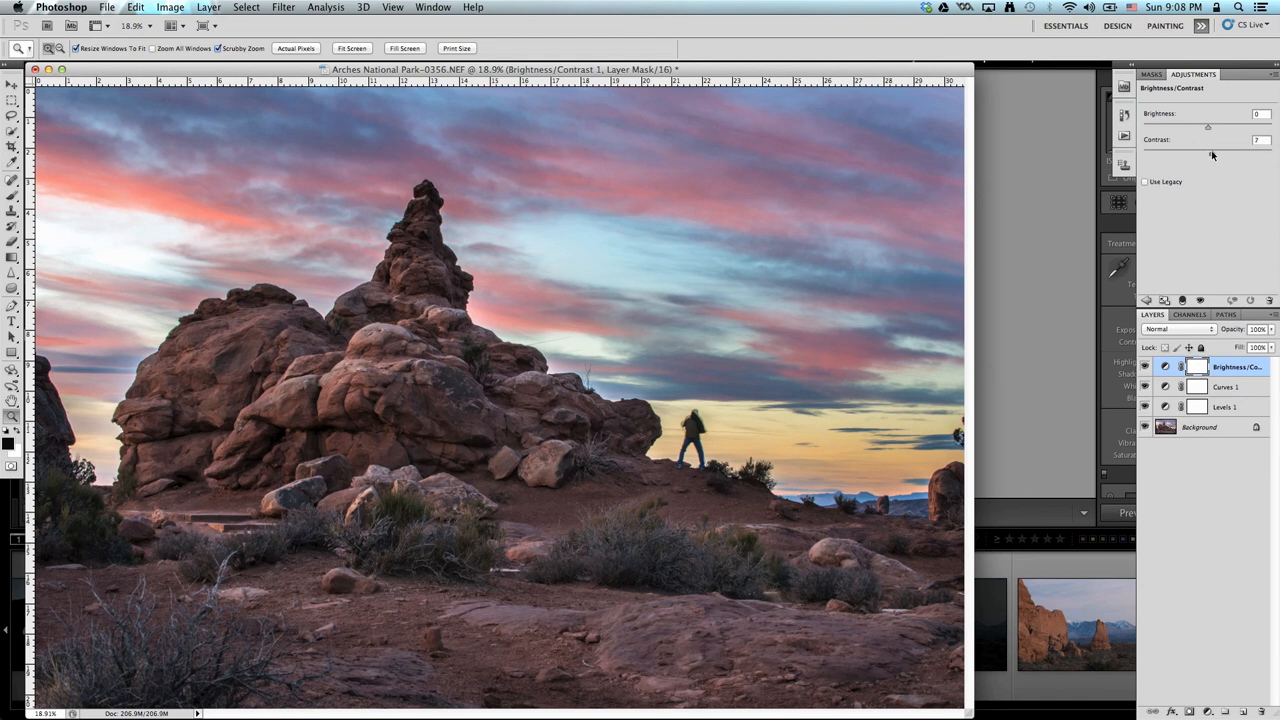
drag(1211, 155, 1213, 154)
click(1145, 367)
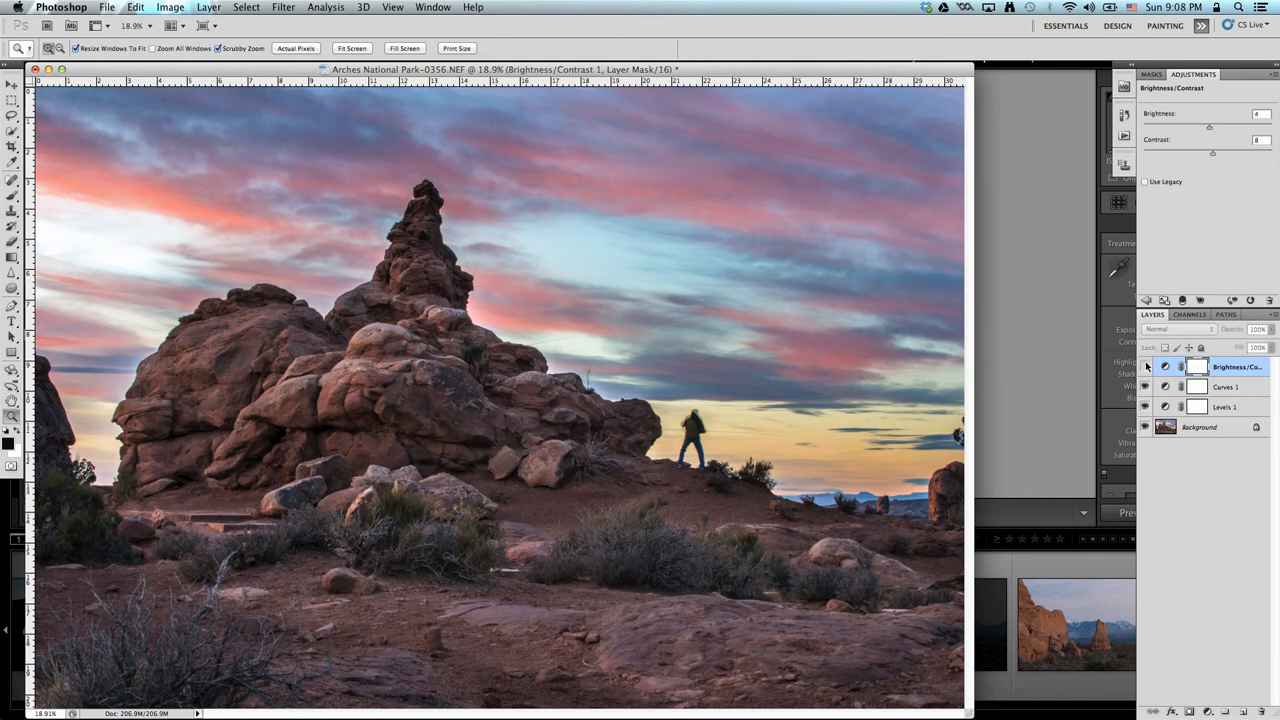
click(1145, 367)
click(1145, 367)
click(1145, 367)
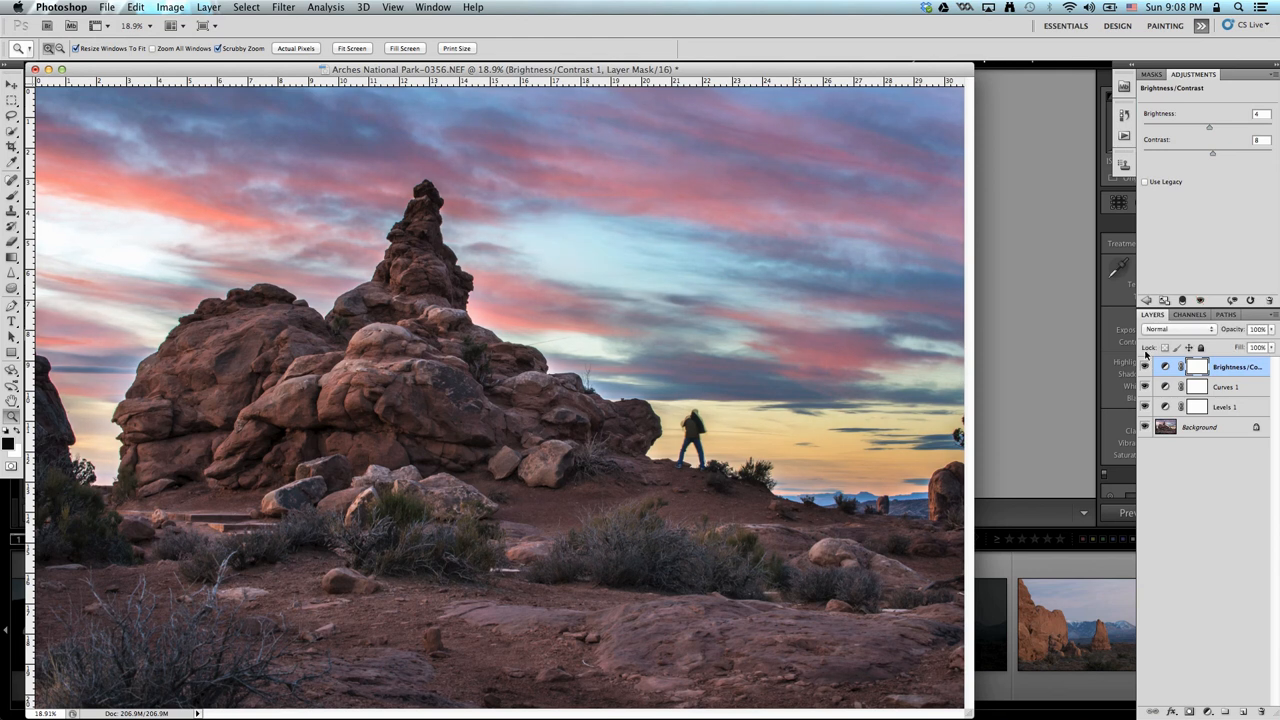
Step: Merge the three adjustment layers into the background and duplicate the merged result onto a new layer
shift+click(1211, 428)
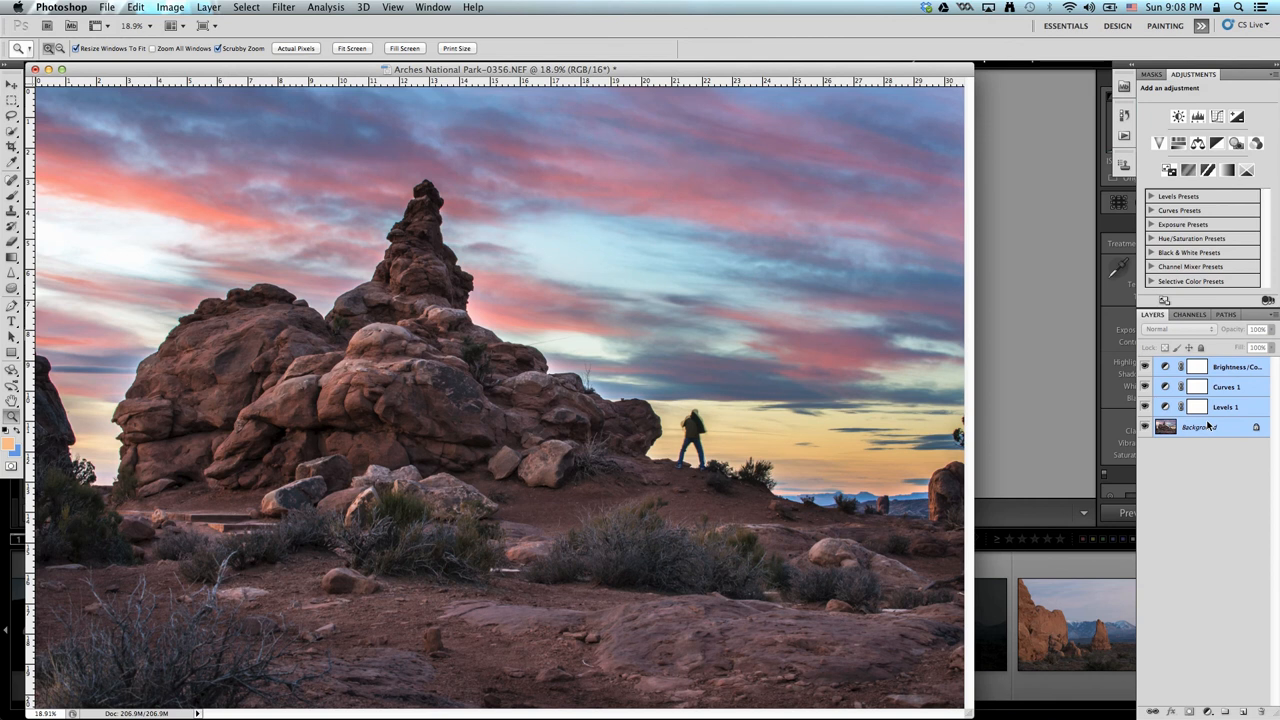
key(super+e)
key(super+j)
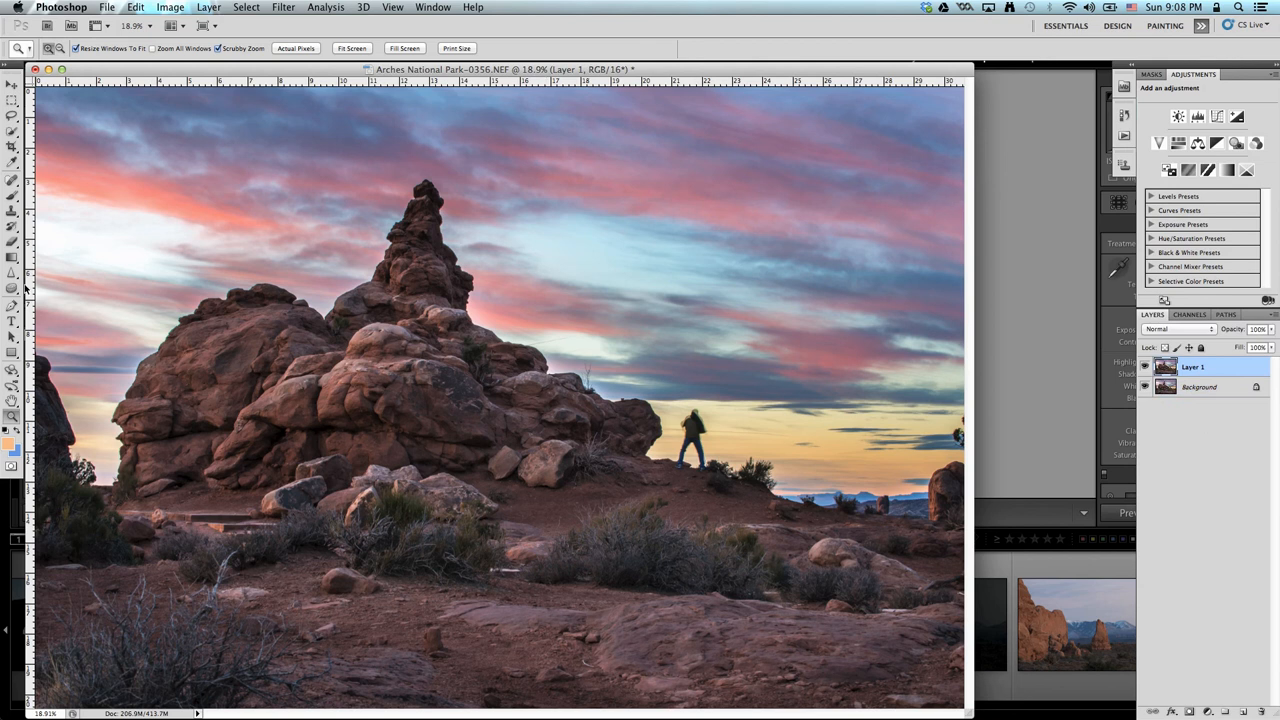
Step: Lighten the boulders in the middle of the rock formation using the Dodge tool with a 500 px brush
click(11, 289)
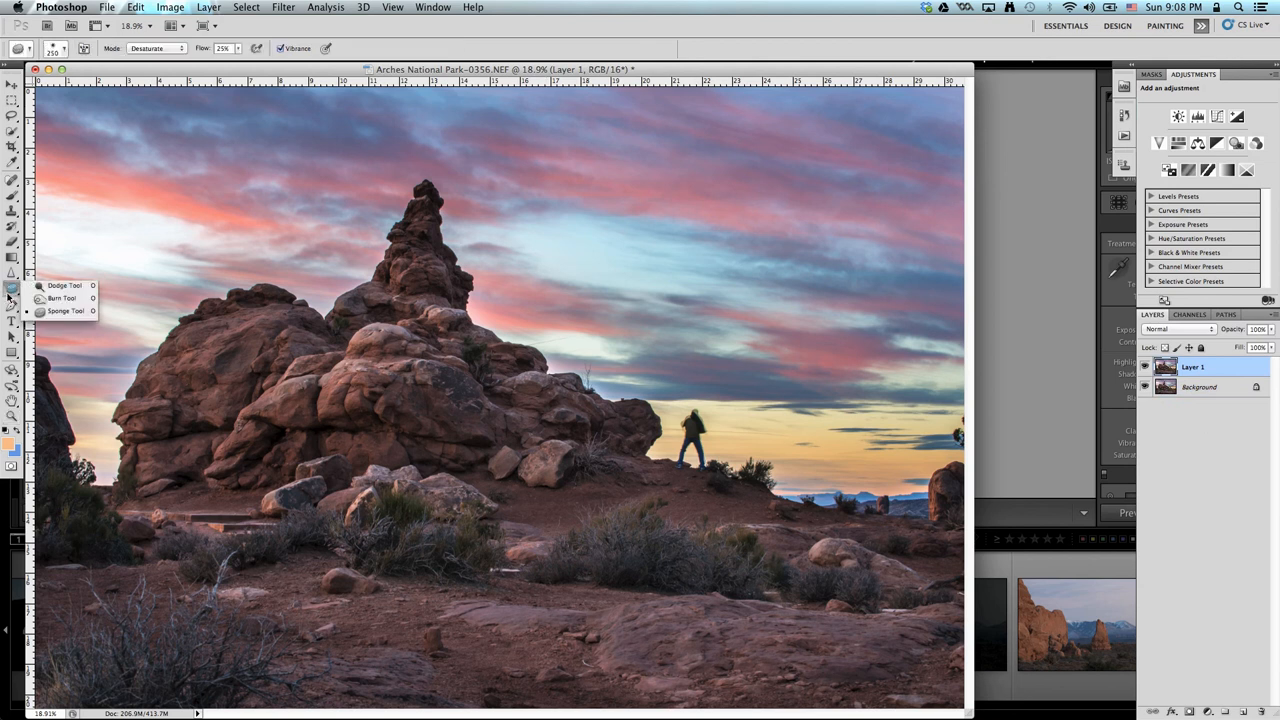
click(56, 286)
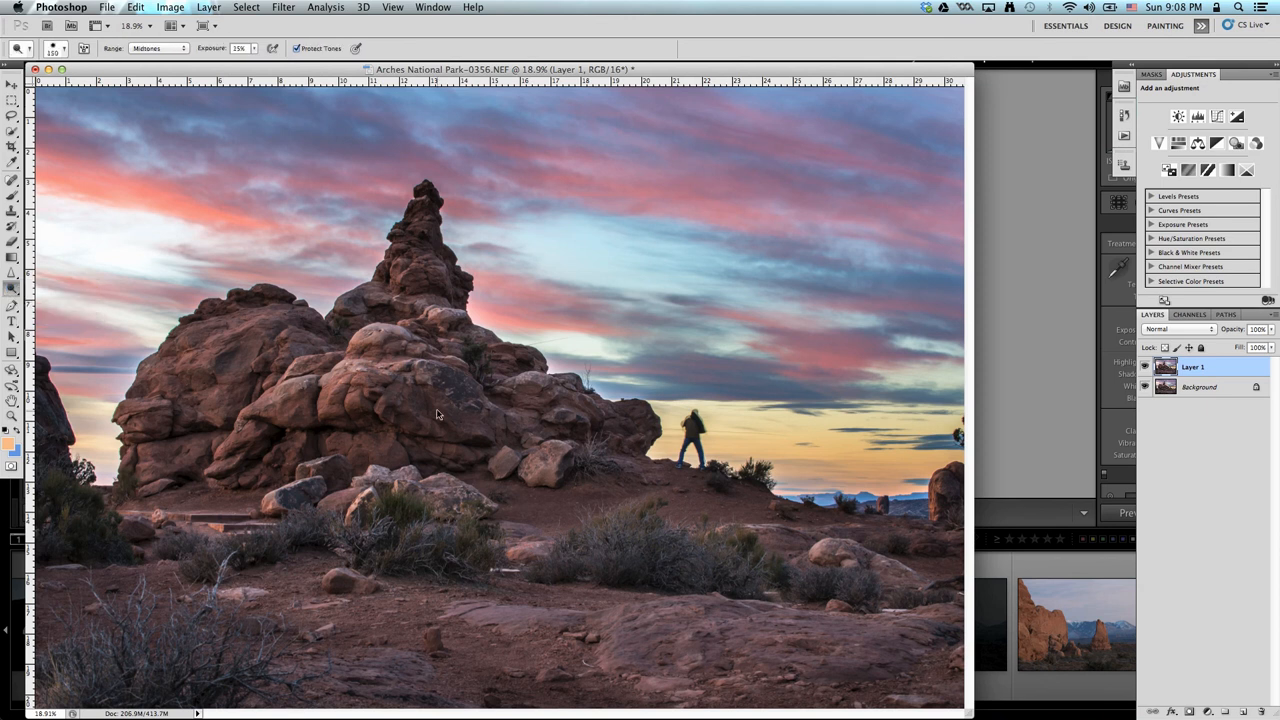
key(bracketright)
key(bracketright)
key(bracketright)
key(bracketright)
key(bracketright)
key(bracketright)
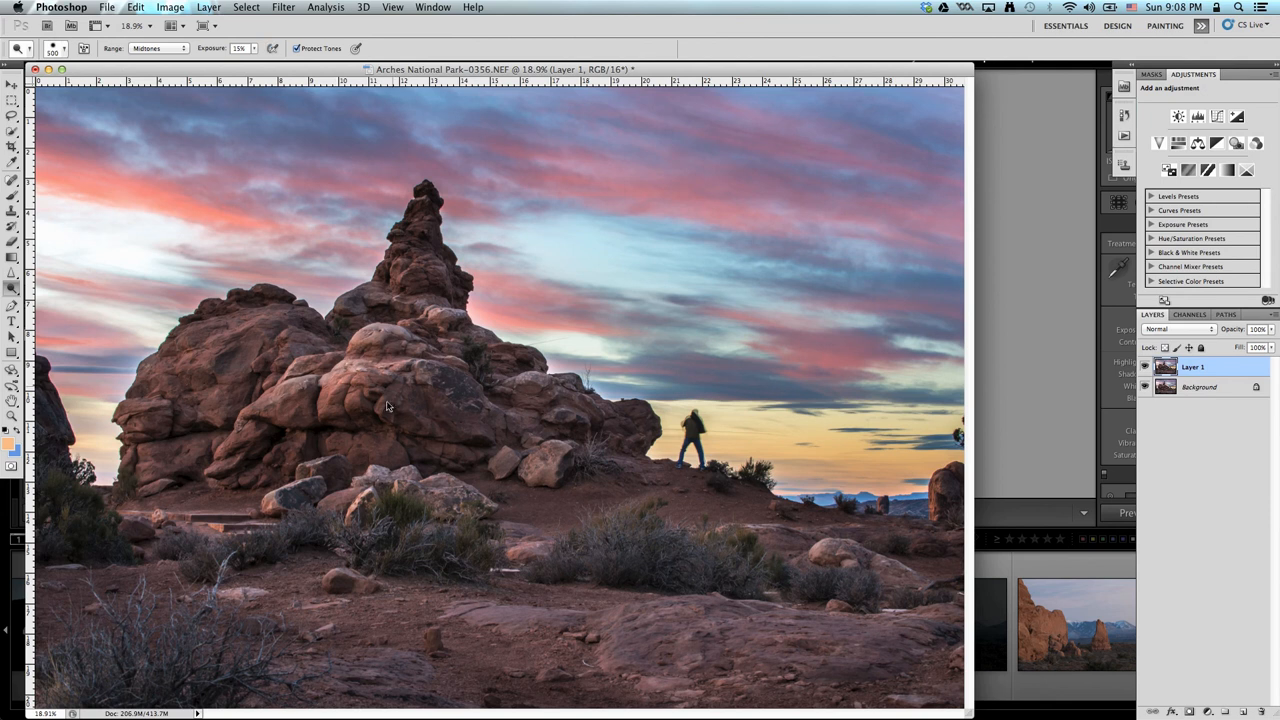
Step: Dodge more of the rock formation and the foreground bushes, varying the brush size between about 200 and 500 px
key(bracketleft)
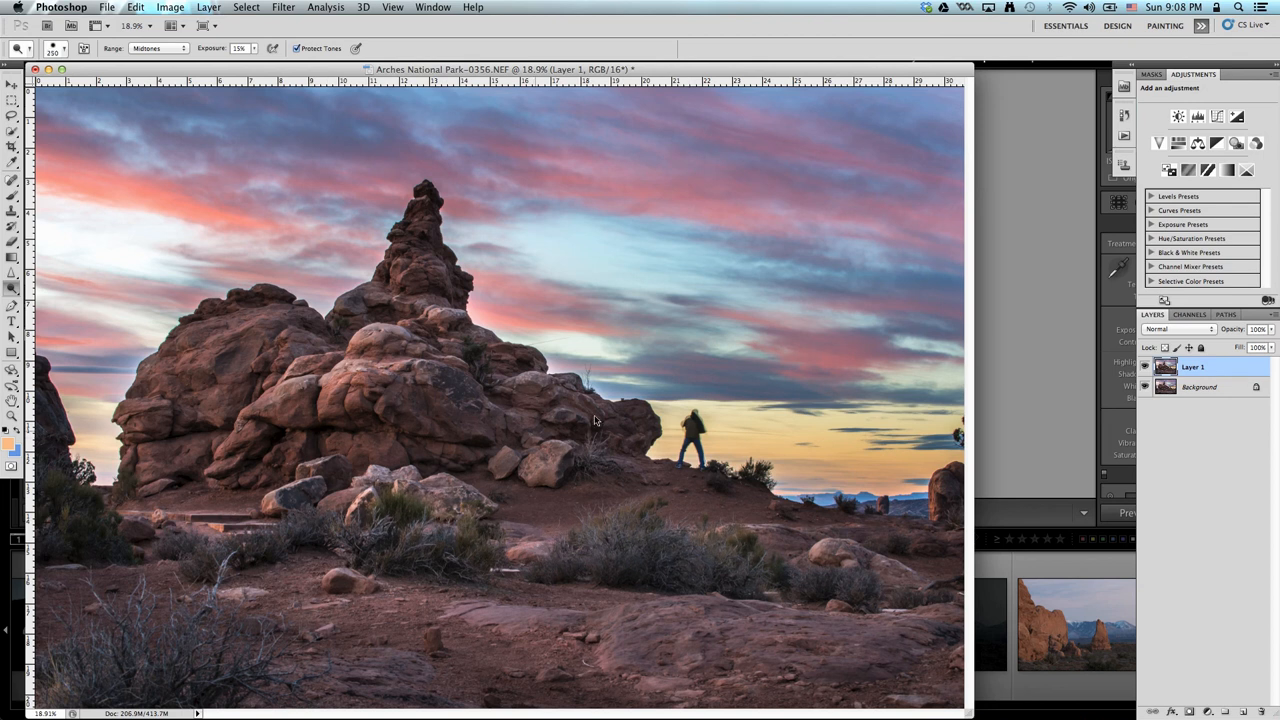
key(bracketright)
key(bracketleft)
key(bracketright)
key(bracketright)
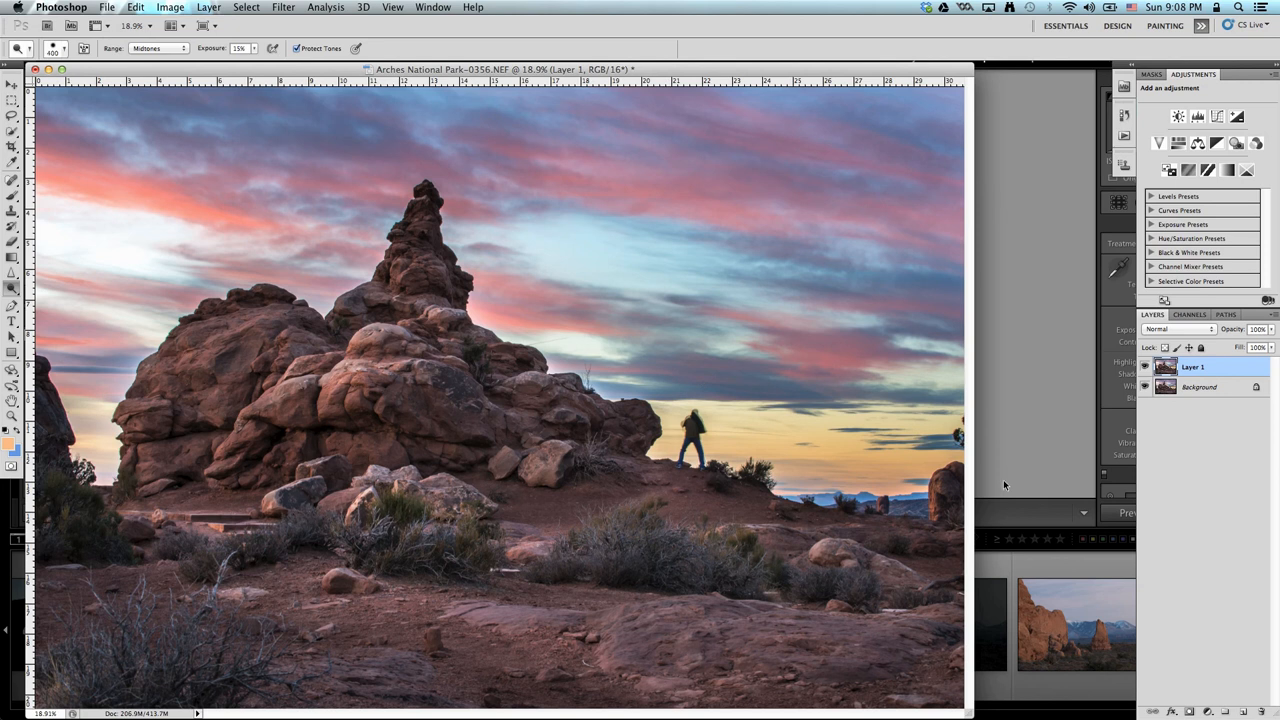
key(bracketright)
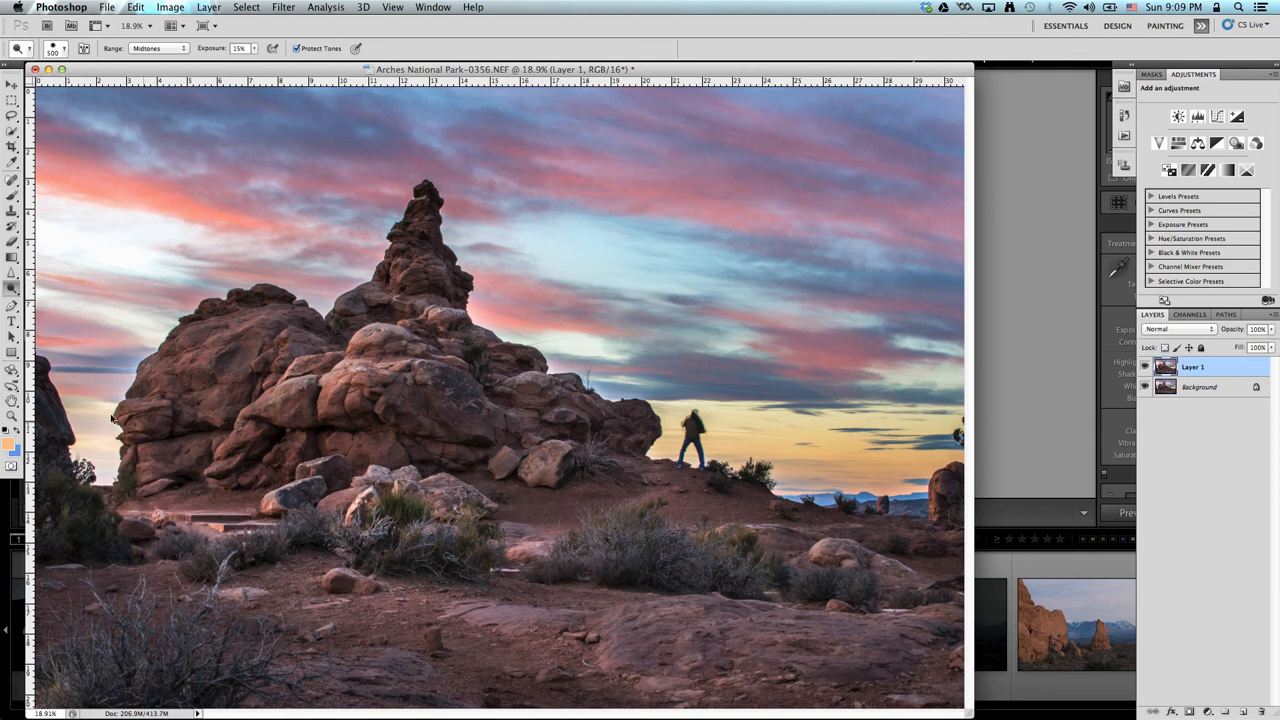
key(bracketright)
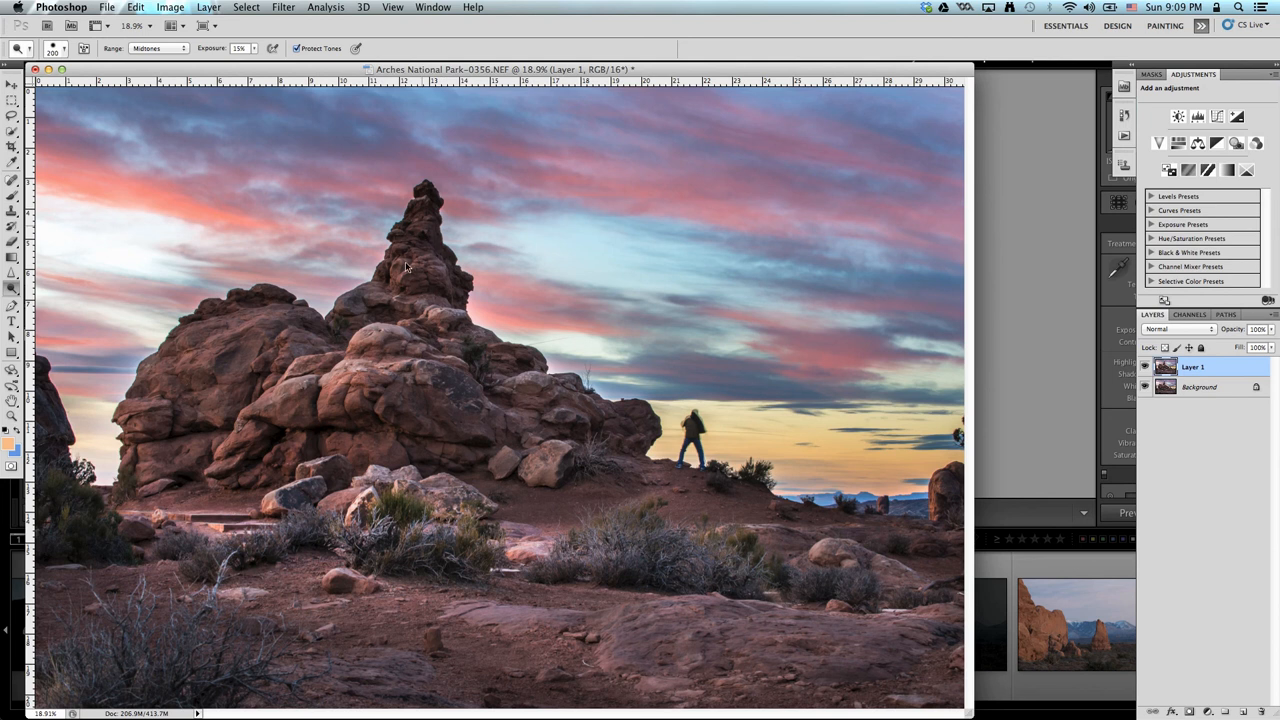
Step: Dodge details on the rock spire and the boulders below it with a smaller 150 px brush
key(super+plus)
key(super+plus)
key(super+plus)
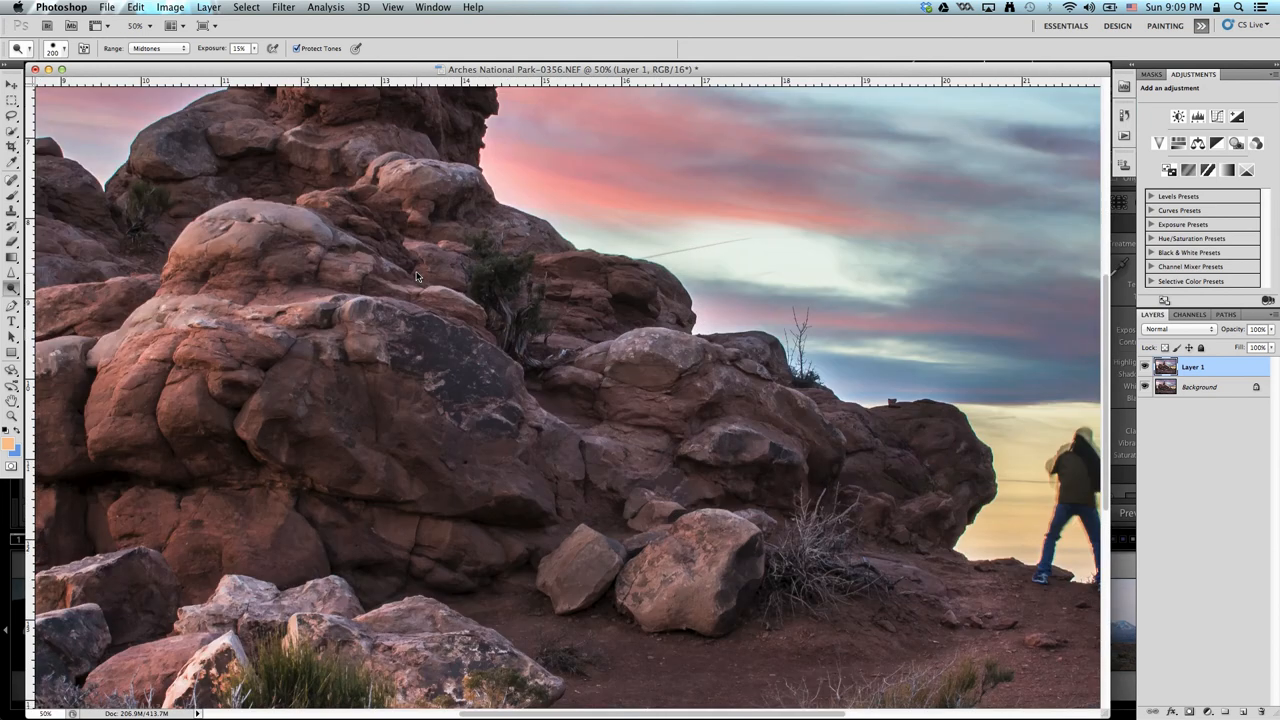
drag(412, 254, 513, 702)
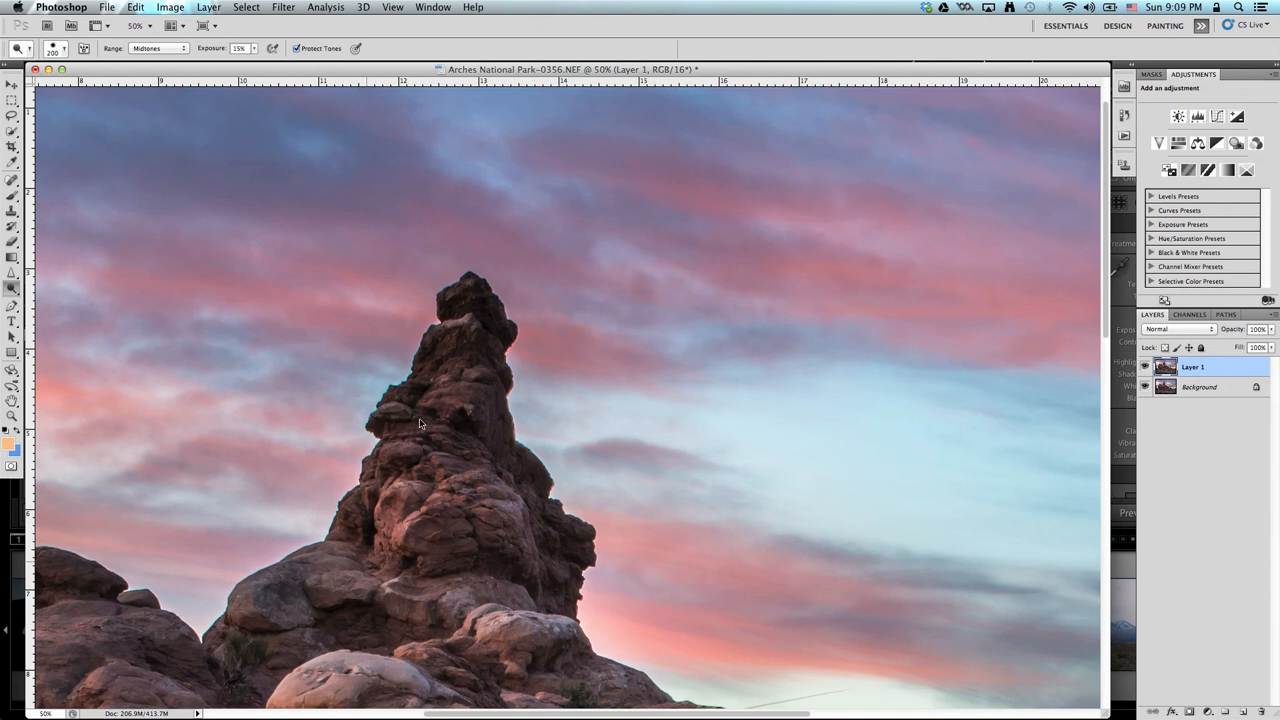
key(bracketleft)
key(bracketleft)
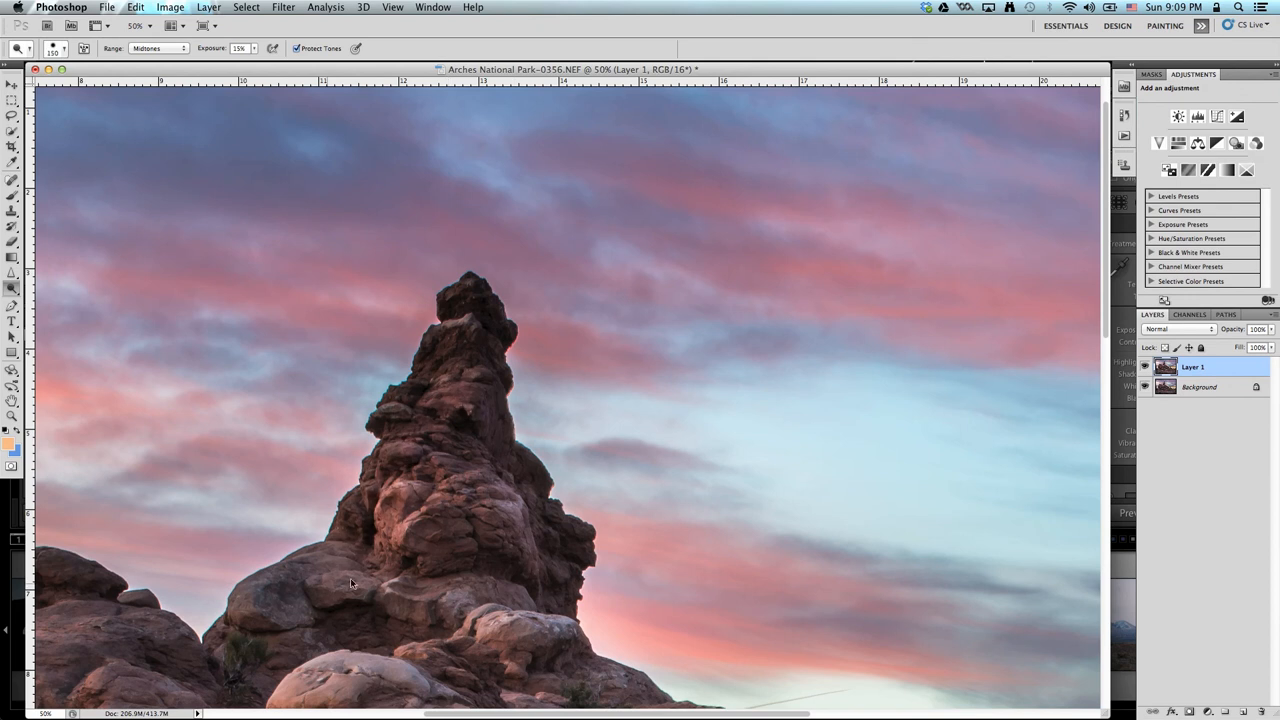
drag(340, 649, 479, 399)
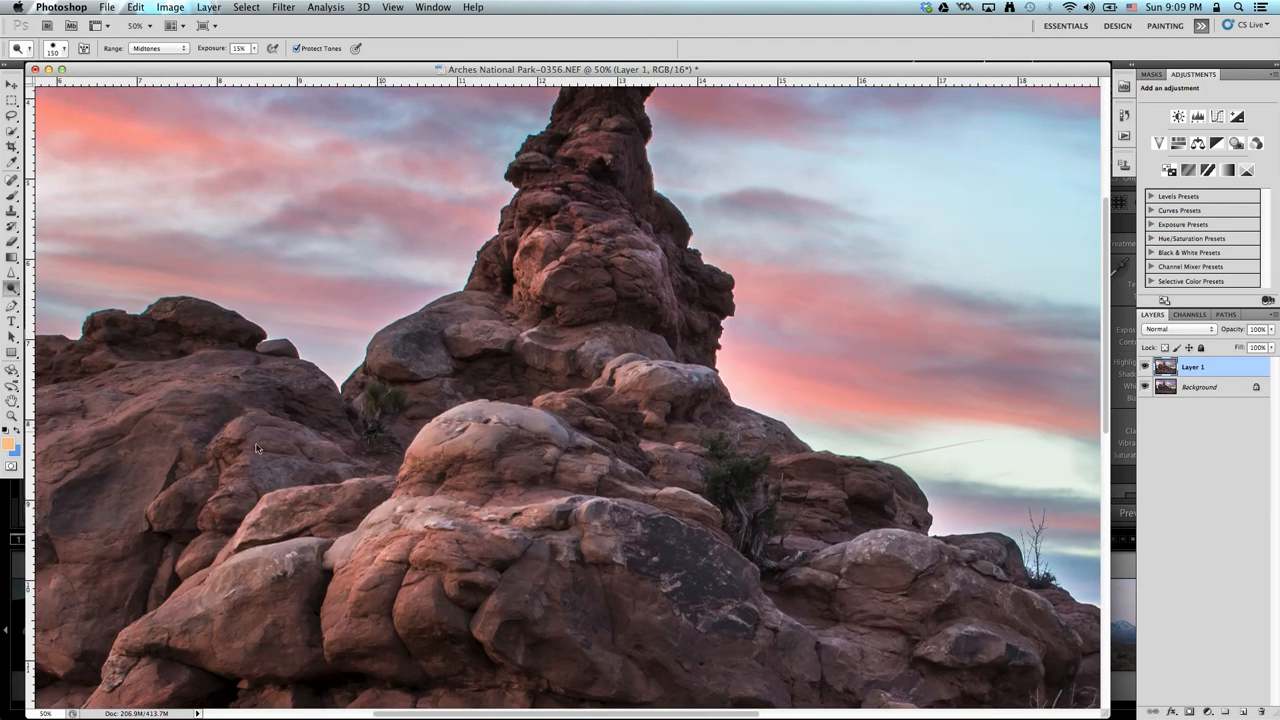
drag(370, 575, 510, 375)
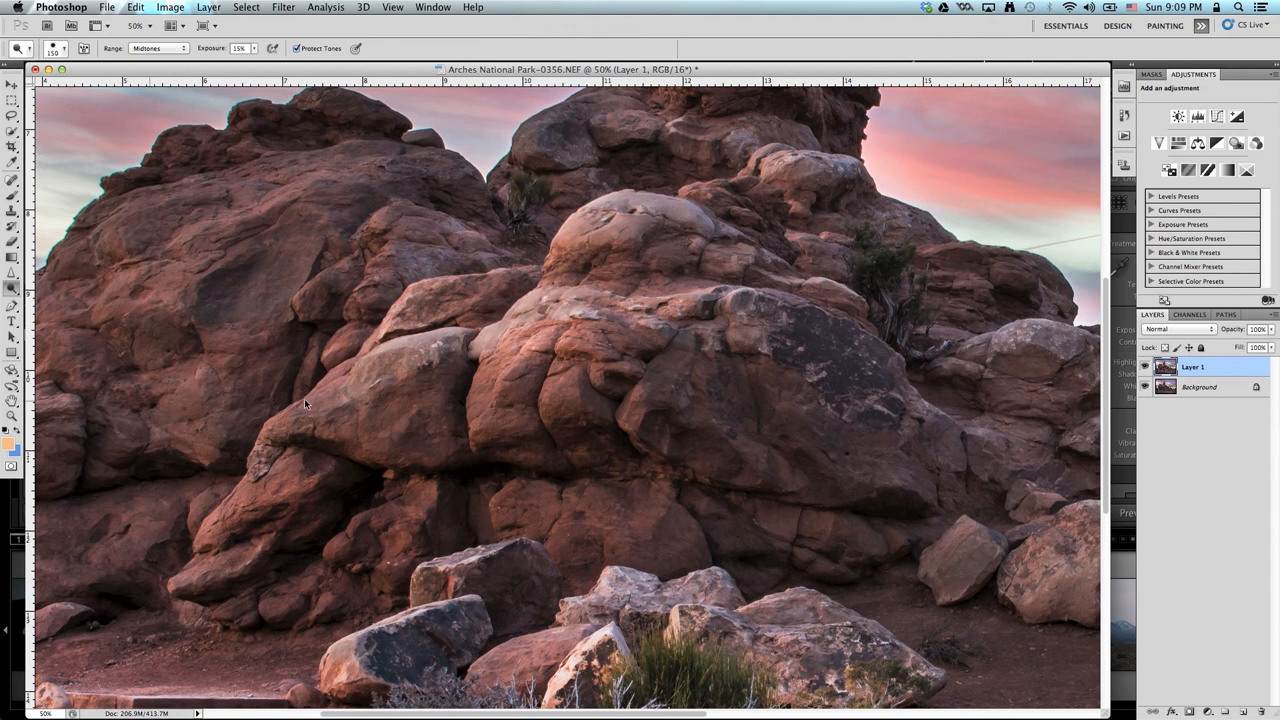
Step: Dodge more of the rock formation with the whole rock in view, varying the brush size between about 200 and 400 px
key(super+minus)
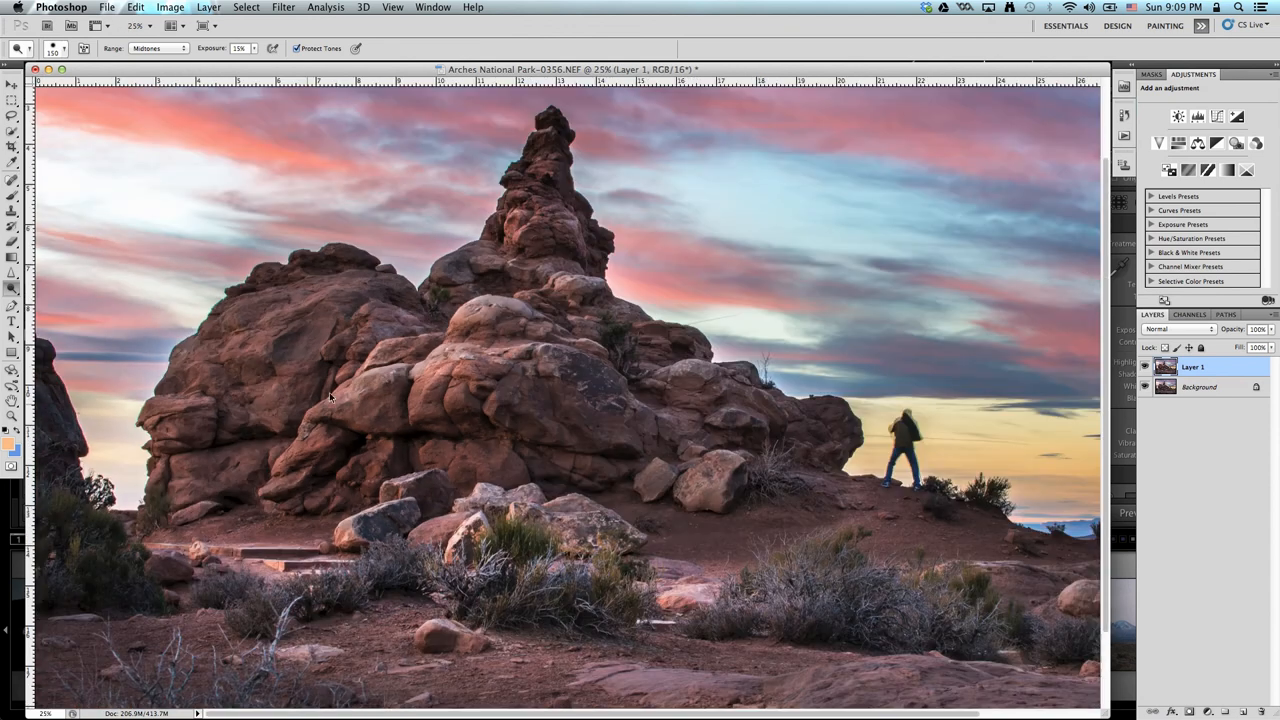
key(bracketright)
key(bracketright)
key(bracketright)
key(bracketright)
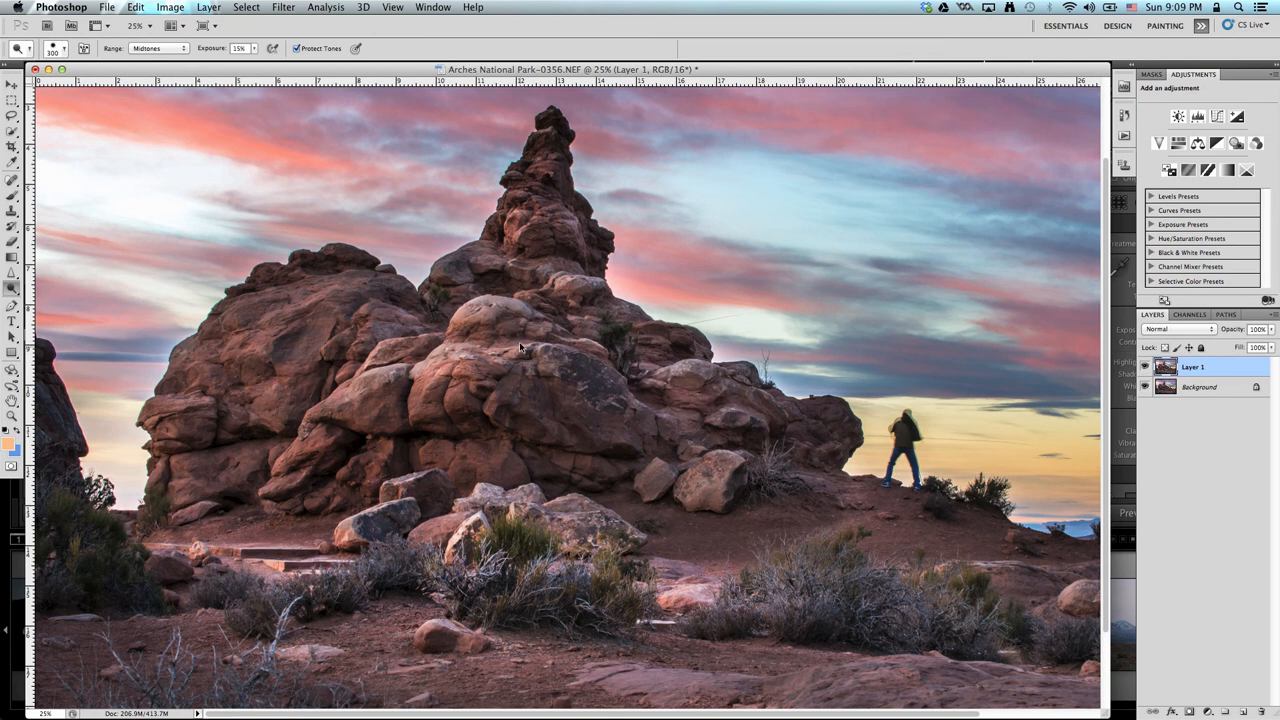
key(bracketleft)
key(bracketleft)
key(bracketright)
key(bracketright)
key(bracketright)
key(bracketright)
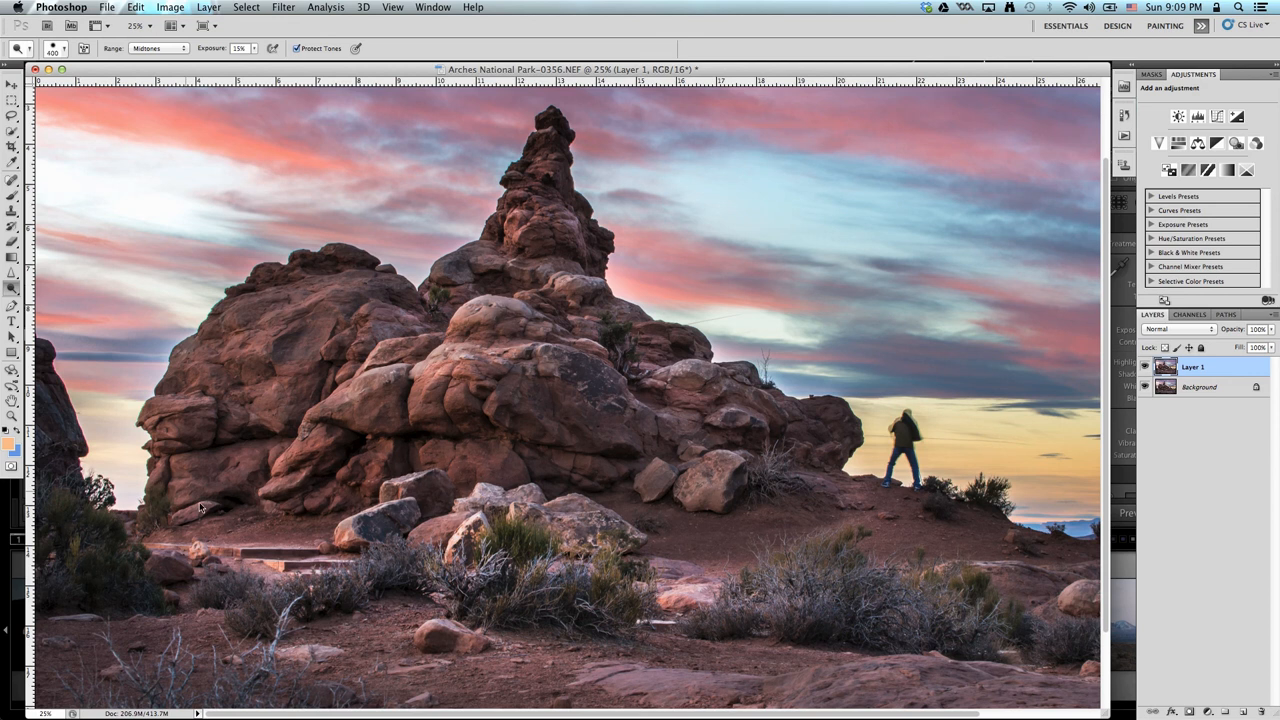
key(bracketleft)
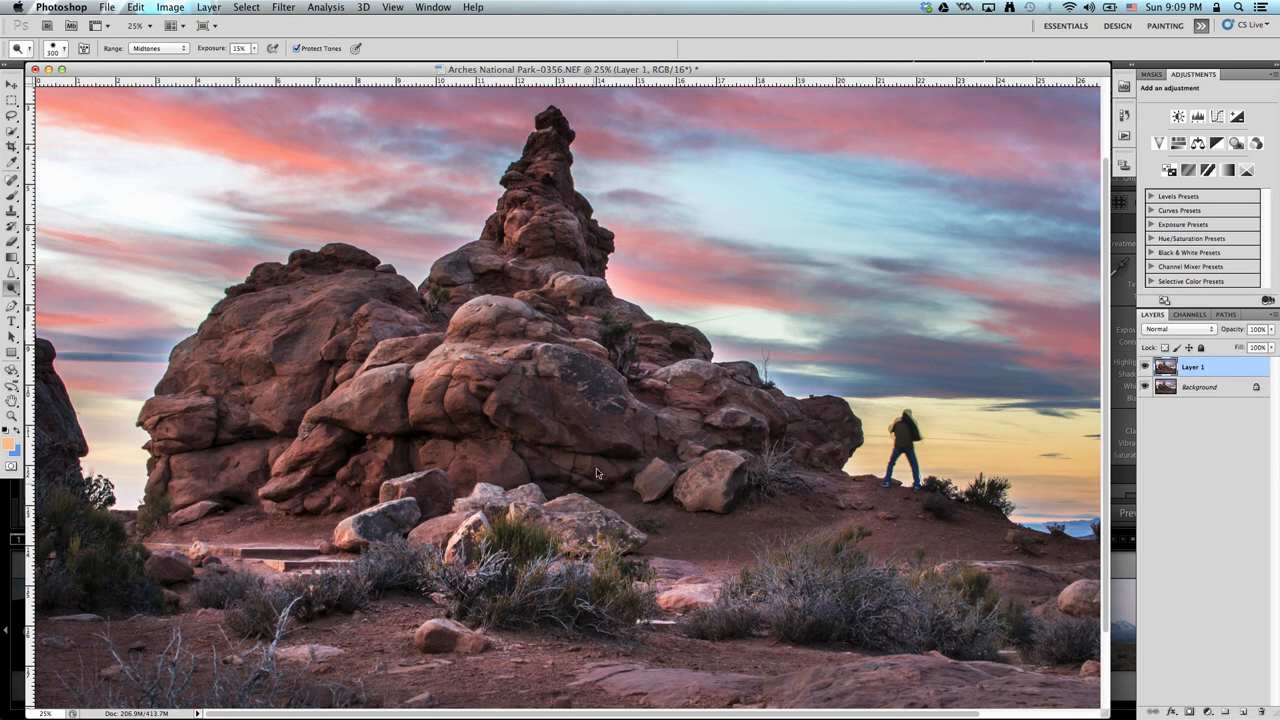
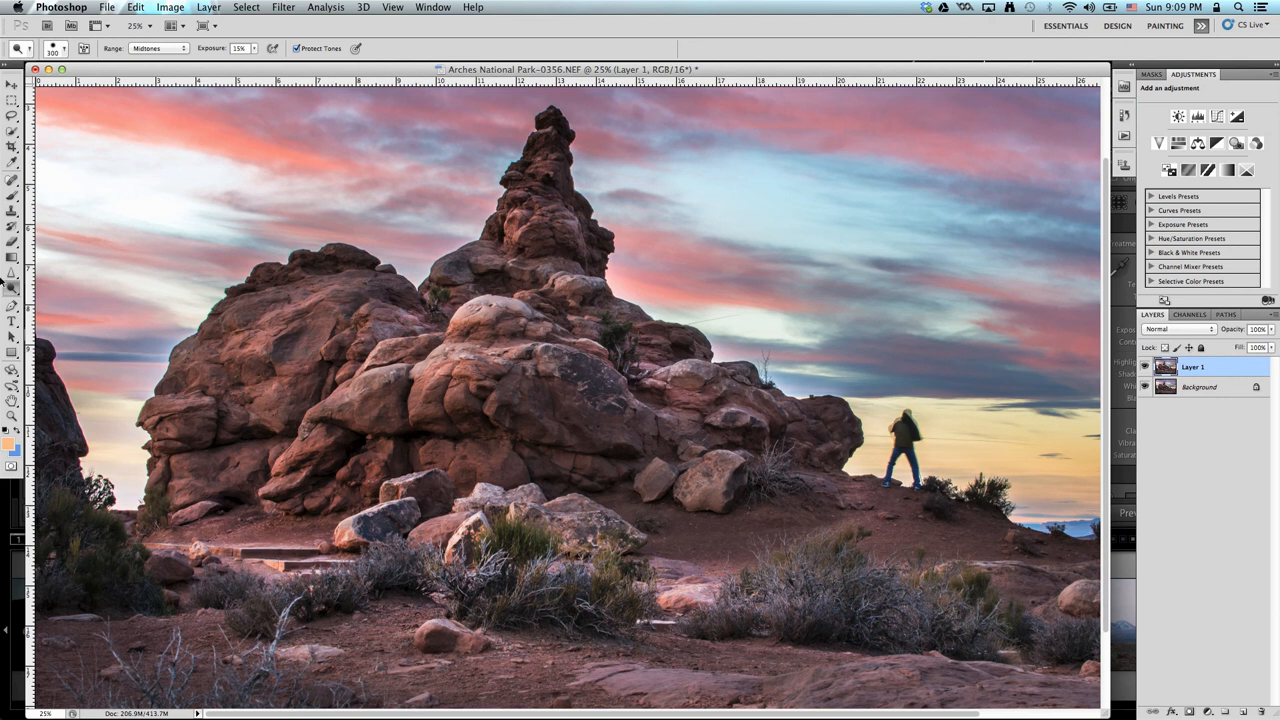
Step: Darken the foreground ground and bushes using the Burn tool at 20% exposure with 600 to 700 px brushes
drag(10, 283, 55, 300)
drag(212, 565, 320, 588)
key(bracketright)
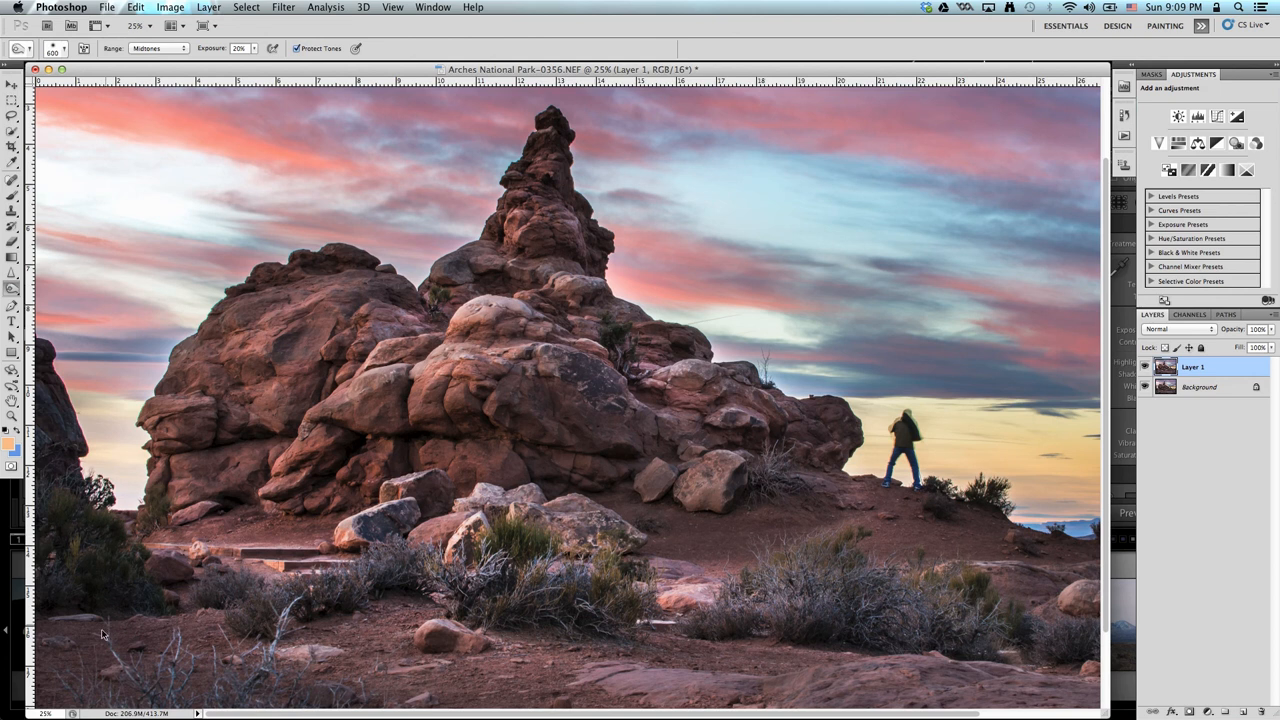
key(bracketright)
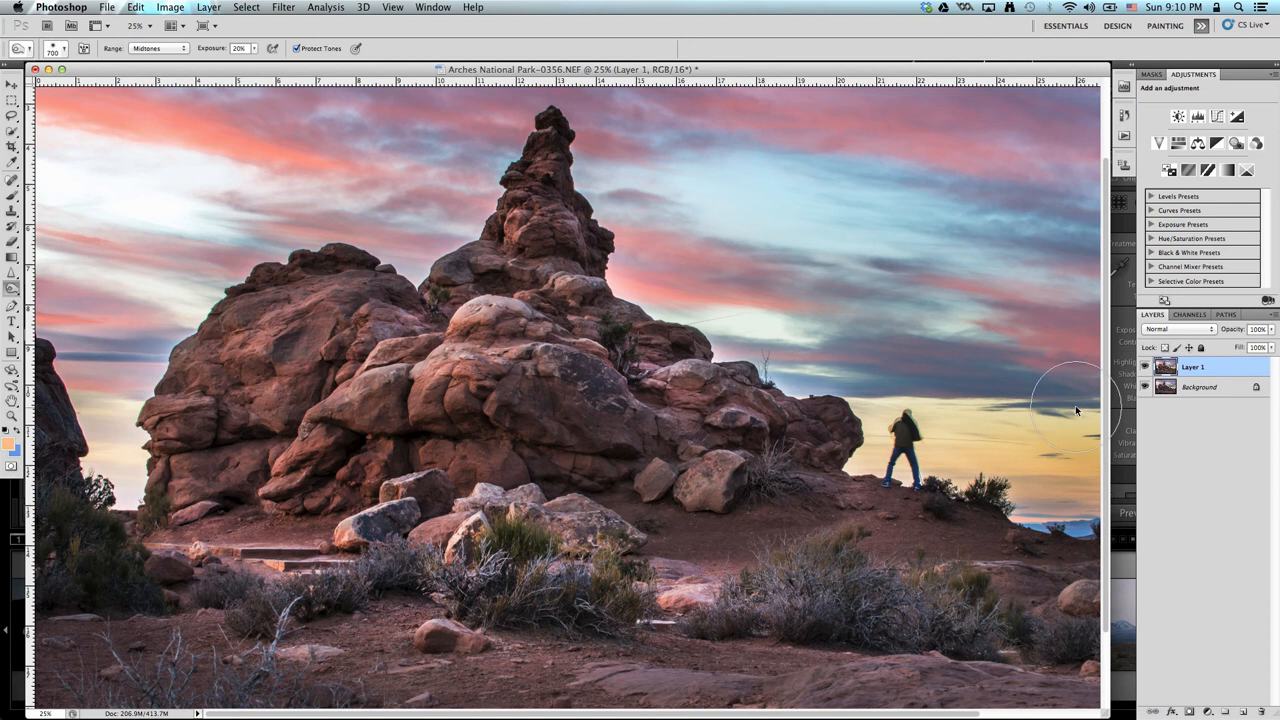
Step: Burn the upper sky and the outer edges of the photo with a large 1100 px brush
key(super+minus)
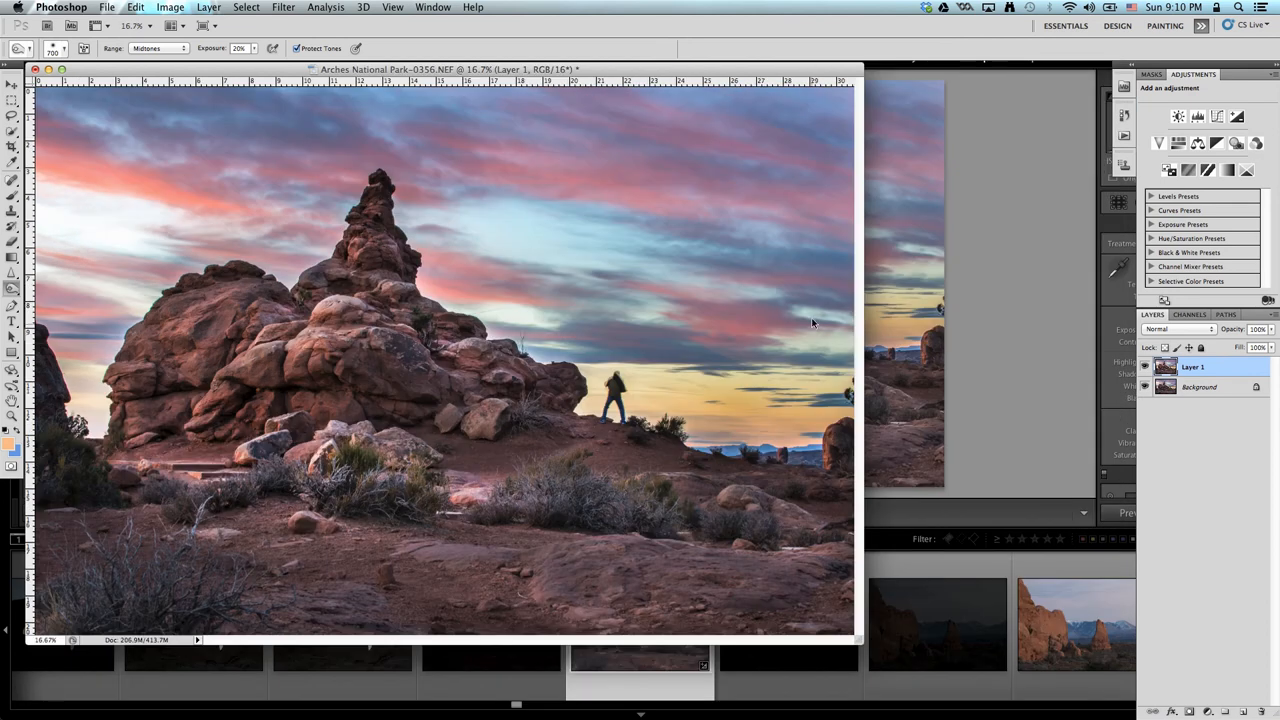
key(bracketright)
key(bracketright)
key(bracketright)
key(bracketright)
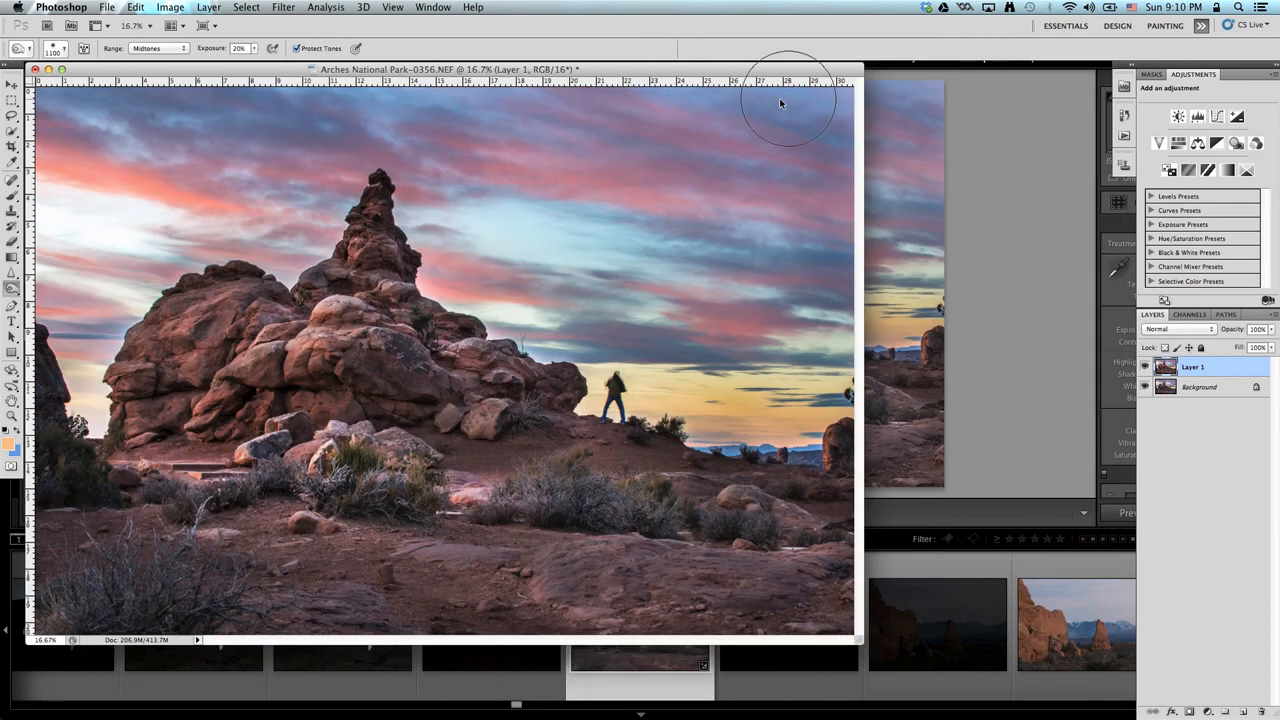
mouse_move(780, 103)
mouse_down()
mouse_move(340, 112)
mouse_move(75, 135)
mouse_move(85, 410)
mouse_up()
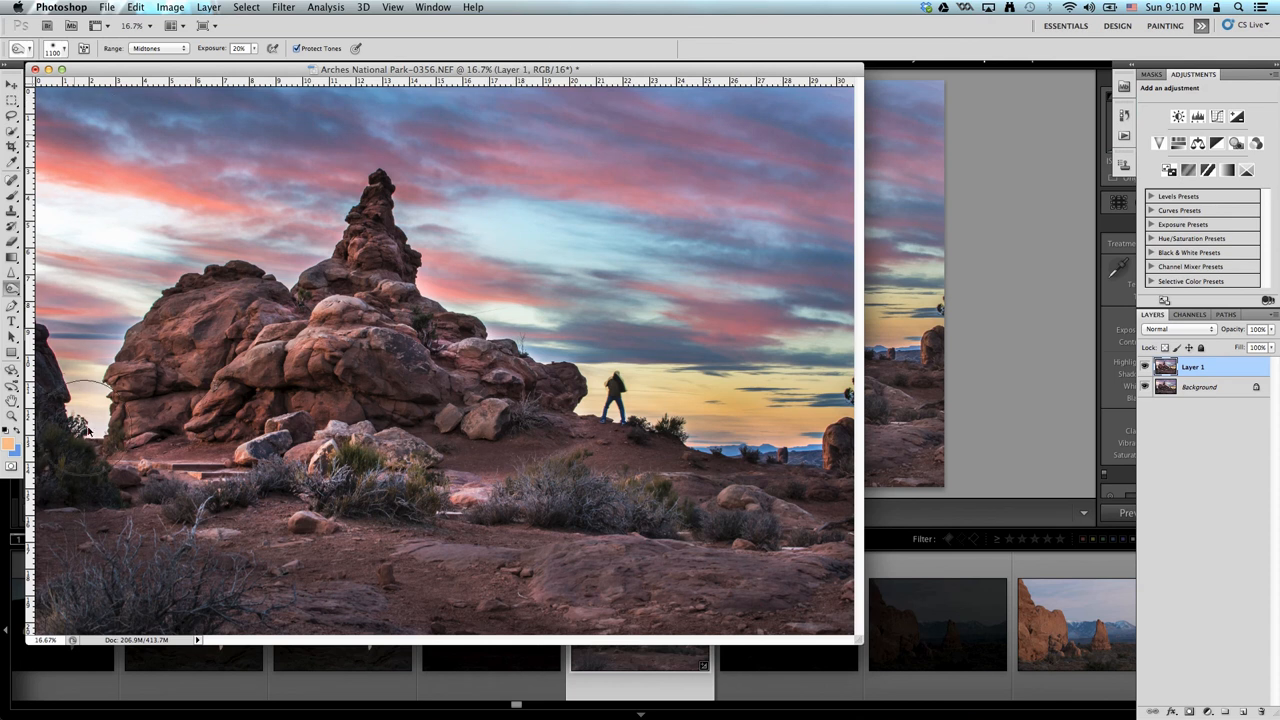
Step: Burn smaller shadow areas around the base of the rocks and the foreground, varying the brush between about 200 and 400 px
key(bracketleft)
key(bracketleft)
key(bracketleft)
key(bracketleft)
key(bracketleft)
key(bracketleft)
key(bracketleft)
key(bracketleft)
key(bracketleft)
key(bracketright)
key(bracketright)
key(bracketright)
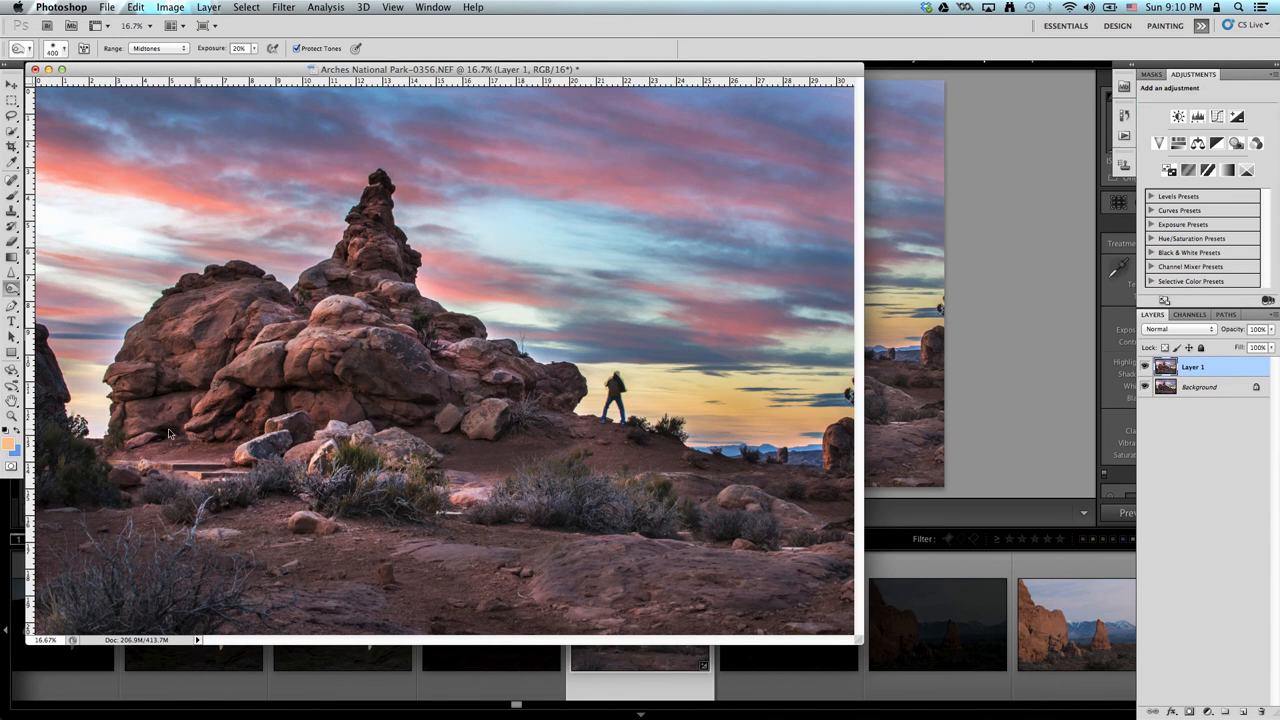
key(bracketleft)
key(bracketleft)
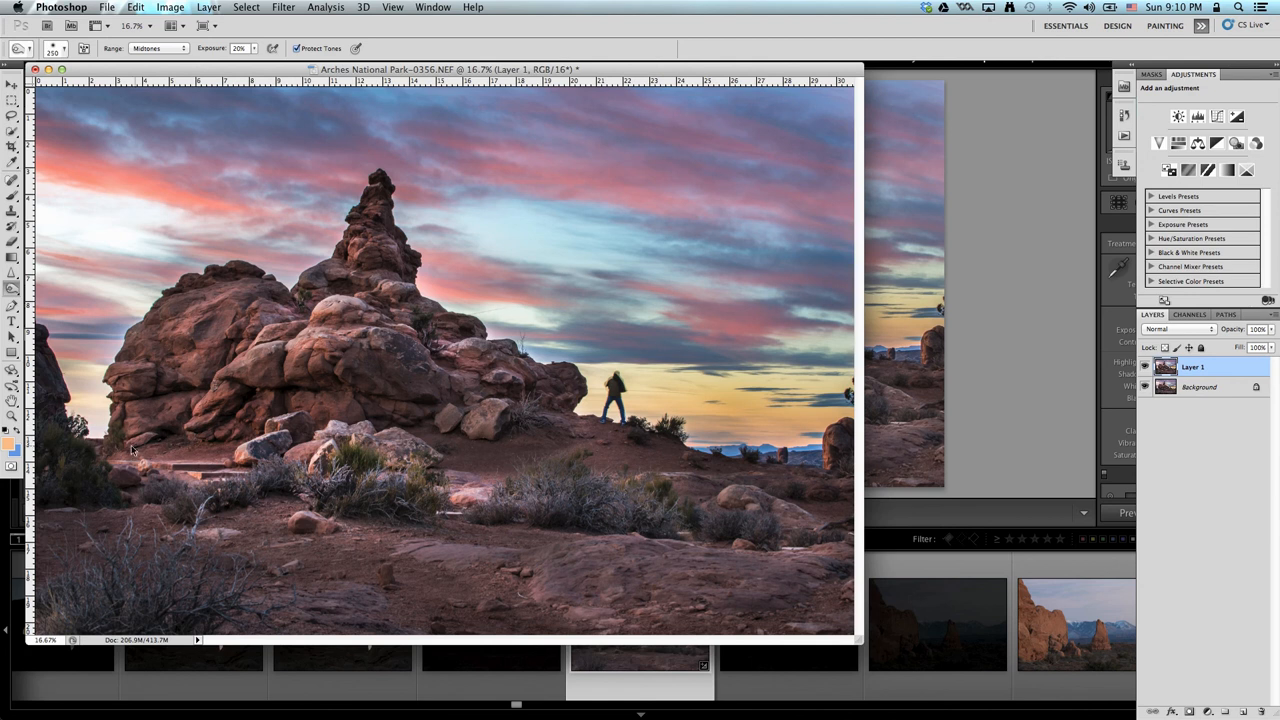
key(bracketleft)
key(bracketright)
key(bracketright)
key(bracketright)
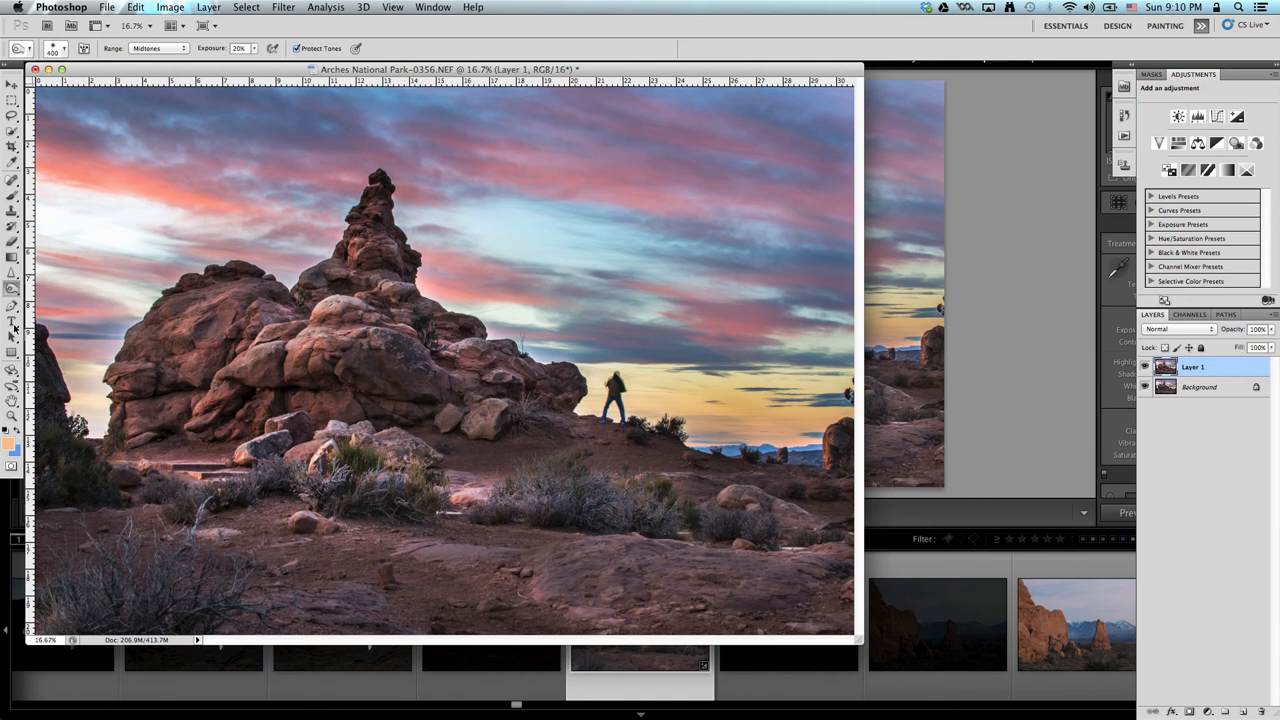
Step: Compare the photo with and without the dodging and burning by toggling the visibility of Layer 1
click(1146, 367)
click(1146, 367)
click(1146, 367)
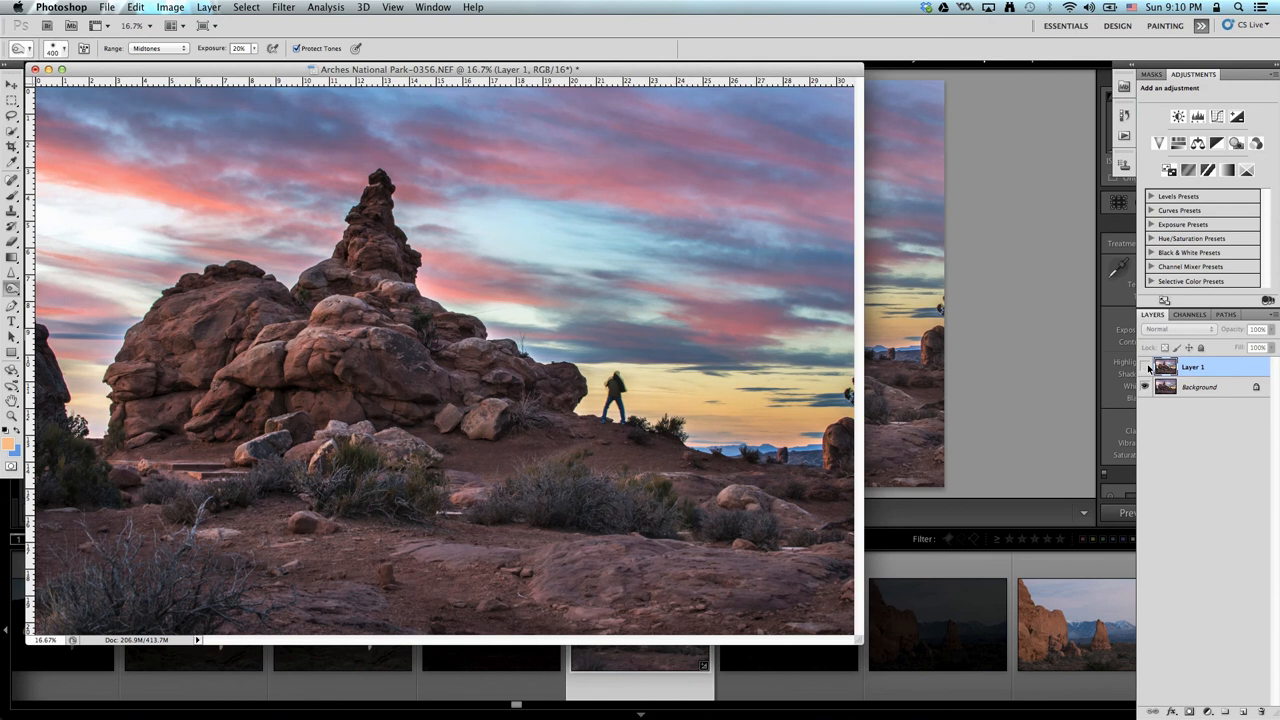
click(1146, 367)
click(1146, 367)
click(1146, 367)
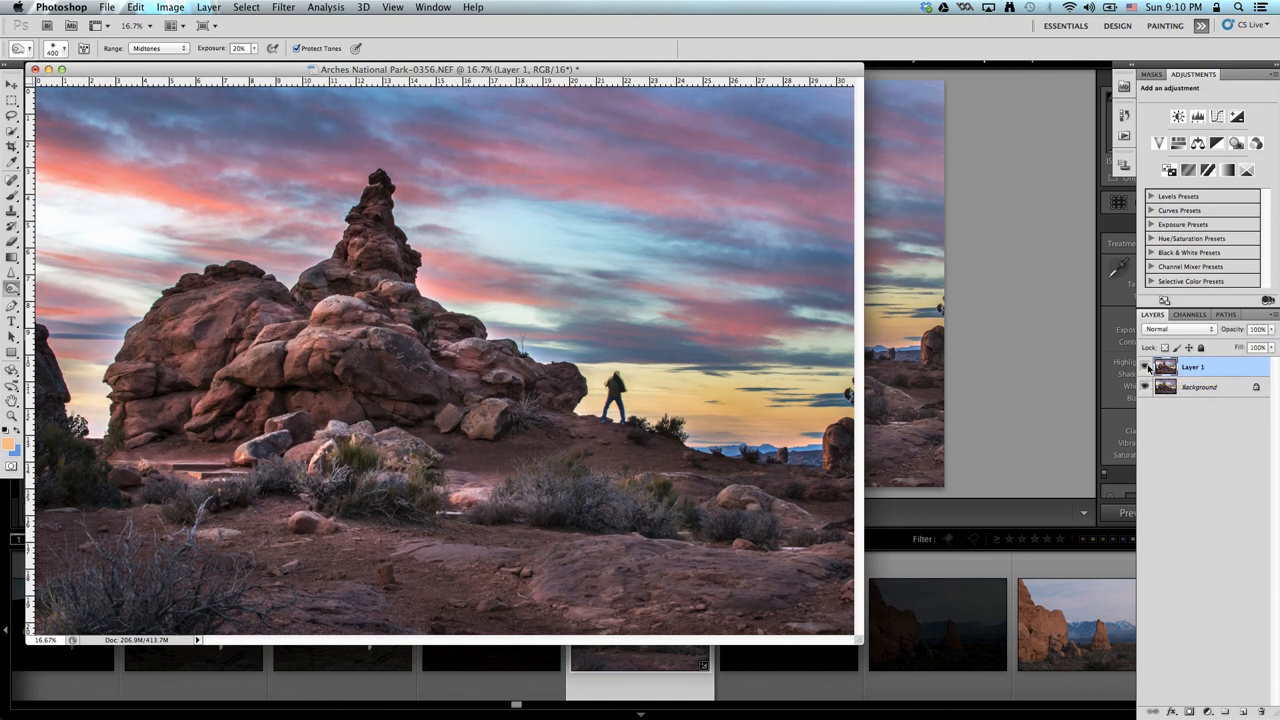
click(1146, 367)
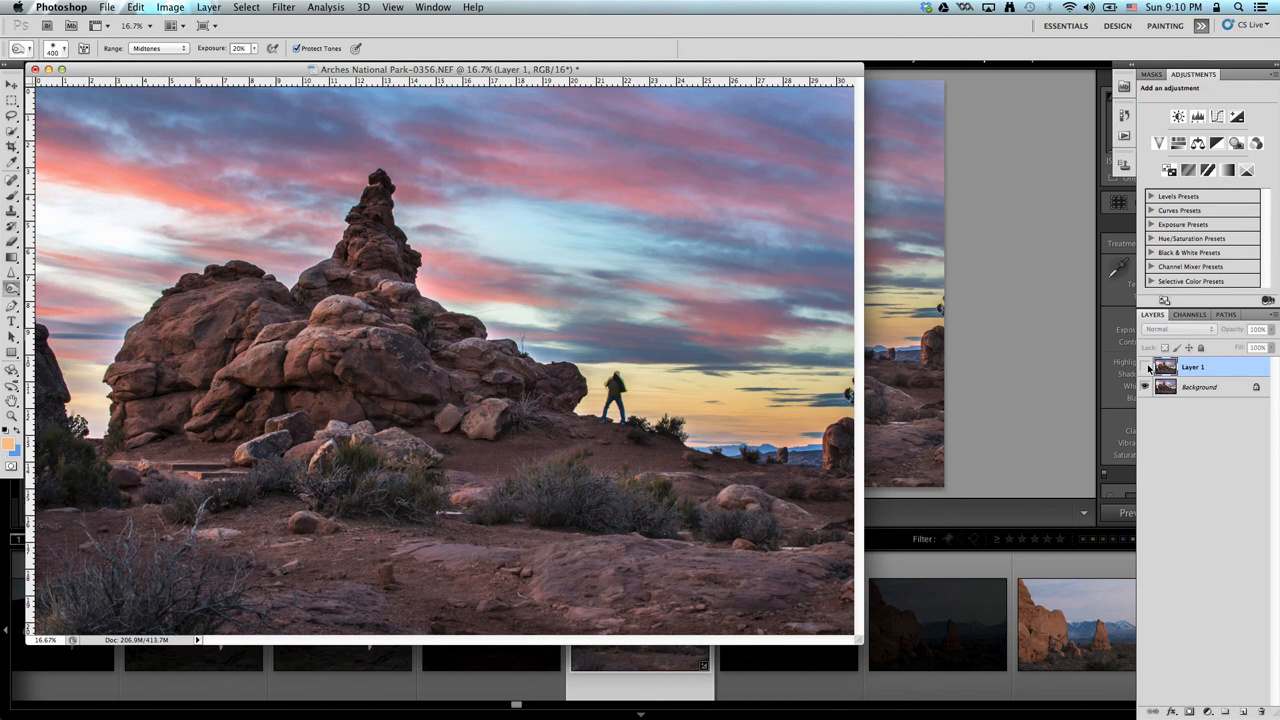
click(1146, 367)
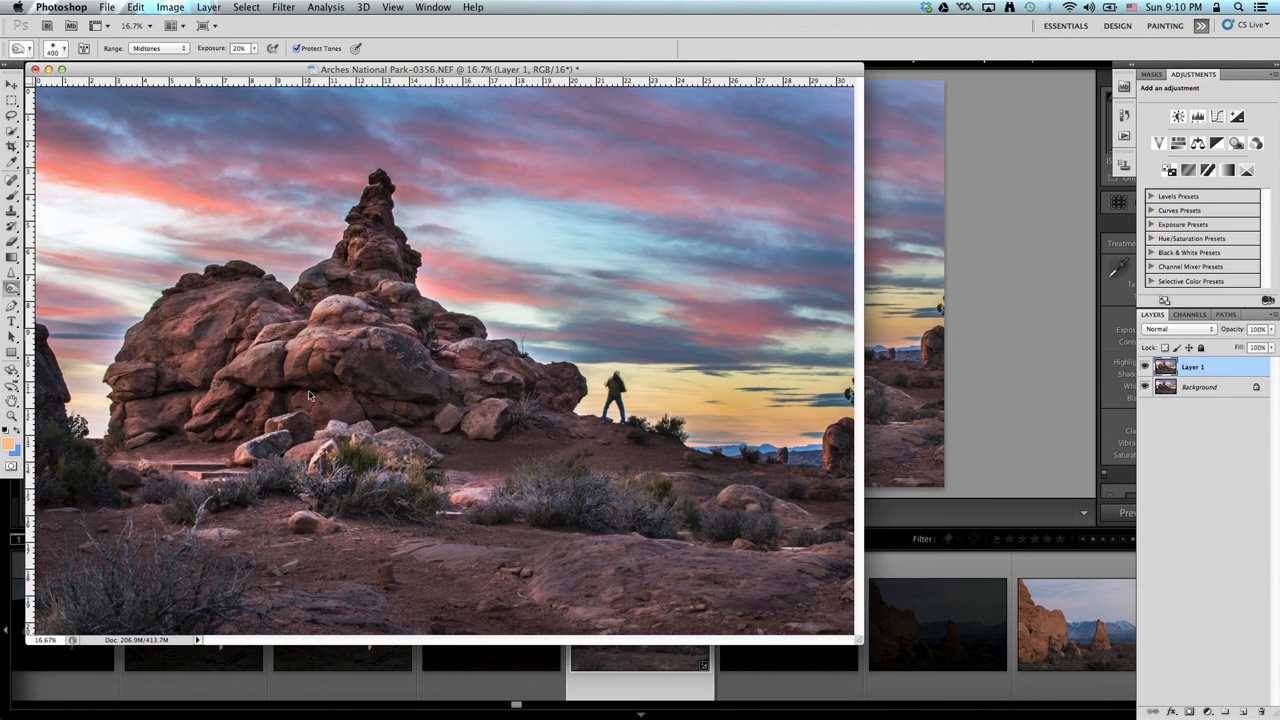
Step: Brighten the rock spire and the boulders below it using the Dodge tool at 15% exposure with a 200 px brush
key(bracketright)
drag(7, 287, 50, 302)
key(bracketleft)
key(bracketleft)
key(bracketleft)
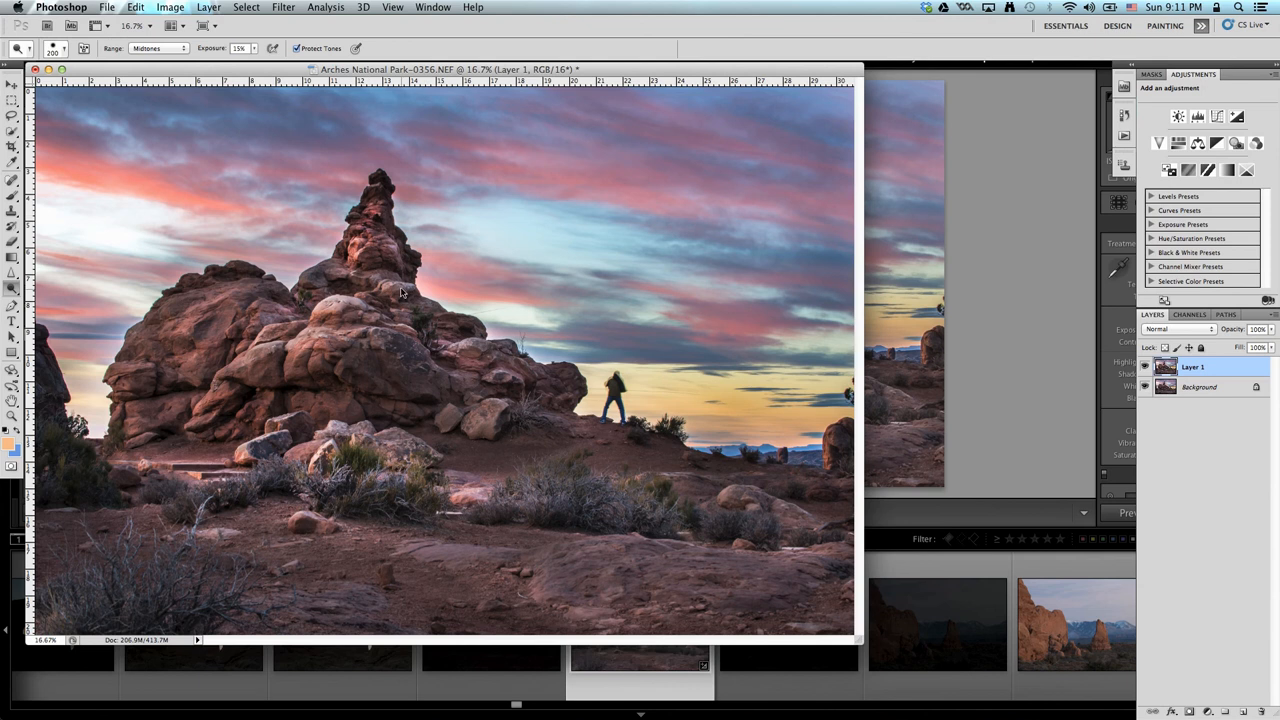
key(bracketright)
Step: Boost the color of the rocks and foreground bushes using the Sponge tool in Saturate mode at 25% flow
drag(12, 290, 62, 317)
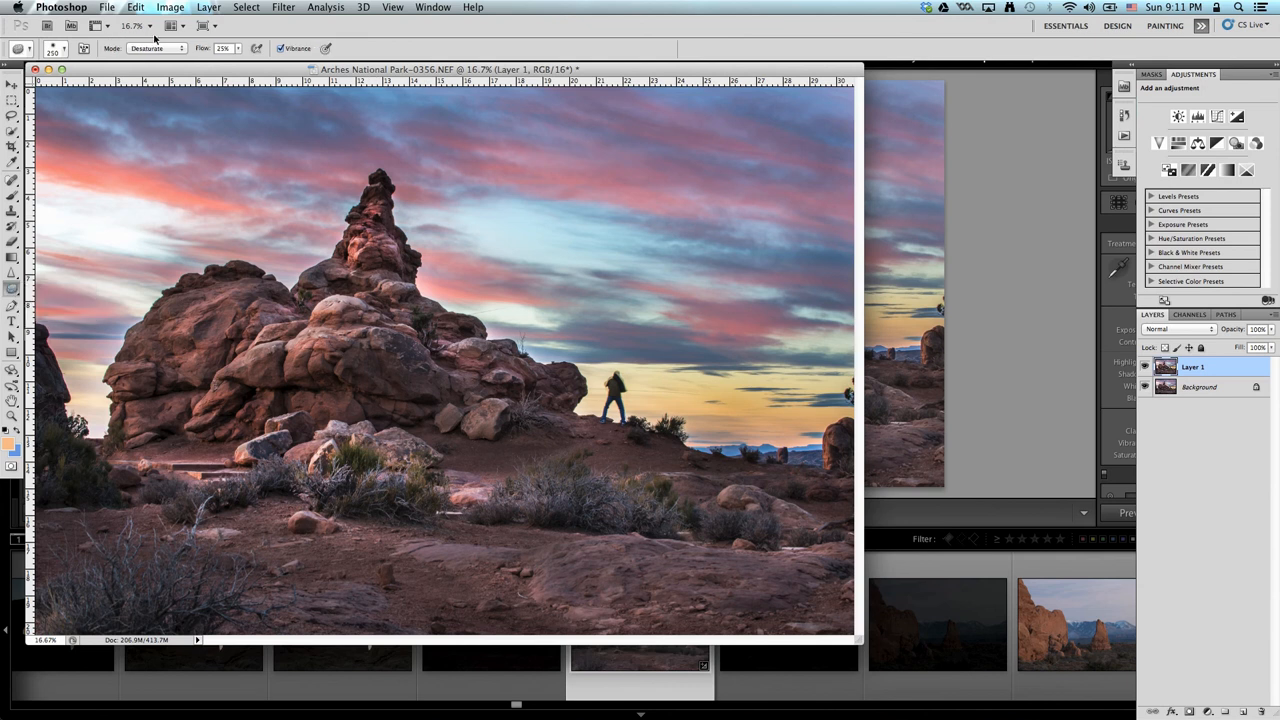
key(bracketright)
click(170, 49)
click(163, 57)
key(bracketleft)
key(bracketleft)
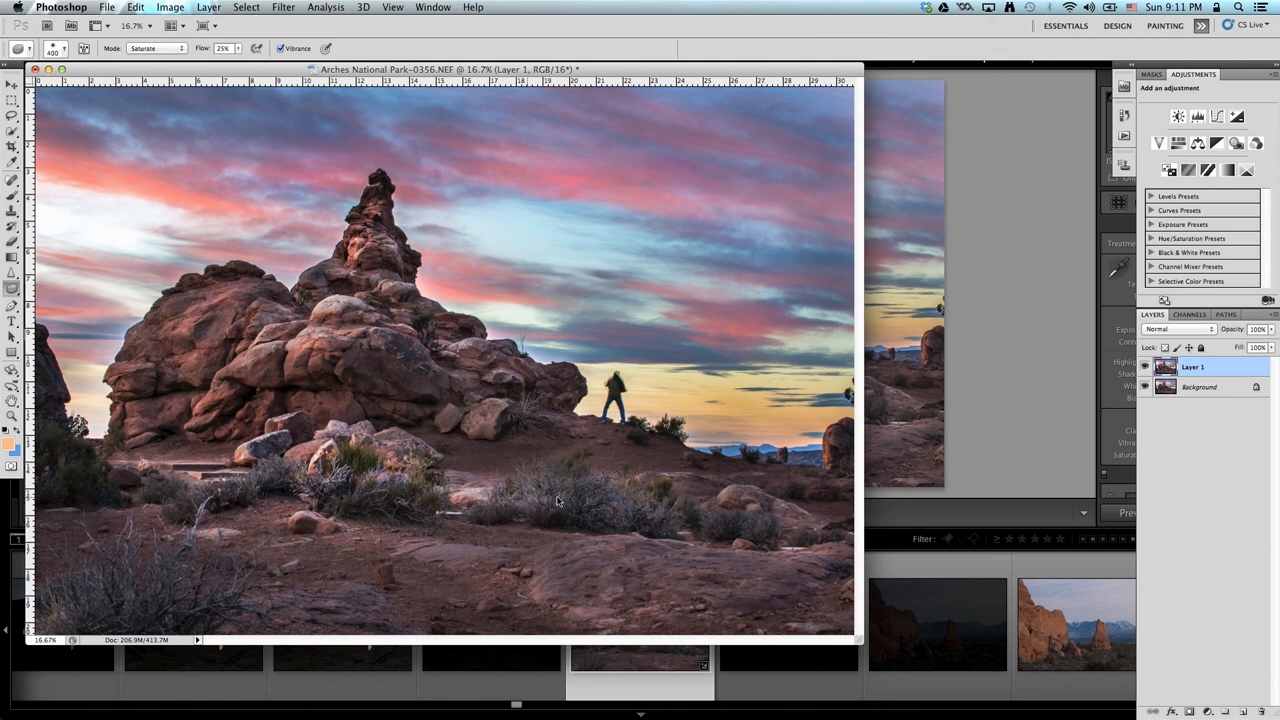
key(bracketleft)
key(bracketleft)
Step: Switch the Sponge tool to Desaturate mode and mute the rocks with brushes between 250 and 500 px
click(174, 50)
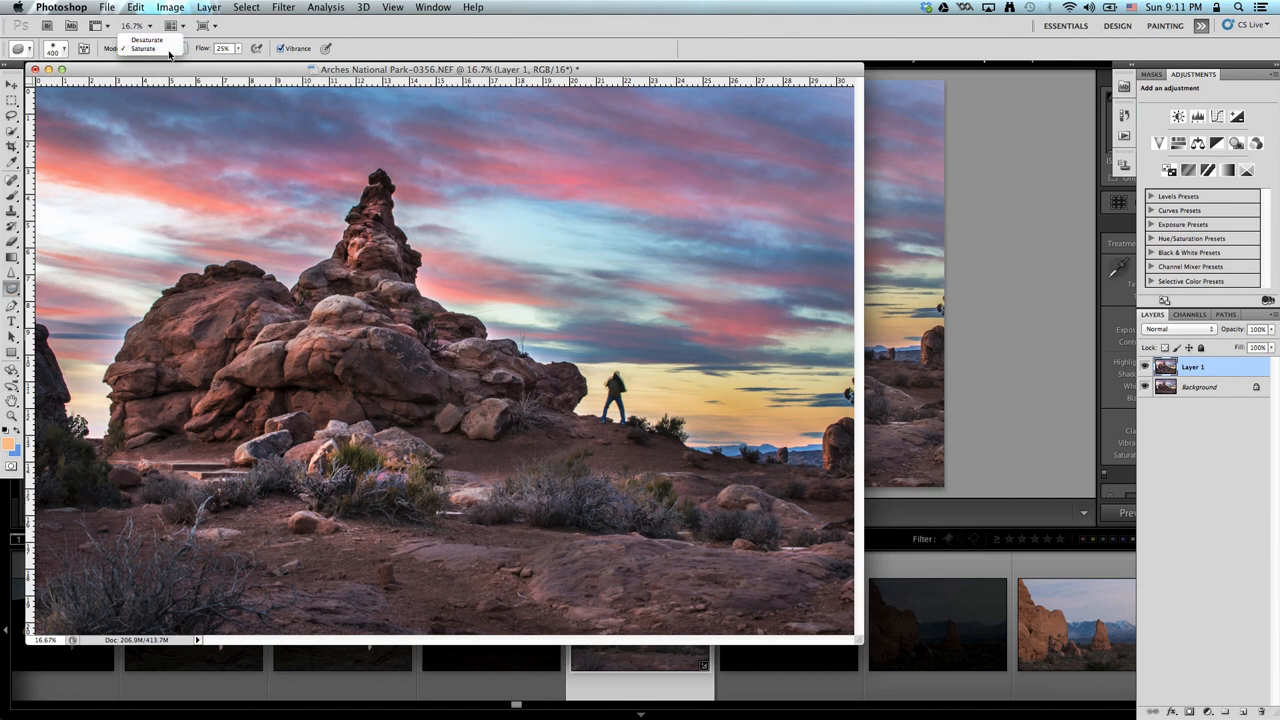
click(163, 40)
key(bracketleft)
key(bracketright)
key(bracketright)
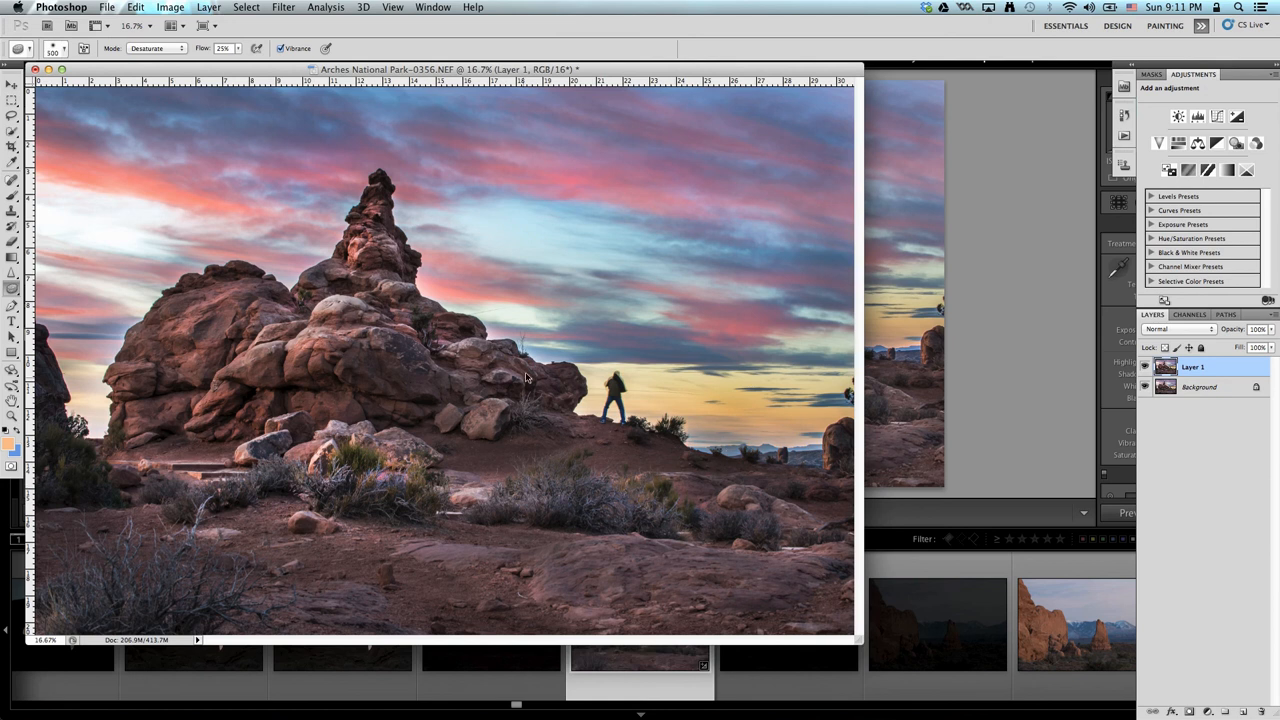
key(bracketleft)
key(bracketleft)
key(bracketleft)
Step: Check the combined dodge, burn and sponge retouching against the original by hiding and showing Layer 1
click(1146, 367)
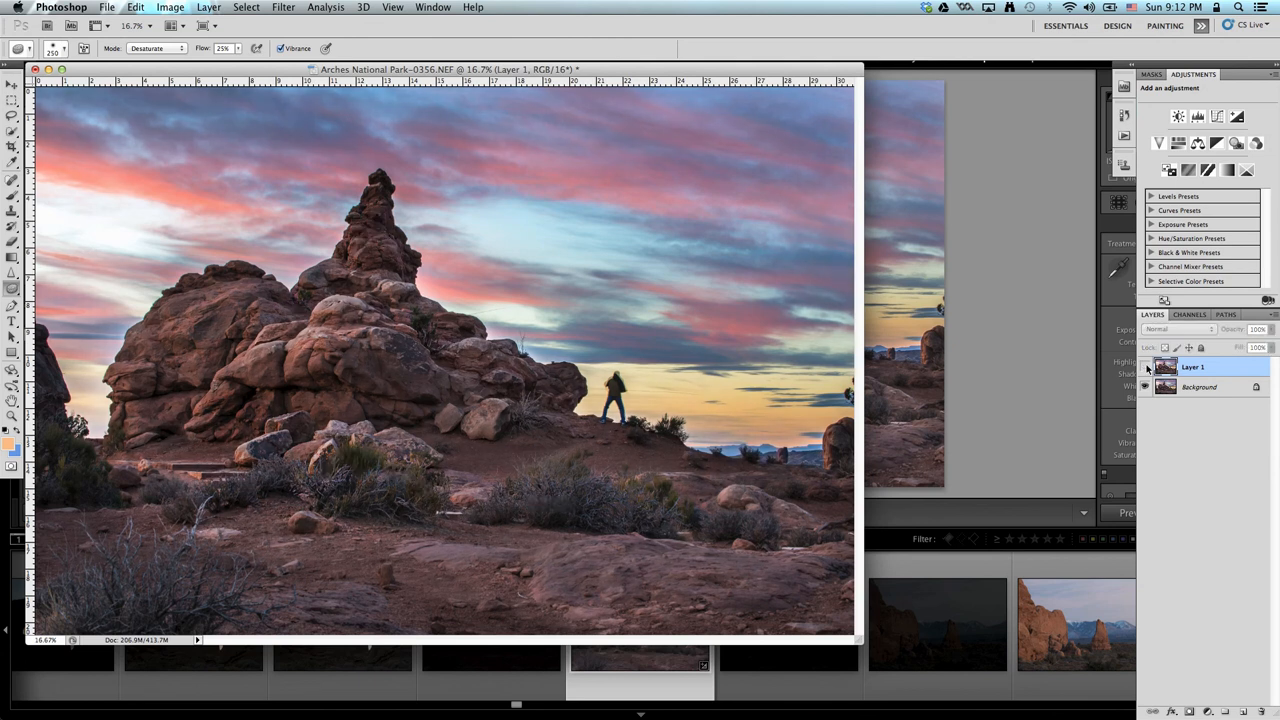
click(1146, 367)
click(1146, 367)
click(1146, 367)
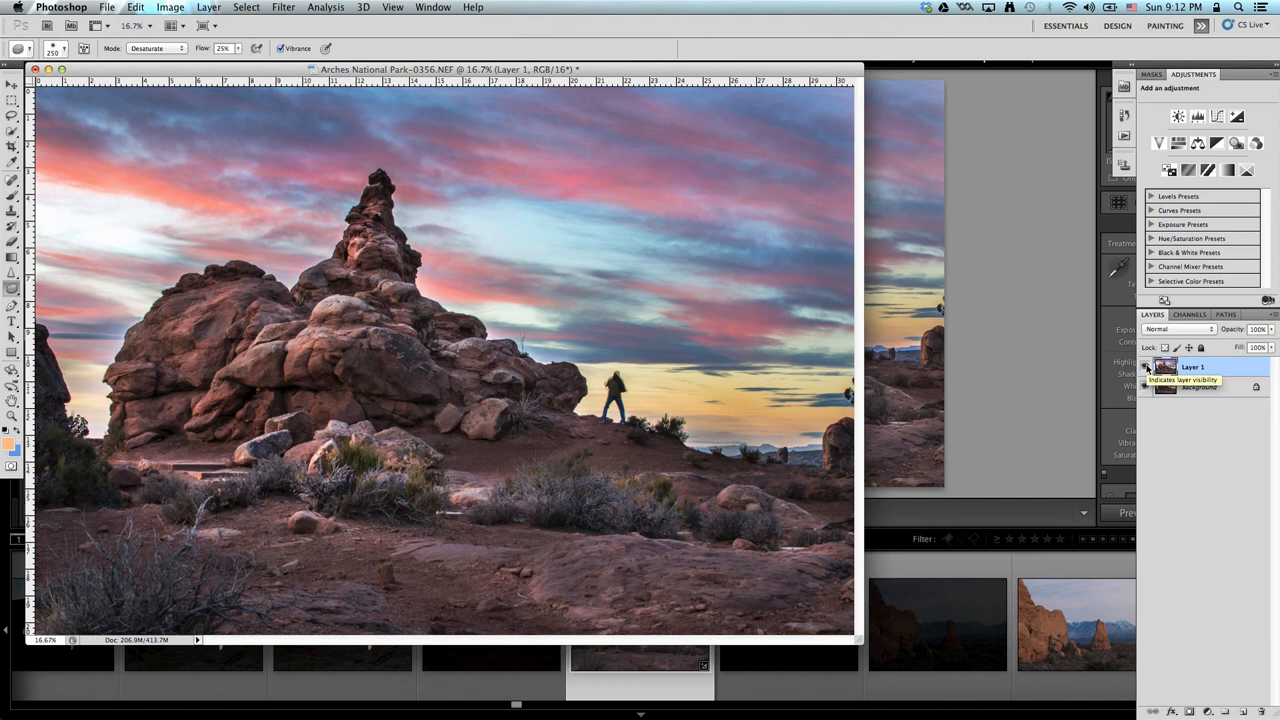
click(1146, 367)
click(1146, 367)
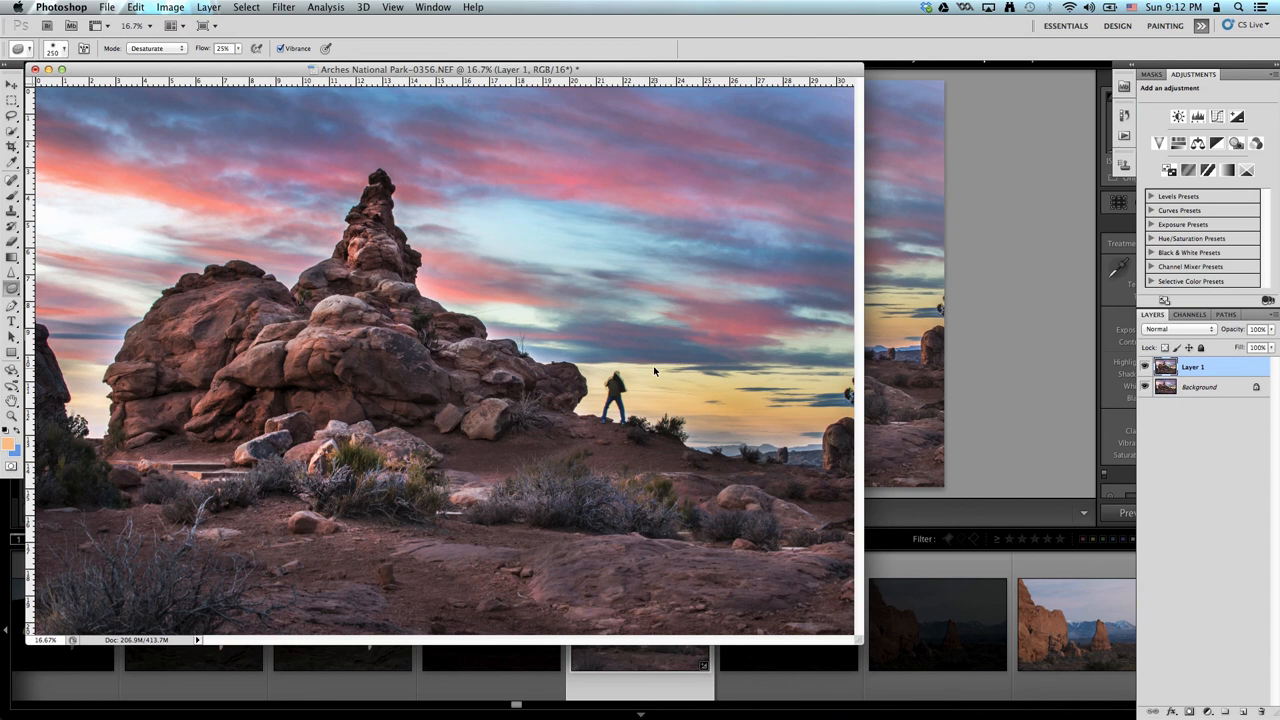
Step: Examine the standing figure and the thin line in the sky behind it at up to 400% zoom
key(super+plus)
key(super+plus)
key(super+plus)
key(super+plus)
key(super+plus)
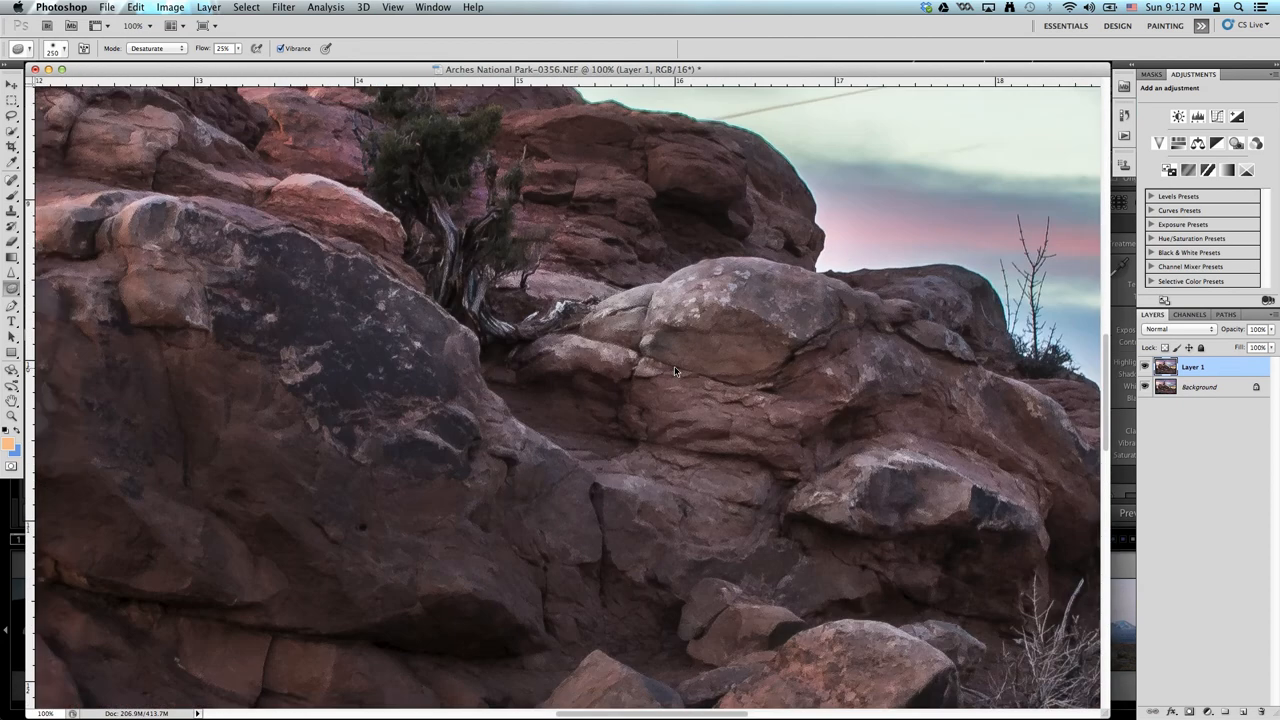
drag(885, 391, 262, 434)
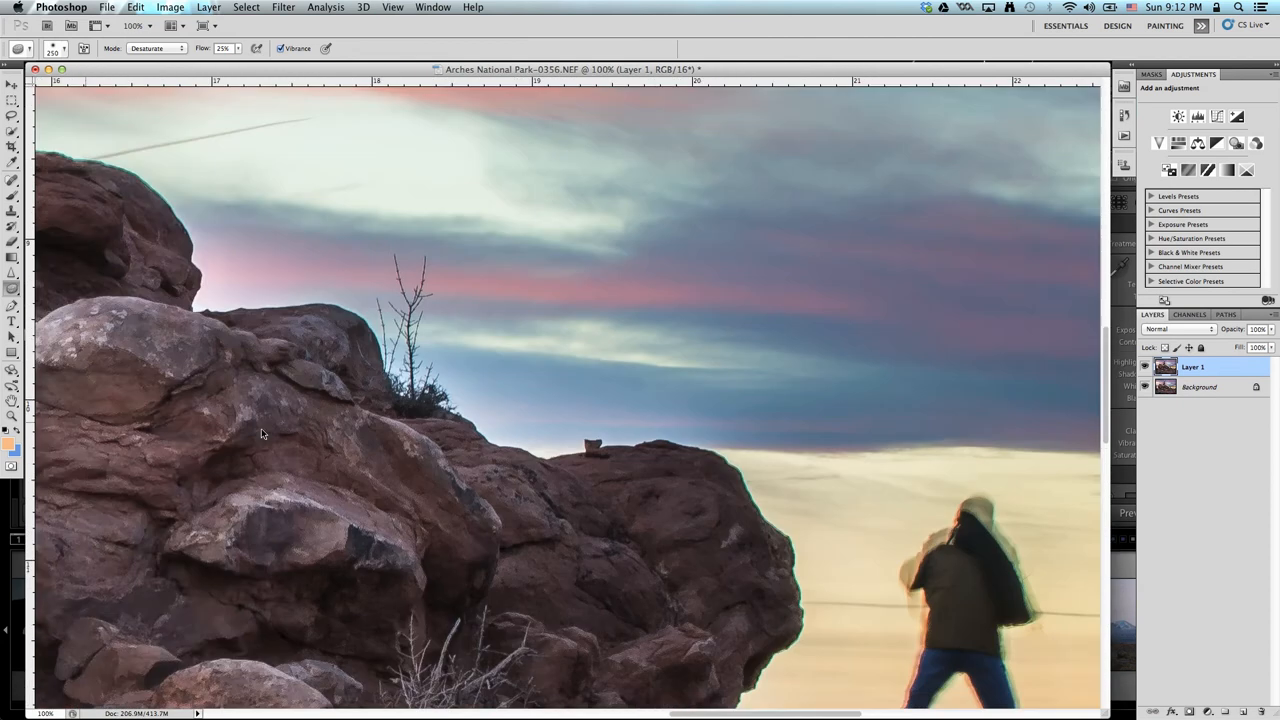
mouse_move(810, 461)
mouse_down()
mouse_move(534, 477)
mouse_move(526, 449)
mouse_up()
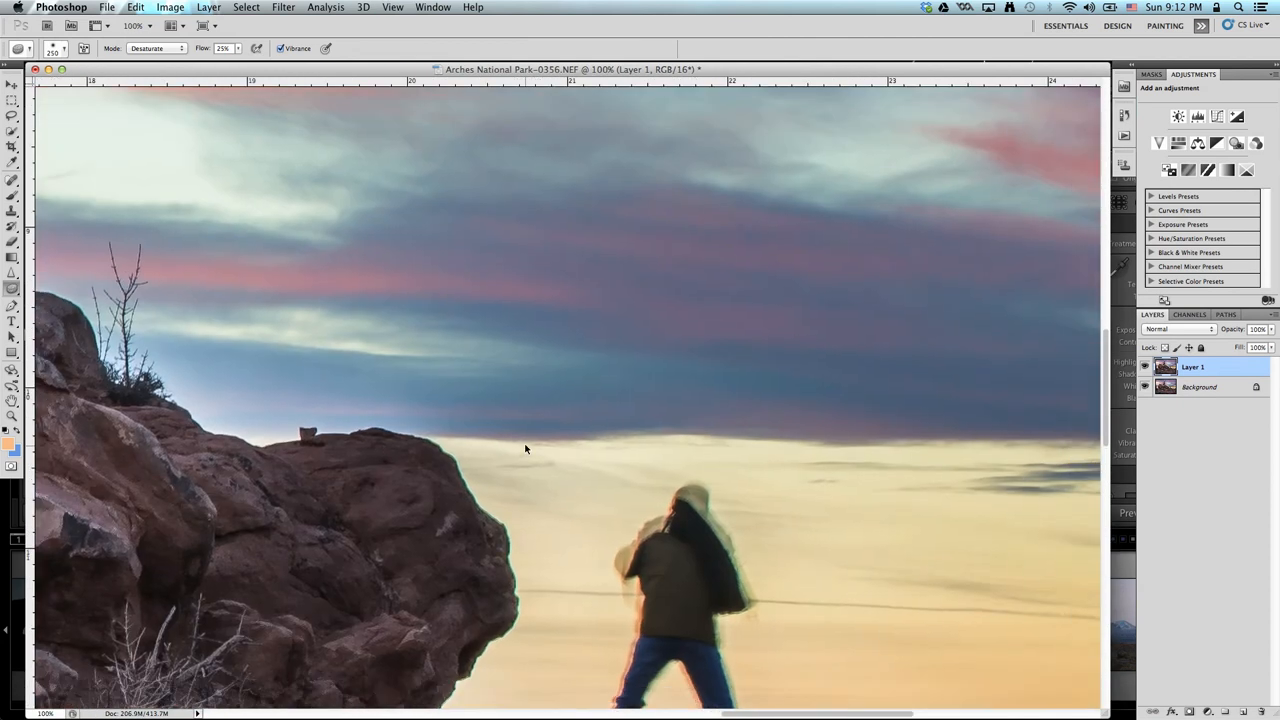
key(super+plus)
key(super+plus)
key(super+plus)
drag(880, 630, 306, 100)
drag(697, 458, 304, 159)
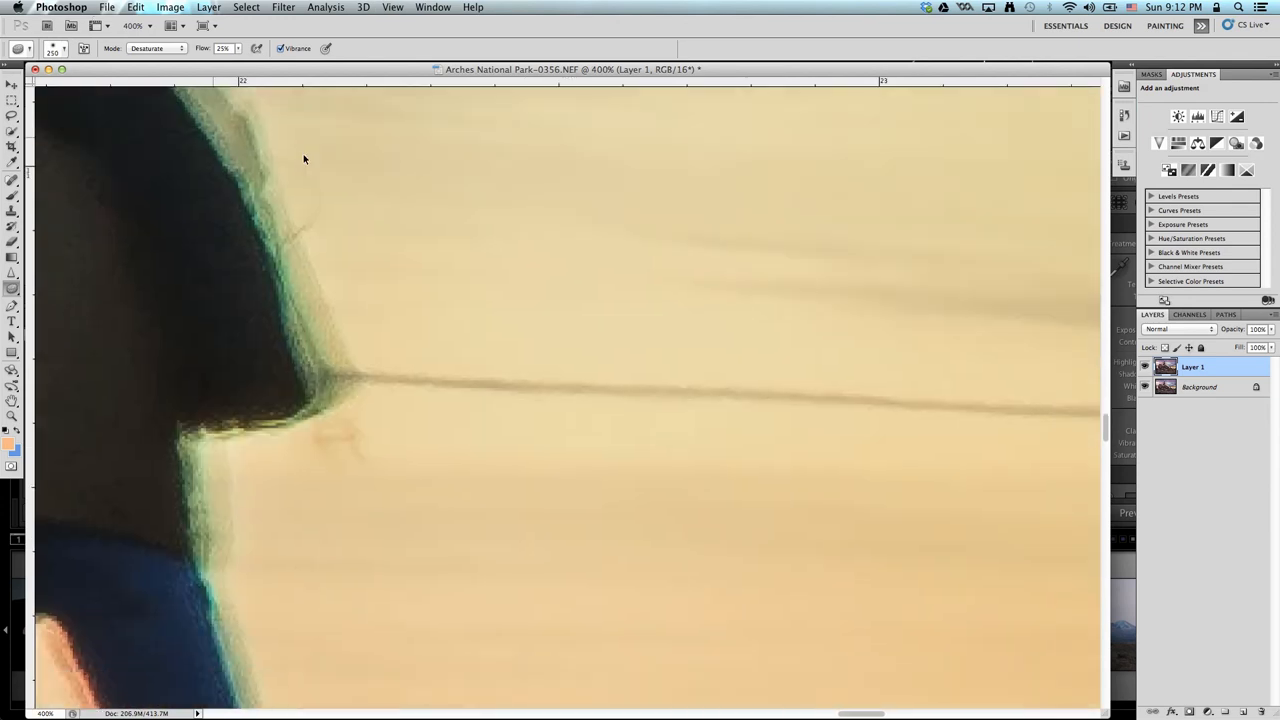
drag(208, 141, 564, 258)
key(super+minus)
Step: Fill in the figure's ghosted head with dark clothing tones using the Clone Stamp at 100% opacity and a 30 px brush
key(s)
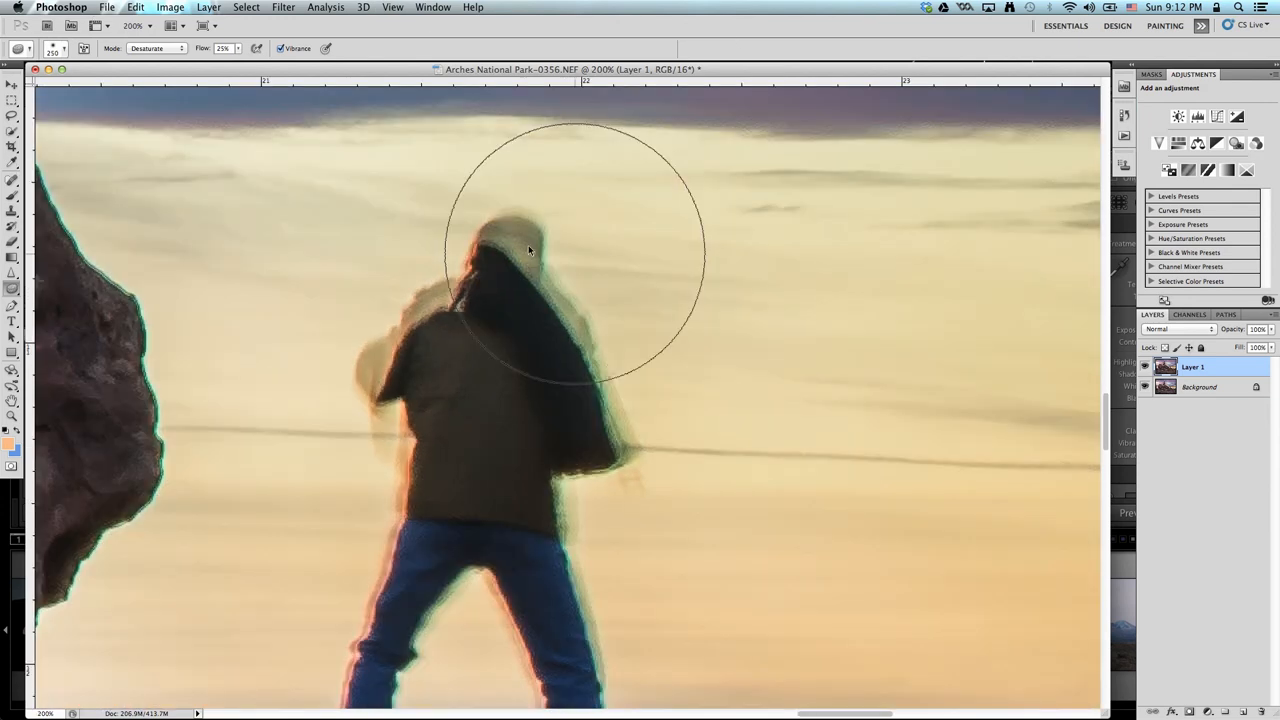
key(bracketleft)
key(bracketleft)
key(bracketleft)
key(bracketleft)
key(bracketleft)
key(bracketleft)
key(bracketleft)
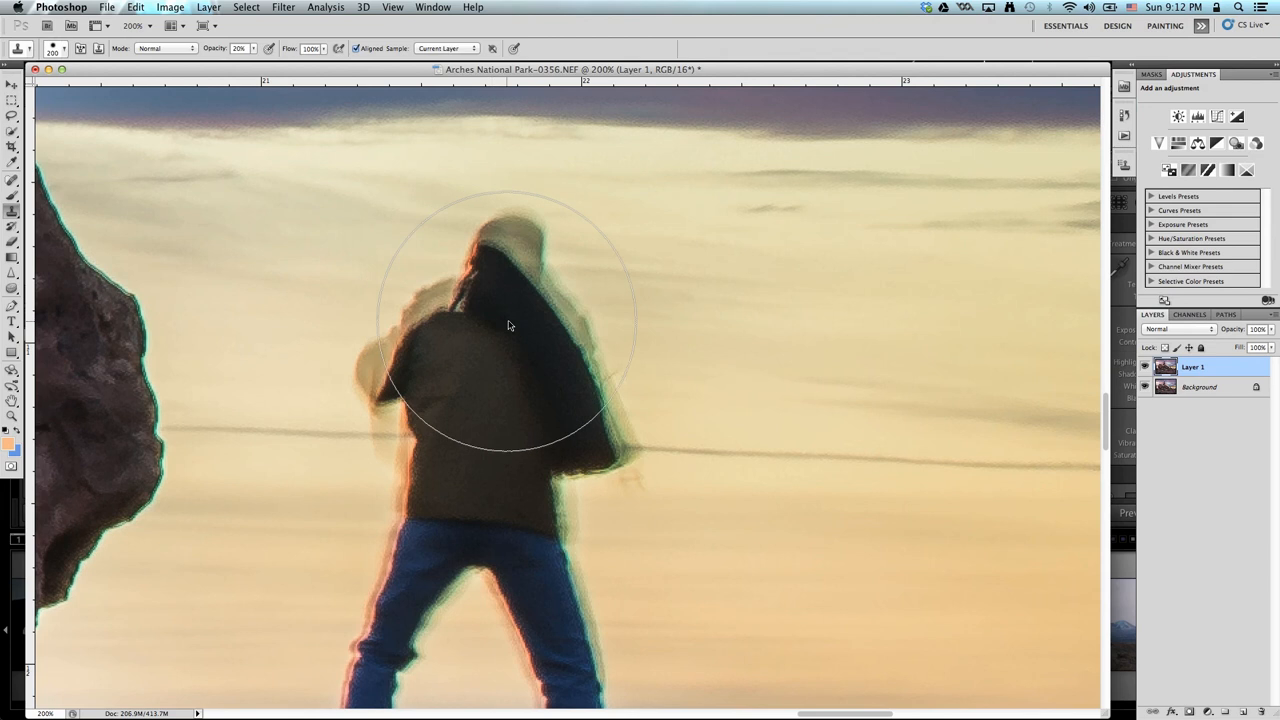
key(bracketleft)
key(bracketleft)
key(bracketleft)
key(bracketleft)
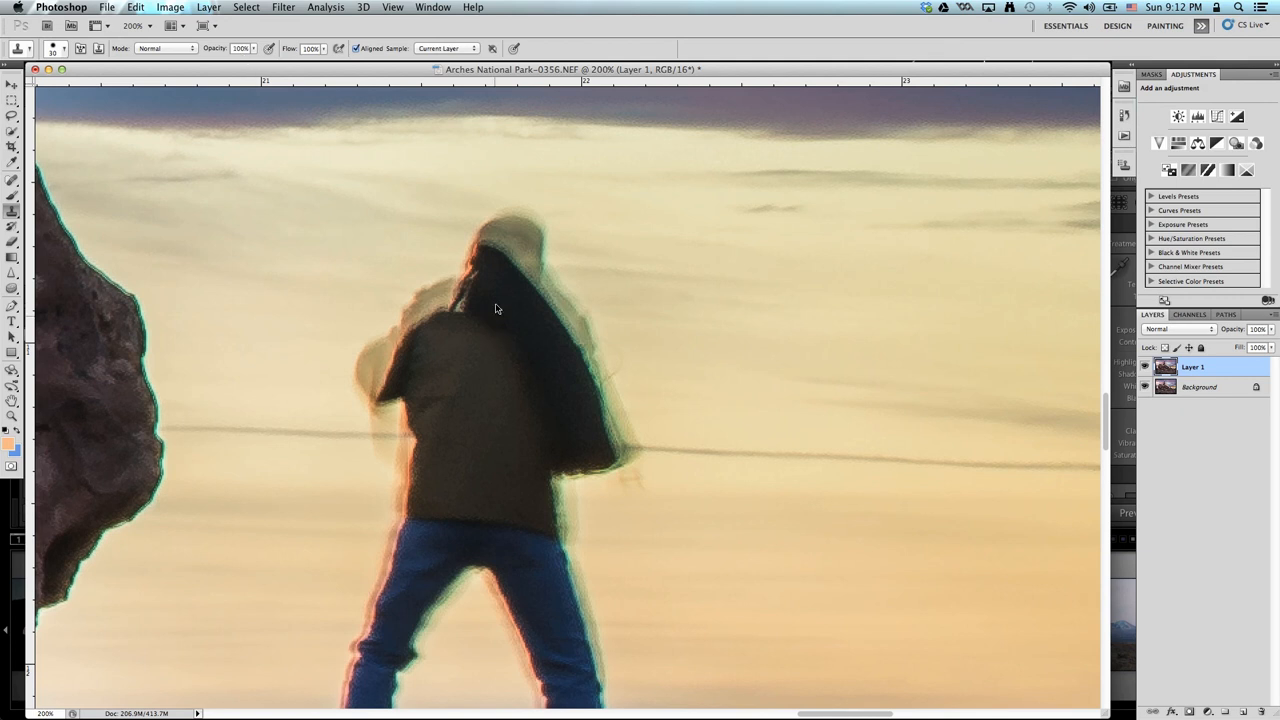
mouse_move(492, 254)
mouse_down()
mouse_move(523, 235)
mouse_move(502, 266)
mouse_move(524, 264)
mouse_move(499, 264)
mouse_move(528, 253)
mouse_move(514, 234)
mouse_move(520, 291)
mouse_move(503, 246)
mouse_up()
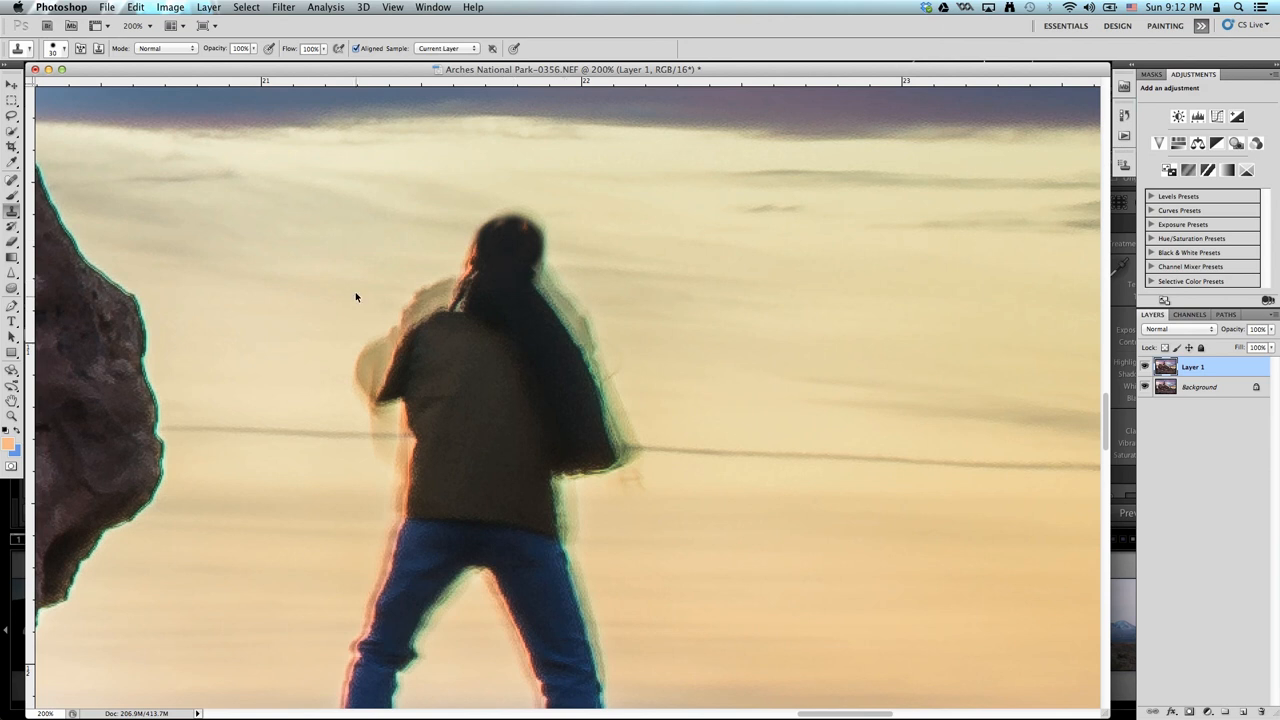
Step: Clone clean sky over the ghosted blur beside the figure's left shoulder and elbow
drag(412, 293, 418, 291)
click(348, 381)
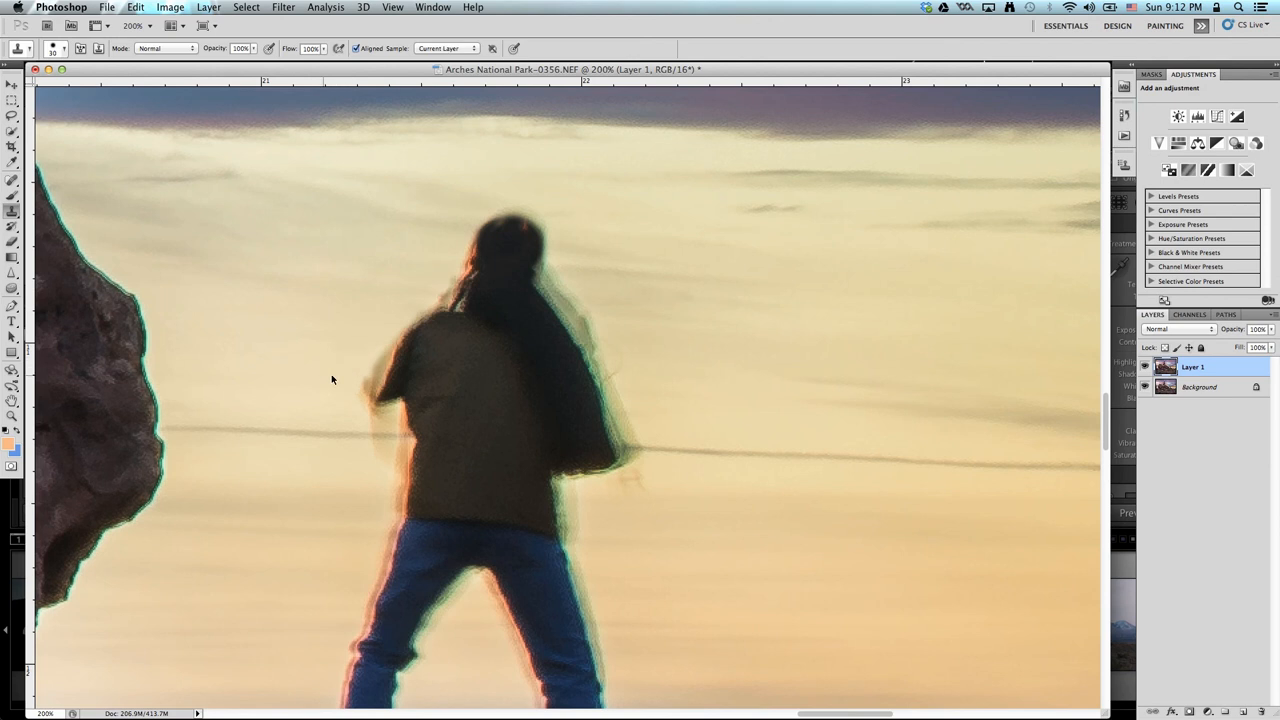
alt+click(331, 377)
drag(350, 379, 365, 353)
Step: Clone clean sky over the thin line between the rock and the figure and over the ghosting below the left elbow
alt+click(205, 452)
mouse_move(181, 430)
mouse_down()
mouse_move(286, 438)
mouse_move(256, 465)
mouse_move(295, 442)
mouse_move(406, 441)
mouse_up()
alt+click(256, 462)
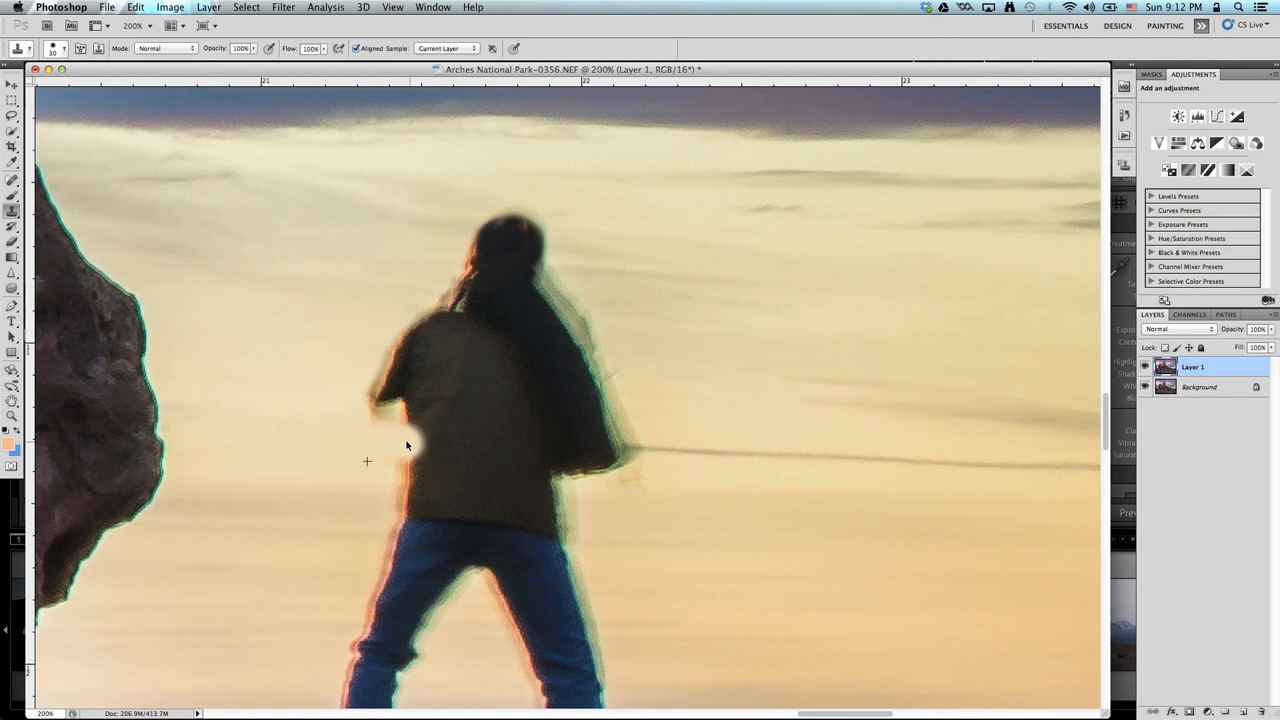
key(super+z)
alt+click(295, 458)
mouse_move(310, 437)
mouse_down()
mouse_move(371, 441)
mouse_move(374, 430)
mouse_up()
click(369, 428)
click(377, 427)
alt+click(357, 448)
drag(386, 435, 382, 470)
Step: Clone clean sky over the ghosting between the figure's legs and beside the right elbow
drag(324, 560, 368, 459)
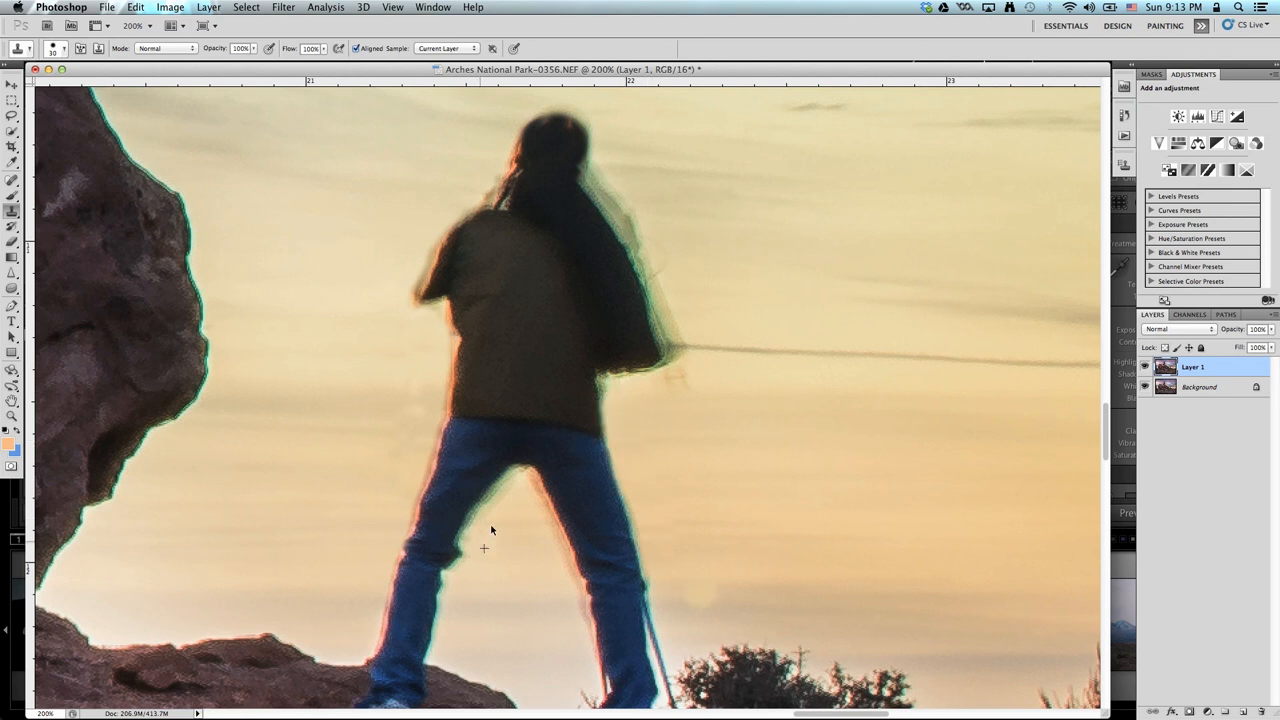
click(520, 496)
drag(521, 493, 543, 545)
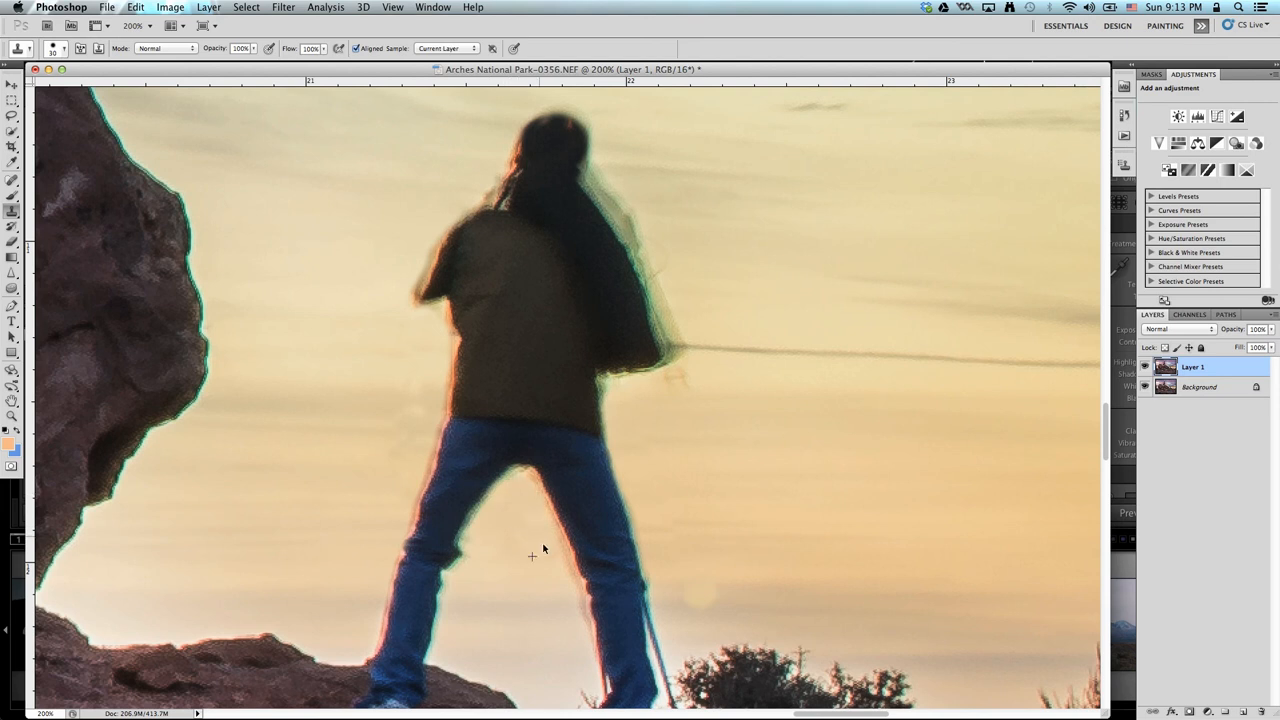
drag(561, 605, 565, 636)
scroll(737, 563, up, 5)
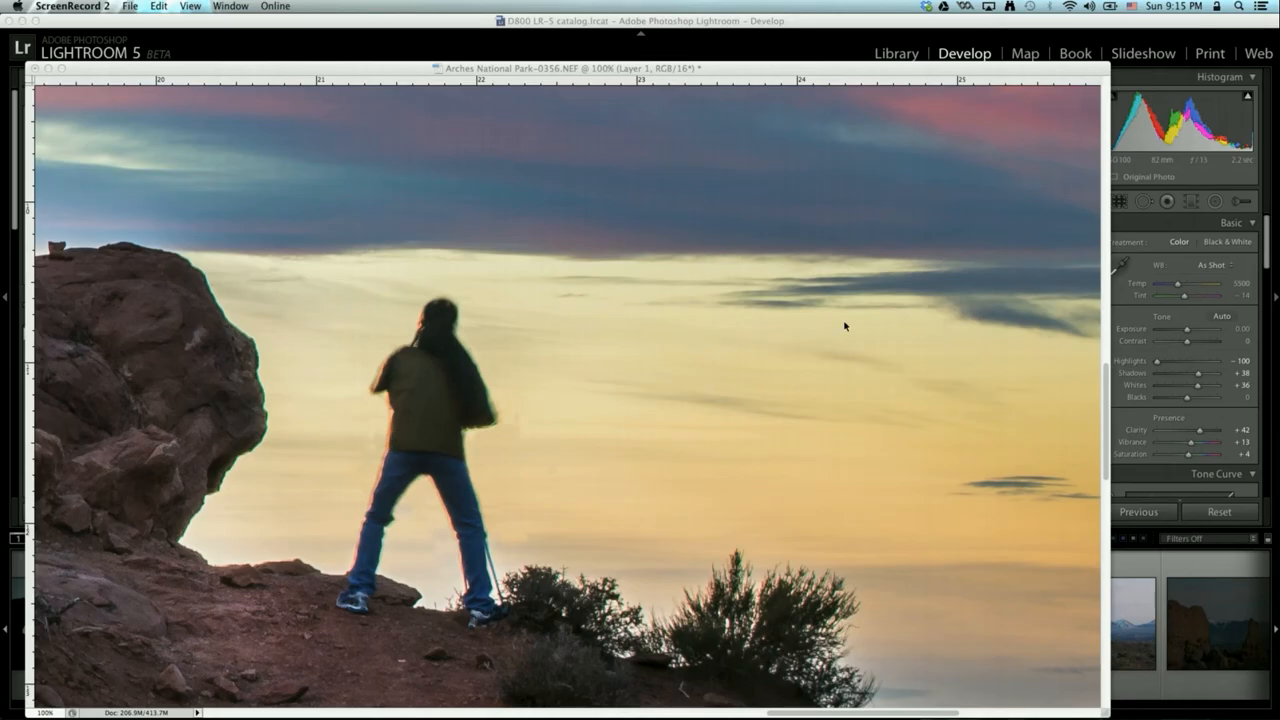
click(823, 332)
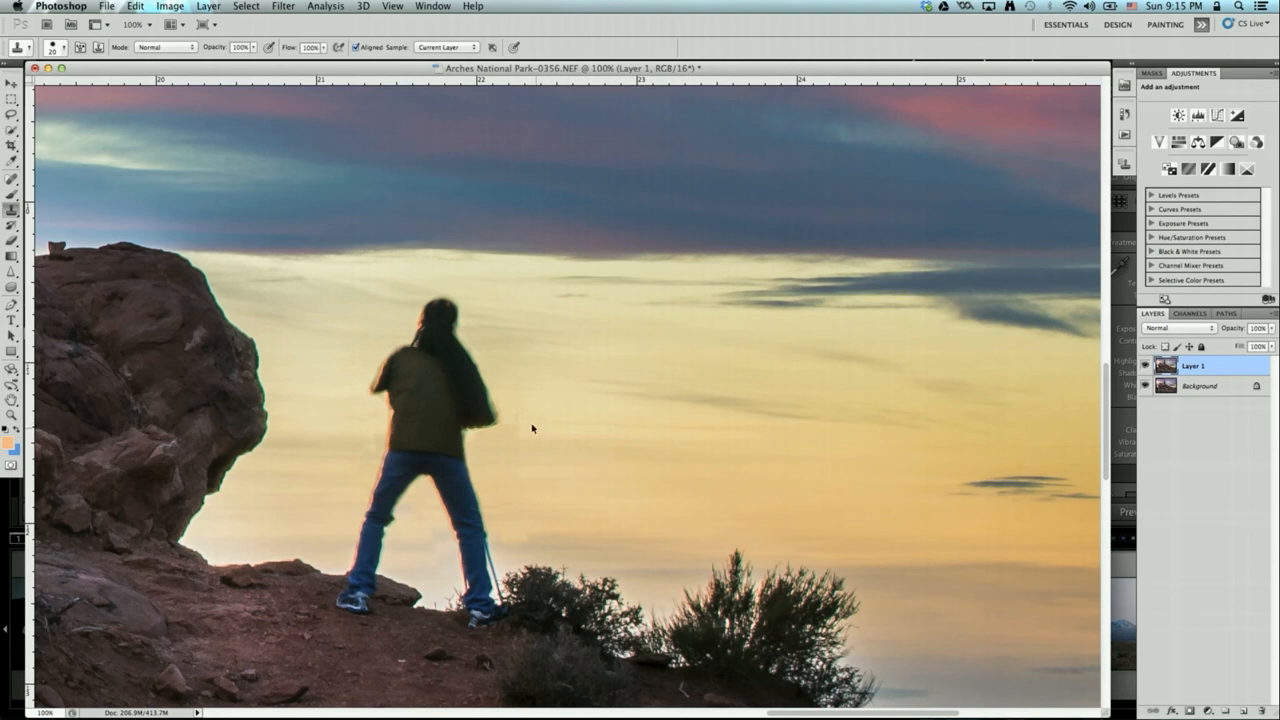
drag(518, 426, 517, 421)
Step: Remove the dark branch at the photo's right edge using the content-aware Spot Healing Brush at 90 px
key(super+minus)
key(super+minus)
key(super+minus)
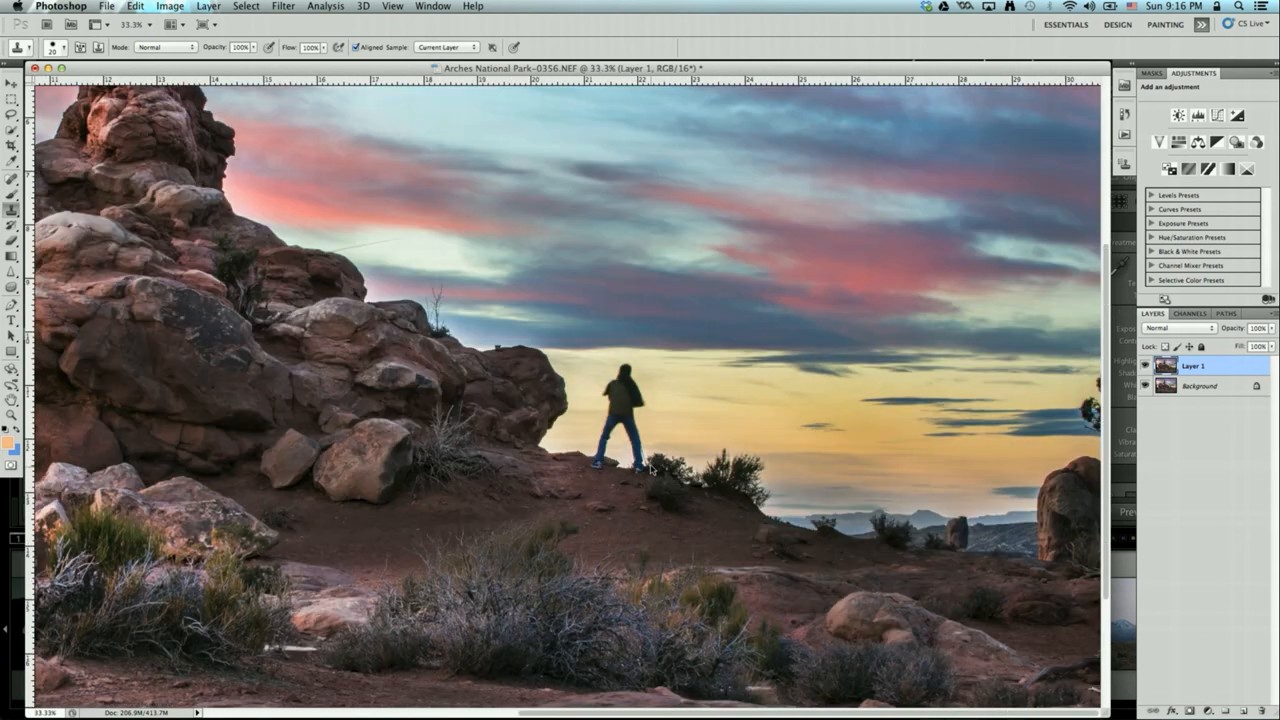
key(j)
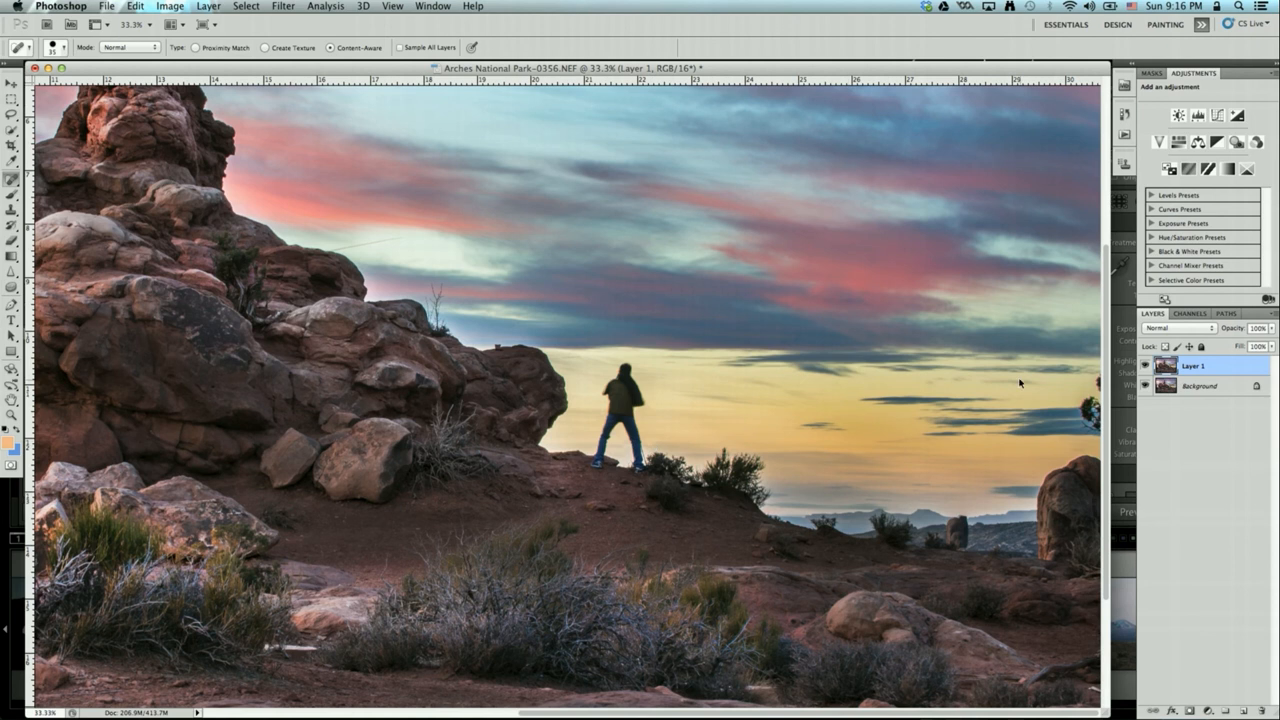
scroll(797, 394, up, 1)
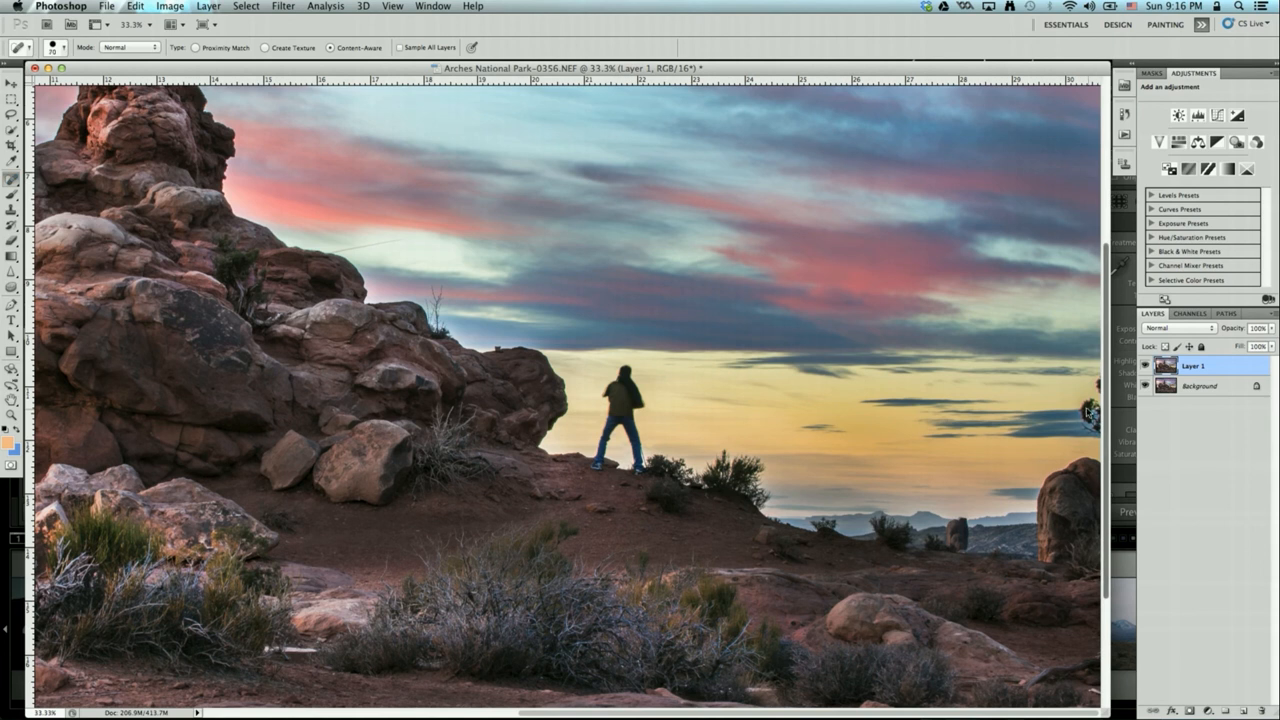
key(bracketright)
key(bracketright)
key(bracketright)
key(bracketright)
key(bracketright)
key(bracketright)
key(bracketright)
mouse_move(1088, 408)
mouse_down()
mouse_move(1094, 393)
mouse_move(1090, 427)
mouse_move(1103, 433)
mouse_up()
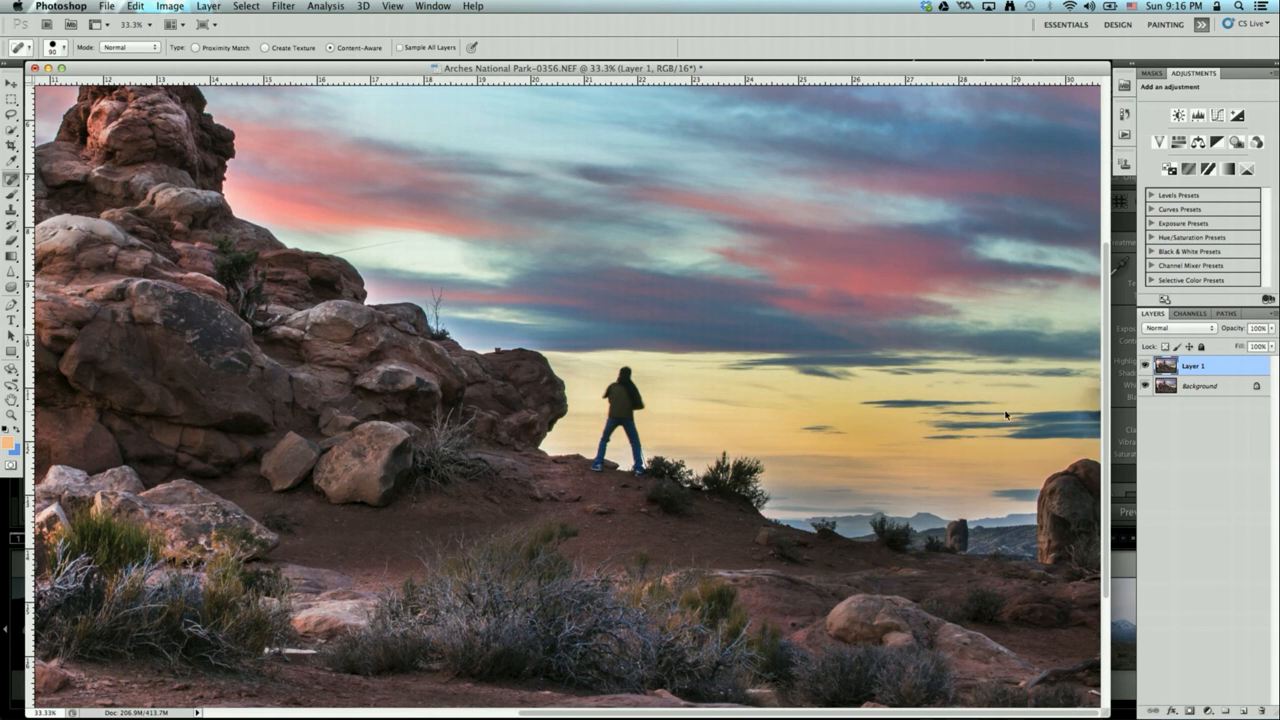
drag(1083, 393, 1109, 400)
Step: Examine the foreground shrubs, rocks and path at 33.3% zoom for remaining distractions
drag(527, 275, 595, 560)
scroll(760, 378, left, 10)
scroll(760, 378, down, 10)
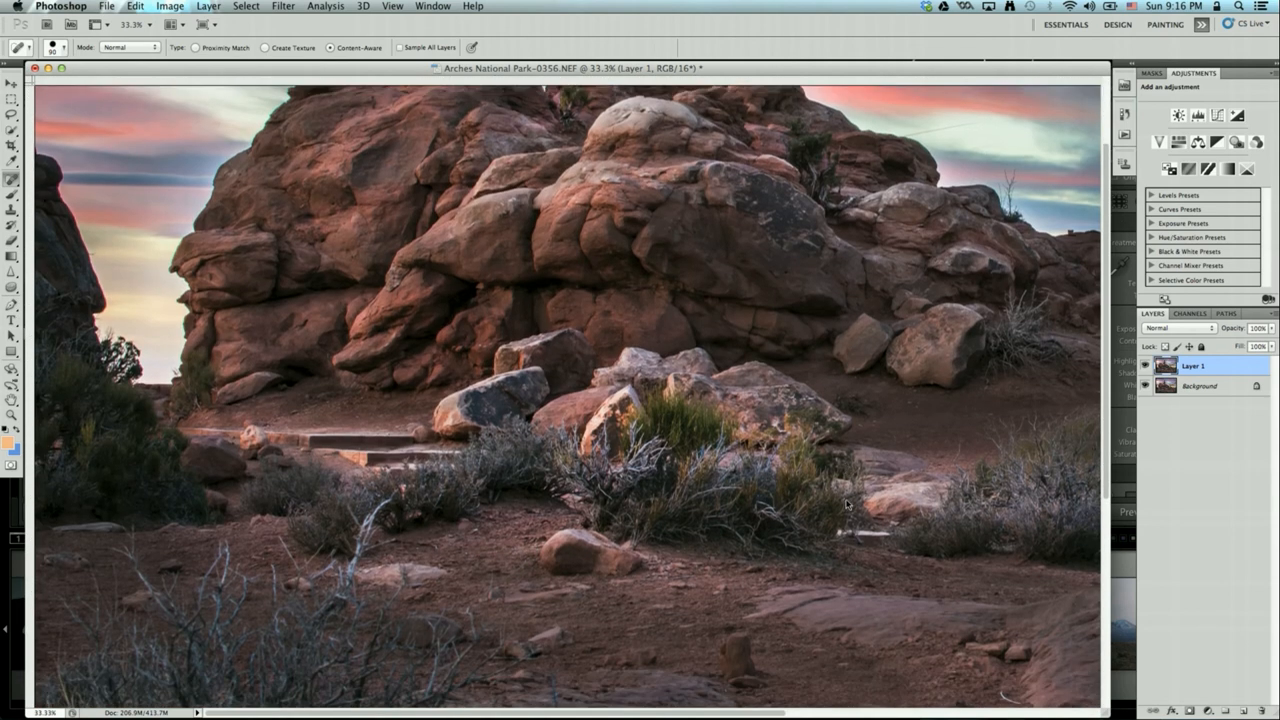
scroll(784, 246, right, 1)
scroll(784, 246, right, 3)
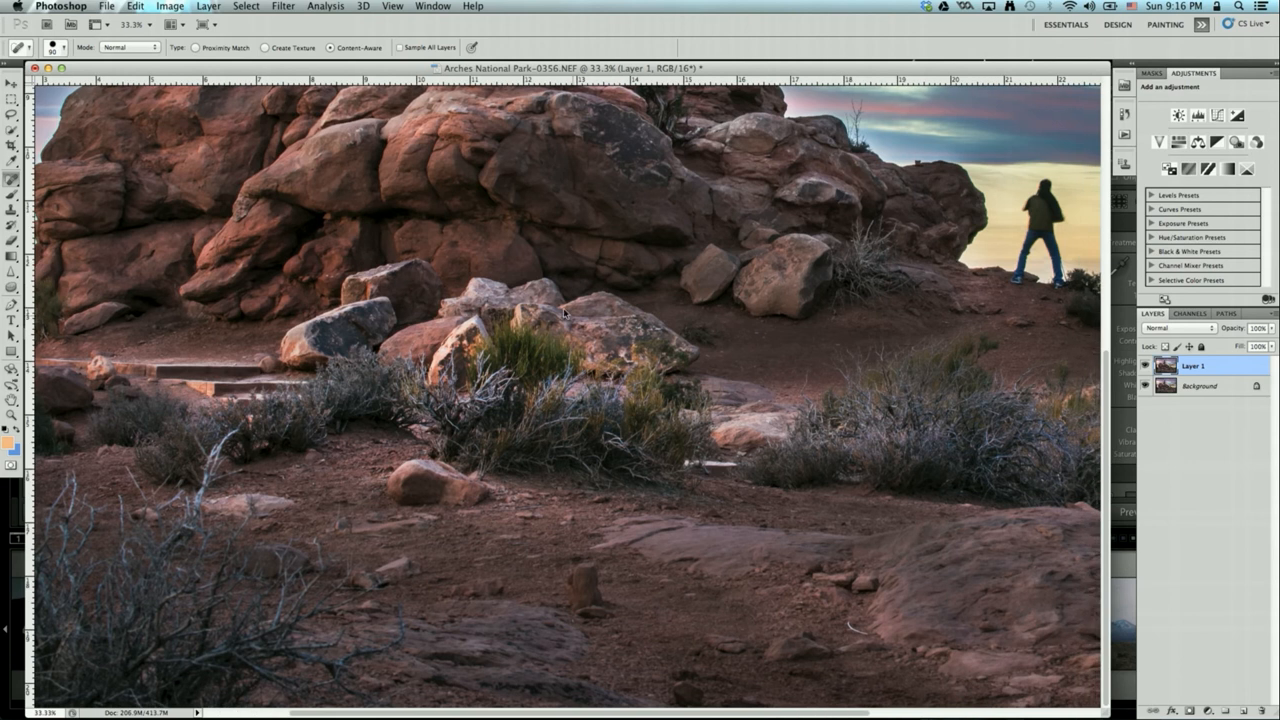
key(bracketleft)
key(bracketleft)
key(bracketleft)
scroll(565, 615, right, 10)
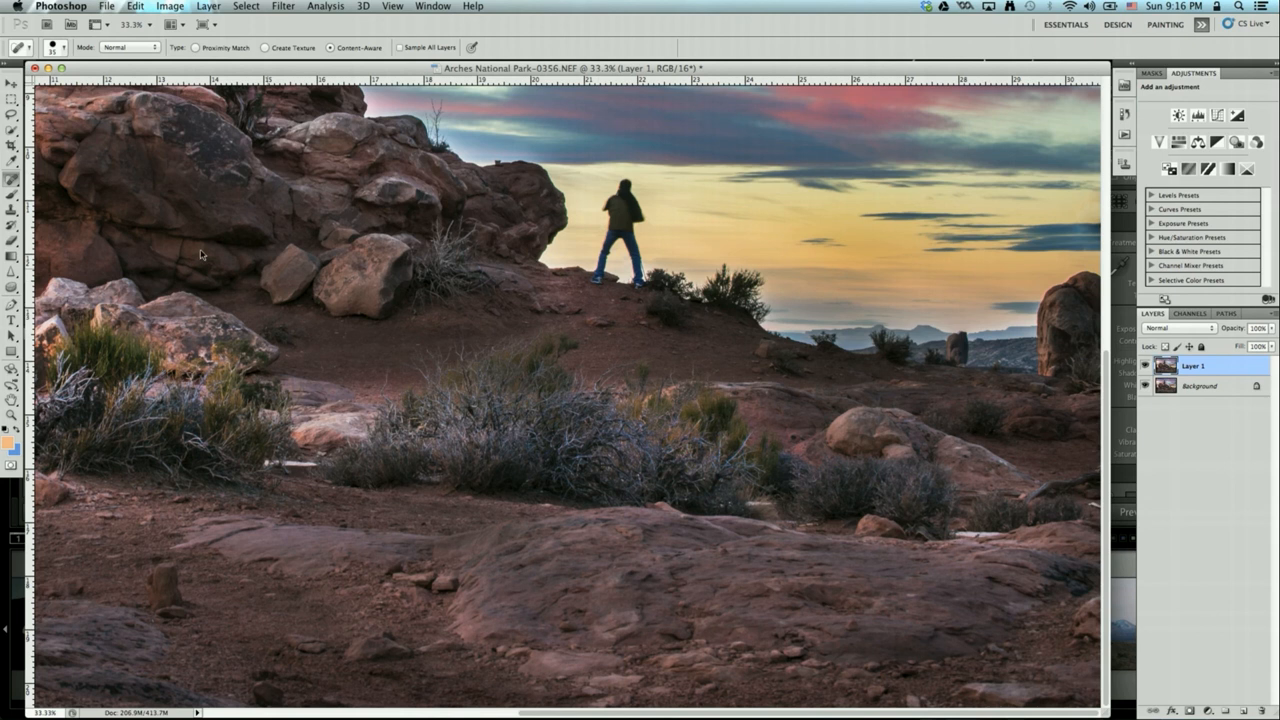
Step: Set up the Sponge tool in Desaturate mode at 25% flow with a 70 px brush over the standing figure at 100% zoom
click(11, 287)
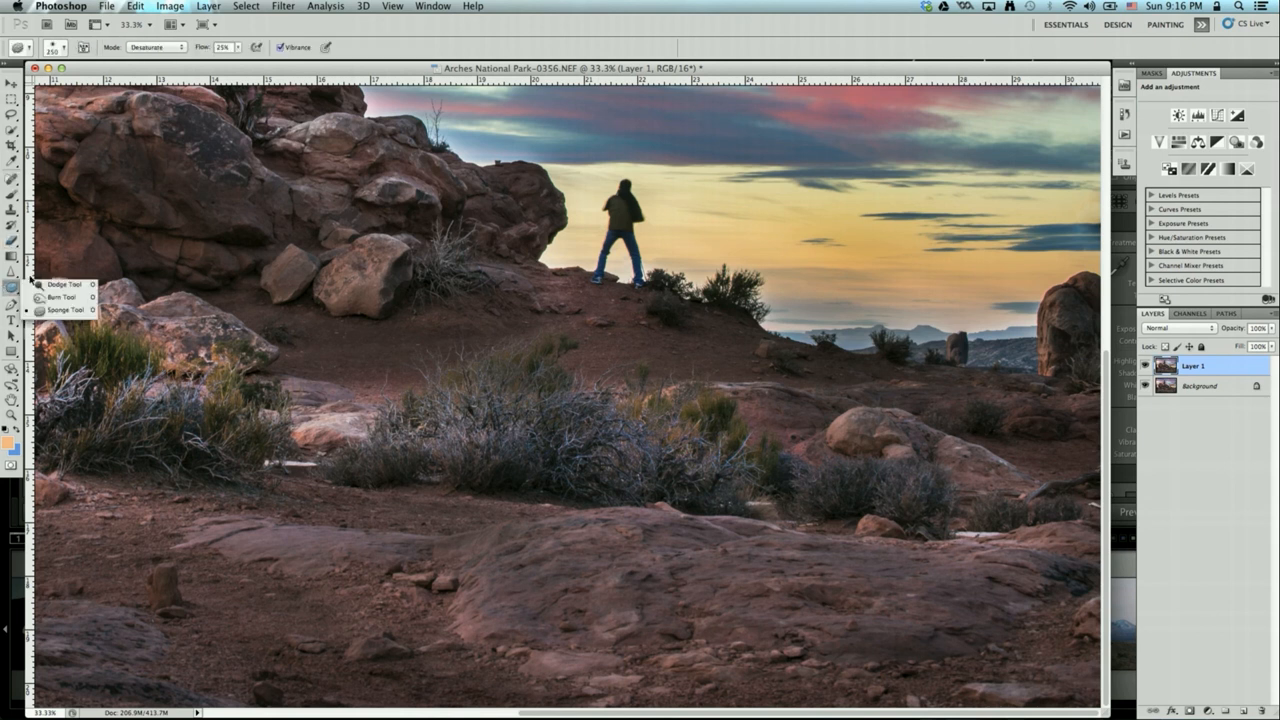
key([)
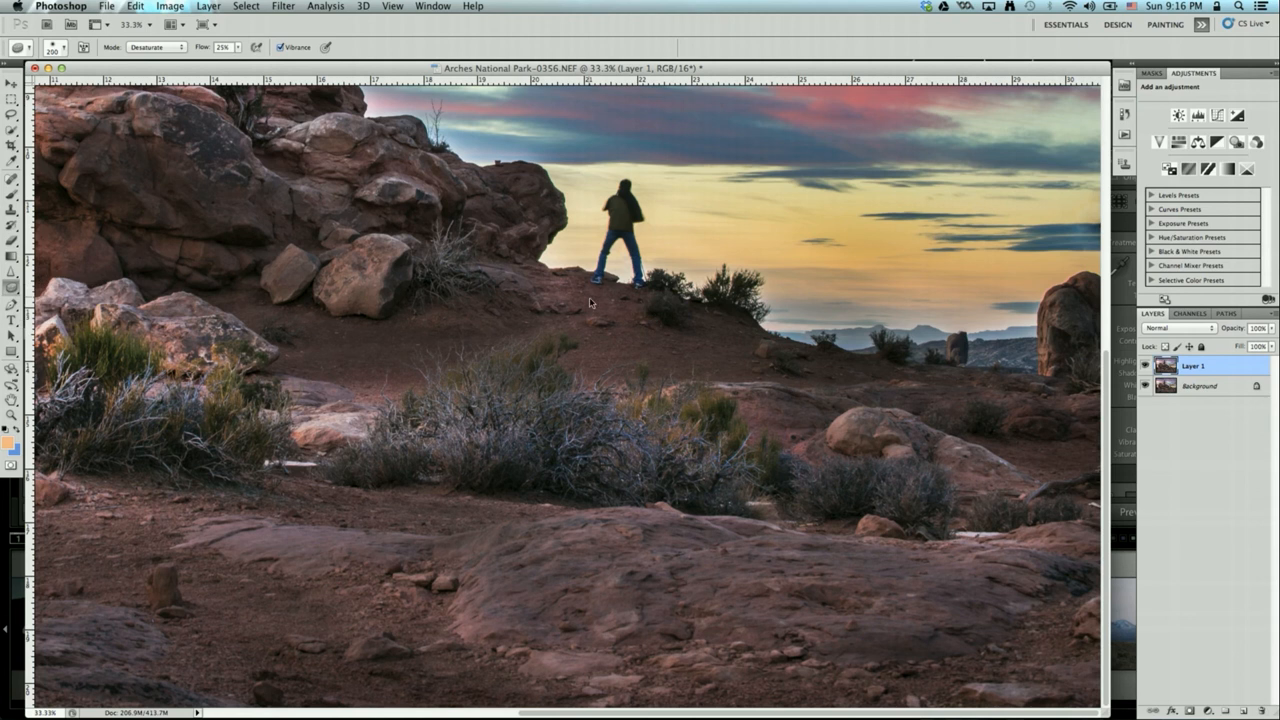
key([)
key([)
key([)
key([)
key([)
key(super+plus)
key(super+plus)
key(super+plus)
drag(674, 197, 557, 558)
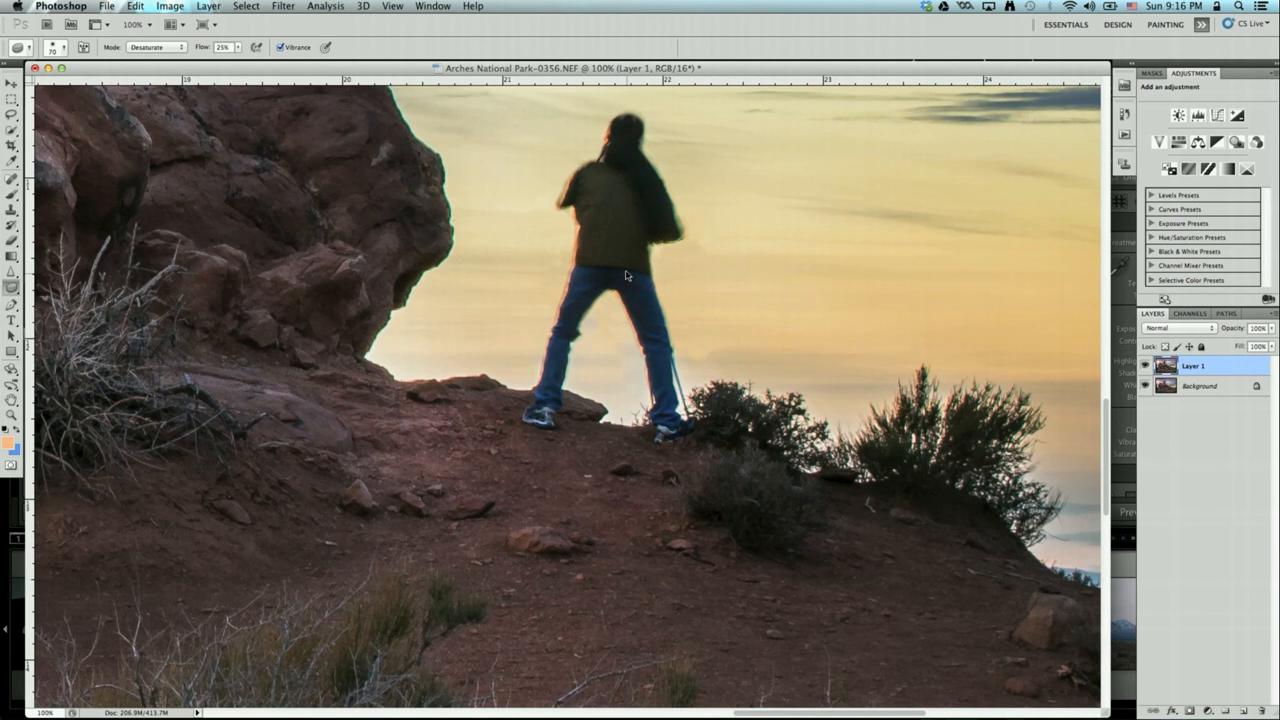
Step: Compare the whole image before and after retouching by hiding and showing Layer 1
key(z)
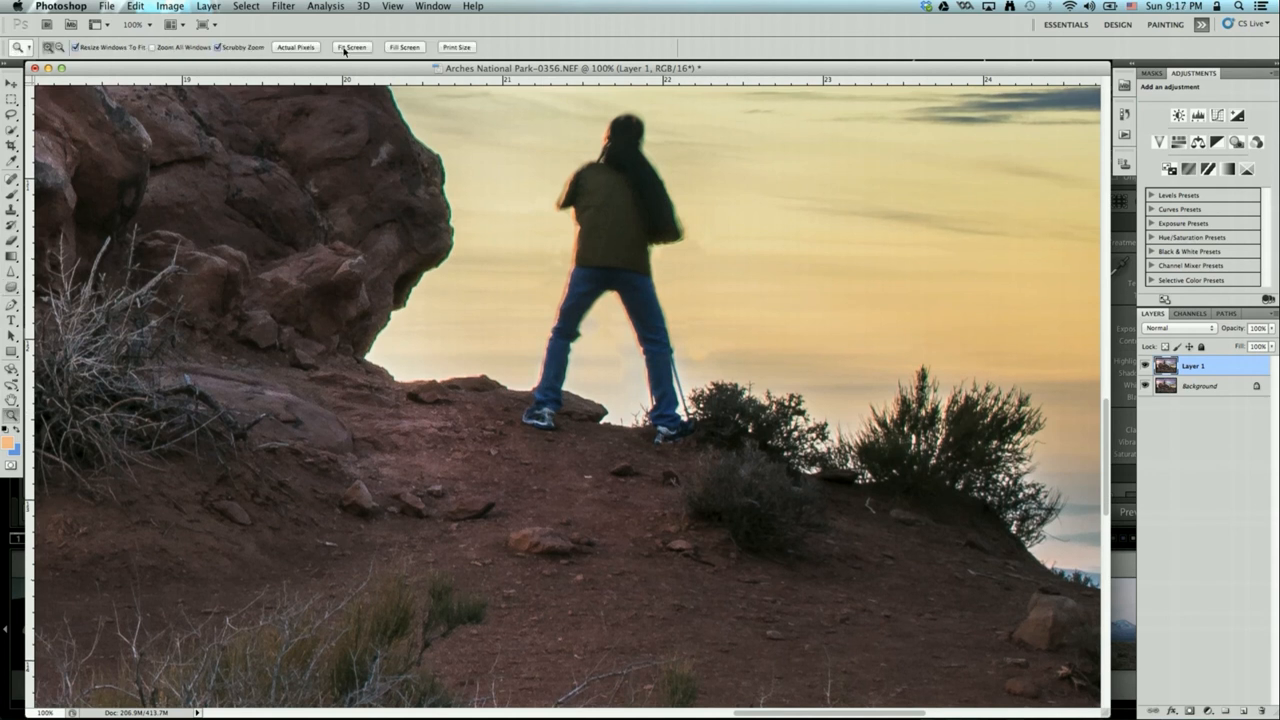
click(352, 47)
click(1145, 366)
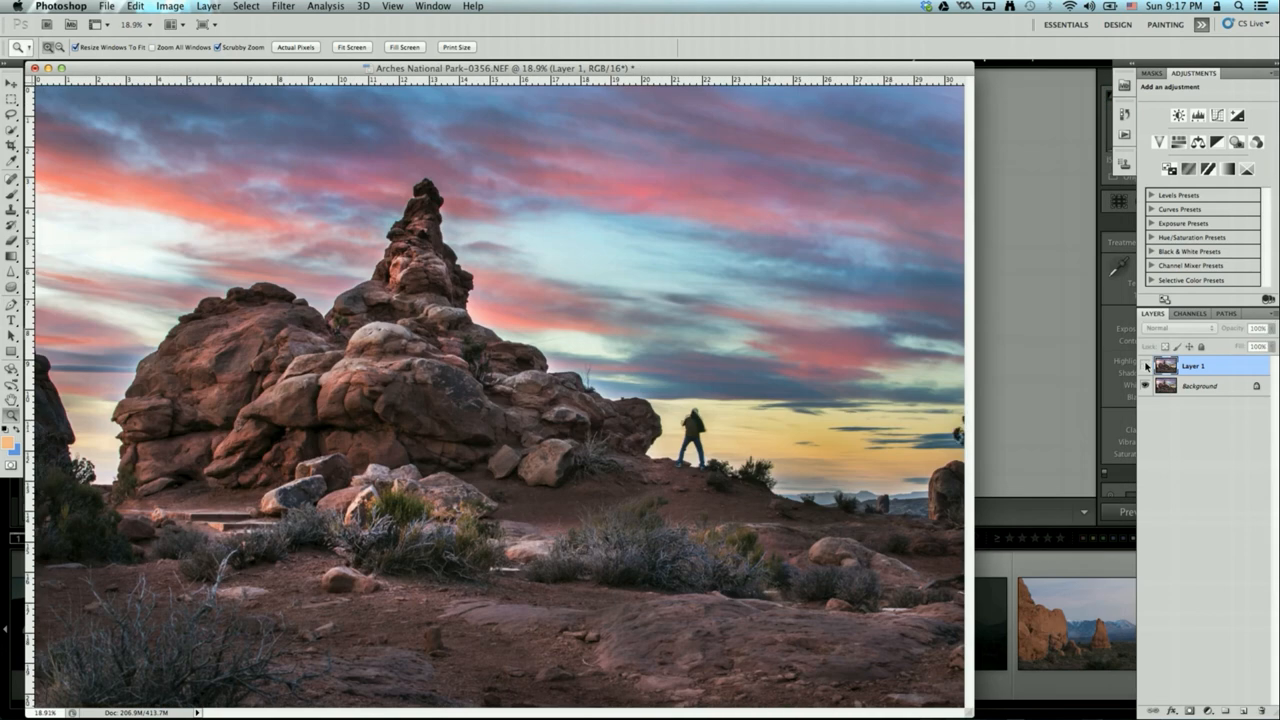
click(1146, 366)
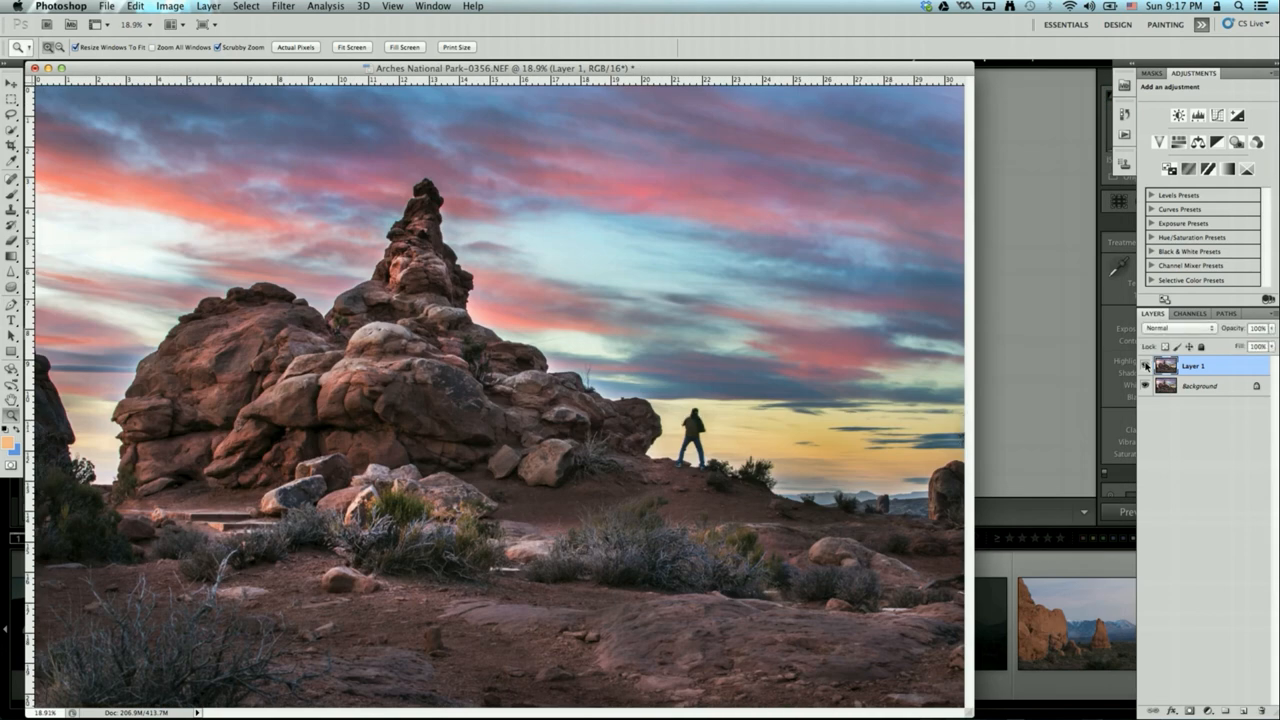
click(1146, 366)
click(1146, 366)
Step: Merge Layer 1 into the background, and save and close the retouched document
key(super+e)
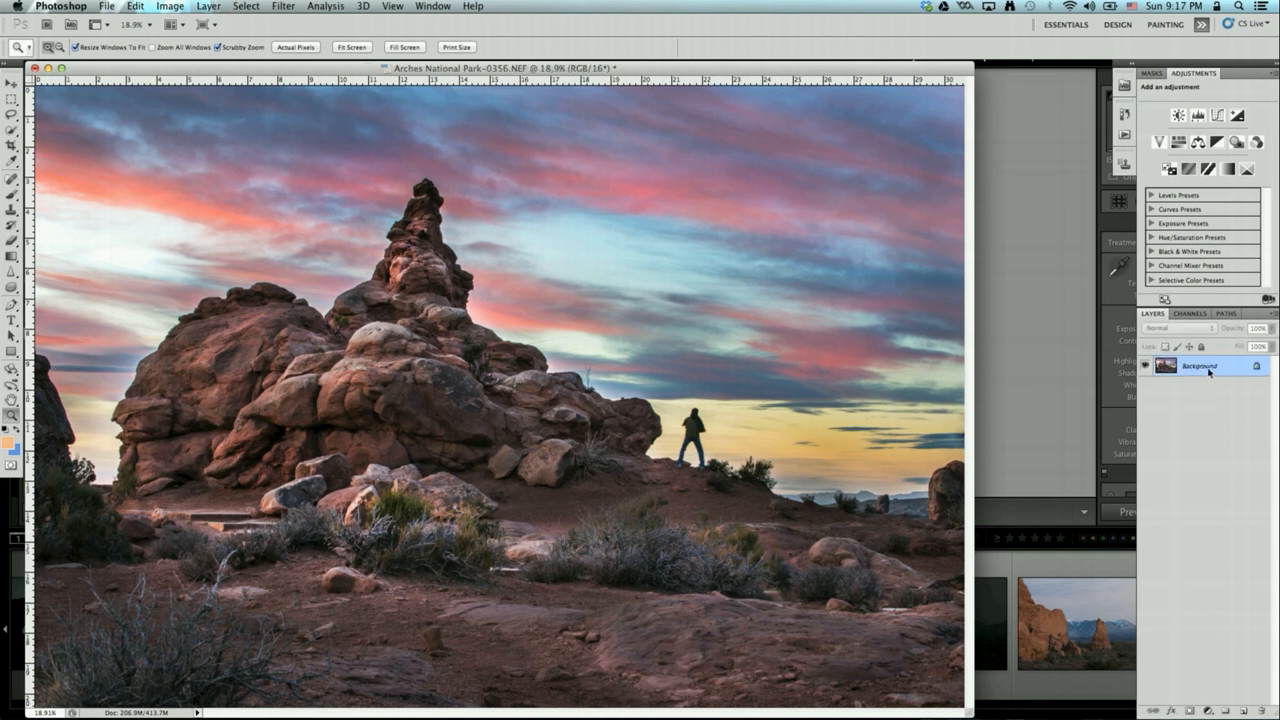
key(super+s)
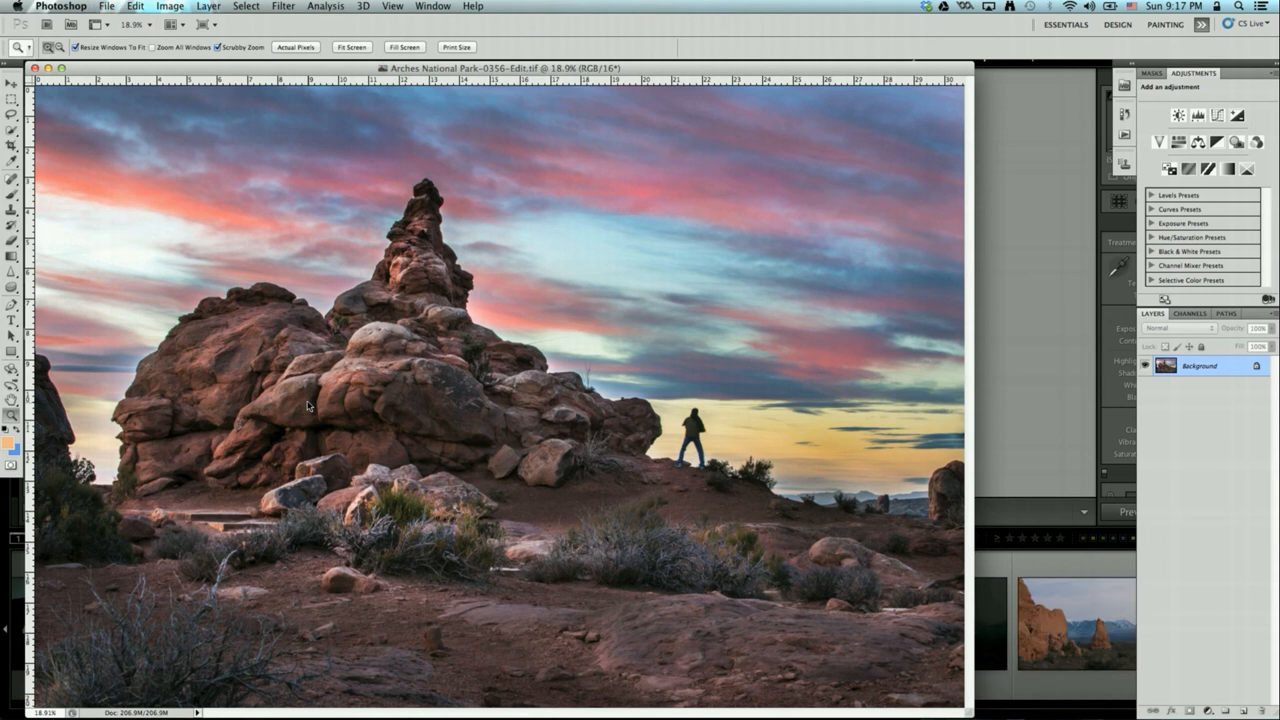
key(super+w)
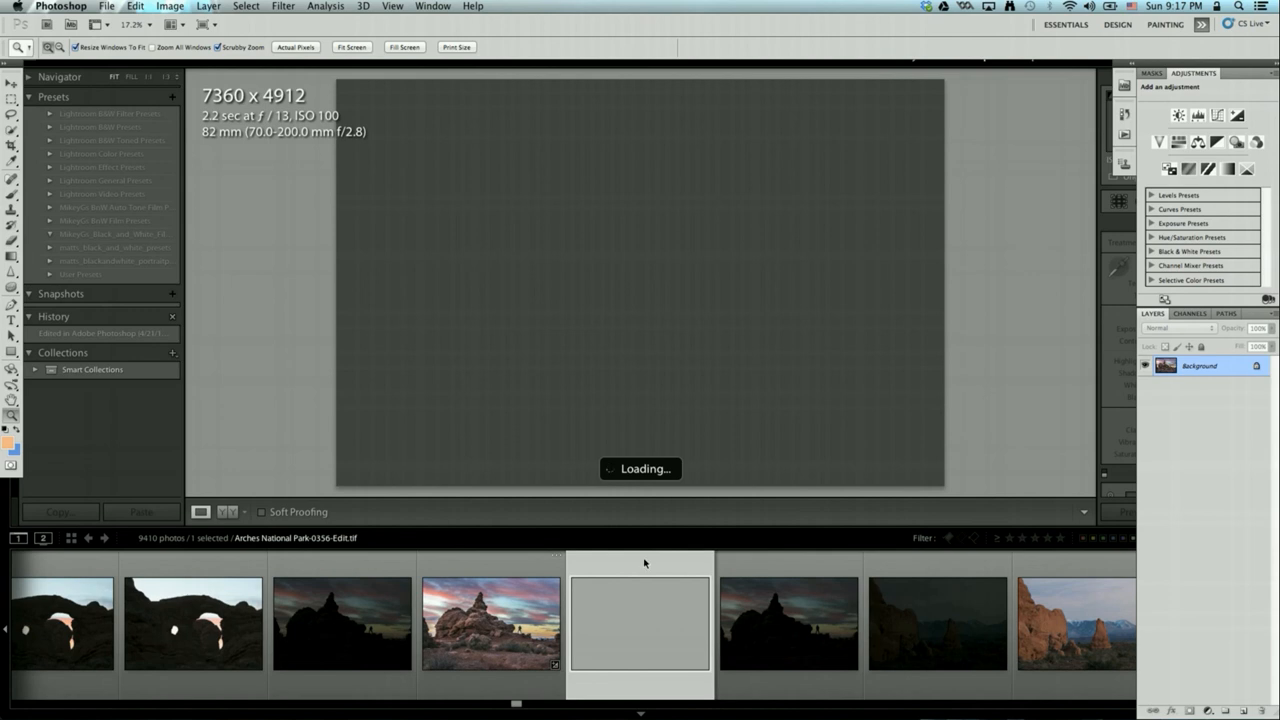
Step: Switch to Lightroom and compare Arches National Park-0356.NEF side by side with the edited TIFF
click(640, 612)
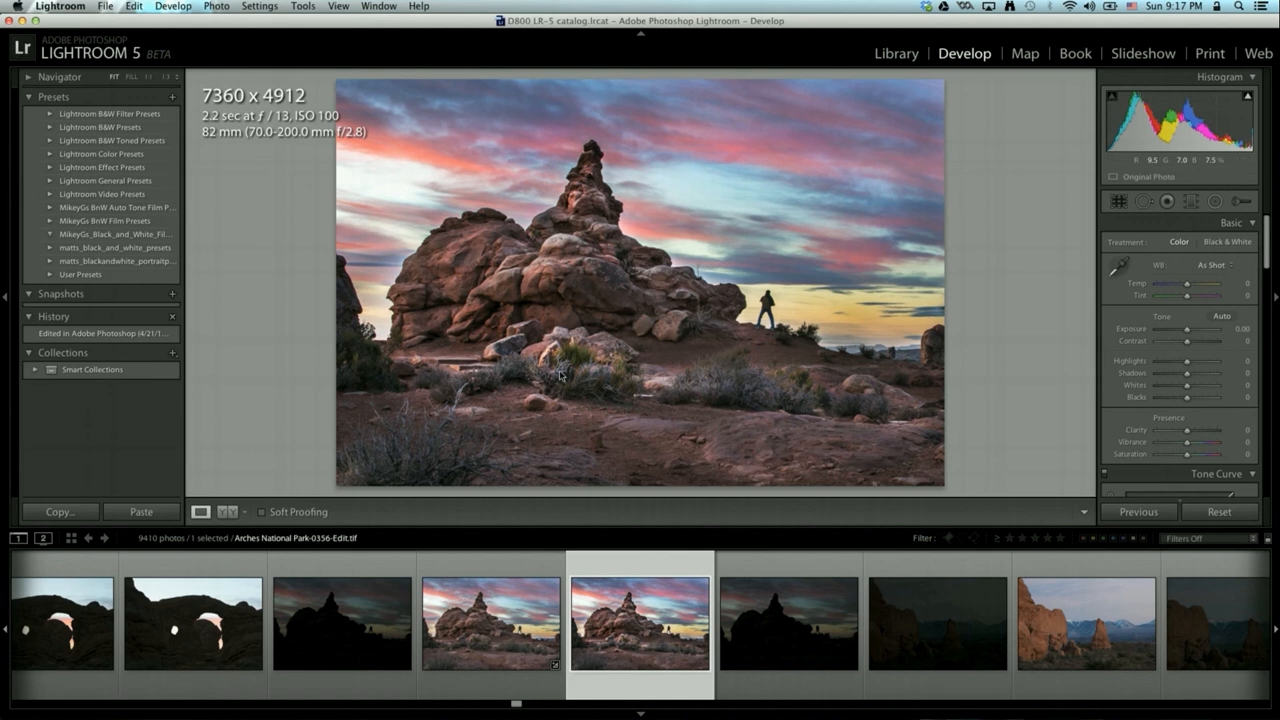
click(529, 612)
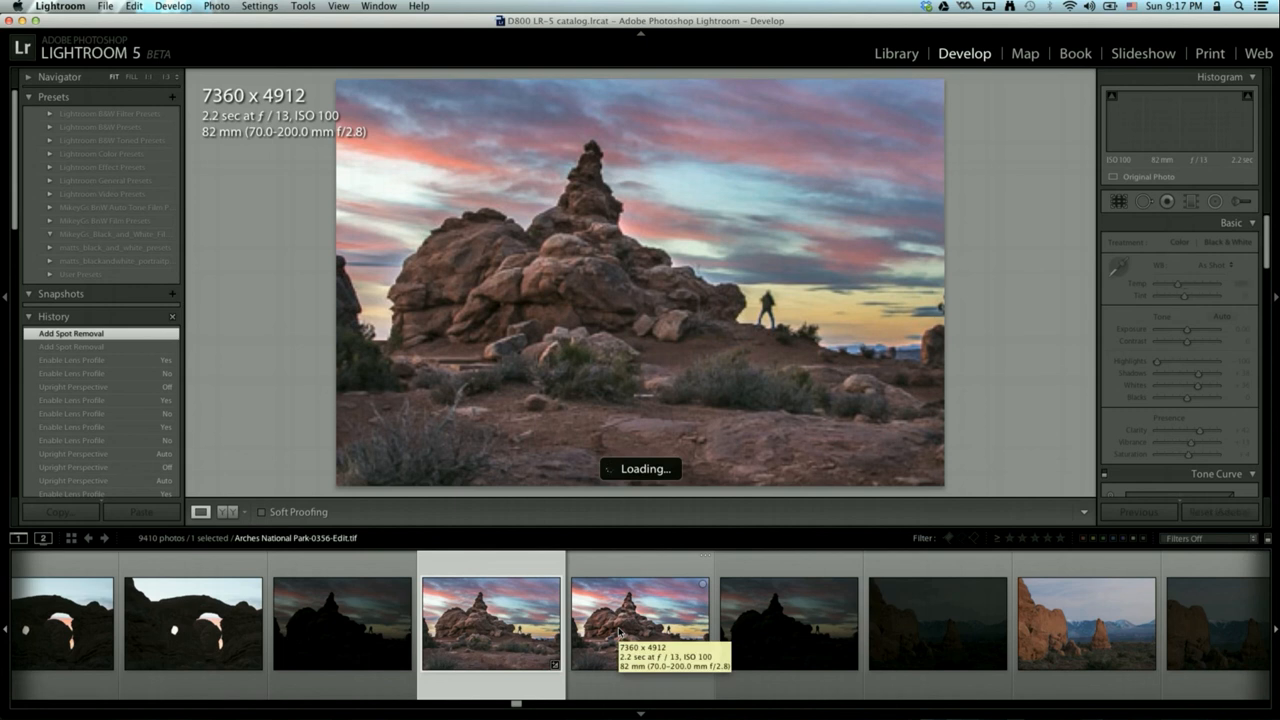
super+click(620, 632)
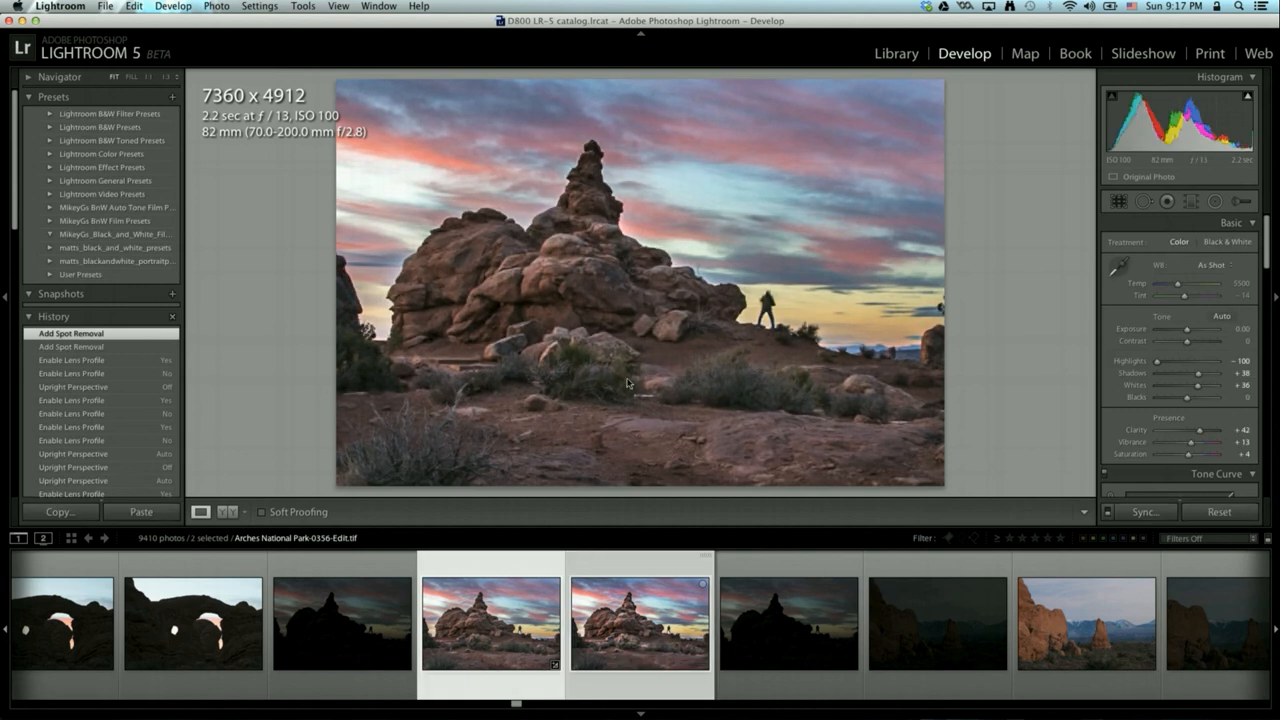
key(c)
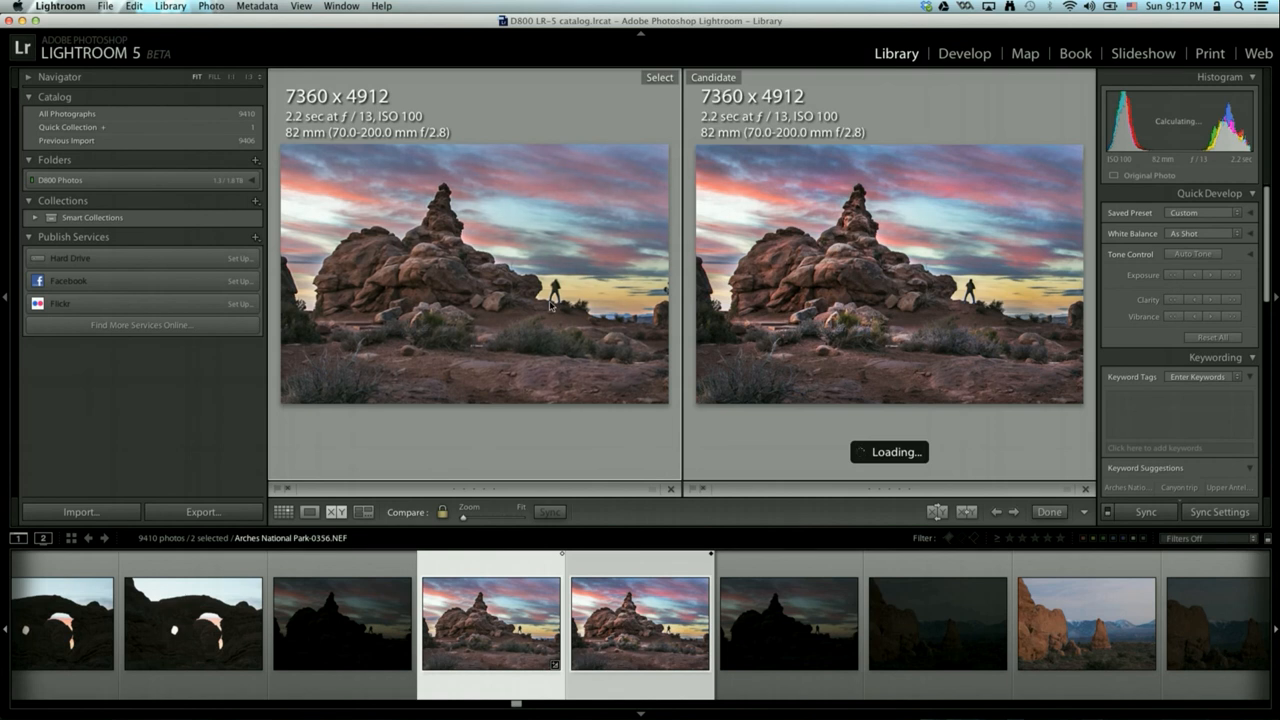
key(shift+Tab)
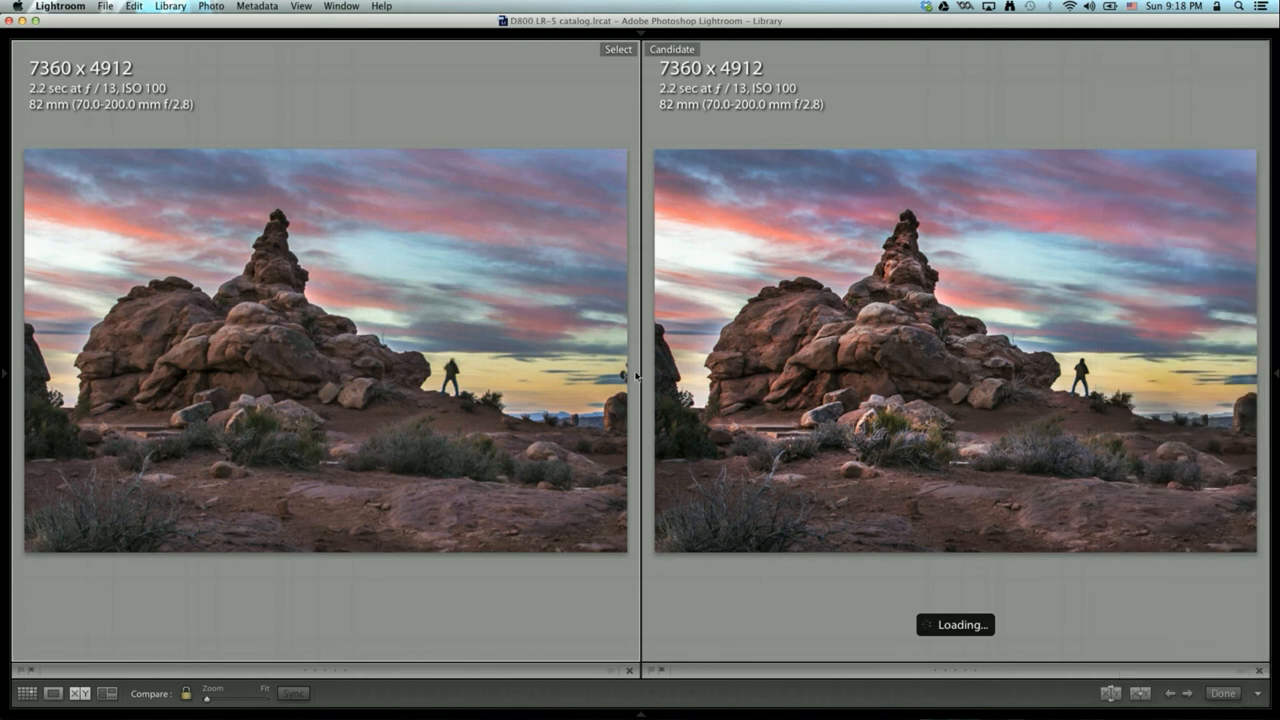
key(shift+Tab)
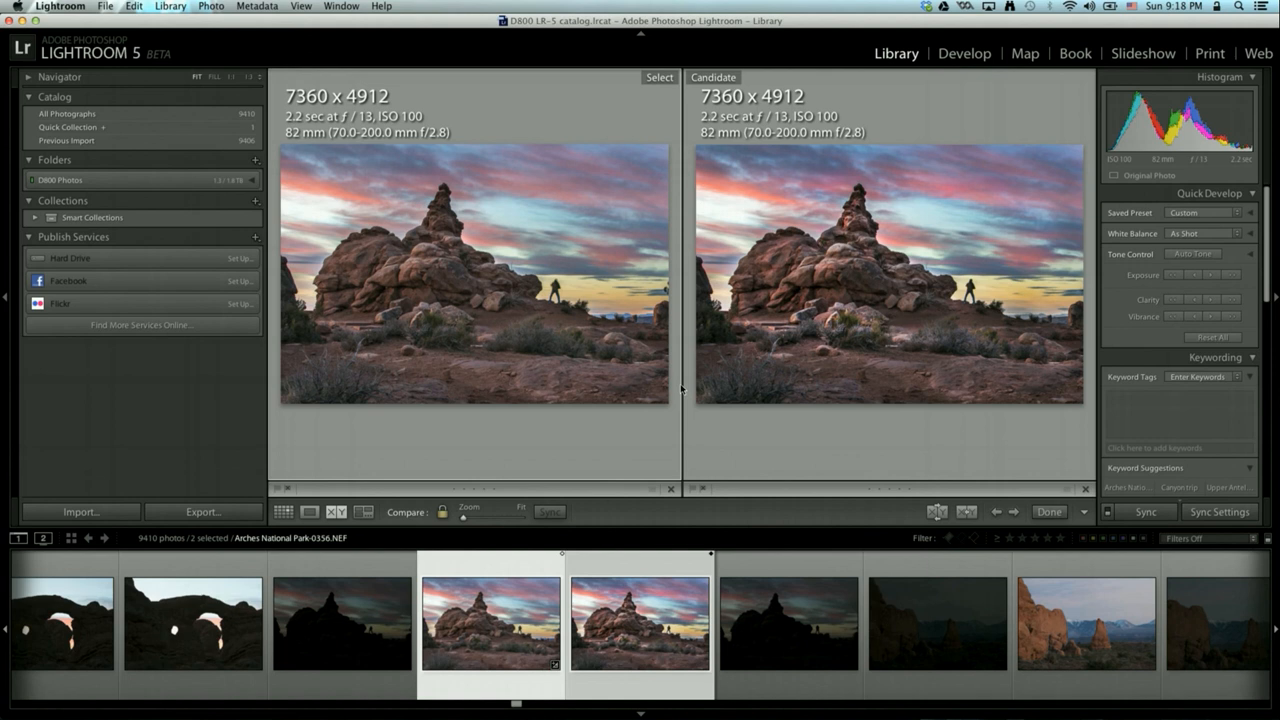
key(e)
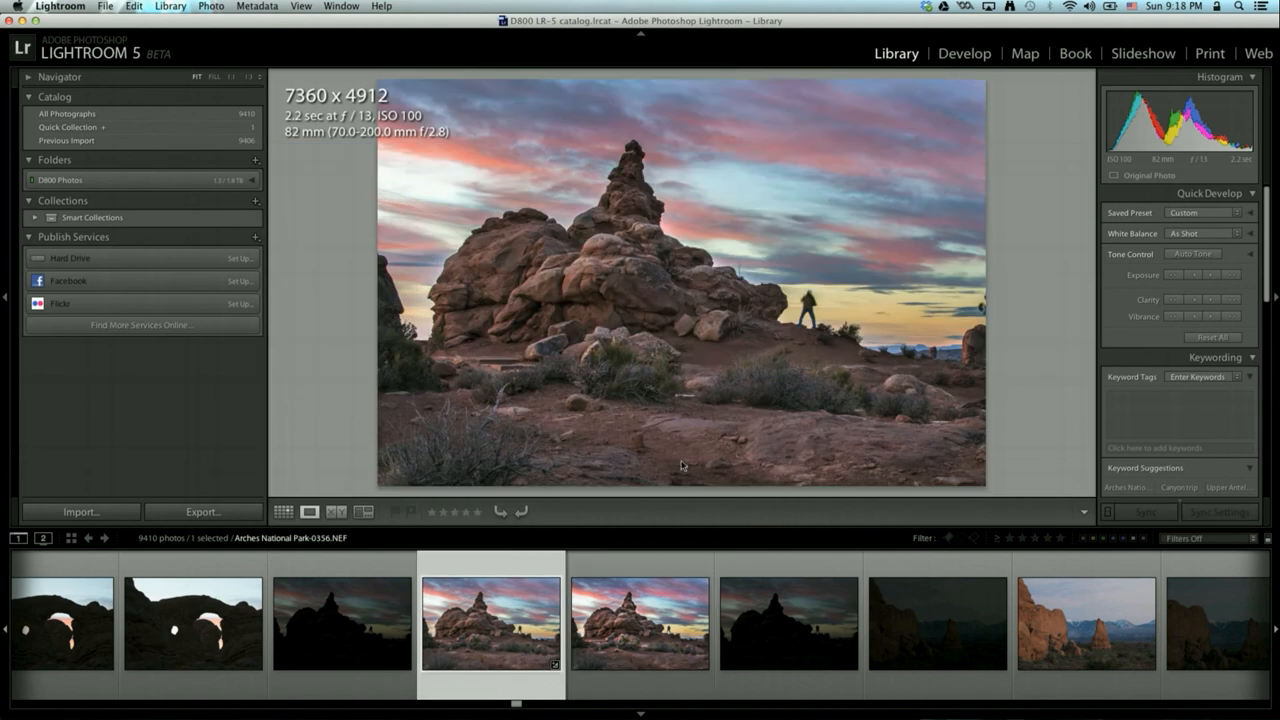
Step: Examine the rock spire's edges in the edited TIFF at 1:1 zoom
click(646, 589)
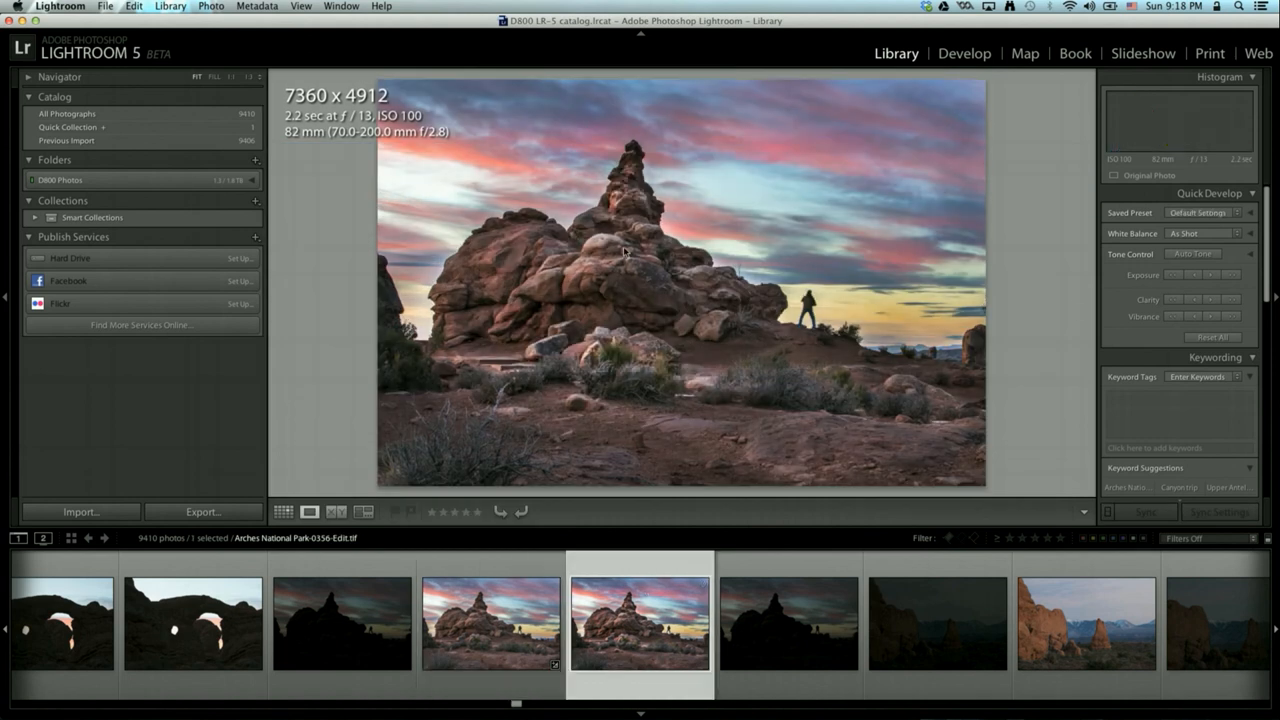
click(684, 205)
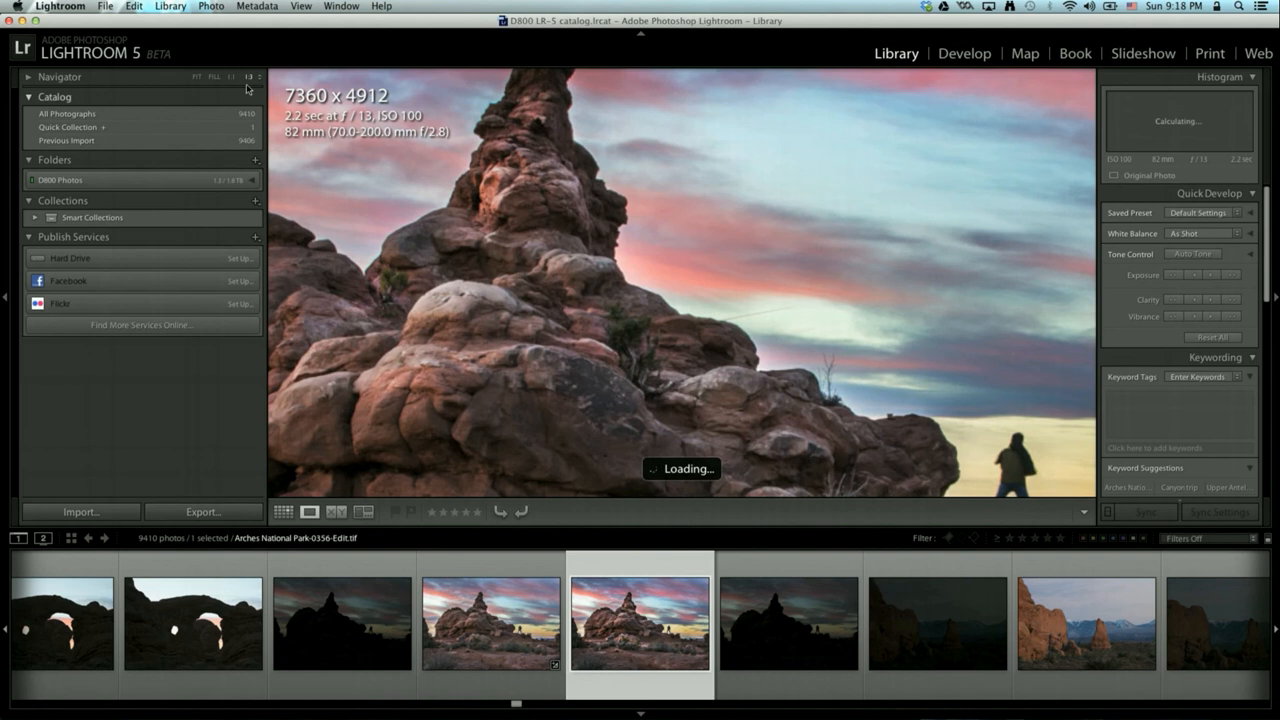
click(231, 76)
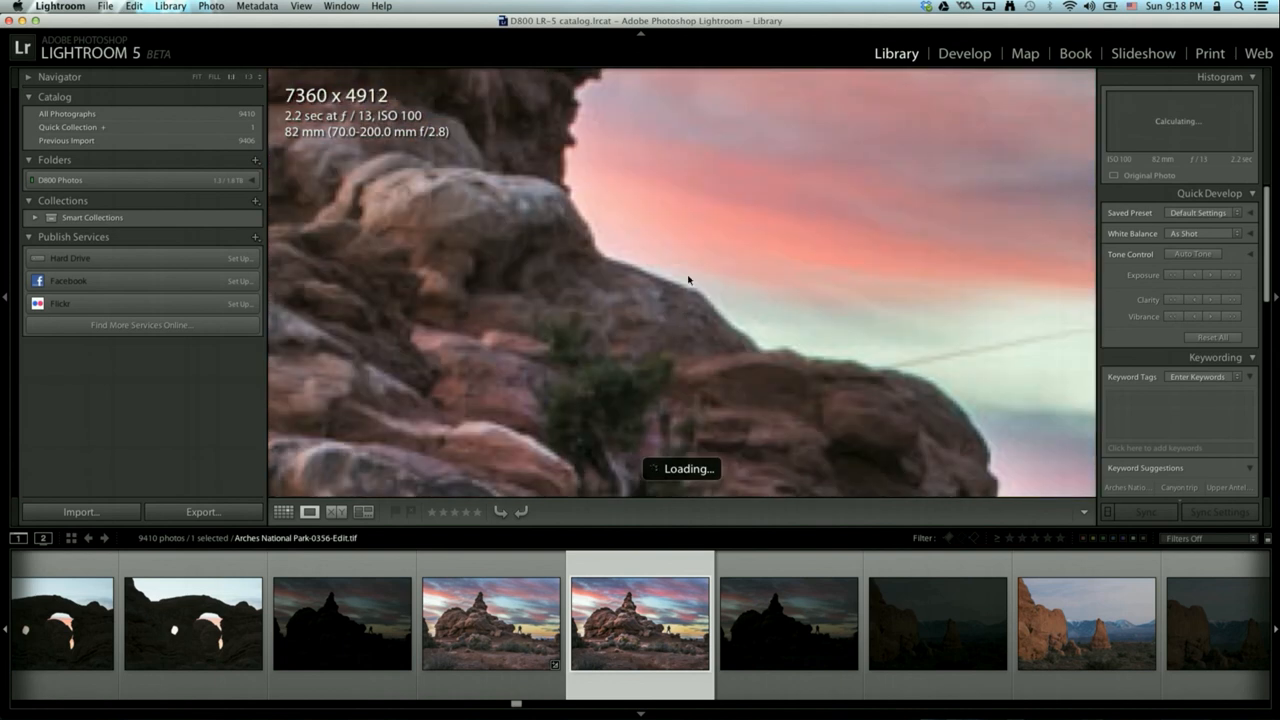
drag(632, 140, 766, 360)
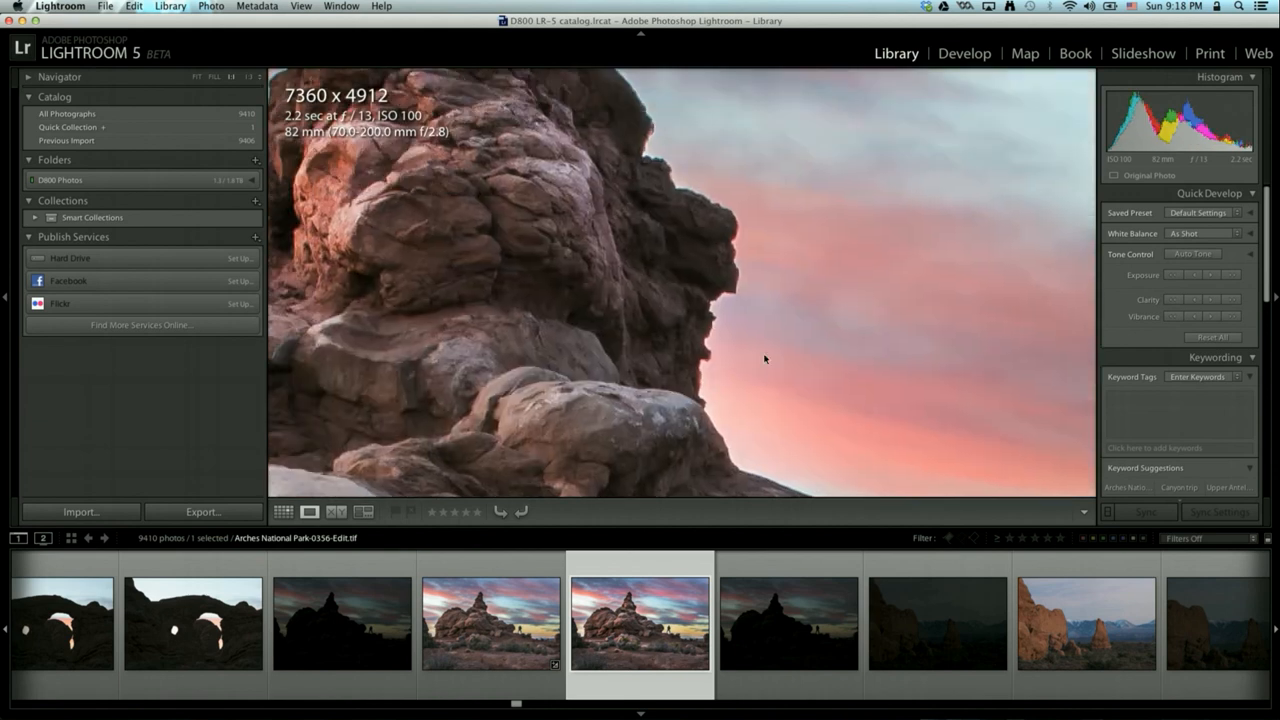
drag(600, 228, 868, 432)
drag(597, 190, 647, 253)
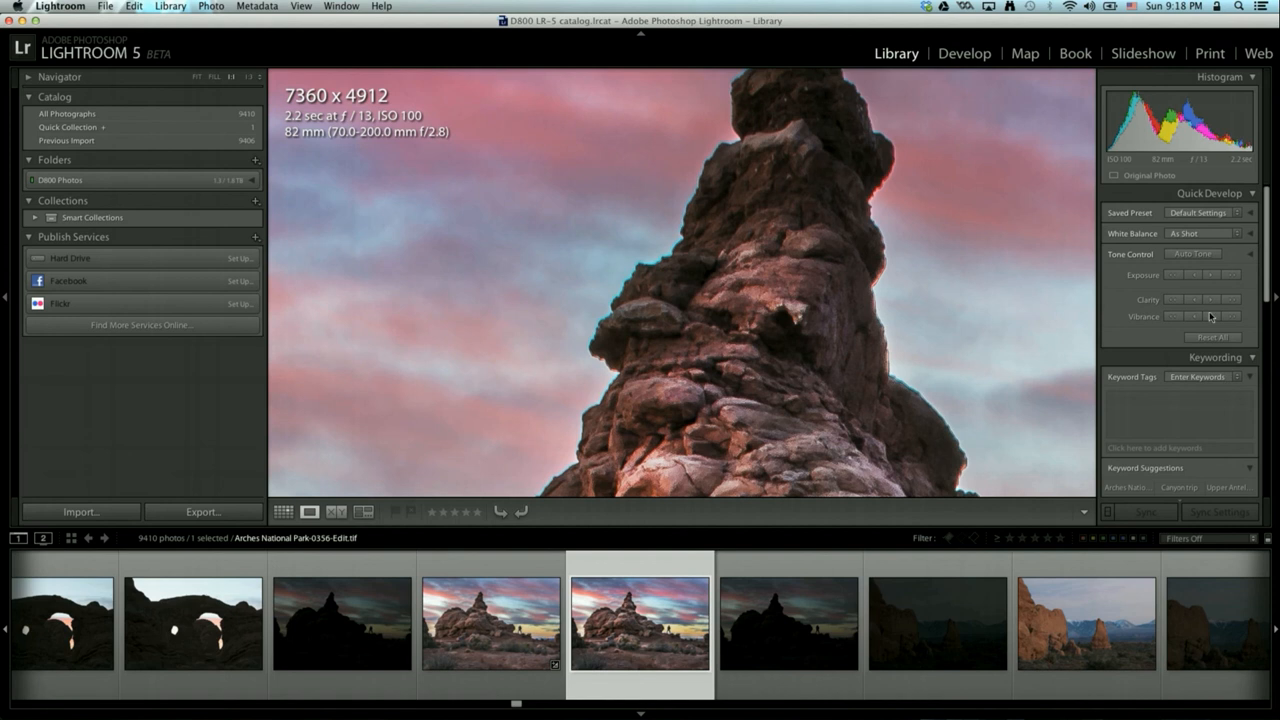
Step: Open the edited TIFF in Develop and enable Remove Chromatic Aberration in the color lens corrections
click(964, 54)
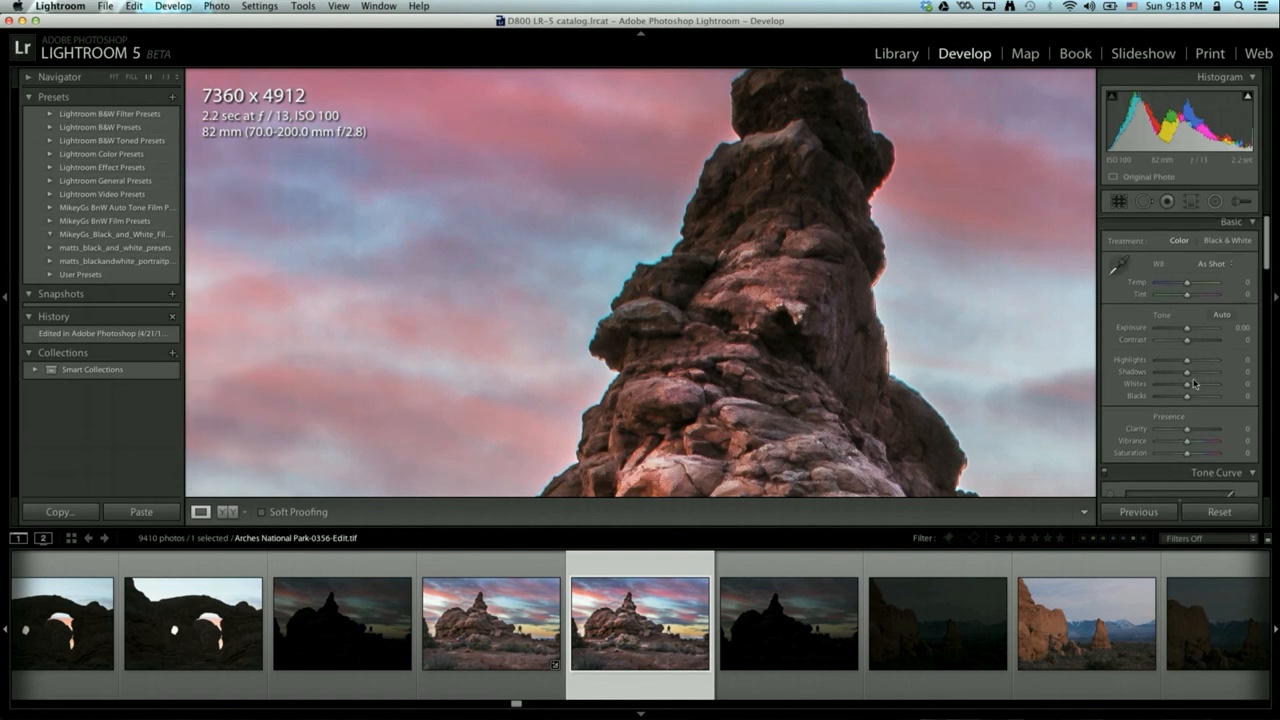
scroll(1193, 382, down, 10)
scroll(1193, 383, down, 1)
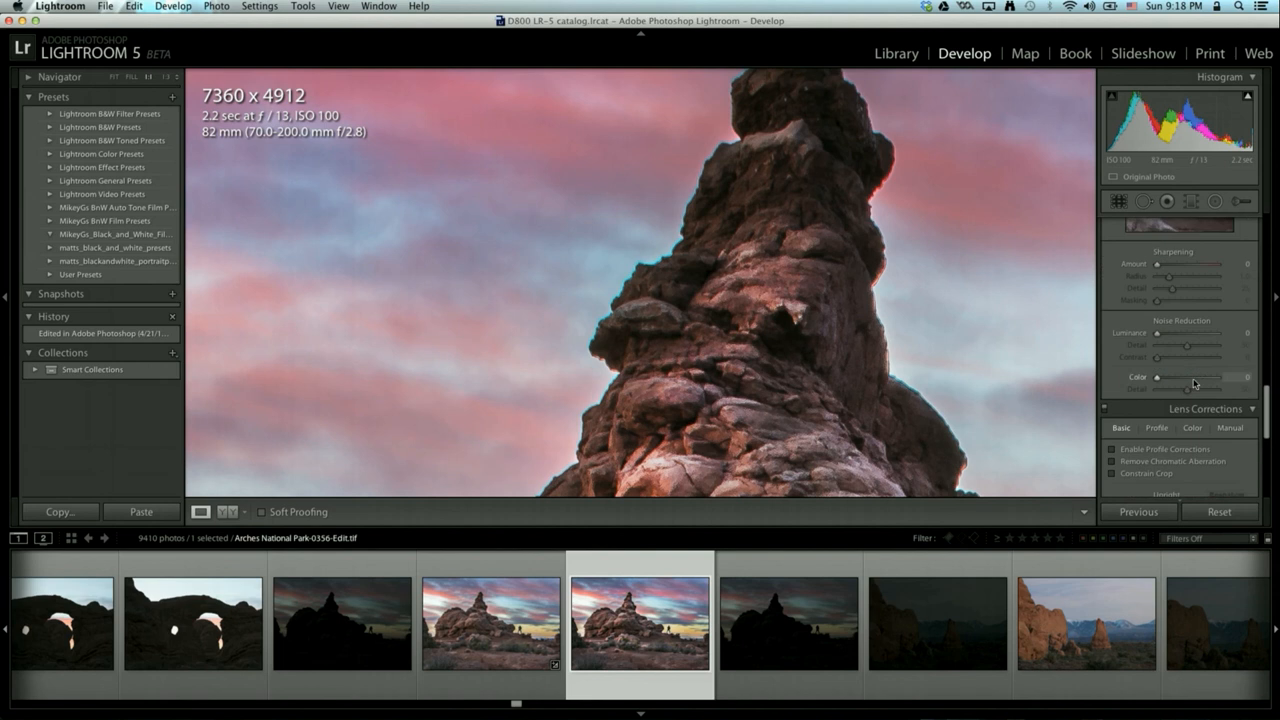
click(1188, 421)
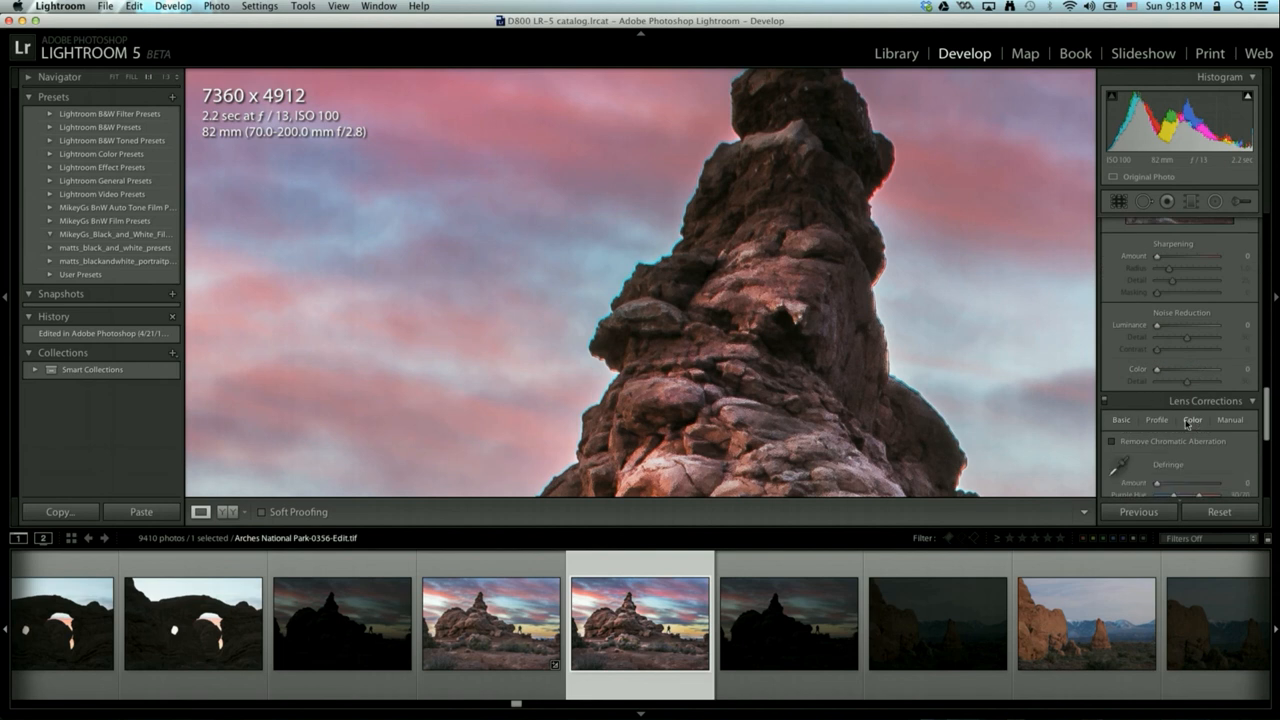
click(1112, 442)
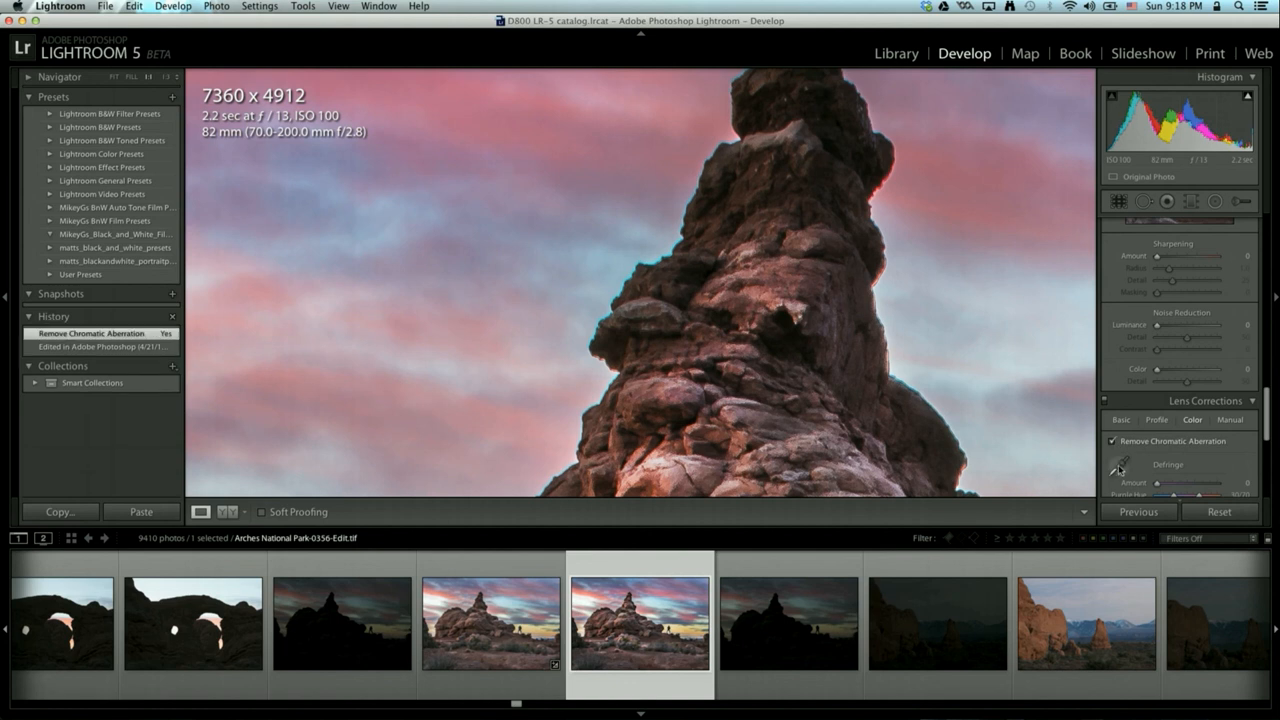
Step: Sample the cyan fringe along the shadowed edge of the rock spire with the Defringe eyedropper
click(1118, 466)
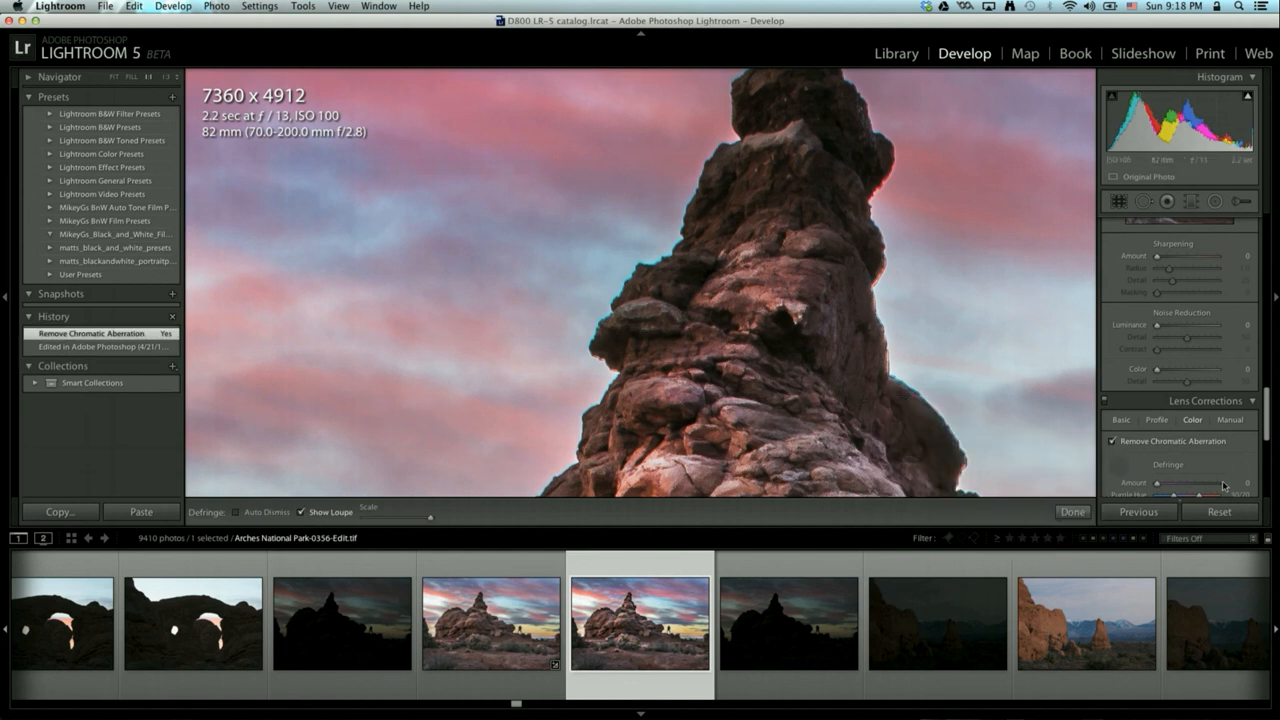
click(605, 323)
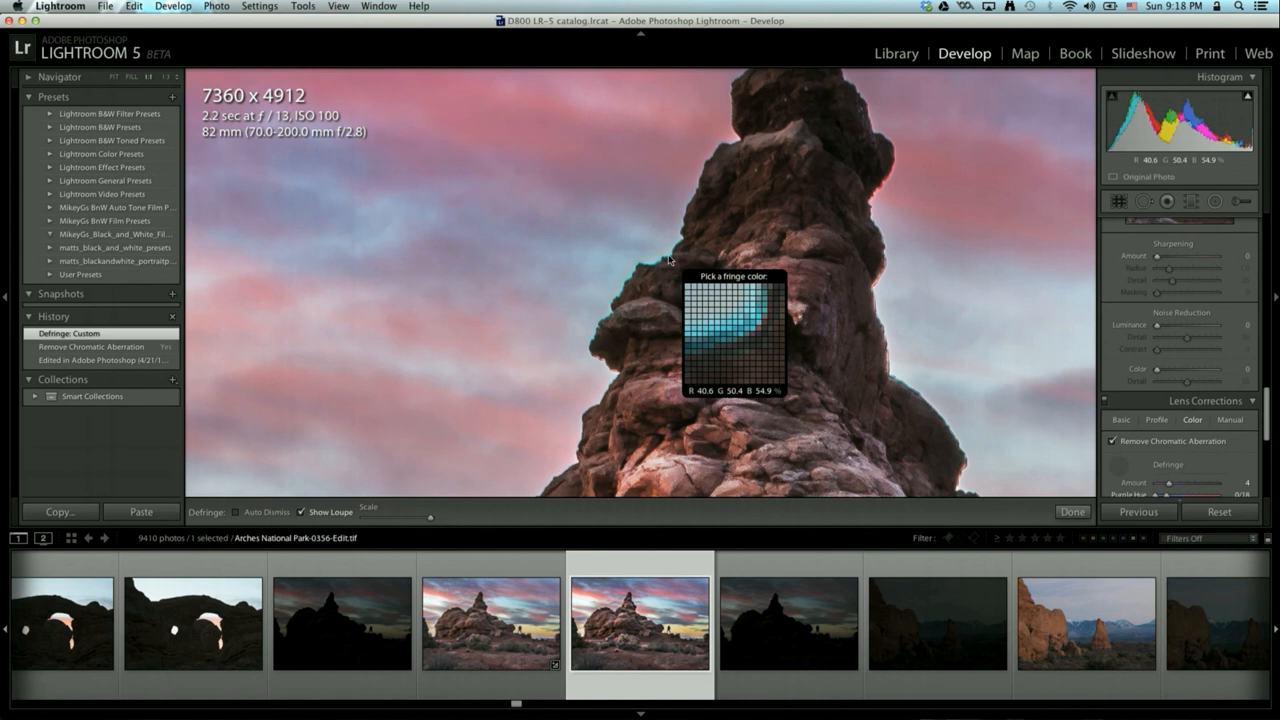
click(669, 261)
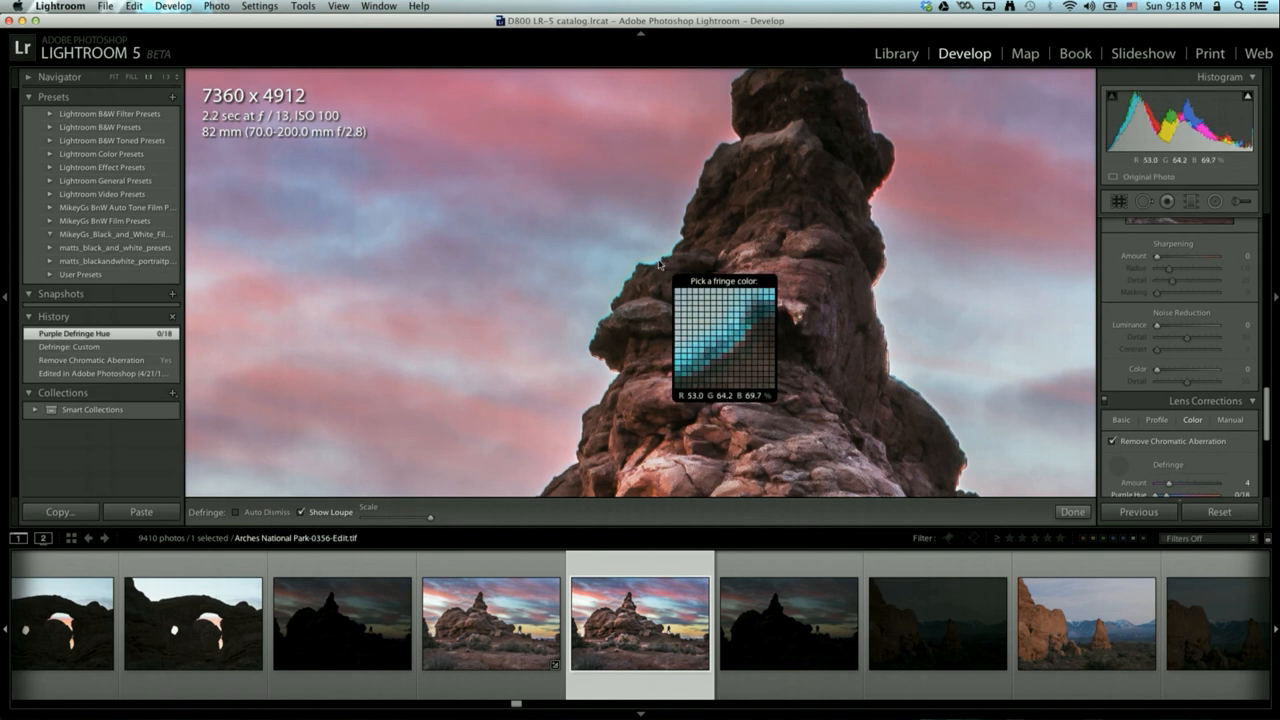
click(658, 264)
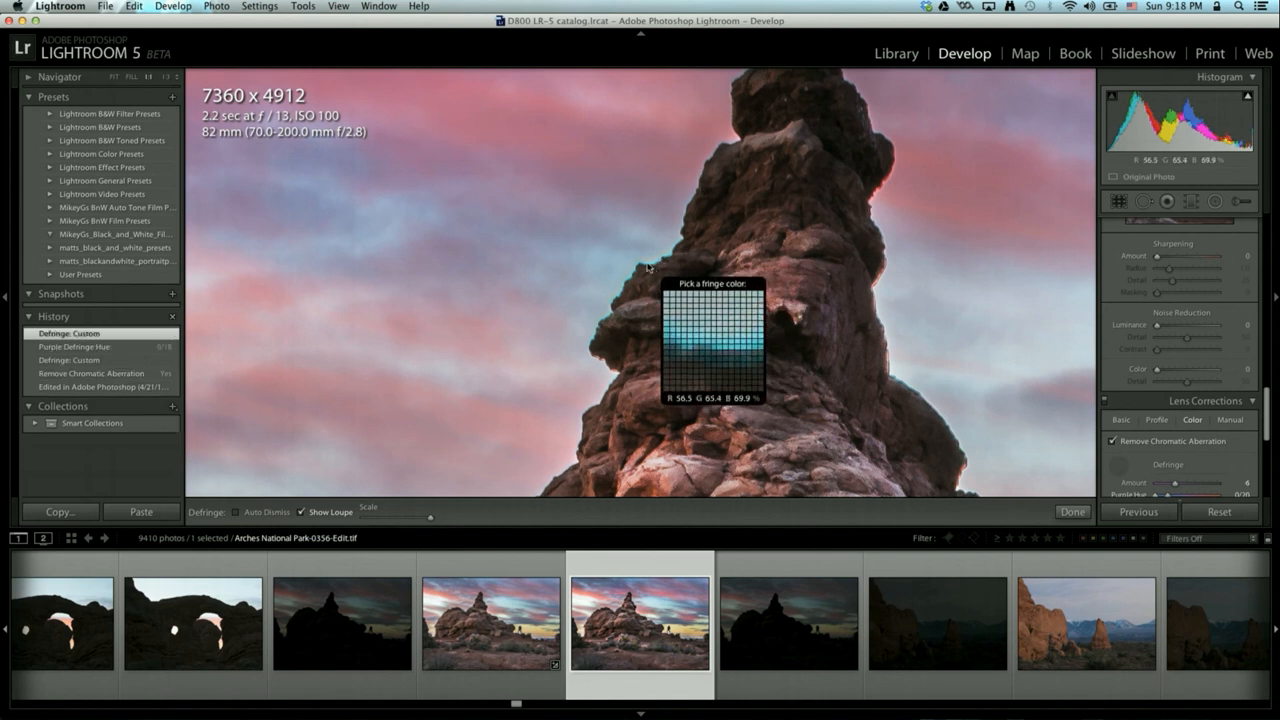
click(647, 266)
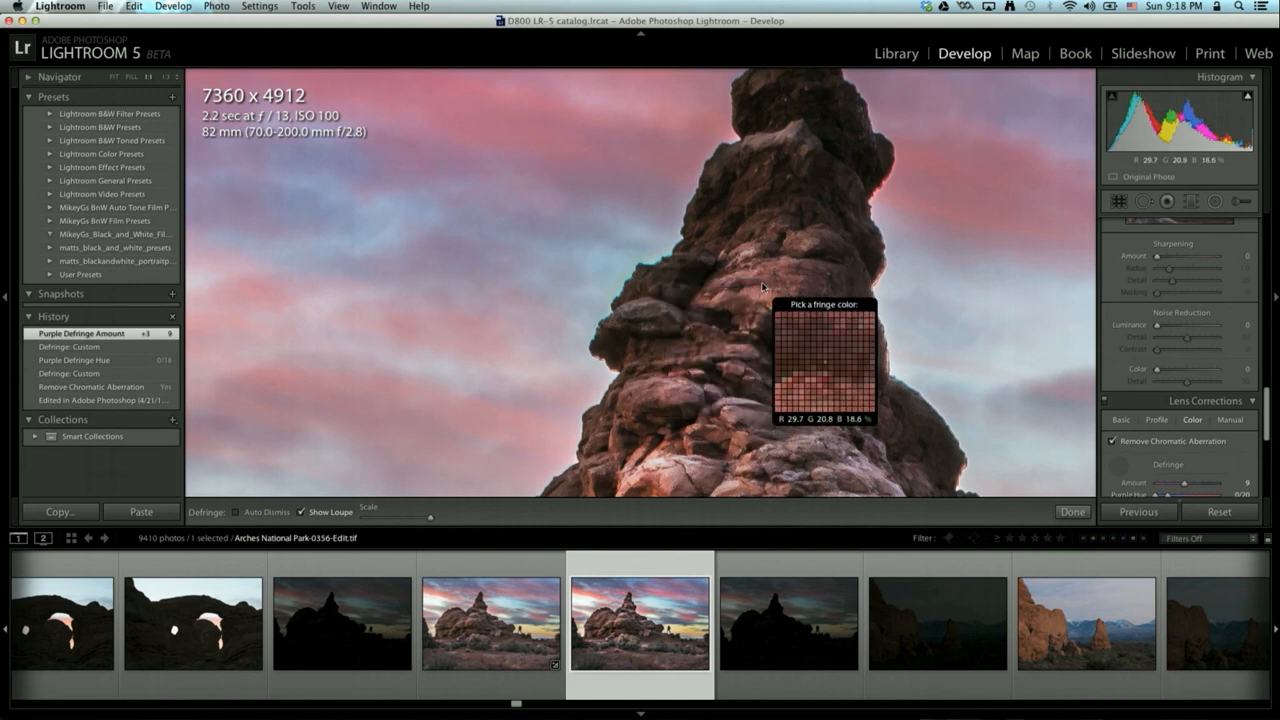
Step: Revert to the Edited in Adobe Photoshop history state in before/after view and resample the cyan fringe on the spire's edge for defringing
key(y)
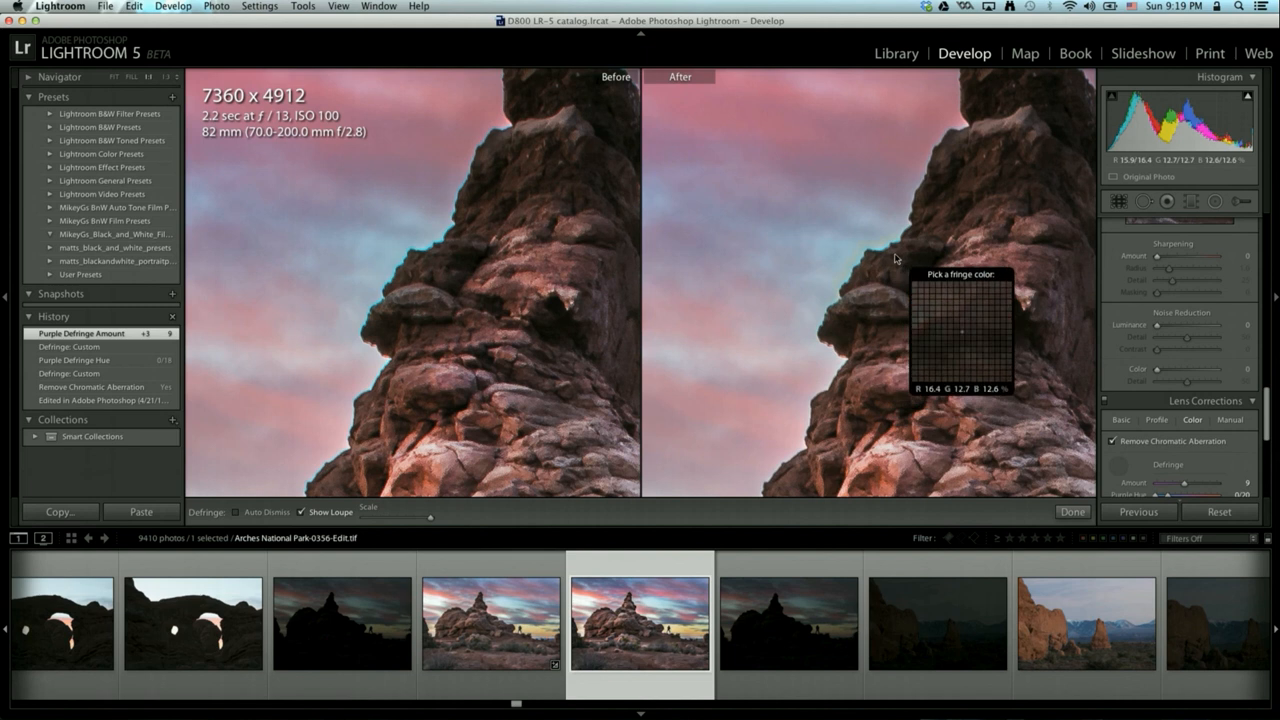
click(64, 400)
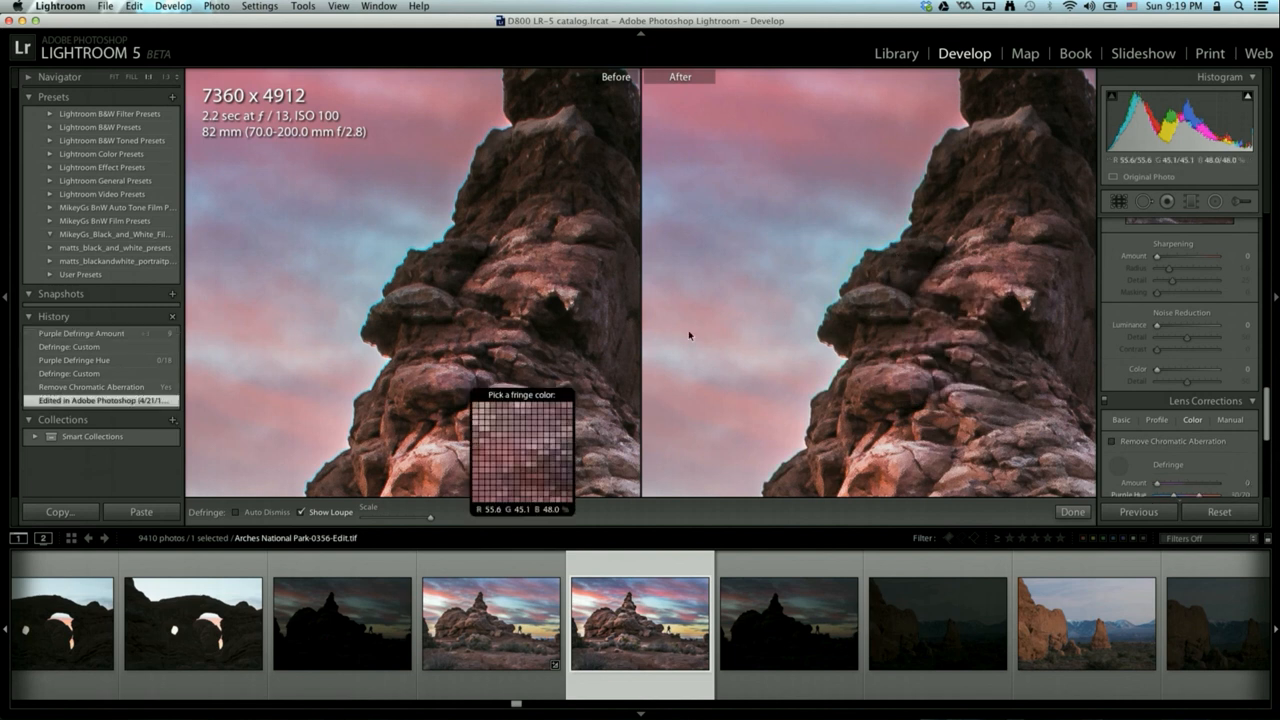
click(843, 291)
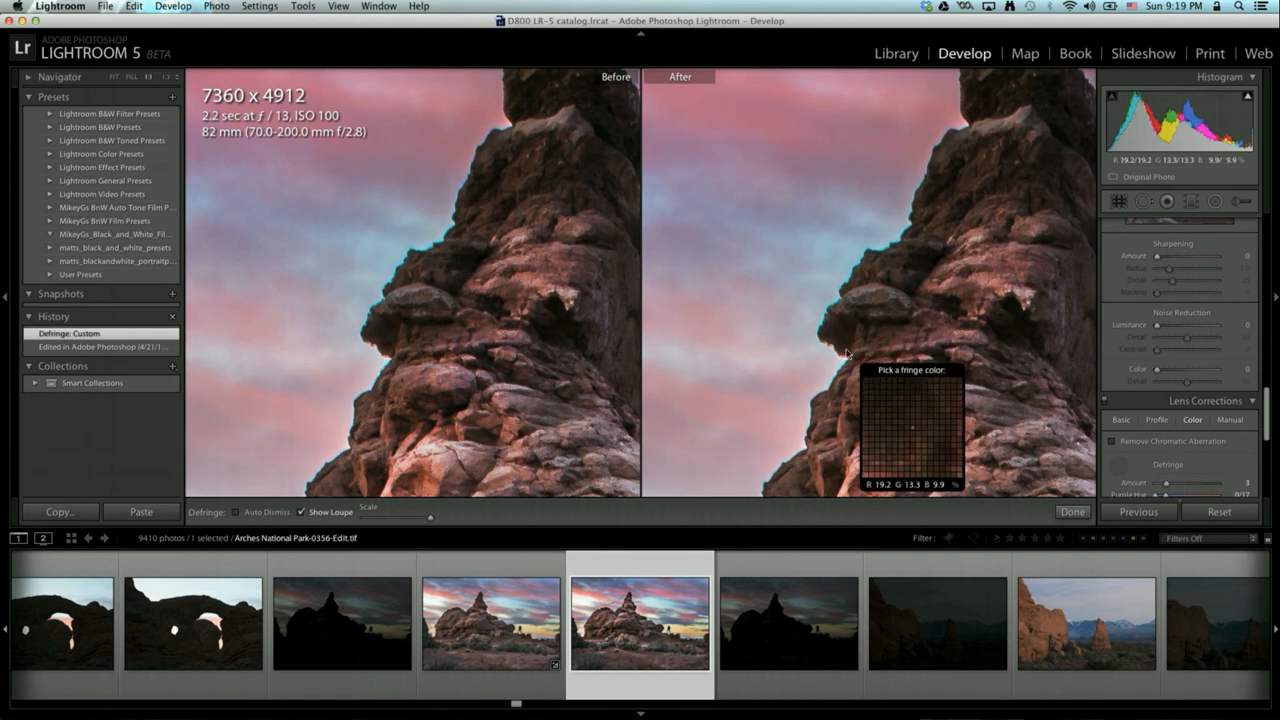
click(862, 268)
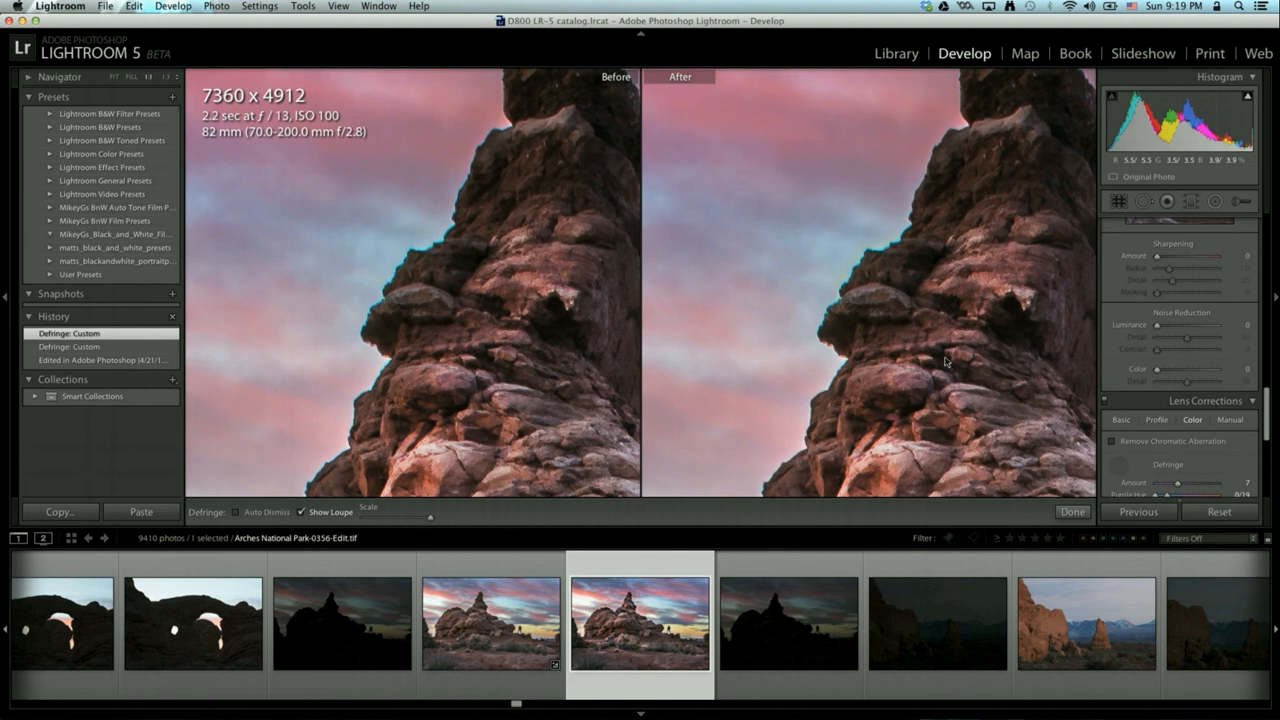
Step: Examine the edges of the rocks, bushes and tree at 1:1, comparing the image before and after defringing
drag(553, 384, 420, 340)
drag(746, 389, 866, 314)
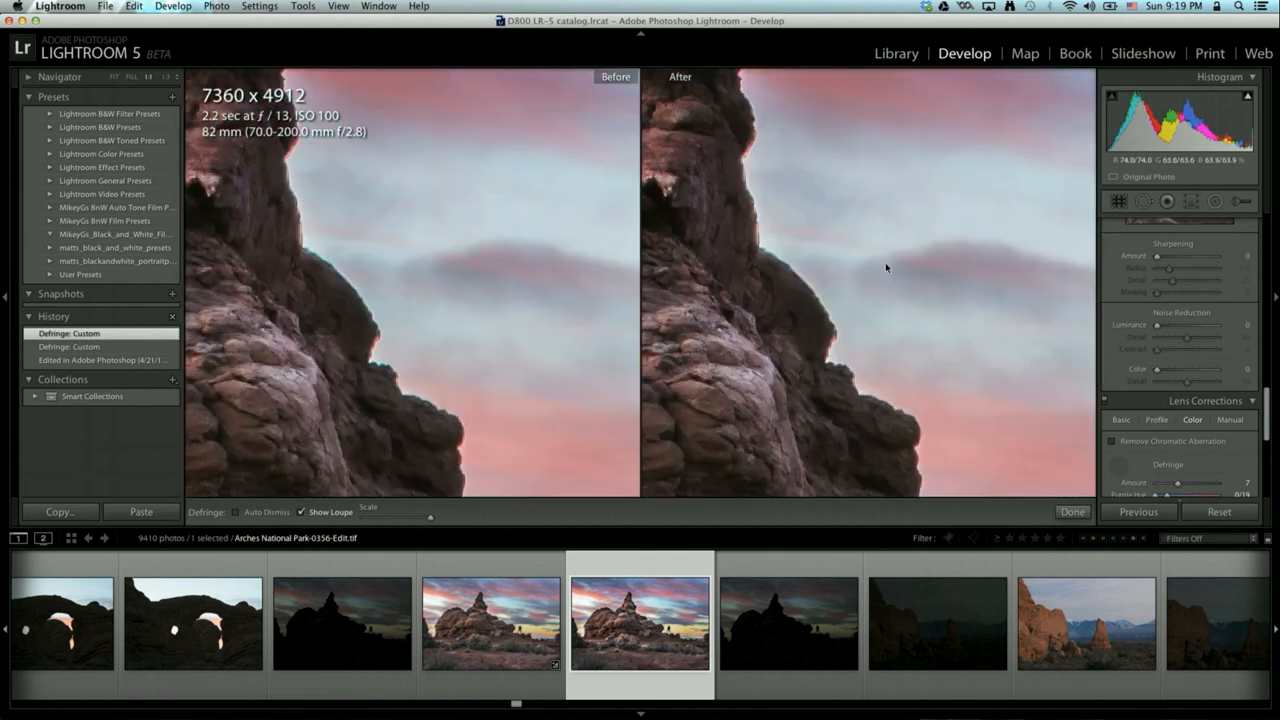
drag(888, 420, 898, 257)
drag(1035, 440, 888, 251)
drag(1070, 389, 820, 237)
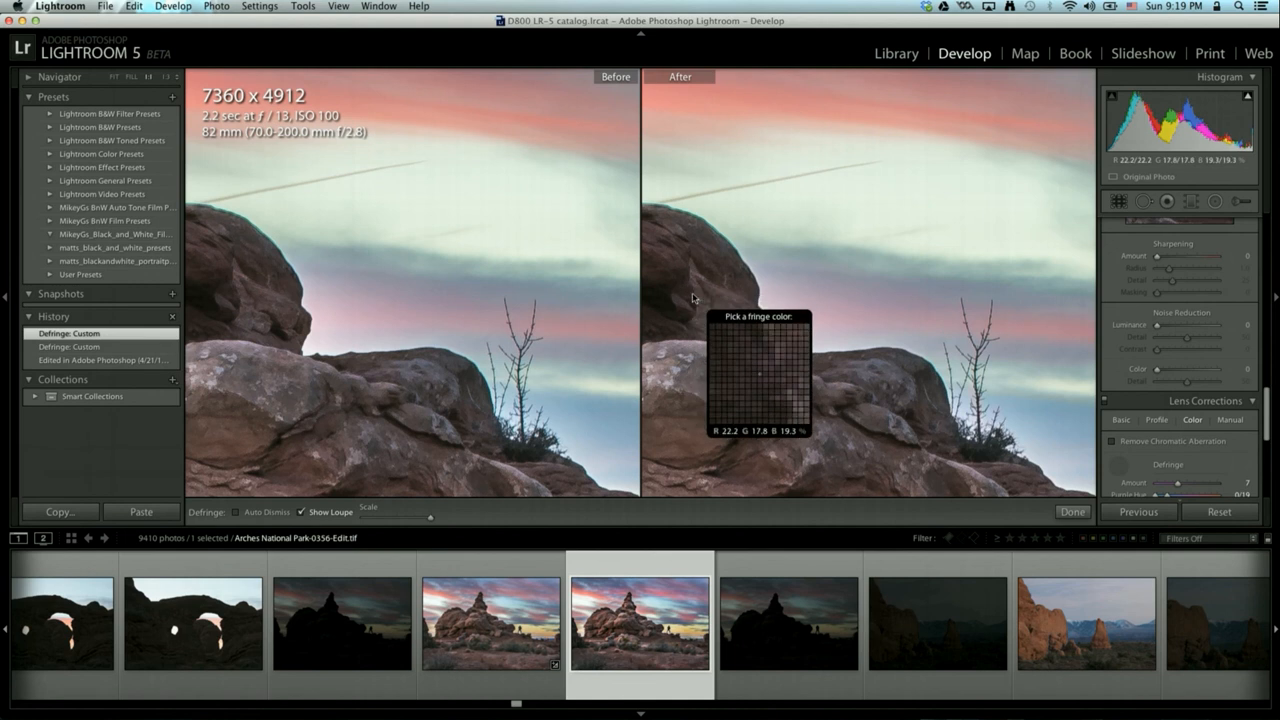
drag(922, 308, 770, 170)
drag(1006, 311, 1088, 318)
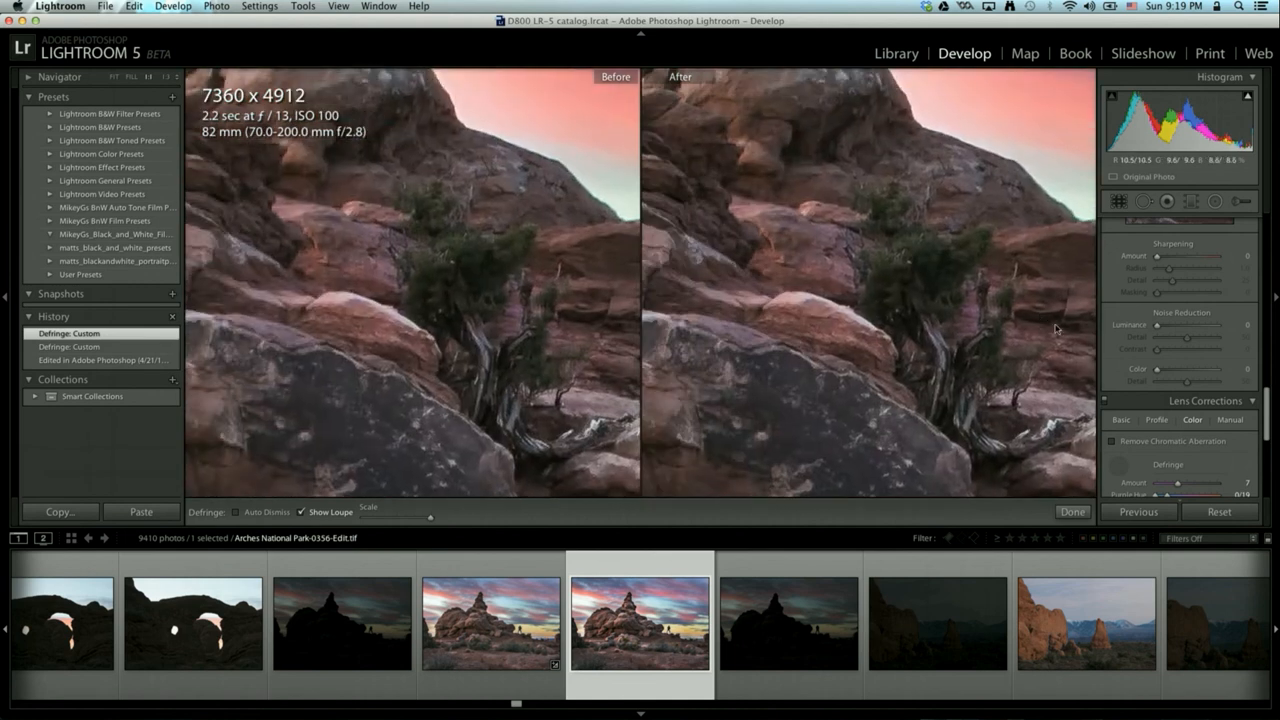
drag(1040, 390, 890, 260)
drag(1000, 390, 1045, 344)
drag(808, 304, 1066, 357)
drag(943, 302, 668, 380)
Step: Sample one more fringe color for defringing, compare the spire and the whole image before and after, and finish the defringe correction
click(838, 305)
drag(950, 325, 702, 369)
drag(951, 364, 816, 392)
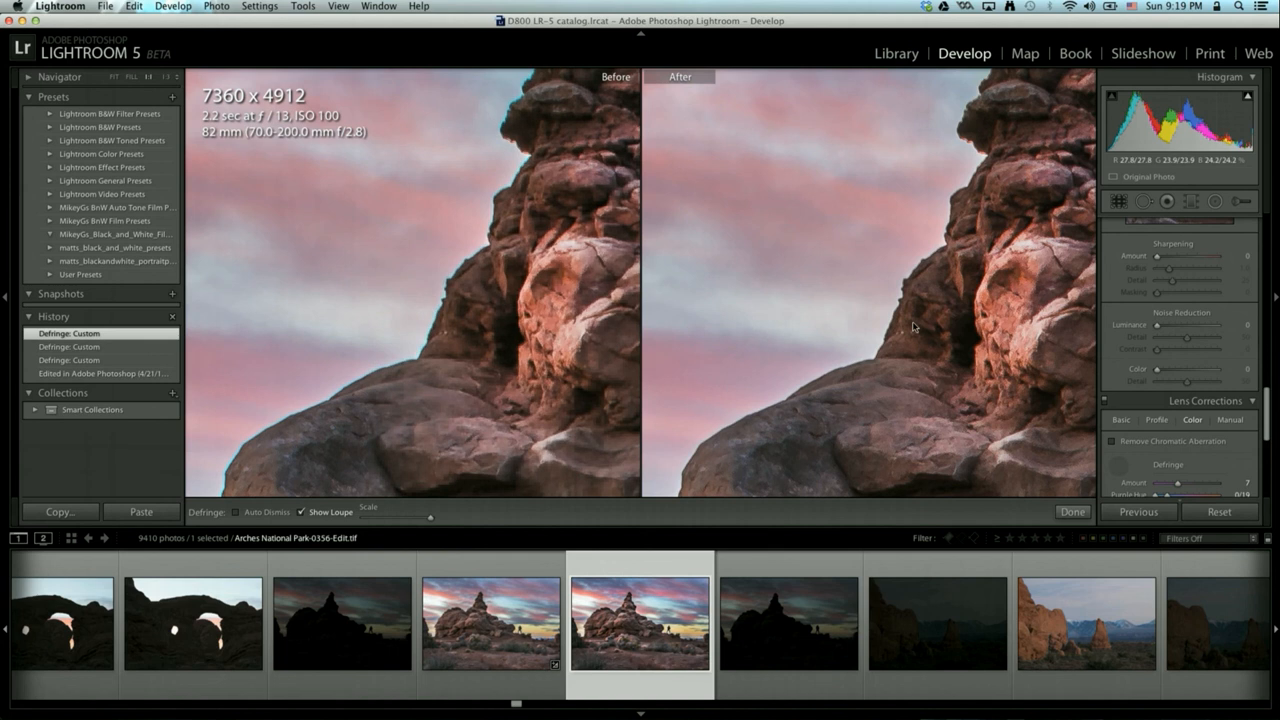
drag(914, 324, 856, 575)
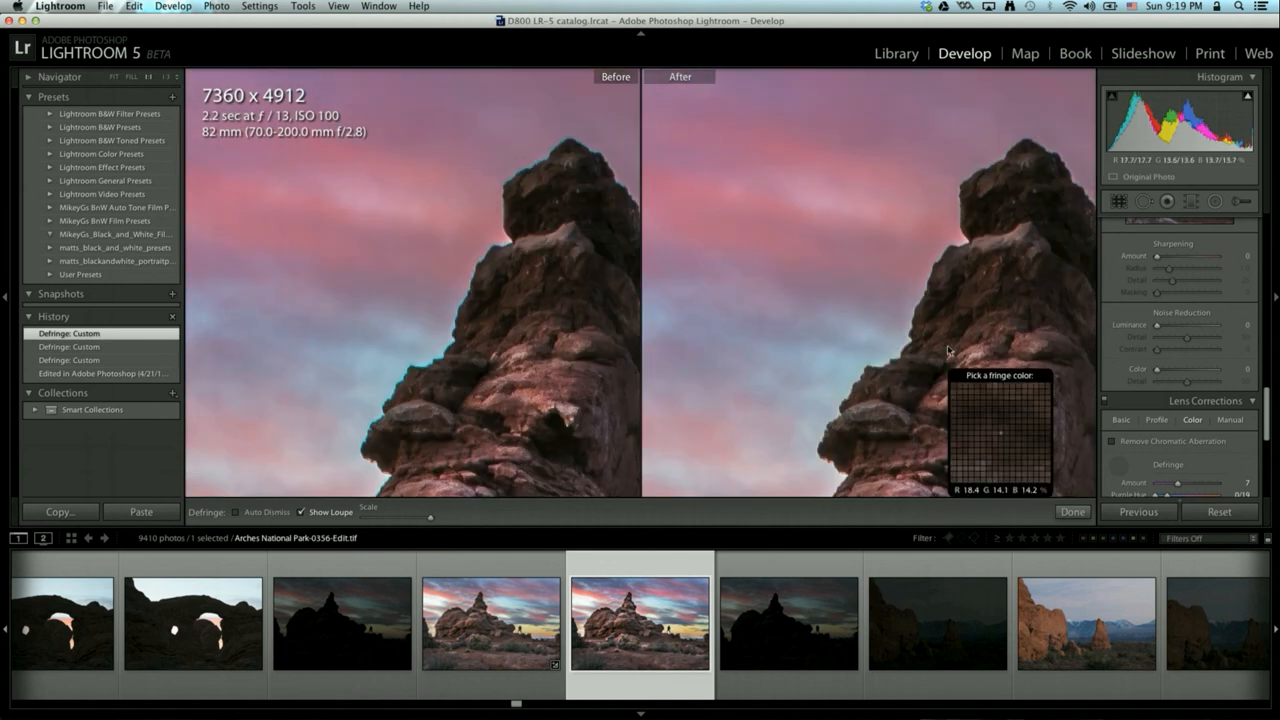
drag(982, 393, 635, 323)
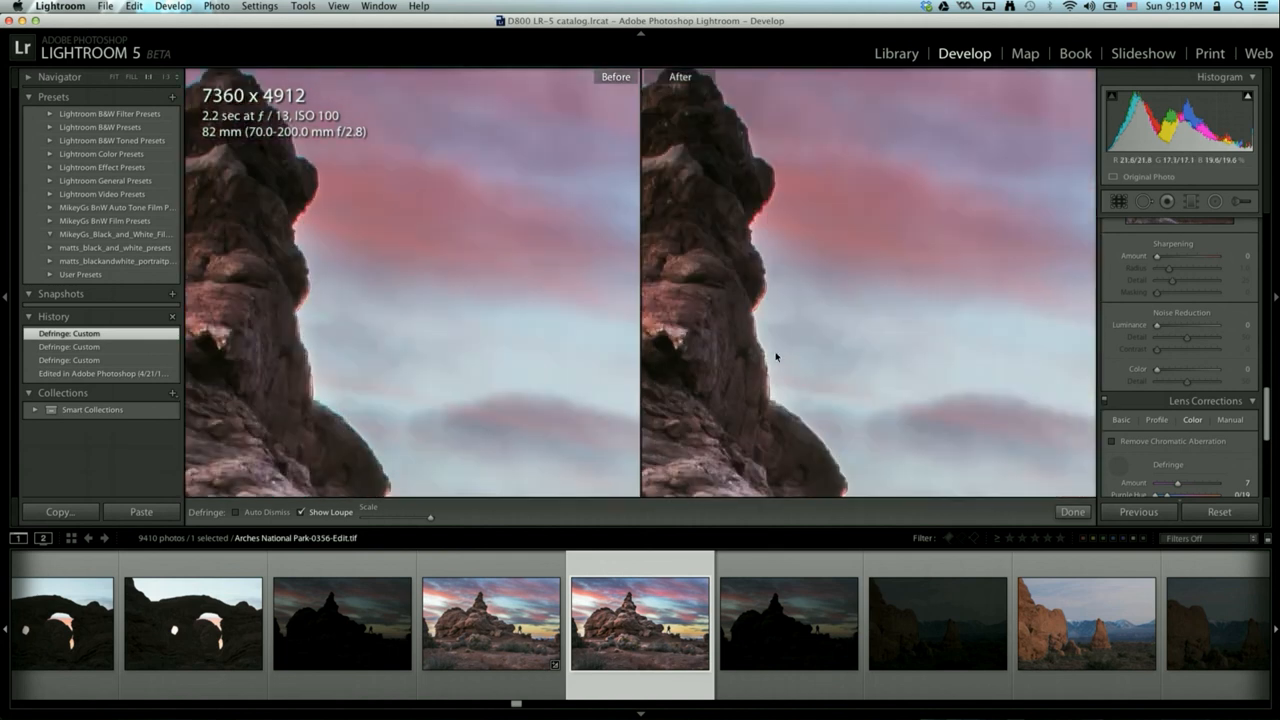
drag(776, 355, 708, 163)
key(z)
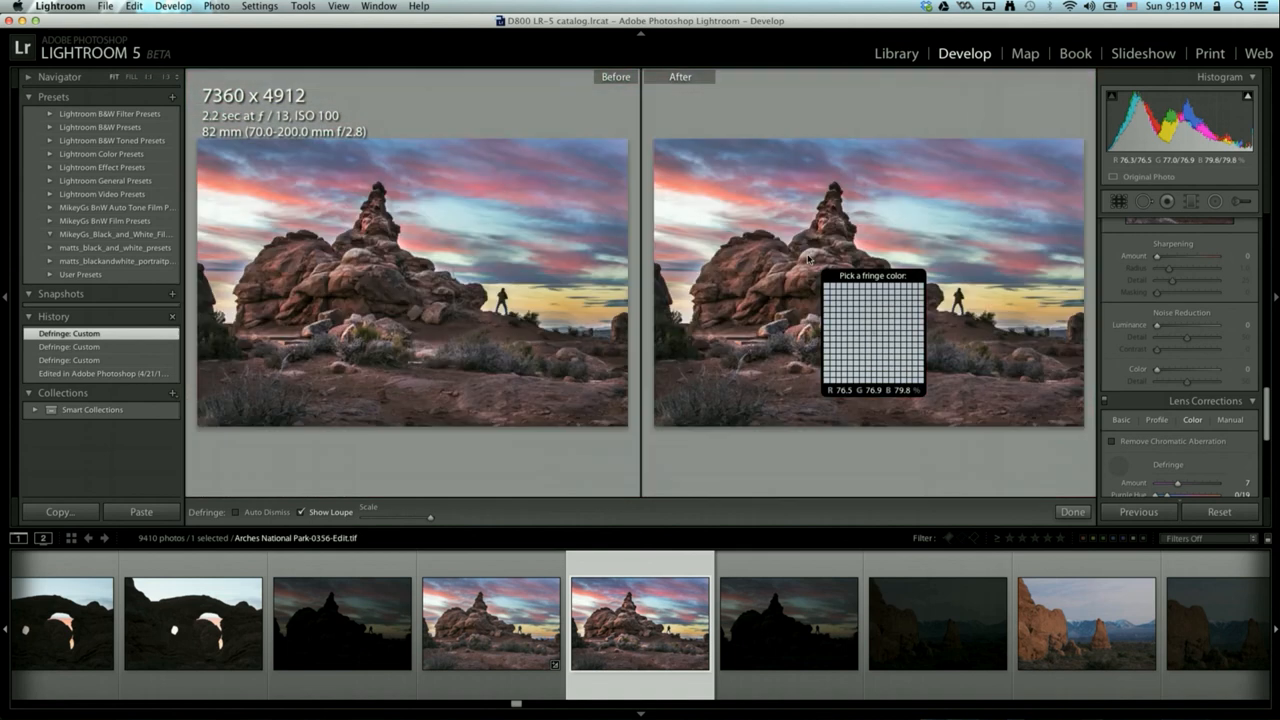
key(y)
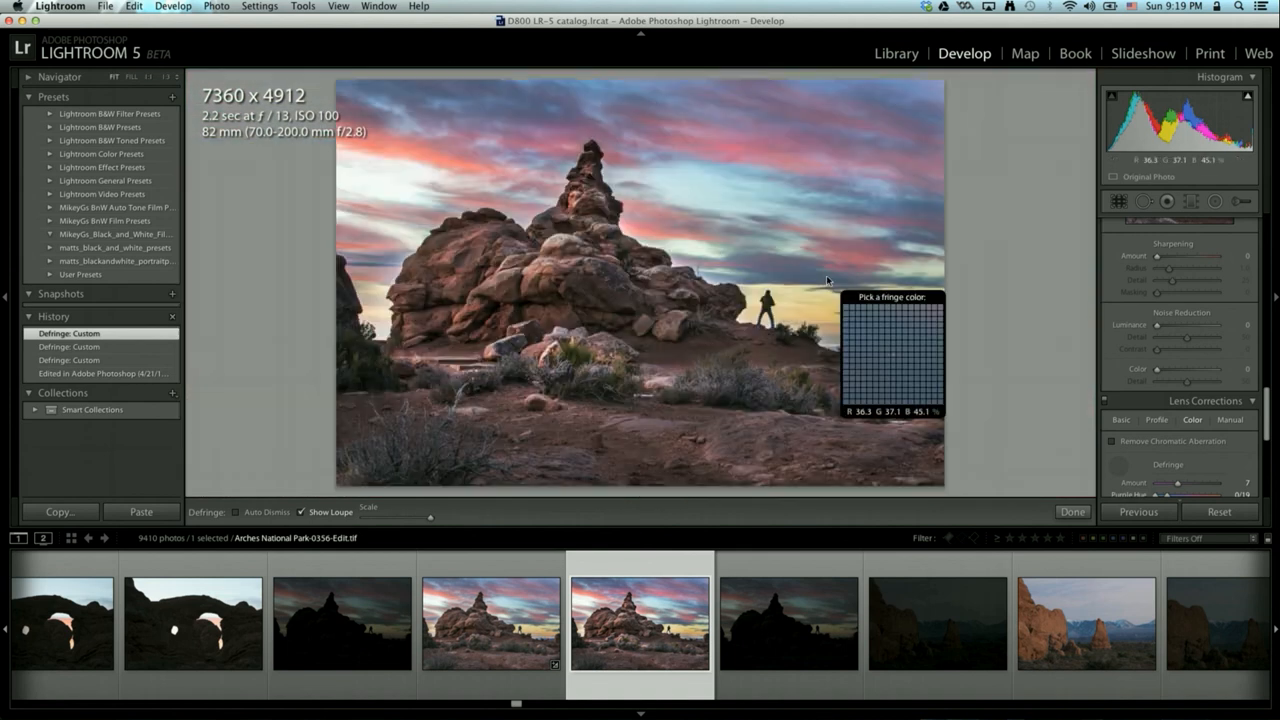
click(1073, 511)
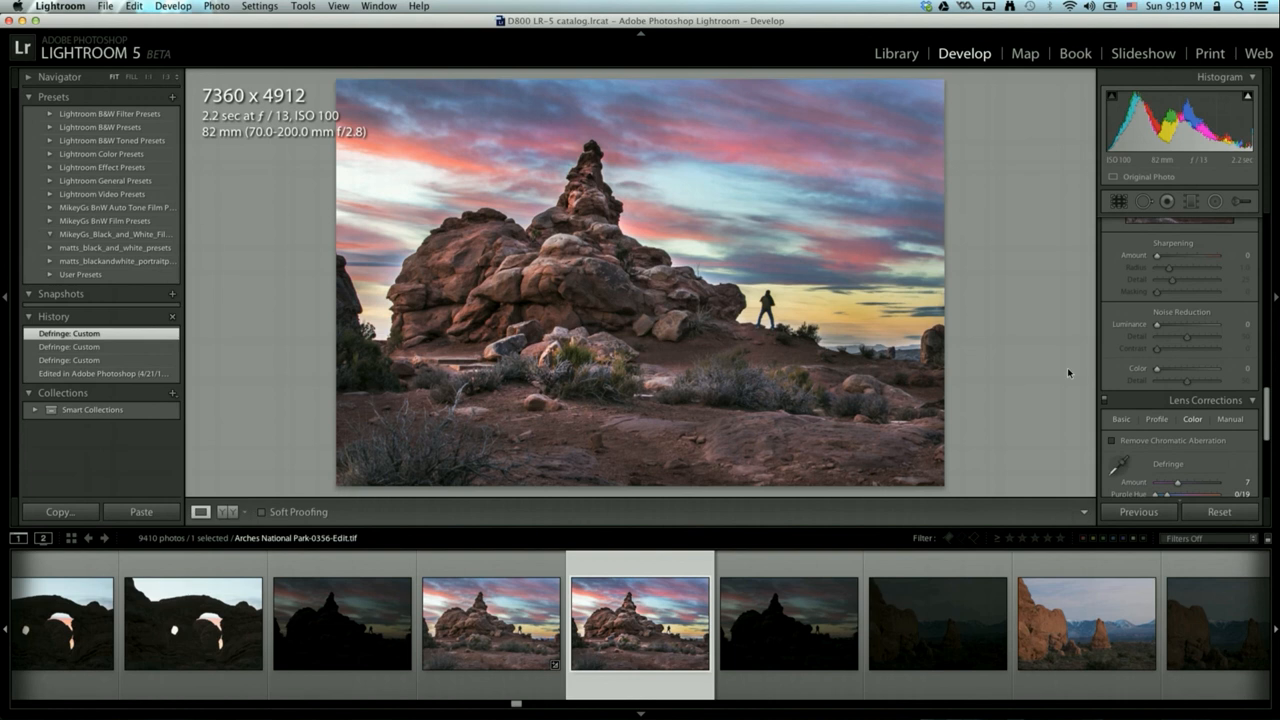
Step: Set the post-crop vignetting amount to -13 and compare the photo before and after
scroll(1186, 369, up, 2)
scroll(1186, 369, down, 10)
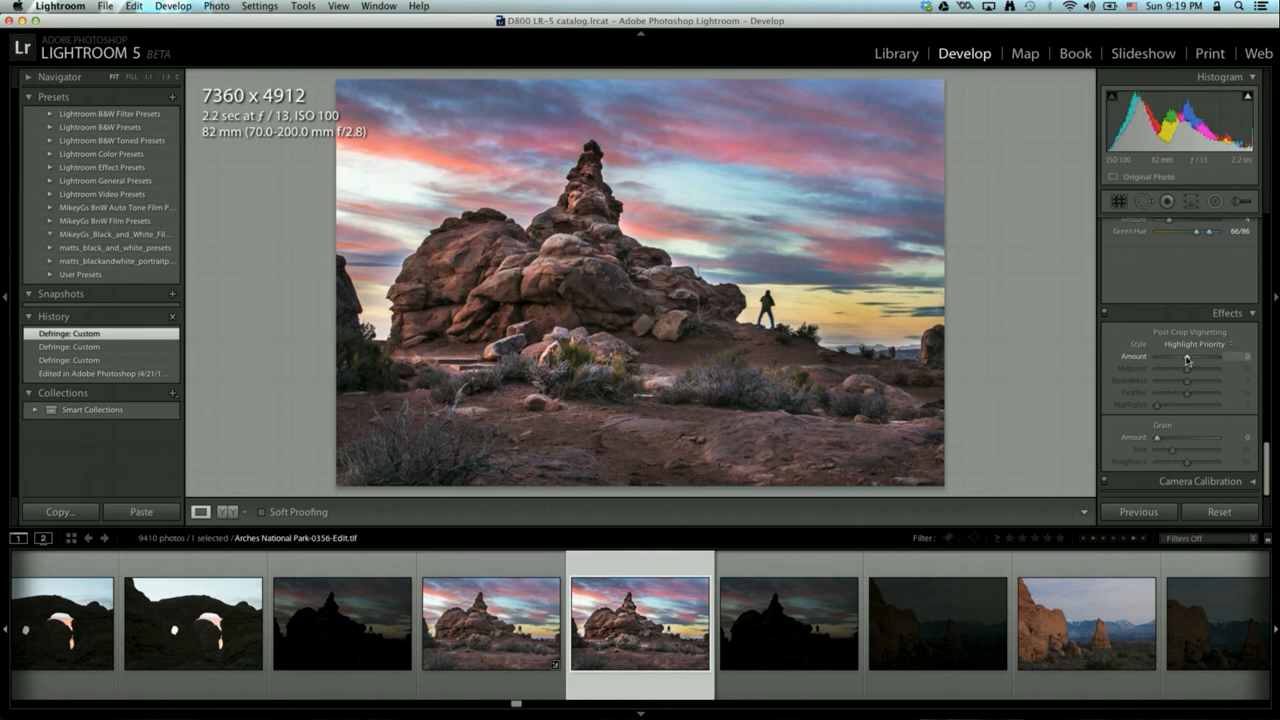
drag(1187, 358, 1183, 360)
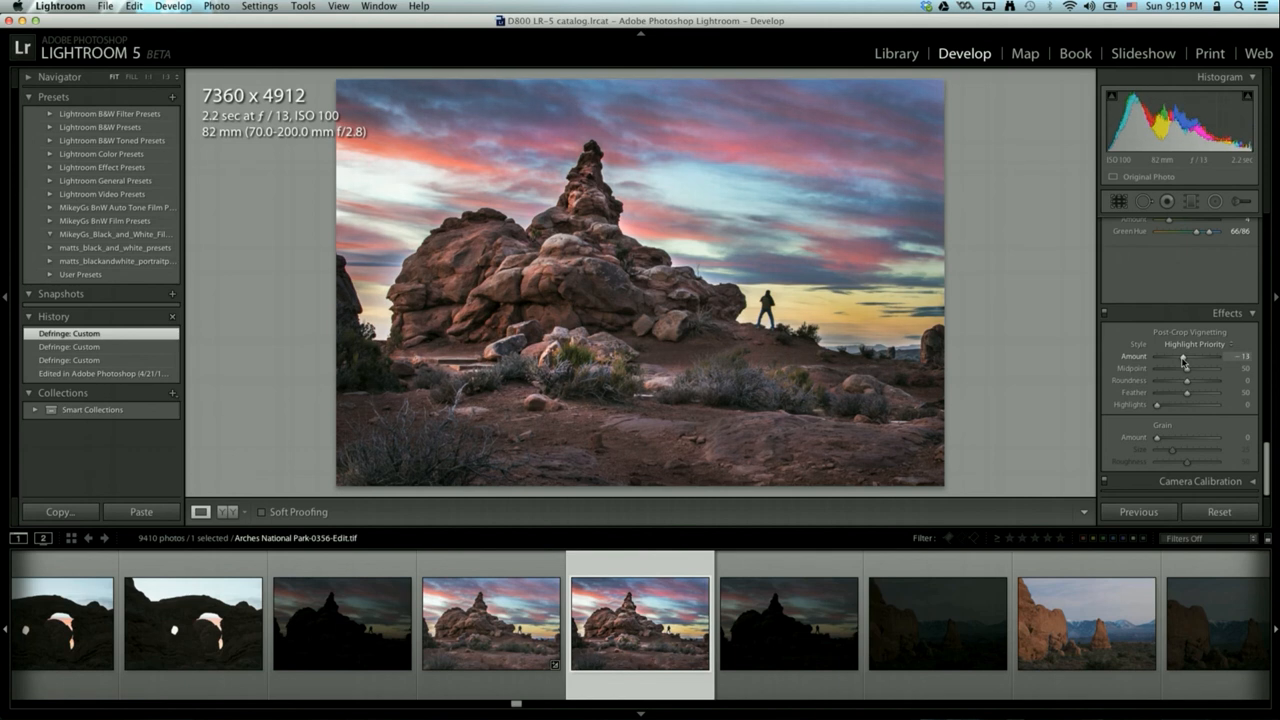
key(y)
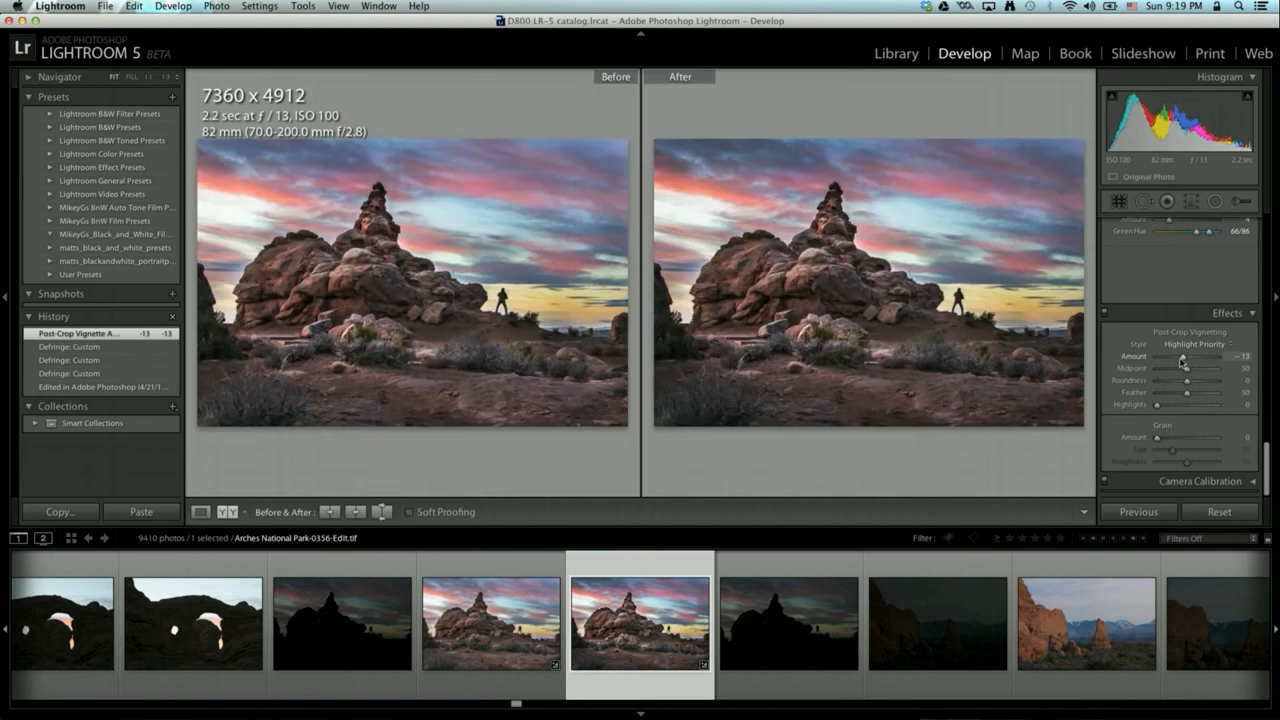
key(y)
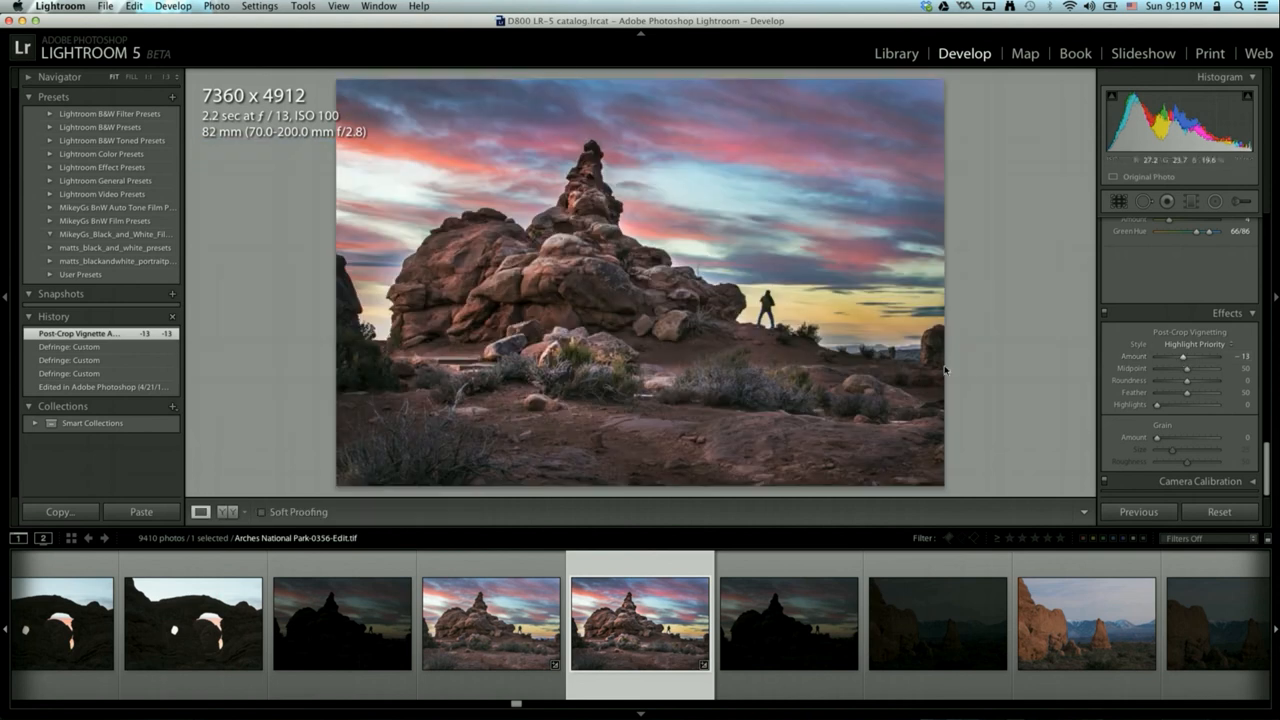
Step: Set Whites to +22 and Blacks to -11, and compare the photo before and after
scroll(1170, 376, up, 5)
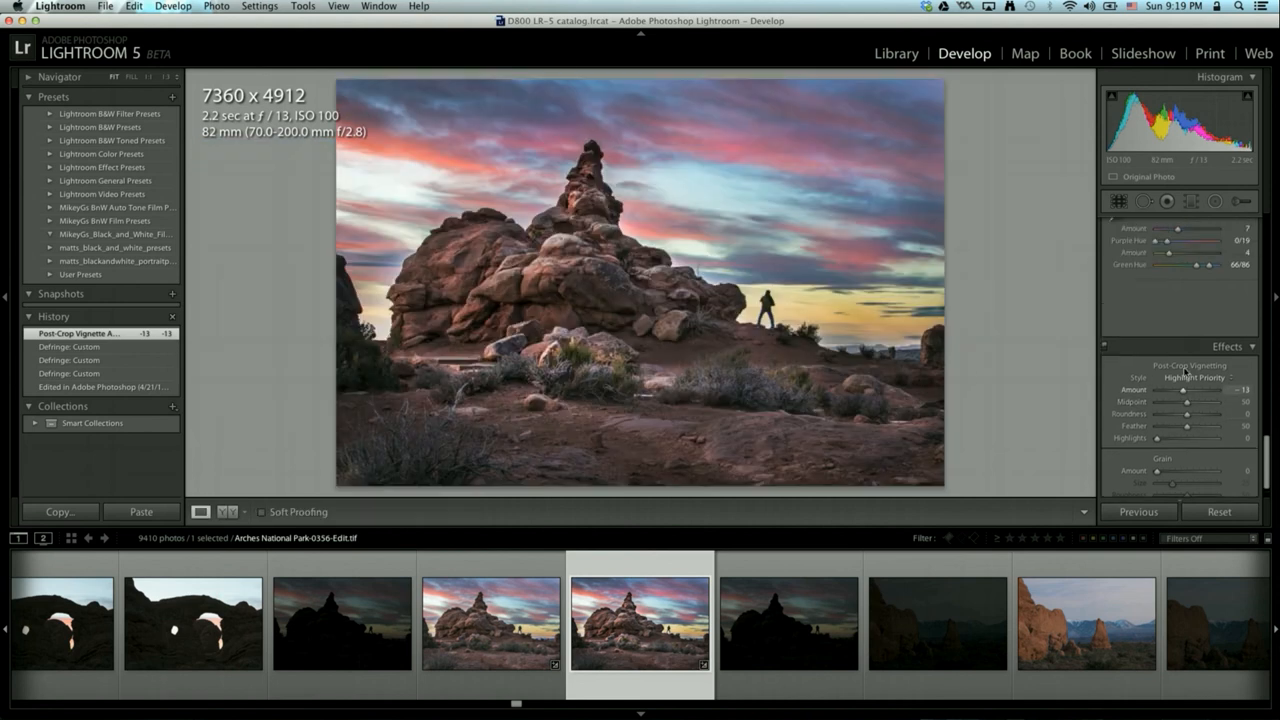
scroll(1185, 372, up, 15)
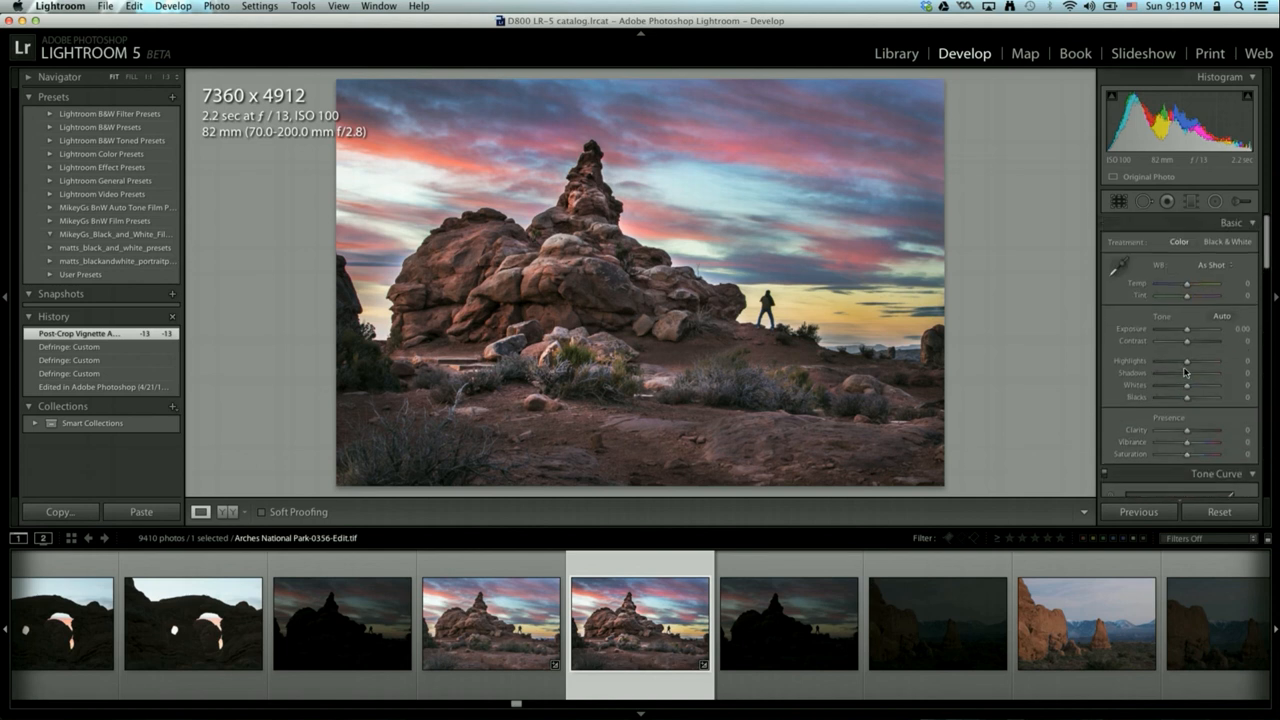
alt+click(1187, 388)
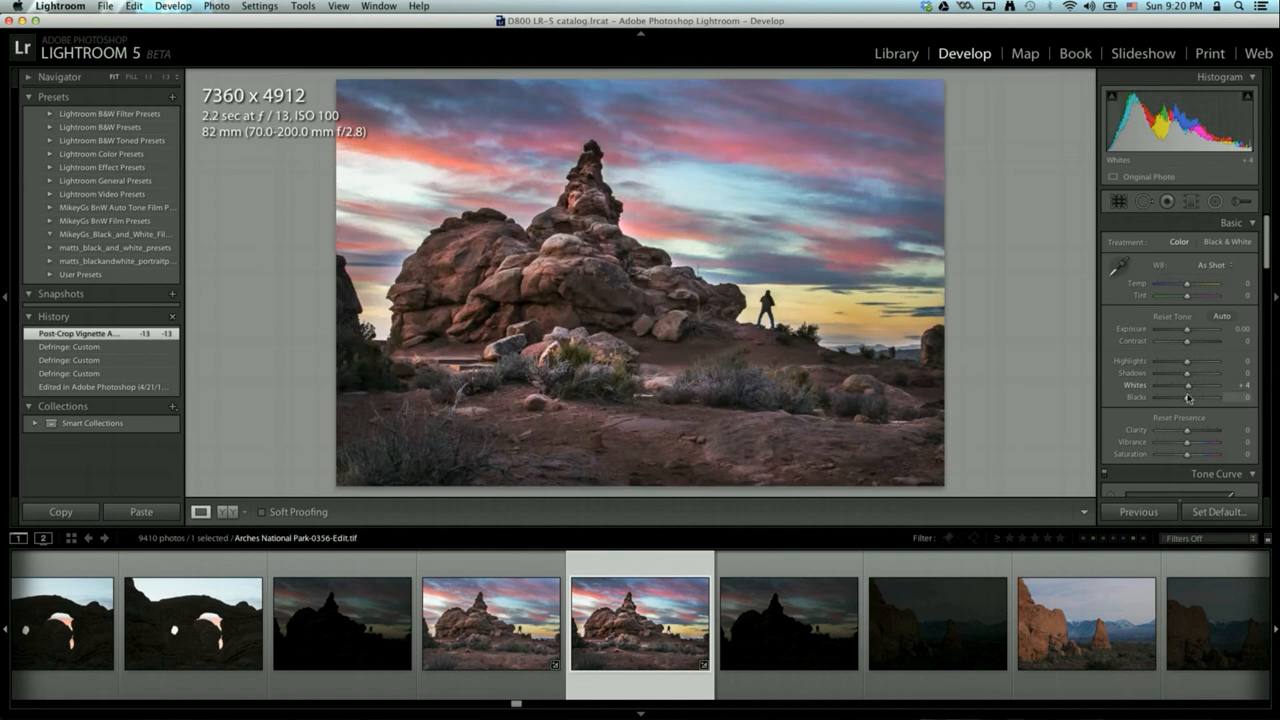
drag(1188, 392, 1183, 399)
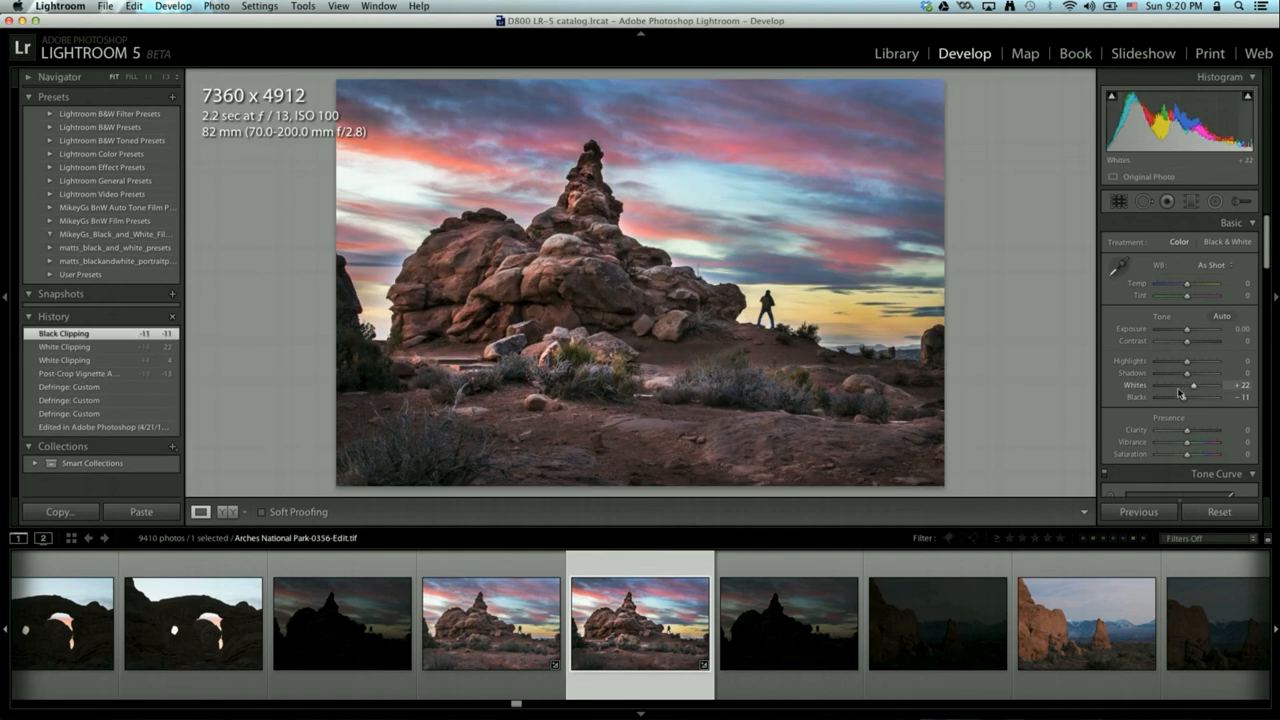
key(y)
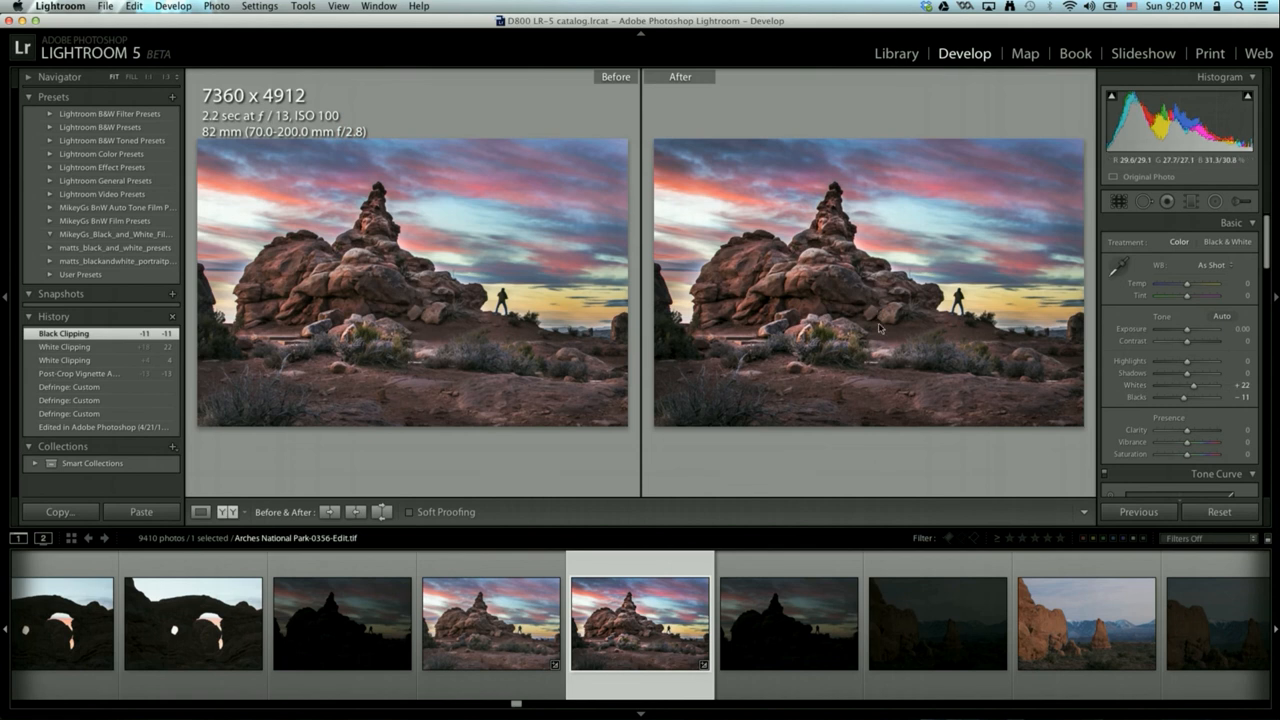
key(y)
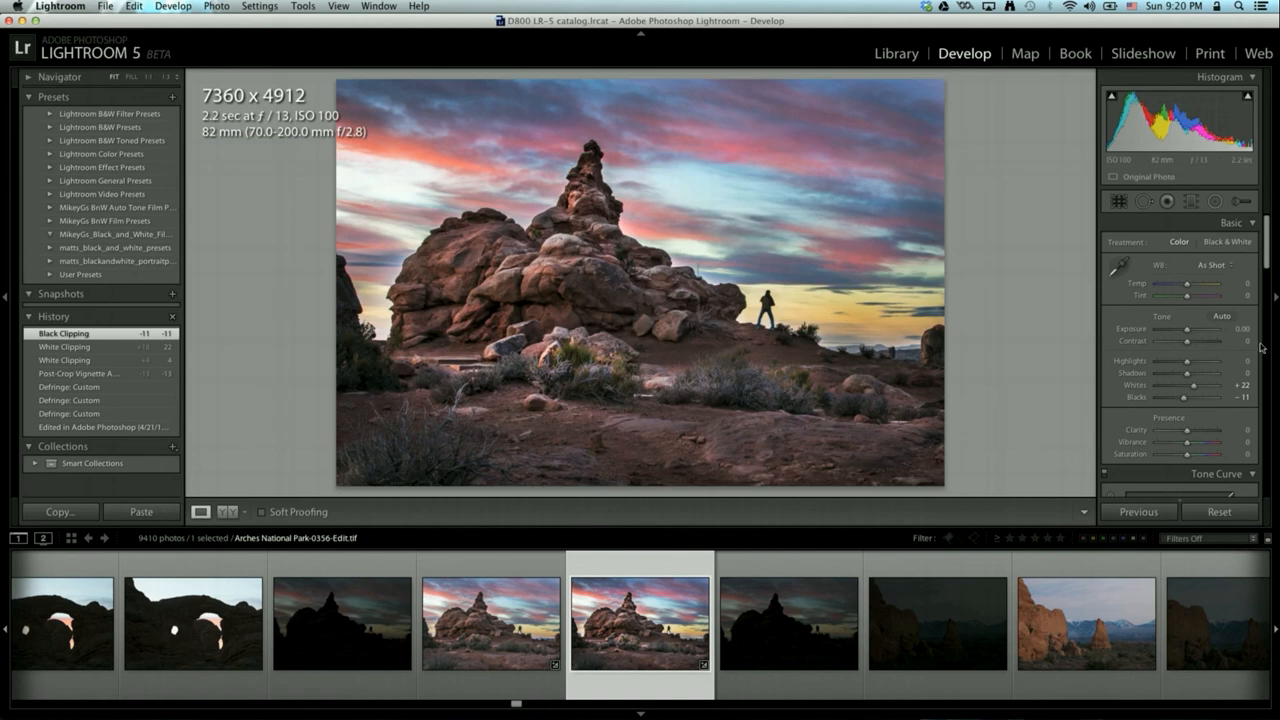
Step: Reduce Saturation to -11 and compare the photo before and after
scroll(1200, 440, down, 1)
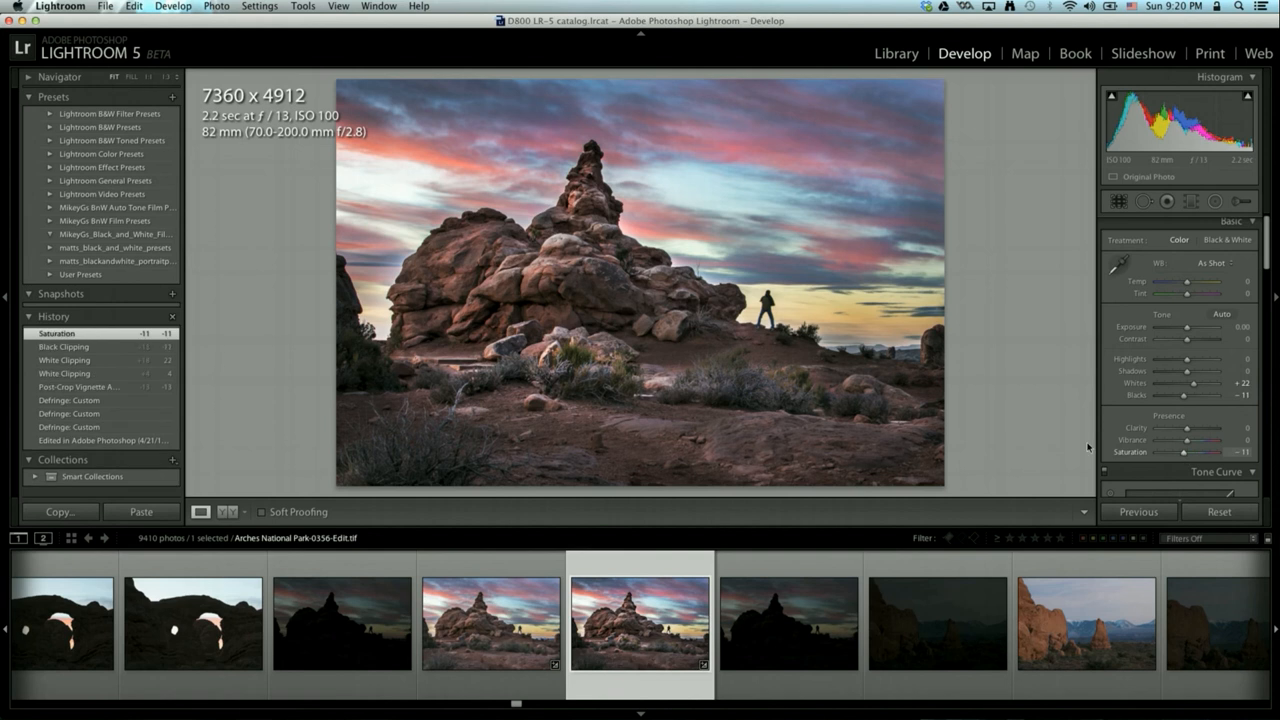
key(y)
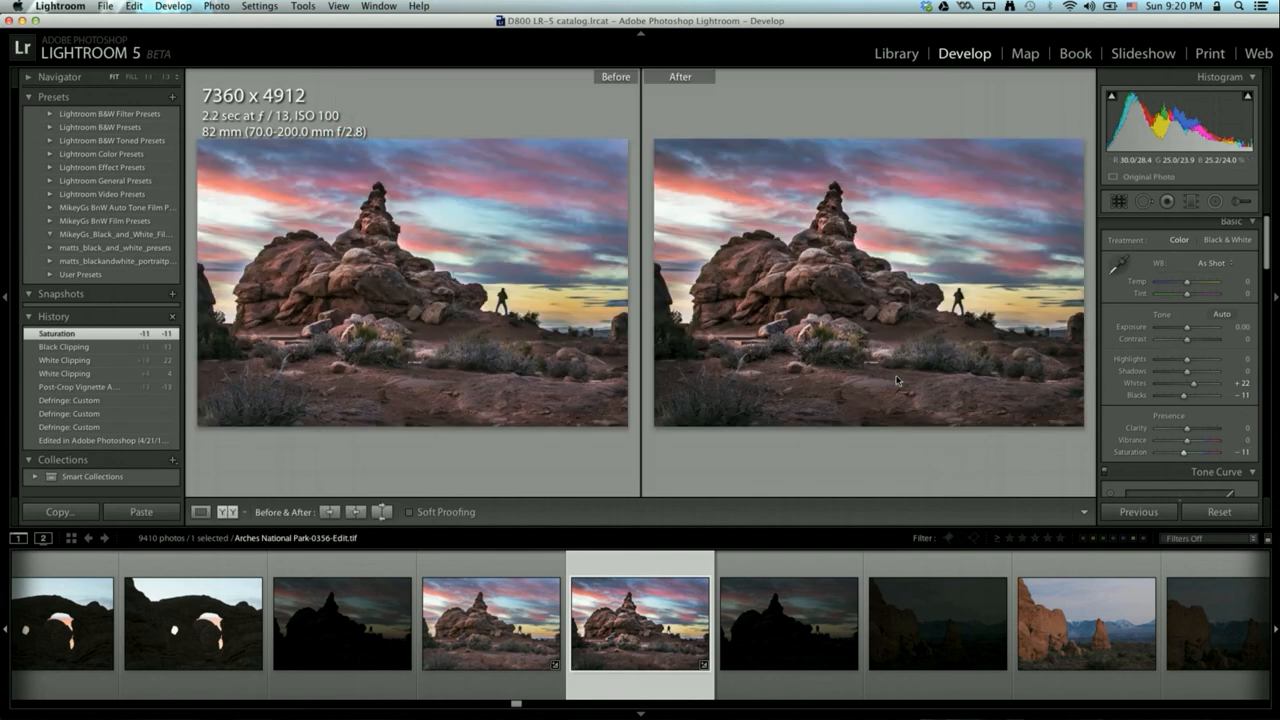
key(y)
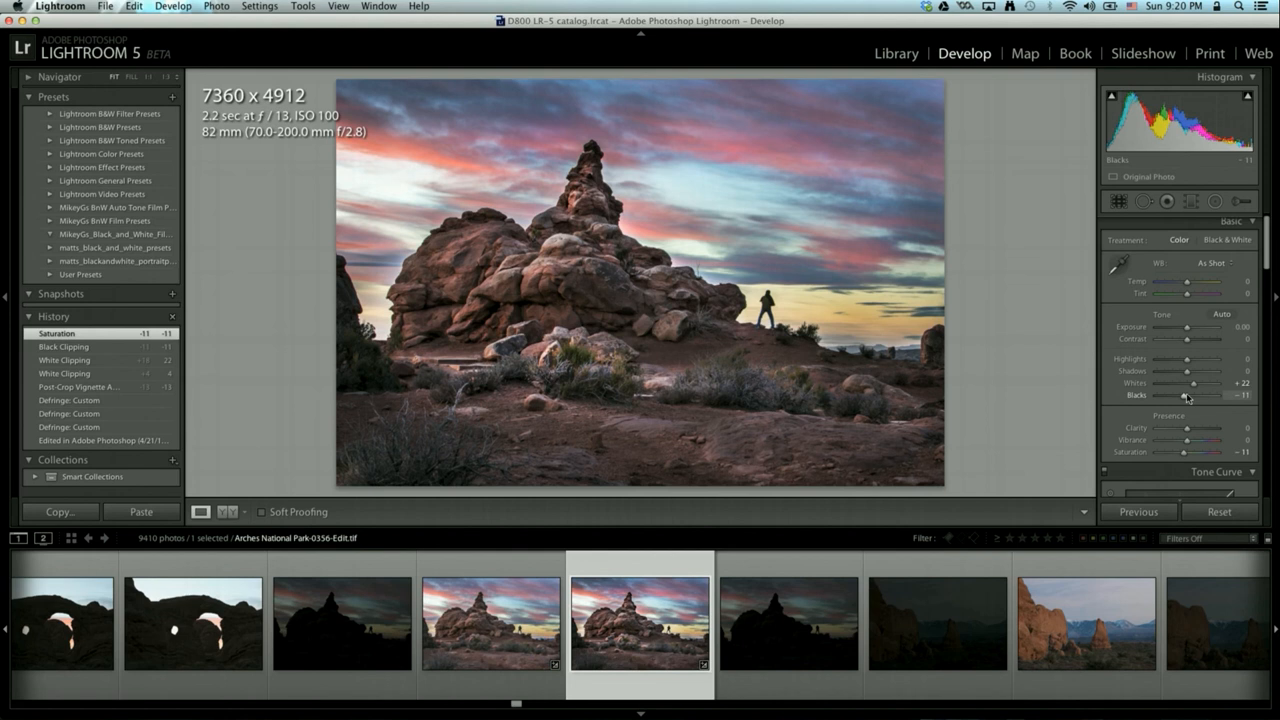
Step: Compare the whole photo before and after the Lightroom corrections in side-by-side and split views
key(r)
key(r)
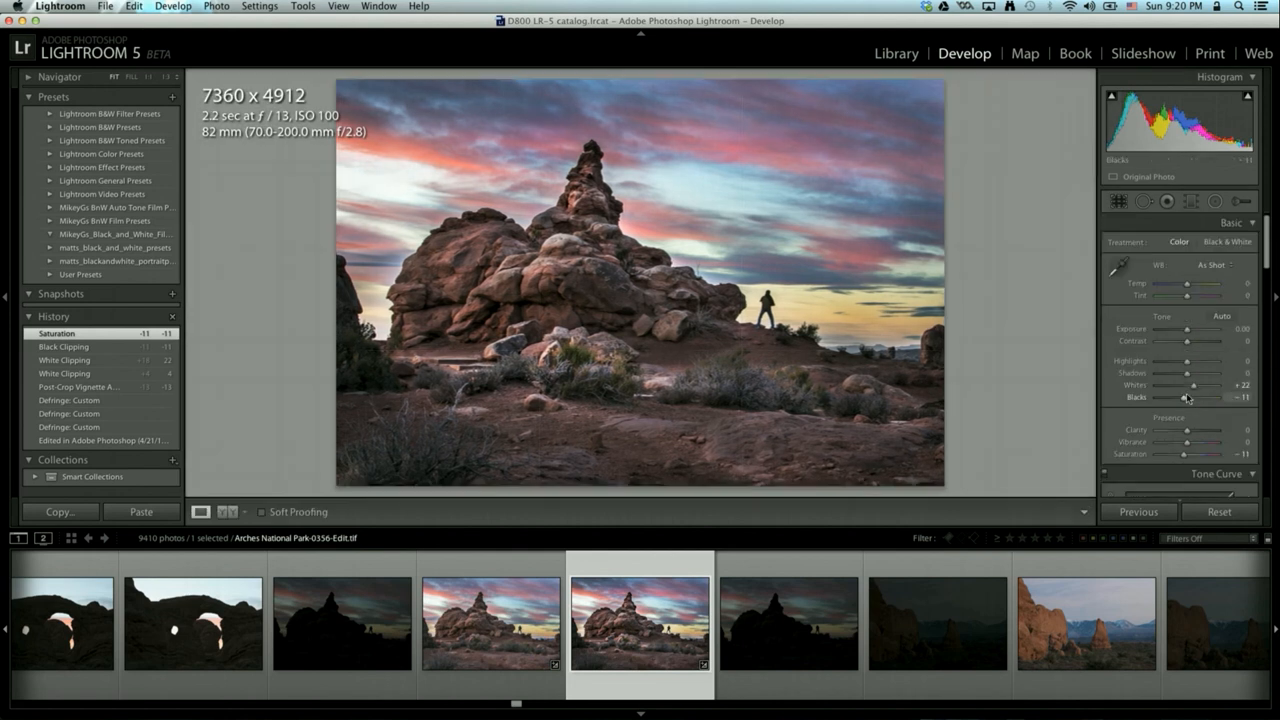
key(y)
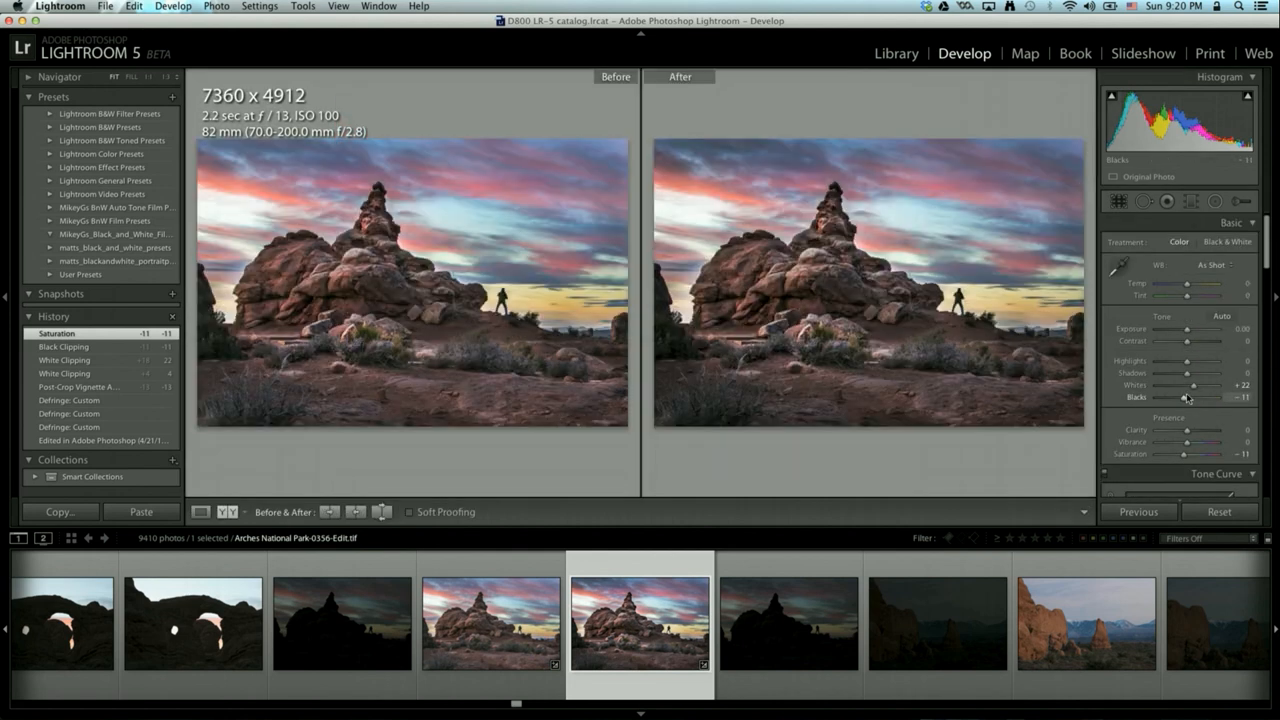
click(232, 516)
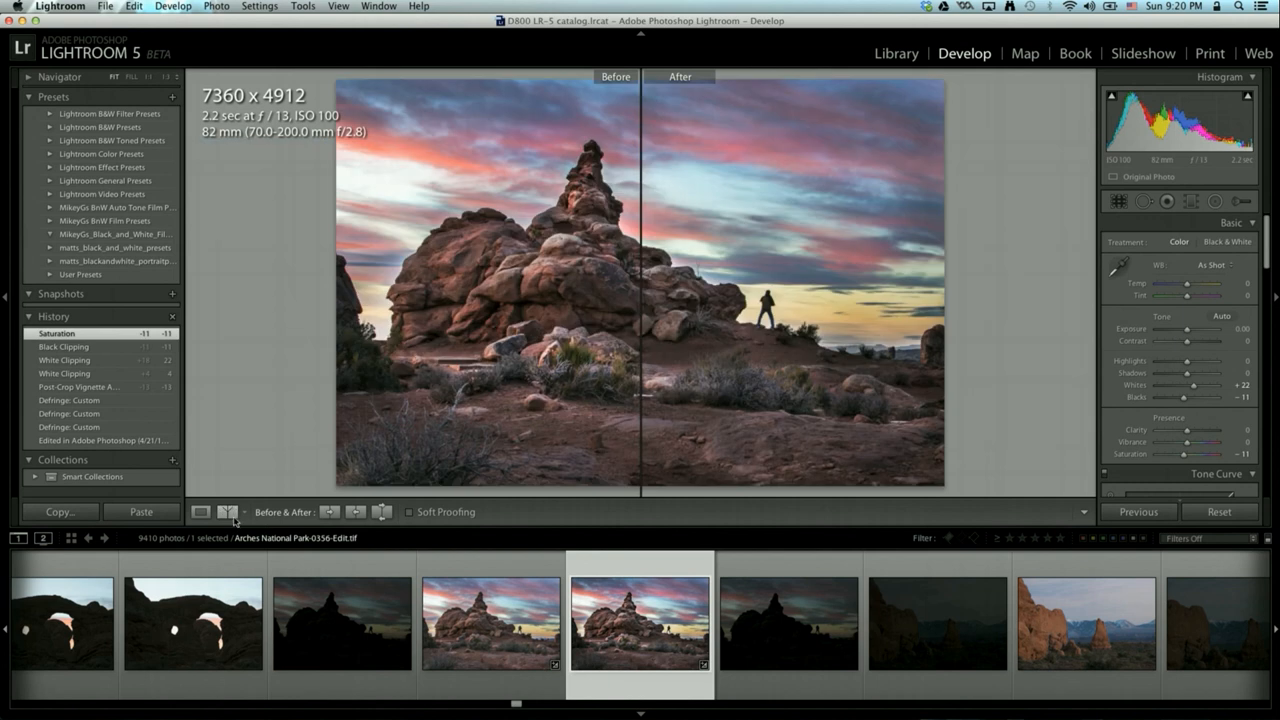
click(679, 327)
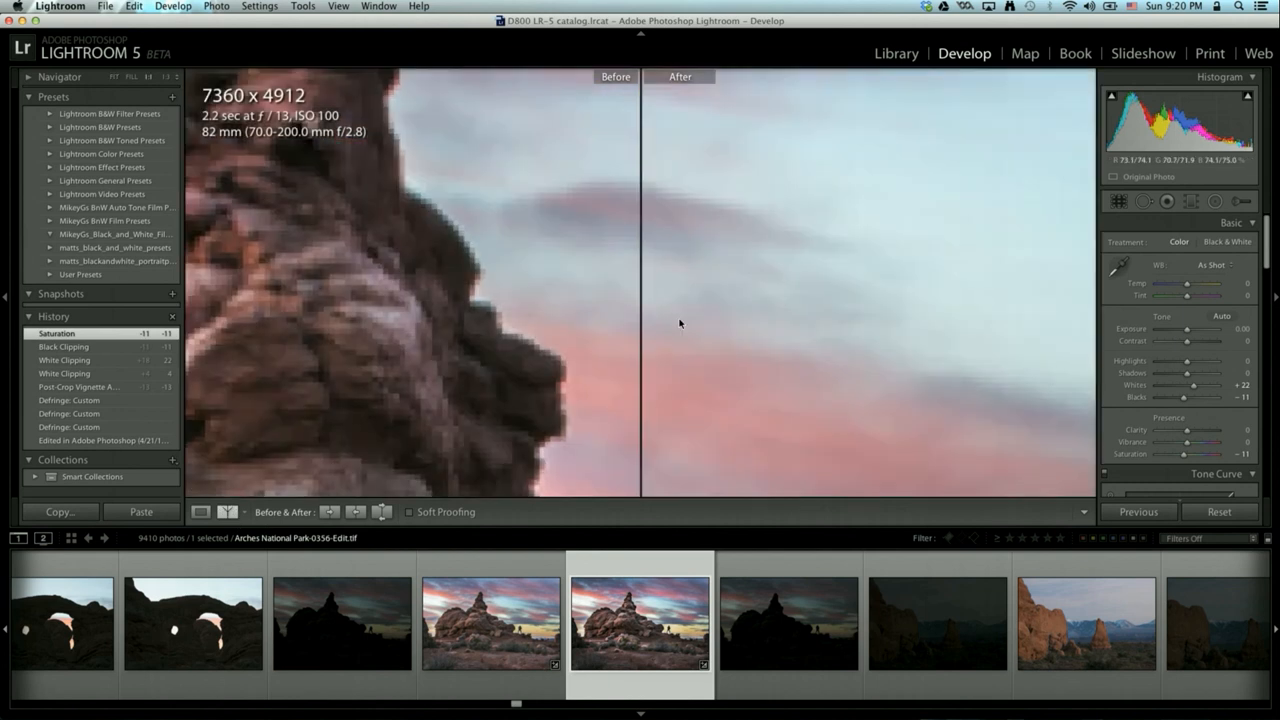
click(678, 322)
click(681, 324)
click(681, 324)
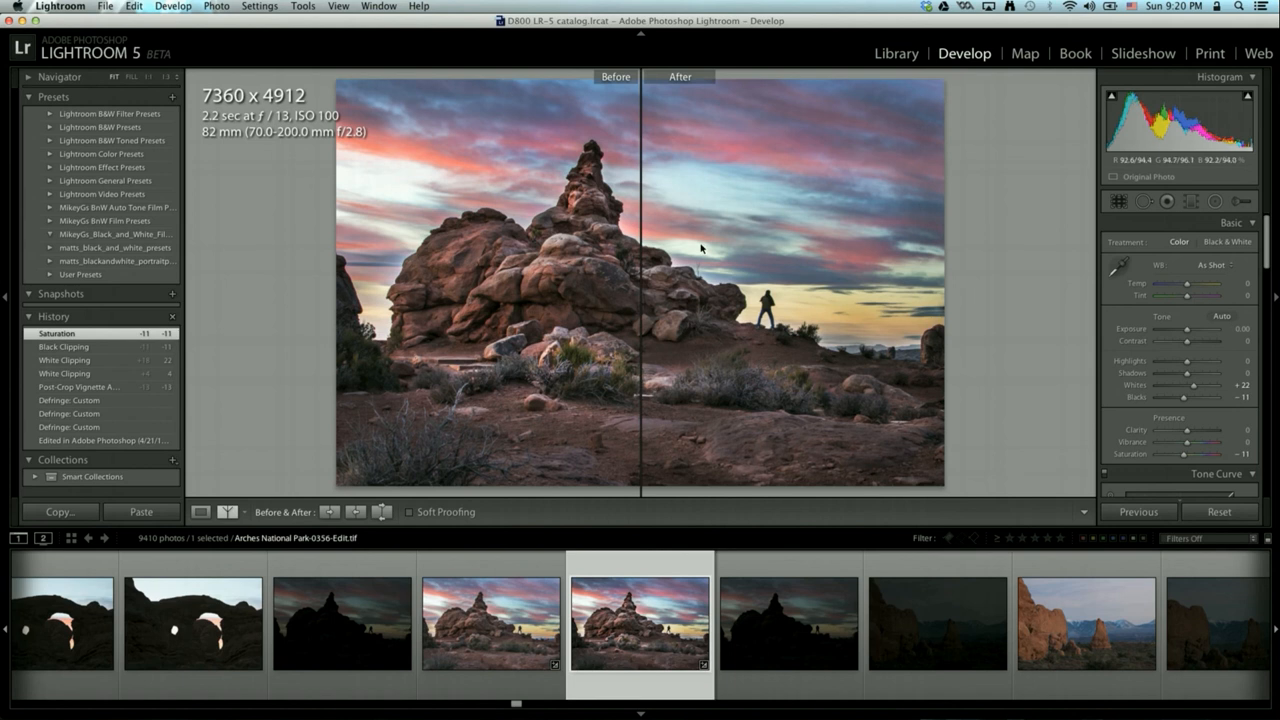
Step: Inspect the rock formation and spire edges up close in the split before/after view, and return to the single full-photo view
click(726, 371)
drag(830, 215, 883, 403)
drag(714, 103, 775, 268)
drag(851, 218, 830, 408)
drag(745, 150, 880, 395)
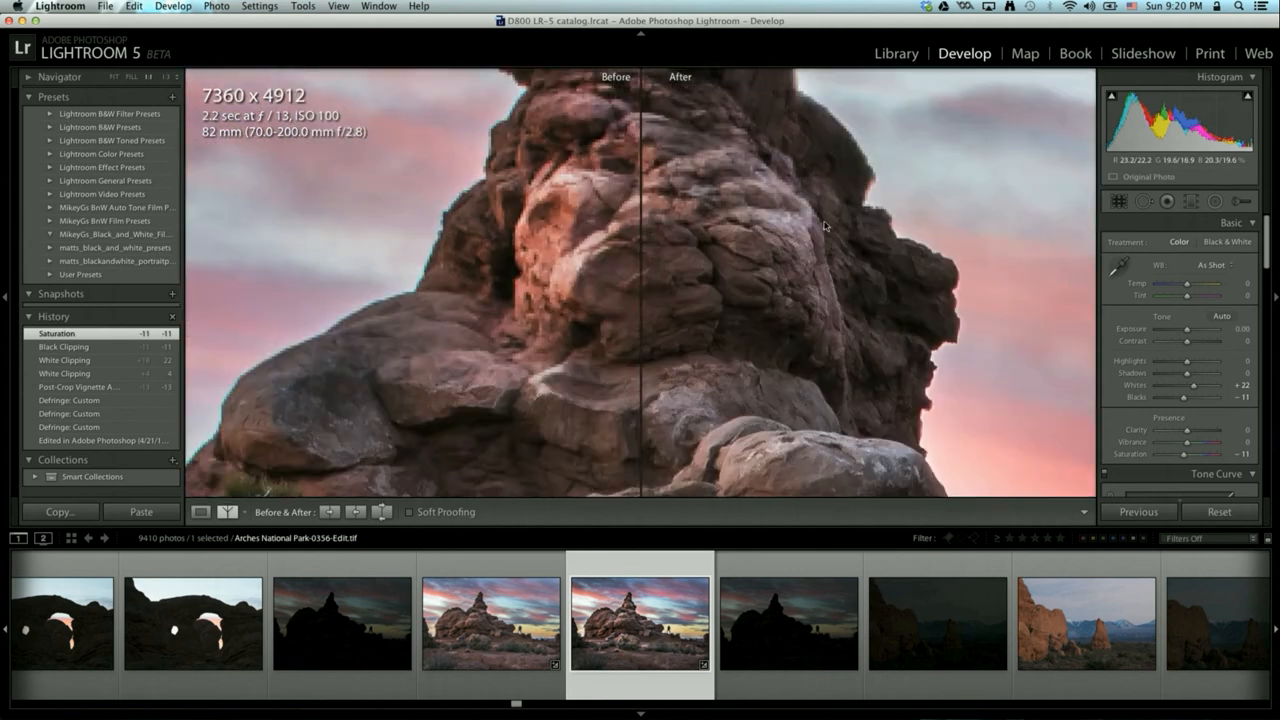
drag(824, 226, 912, 382)
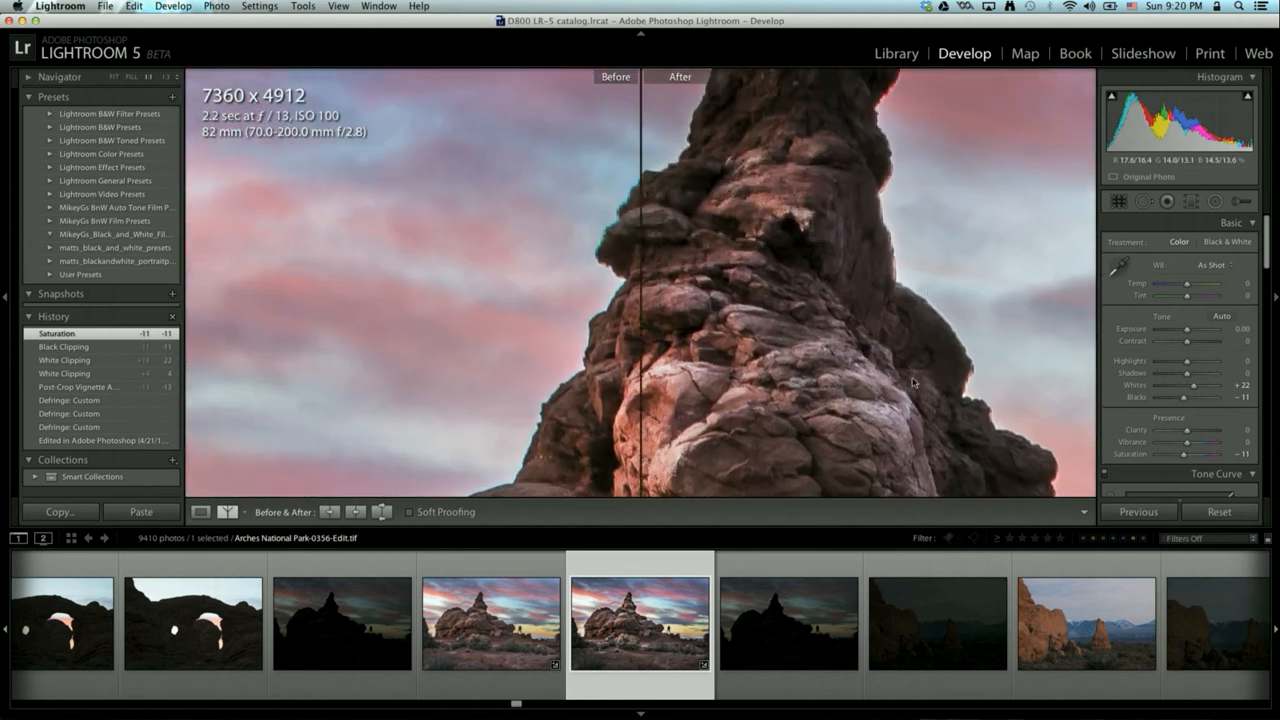
drag(927, 287, 829, 427)
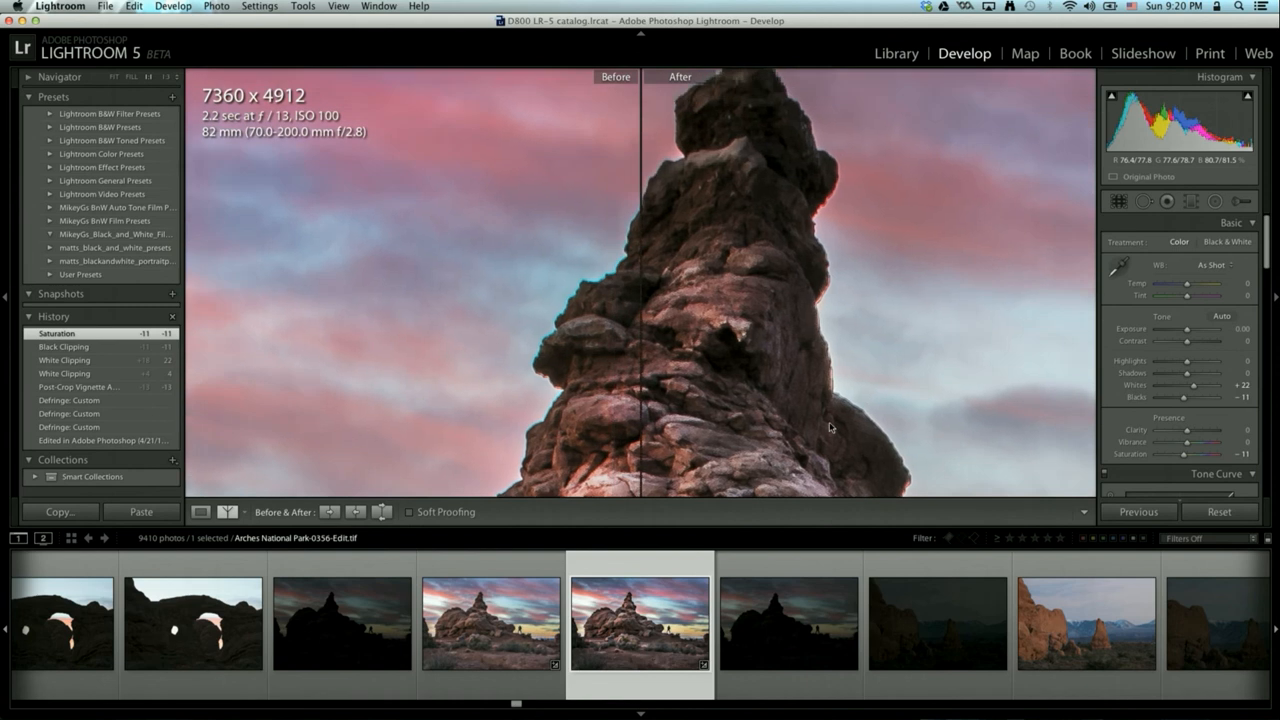
click(824, 390)
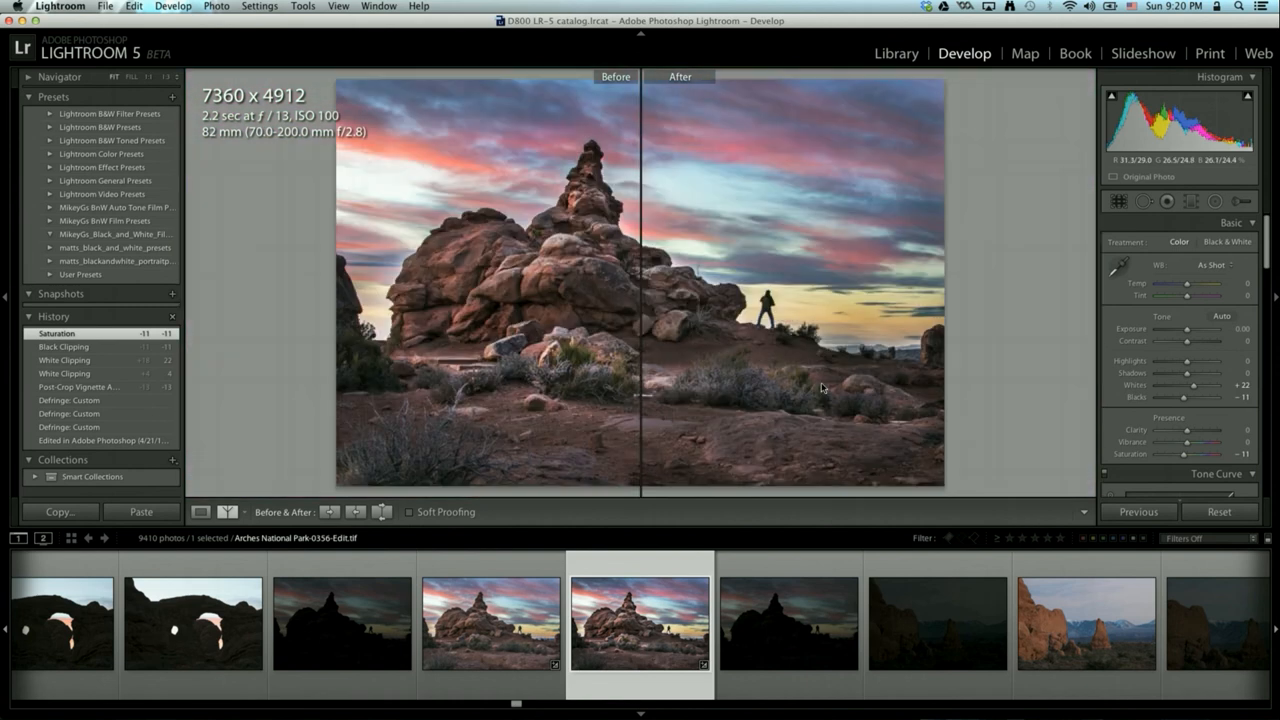
key(y)
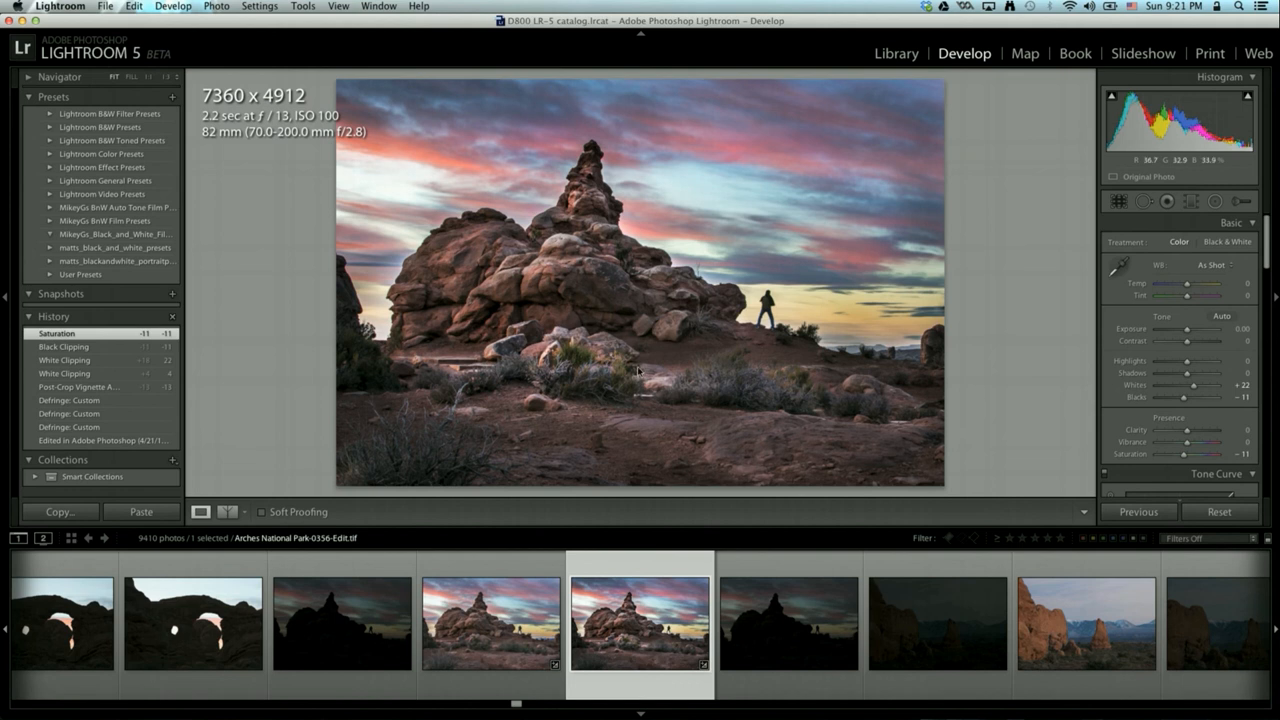
Step: Set up an export of the photo with the 500px preset and the custom file name "Arches National Park, the photographer 500px"
right_click(605, 328)
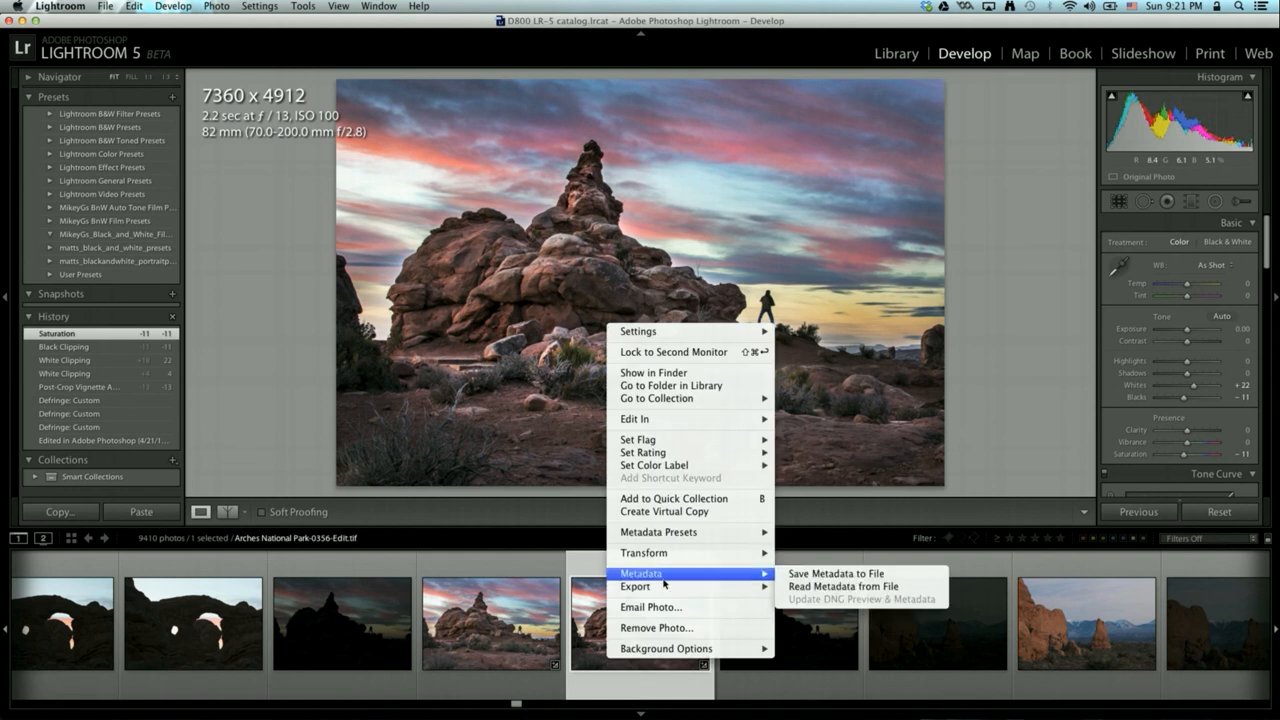
mouse_move(746, 590)
click(806, 507)
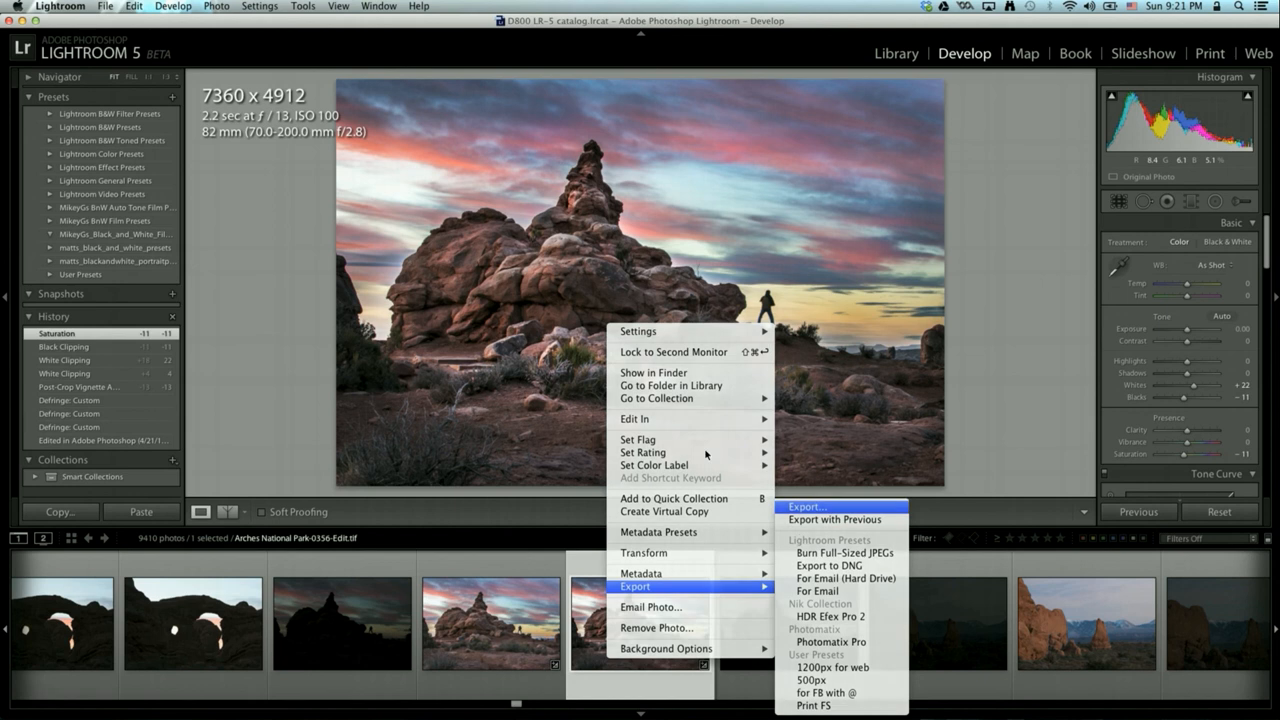
click(474, 249)
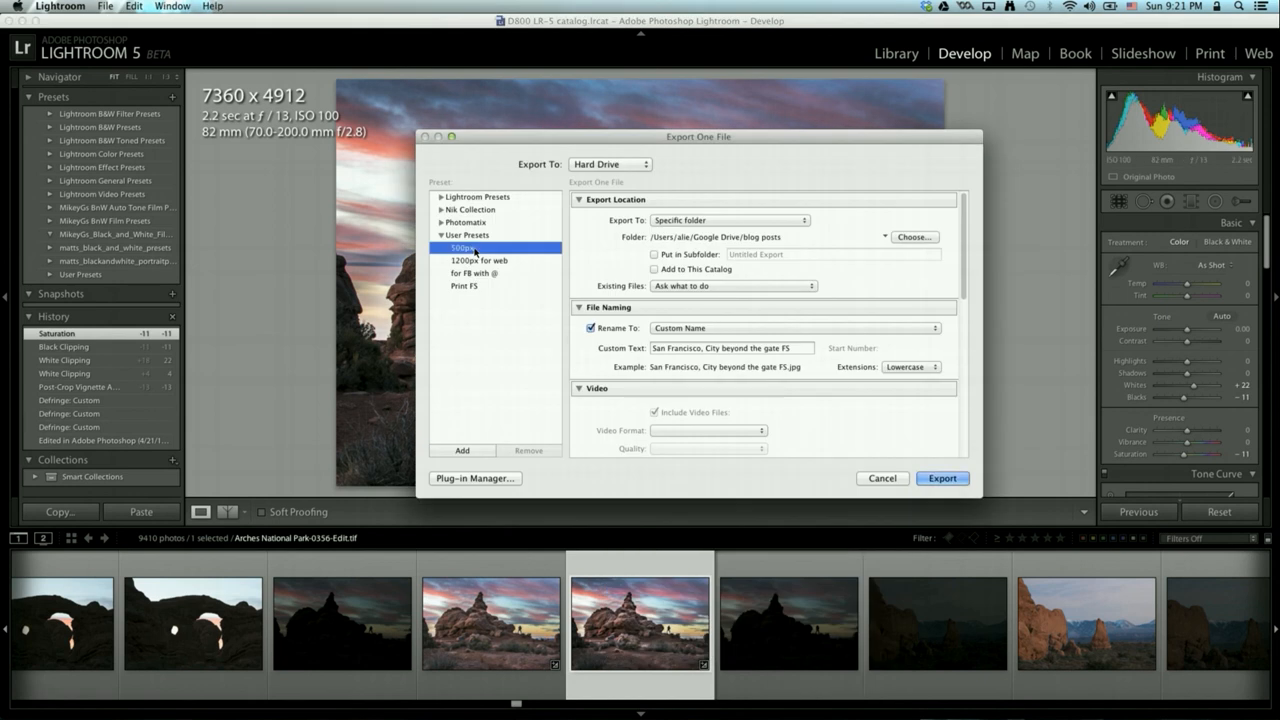
click(778, 353)
click(724, 350)
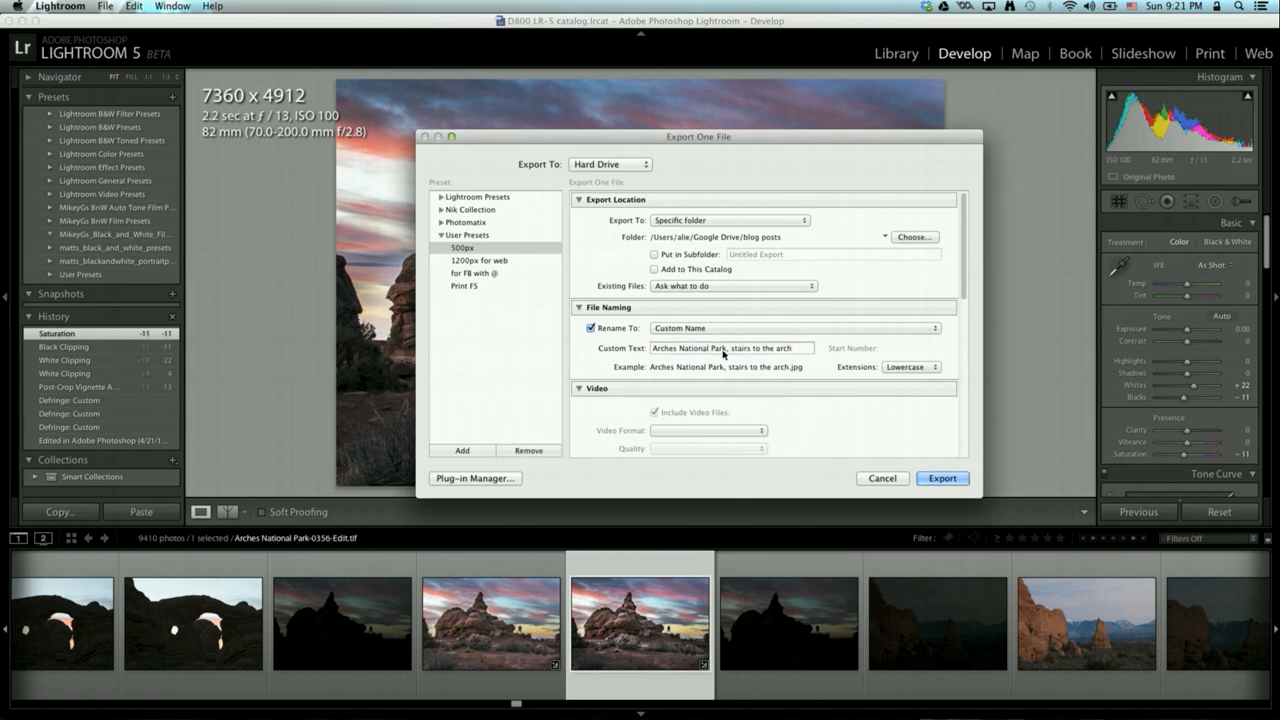
click(725, 350)
drag(731, 351, 825, 349)
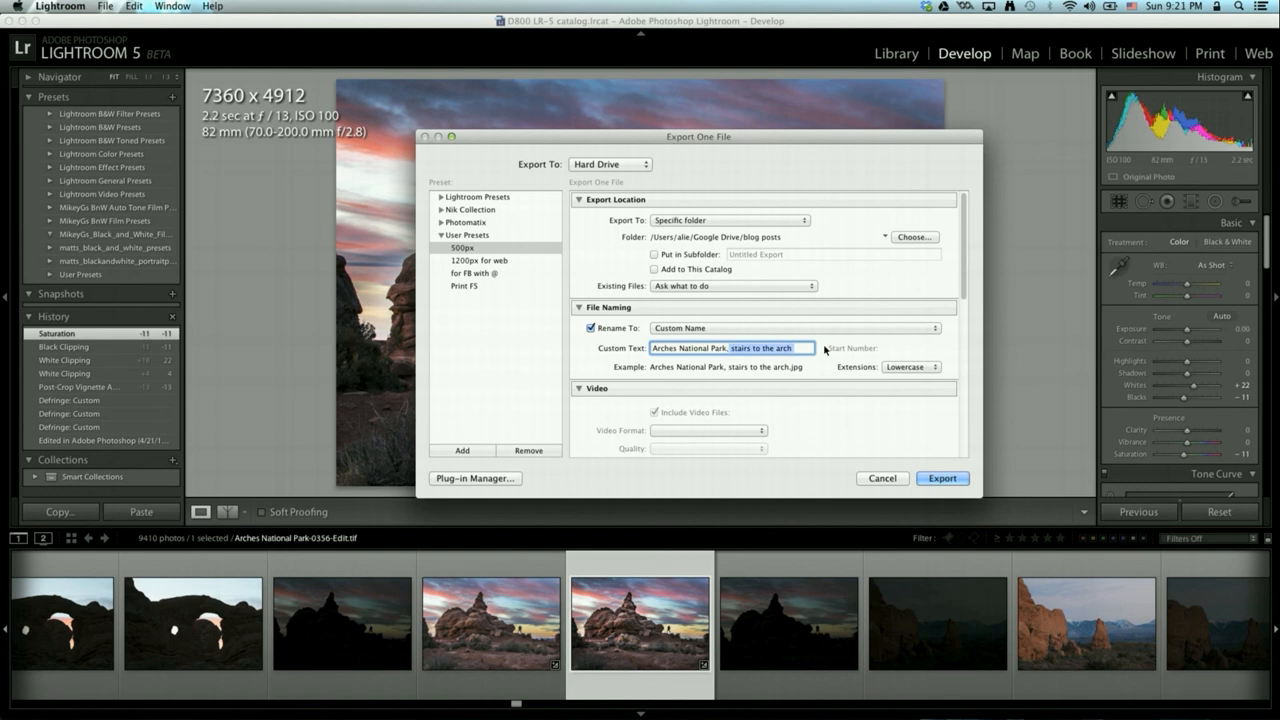
text(the photog)
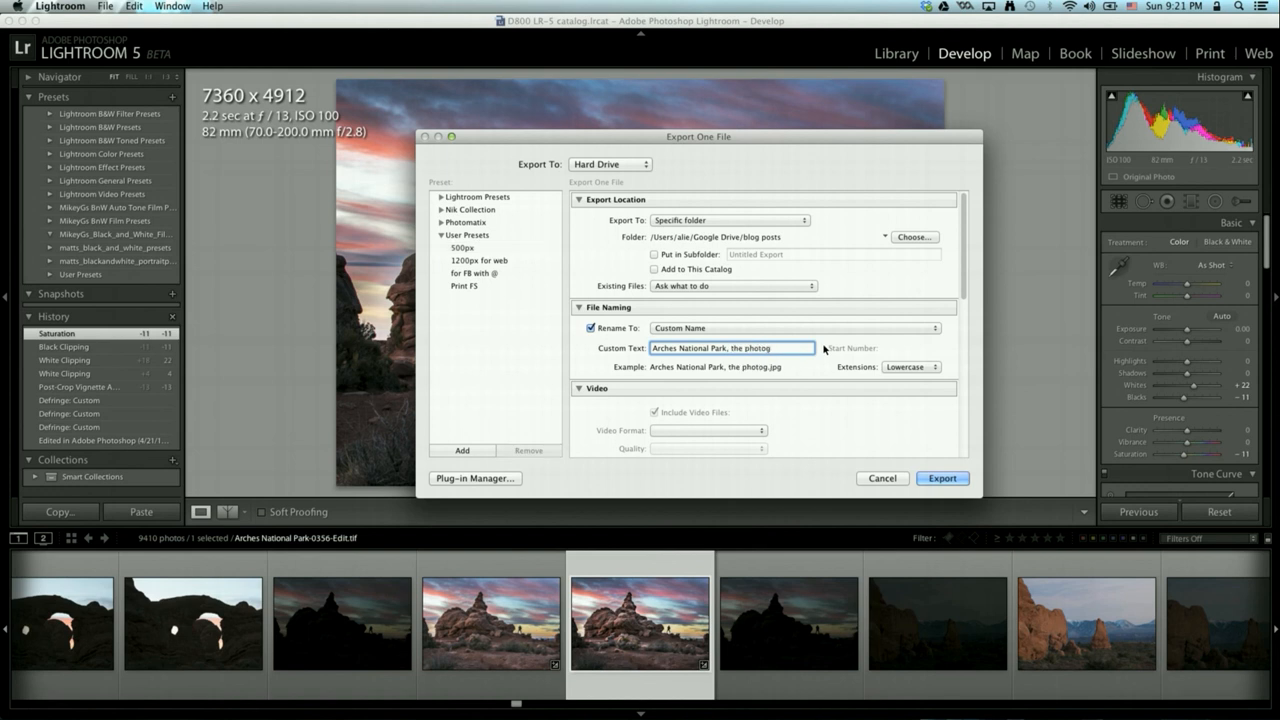
text(rapher 500px)
key(super+a)
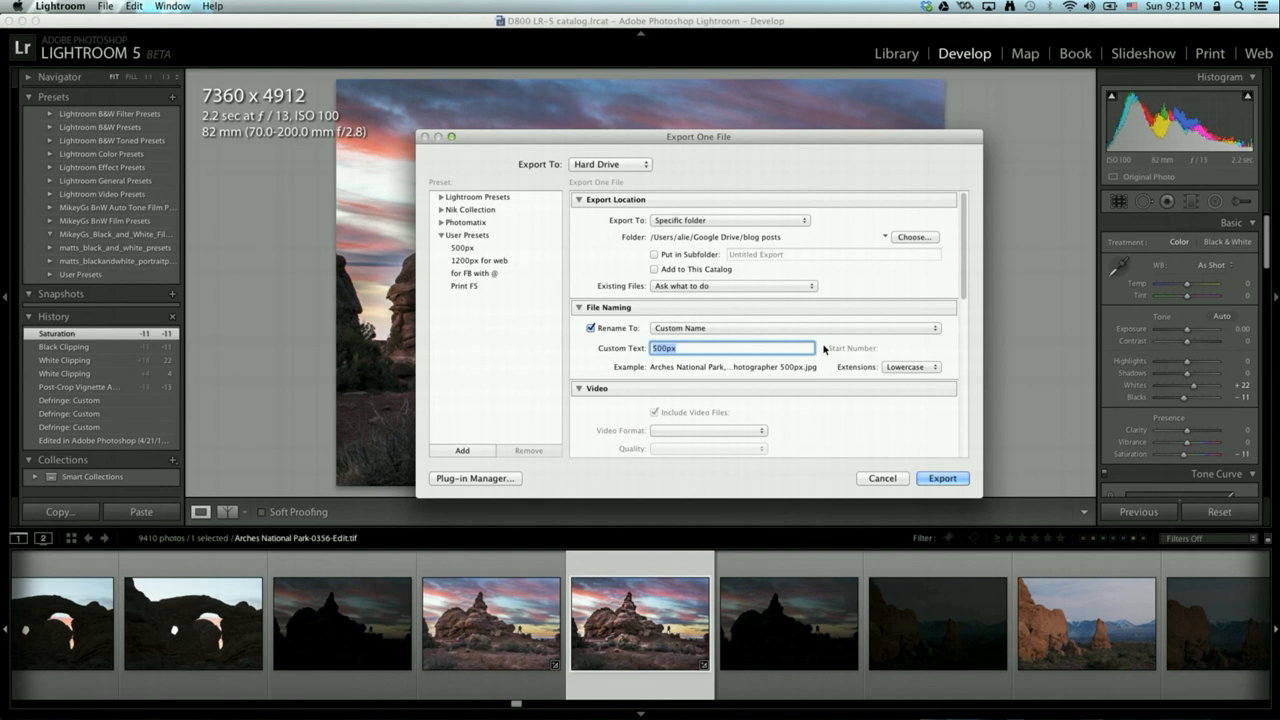
Step: Review the file, sizing, sharpening and metadata settings of the 500px version and export it
scroll(963, 294, down, 5)
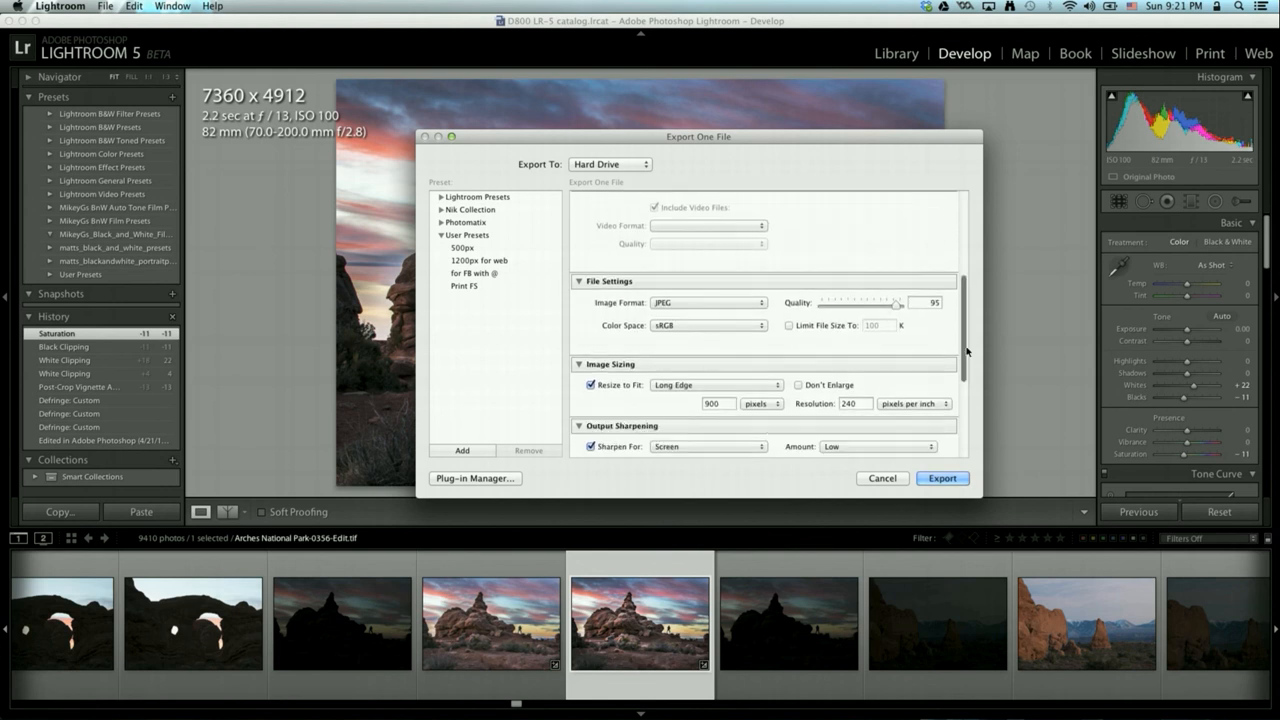
drag(967, 347, 962, 412)
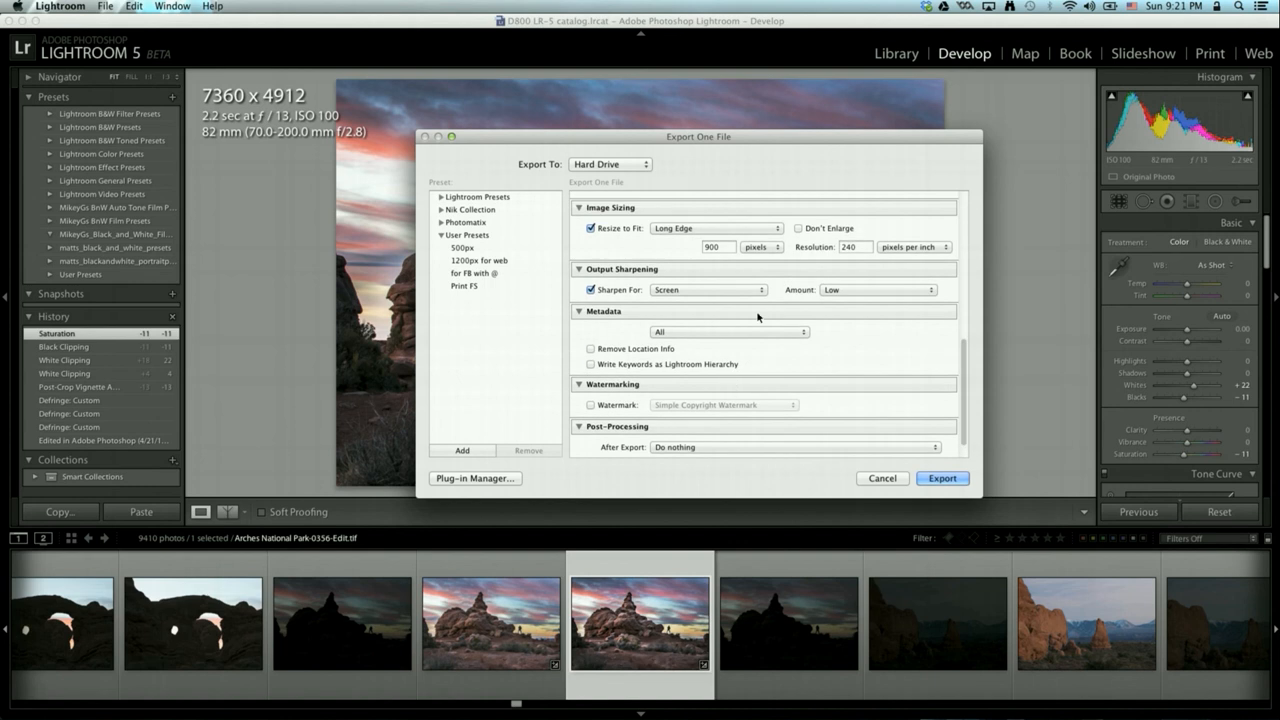
scroll(961, 444, down, 2)
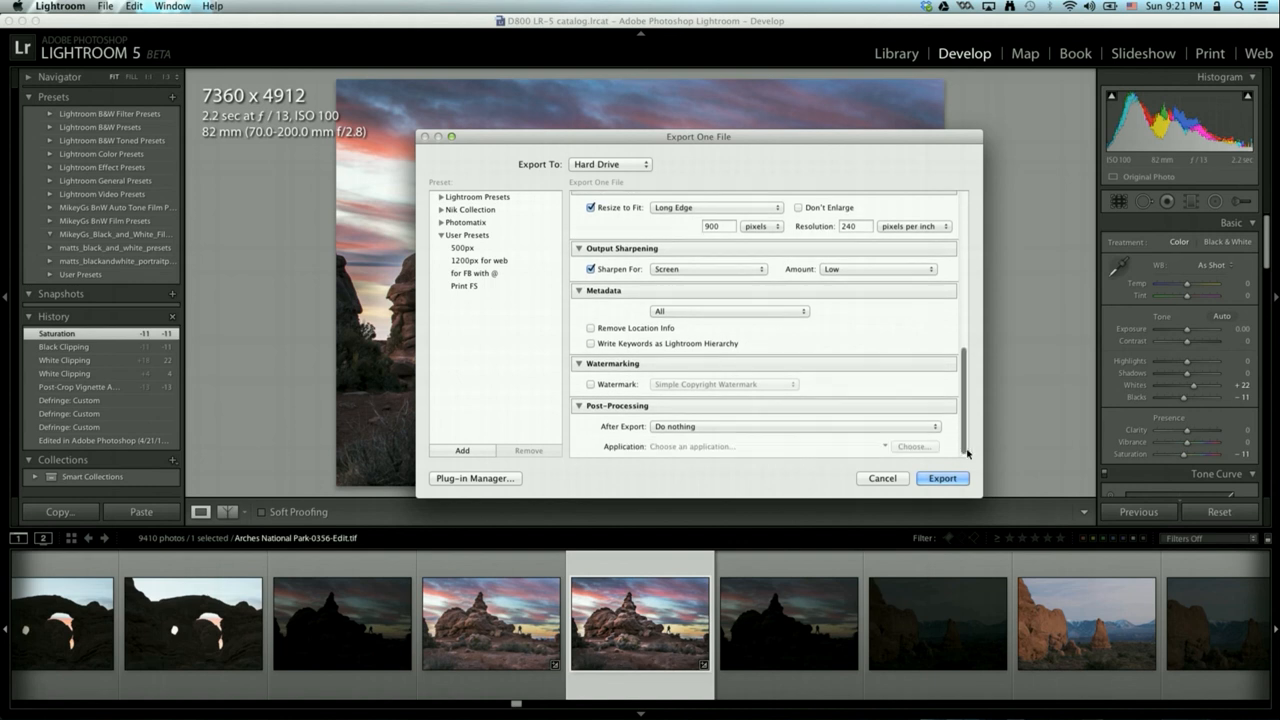
click(954, 478)
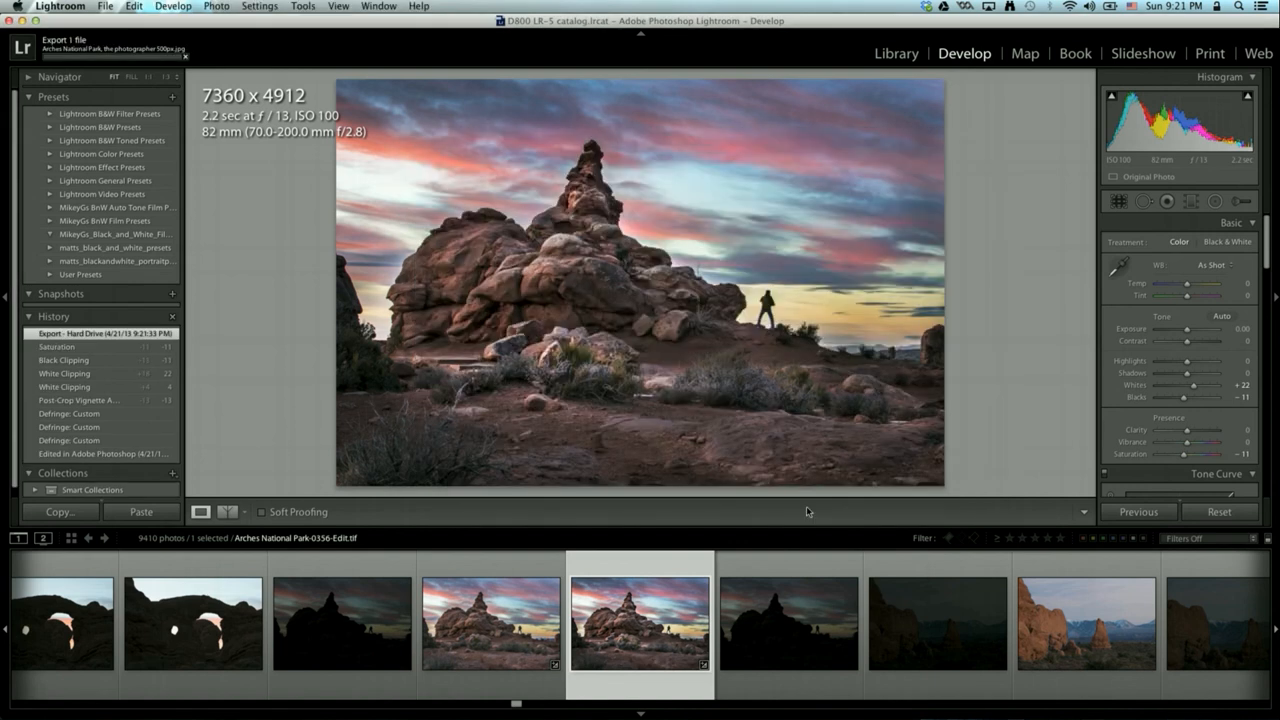
Step: Start a second export of the same photo using the 1200px for web preset
right_click(658, 625)
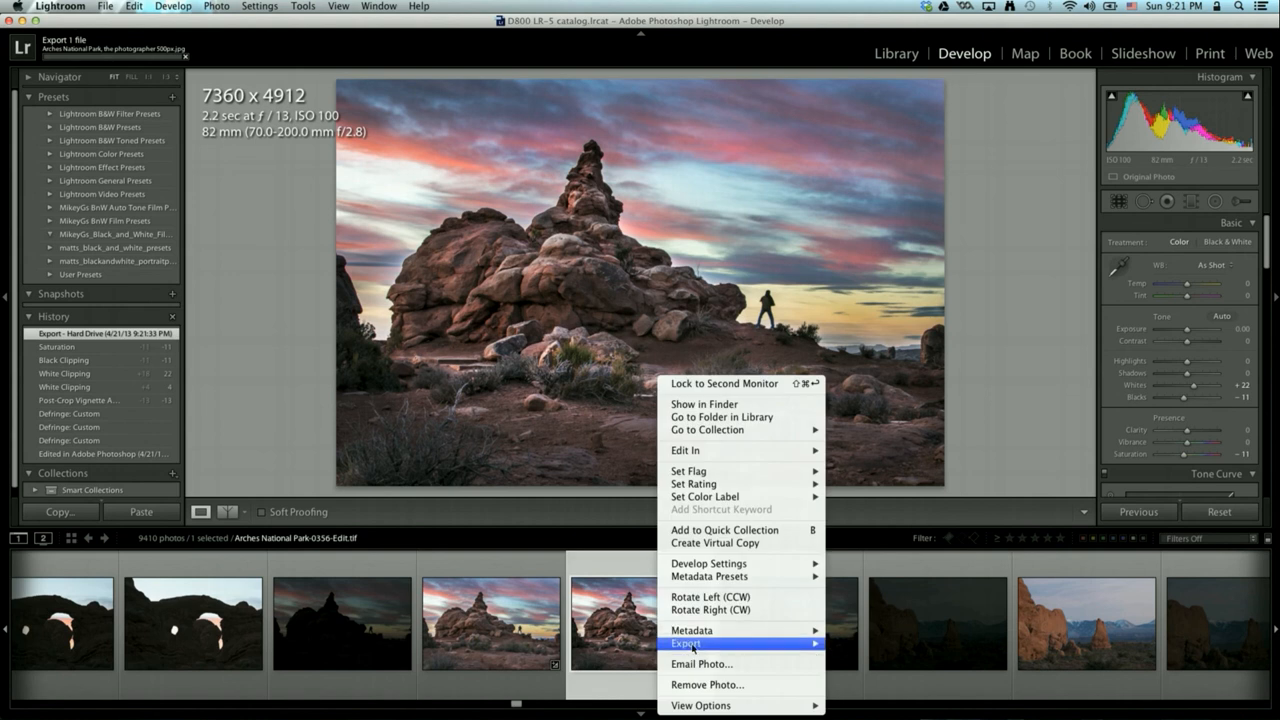
mouse_move(690, 643)
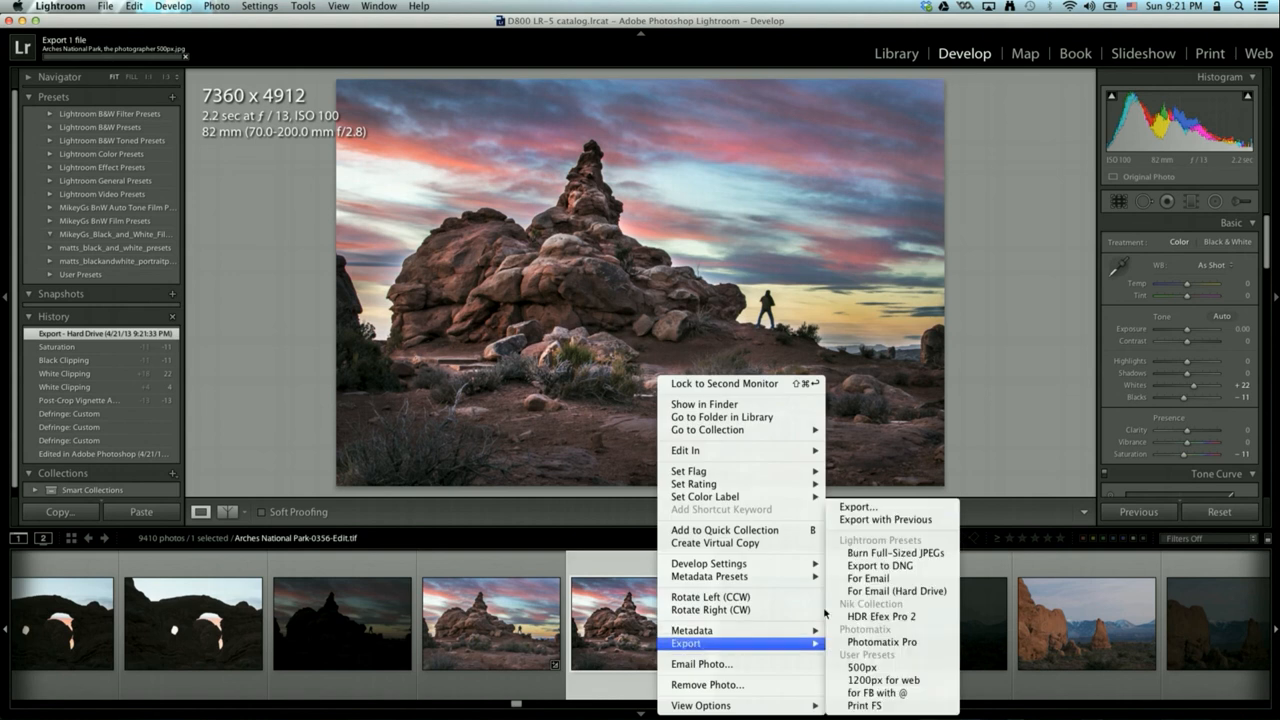
click(840, 505)
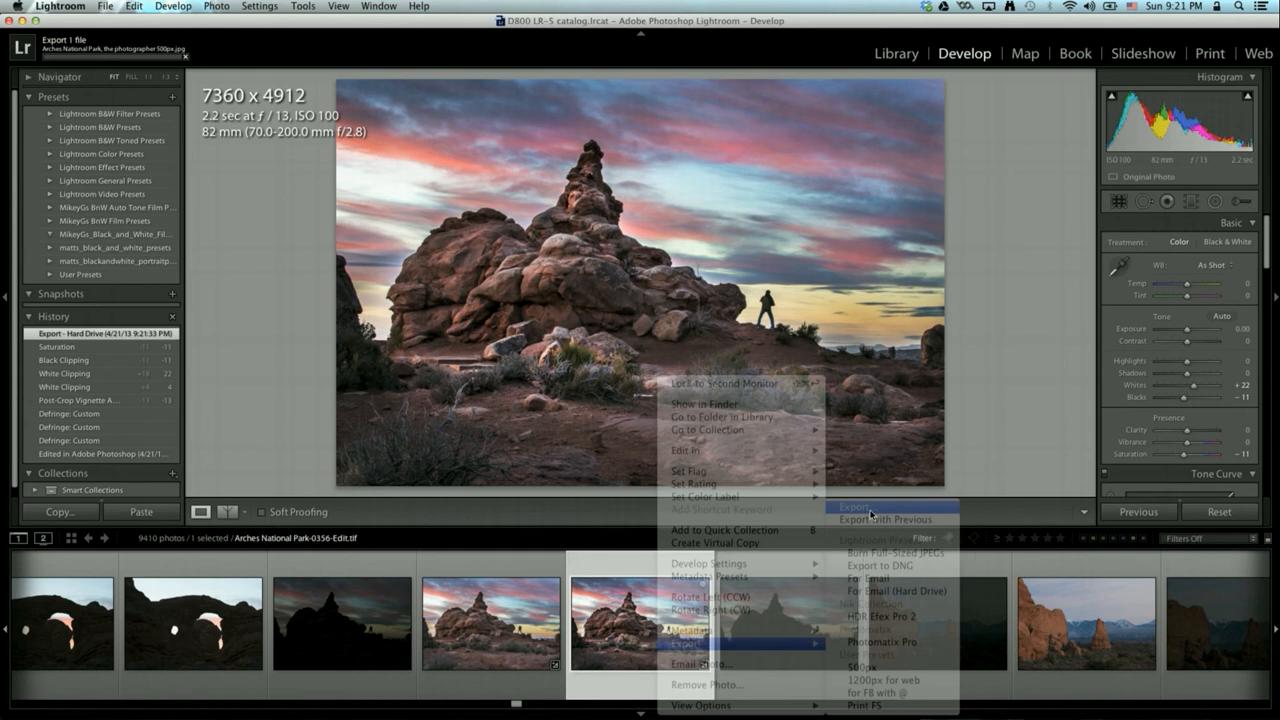
click(481, 261)
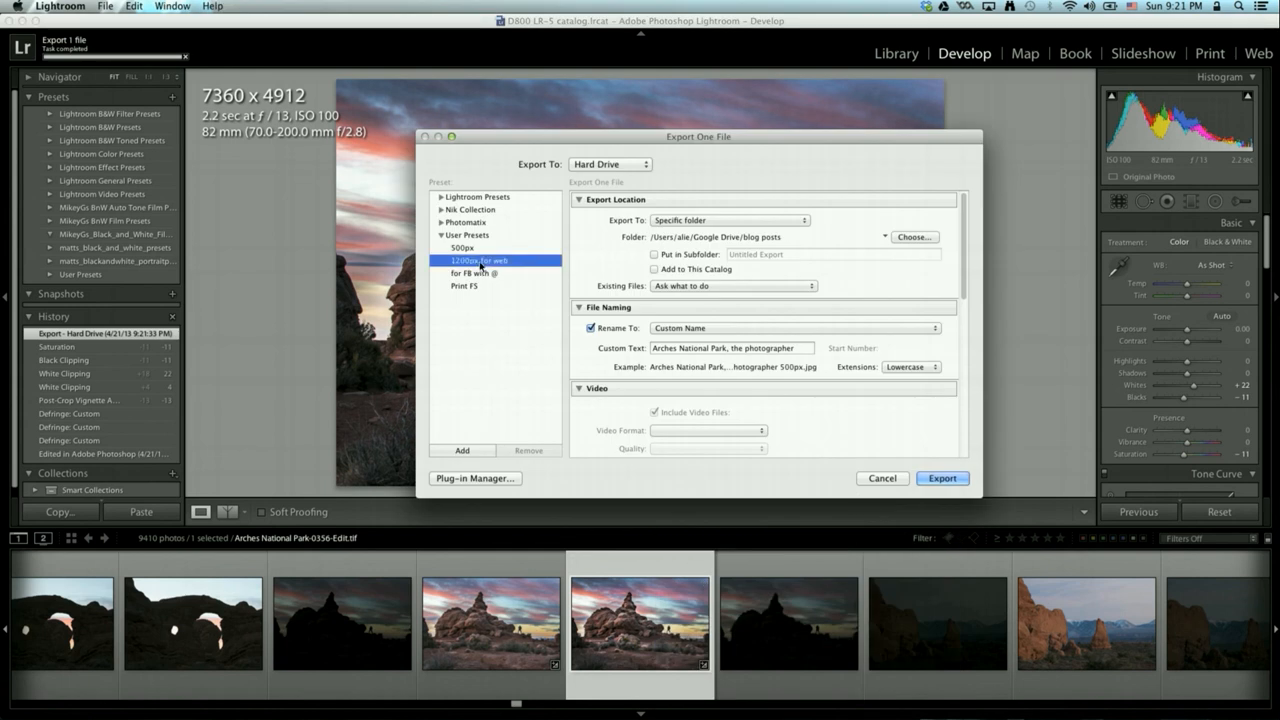
Step: Set the custom export file name to "Arches National Park, the photographer 1200px"
click(684, 352)
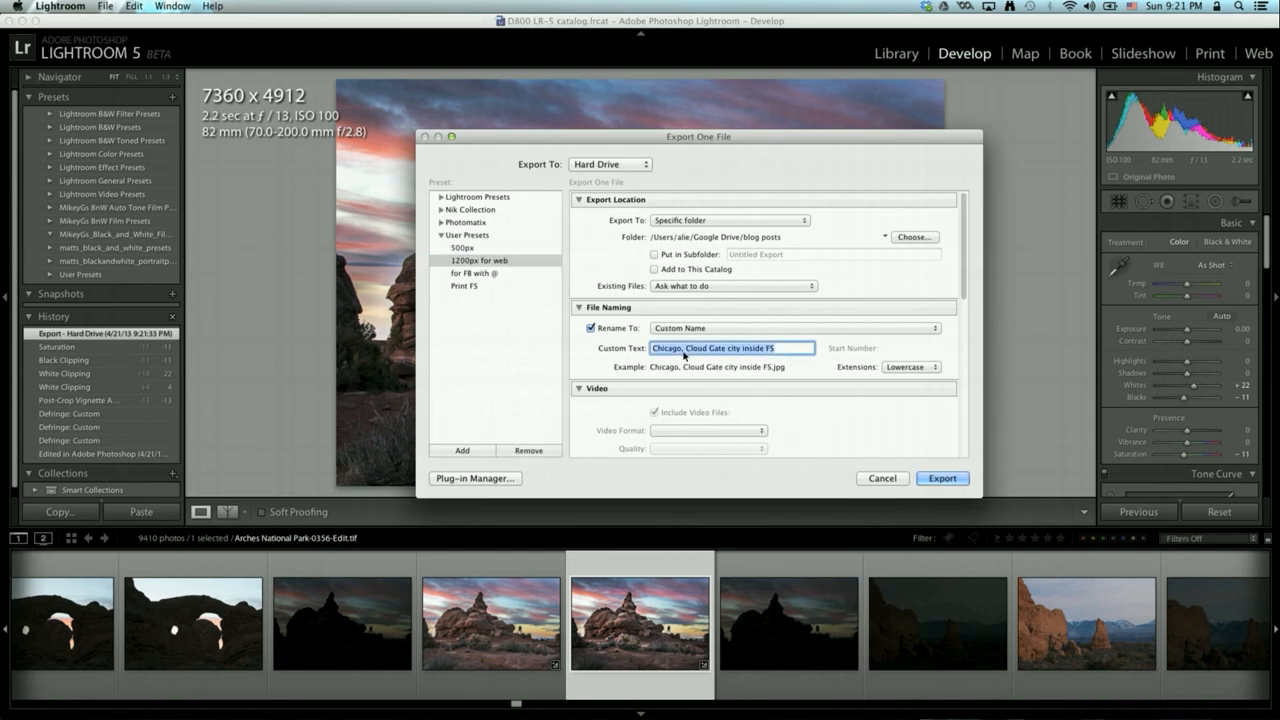
text(500px)
drag(672, 346, 557, 350)
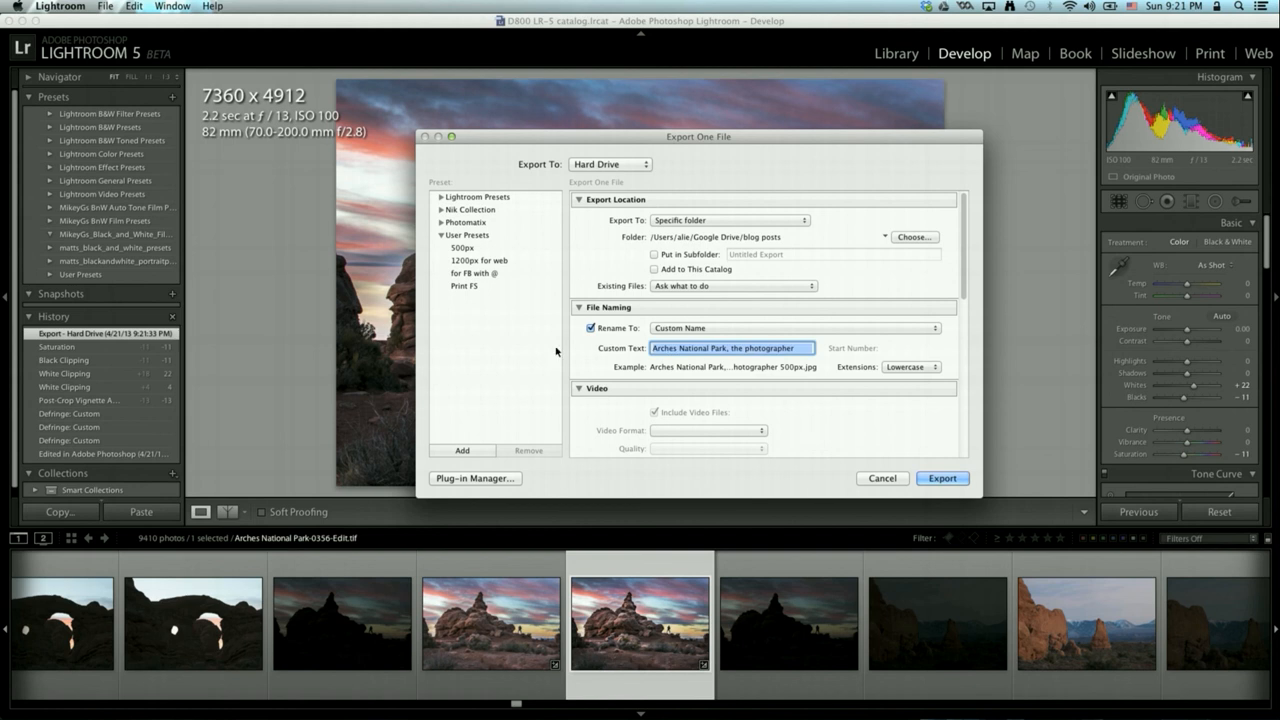
click(751, 349)
drag(835, 355, 795, 350)
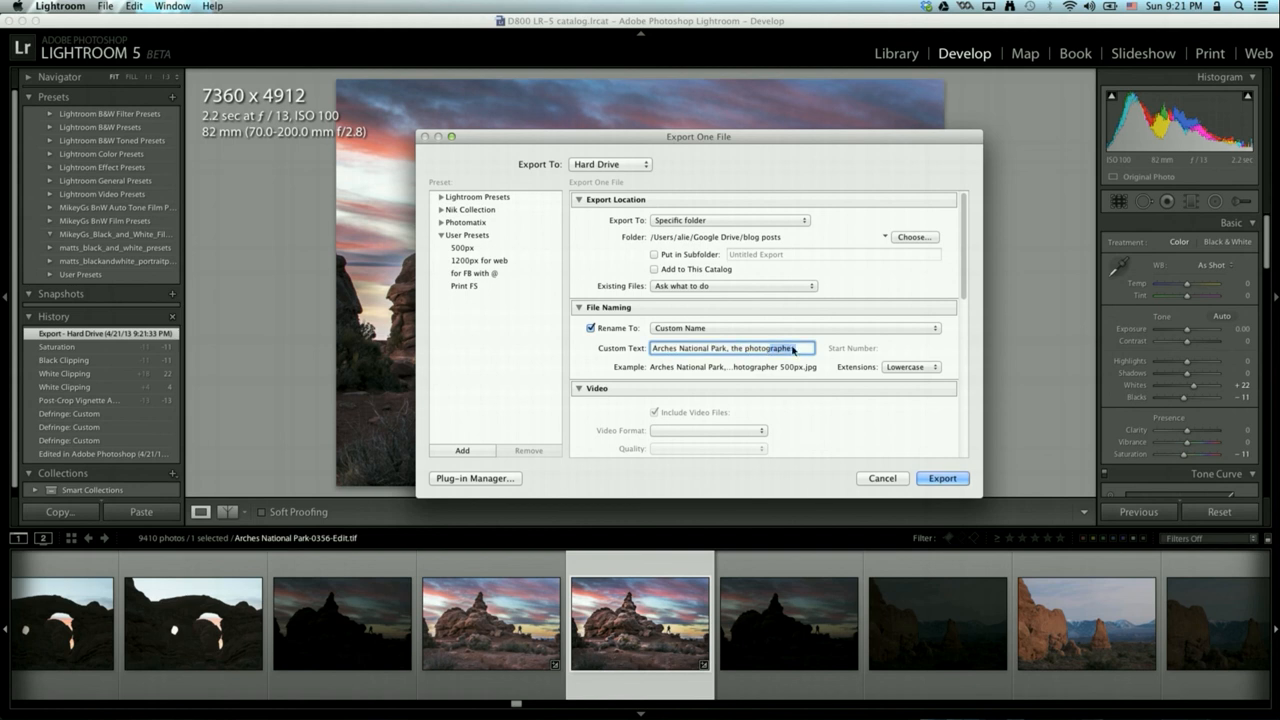
click(795, 349)
key(Right)
key(Right)
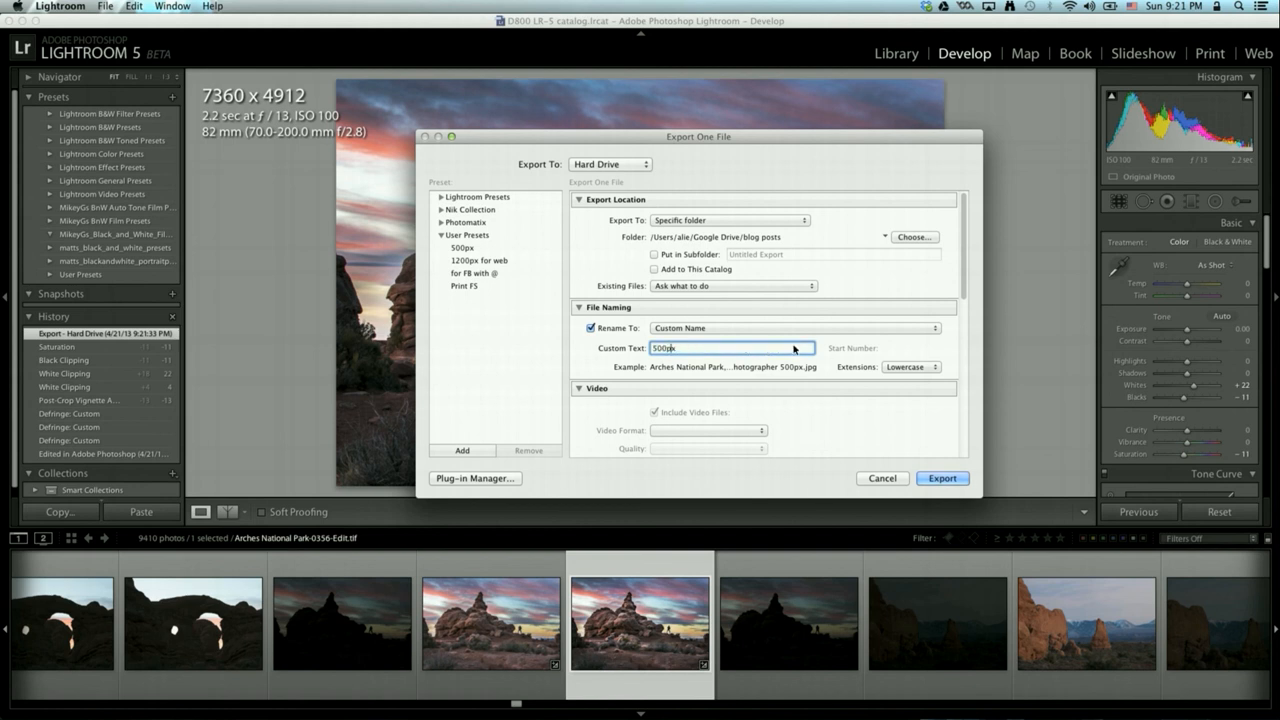
key(BackSpace)
key(BackSpace)
key(BackSpace)
key(BackSpace)
key(BackSpace)
key(BackSpace)
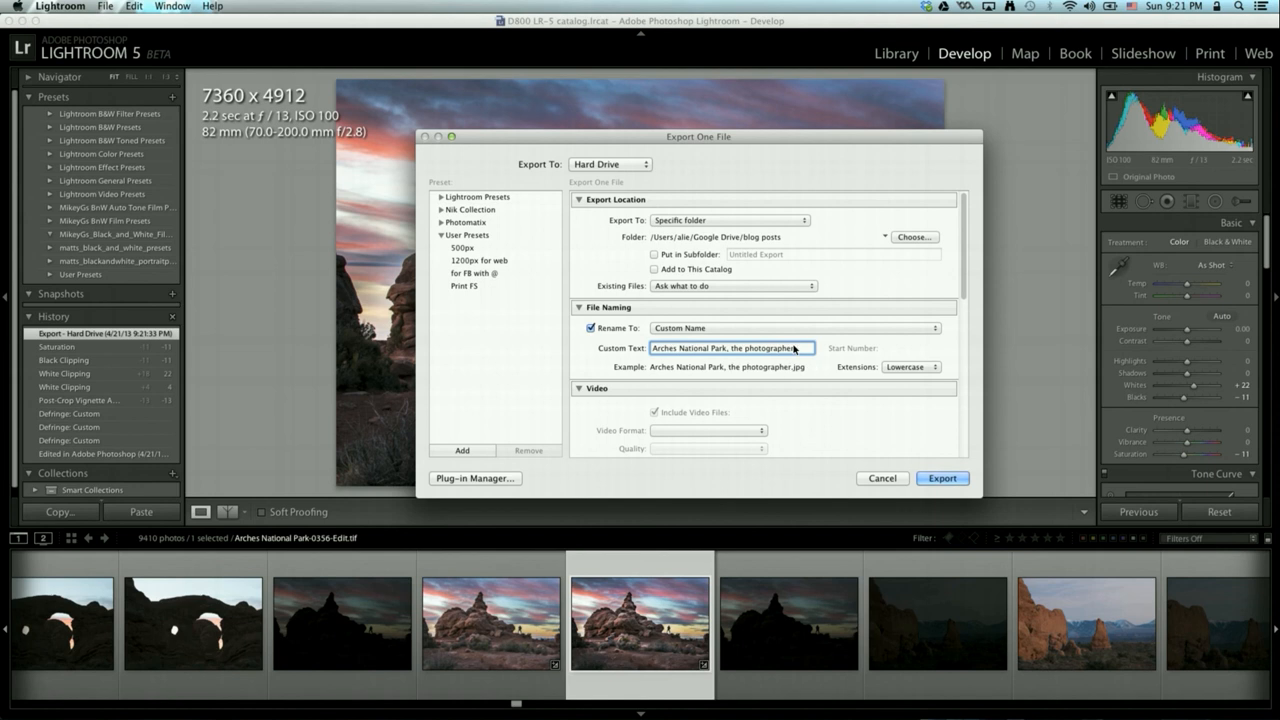
text(1200)
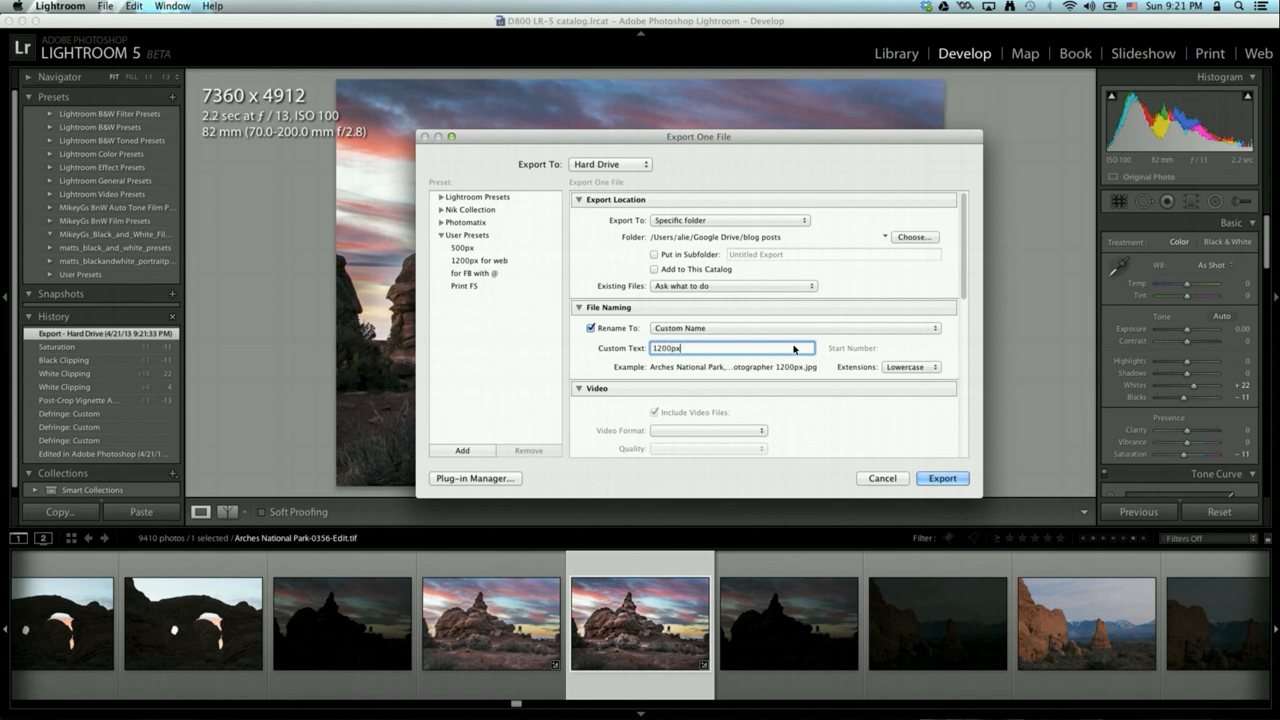
text(px)
Step: Review the remaining settings of the 1200px version and export it
scroll(836, 389, down, 1)
scroll(836, 389, down, 10)
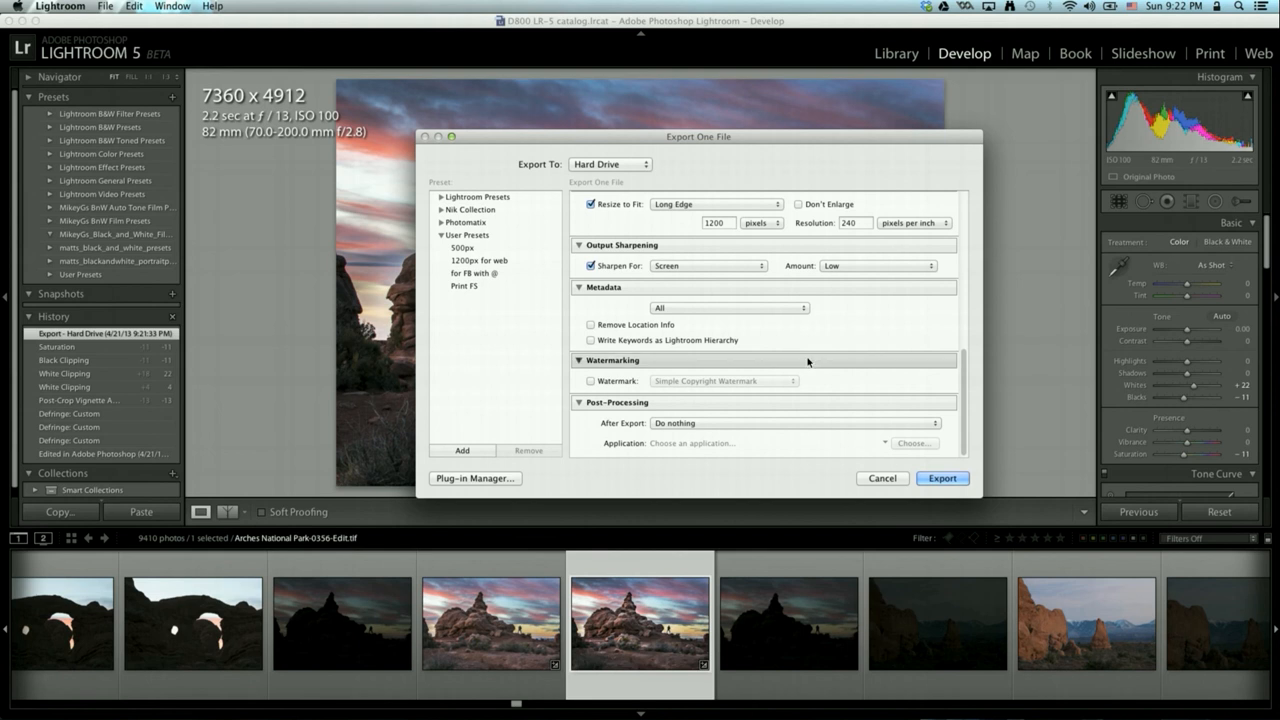
click(942, 478)
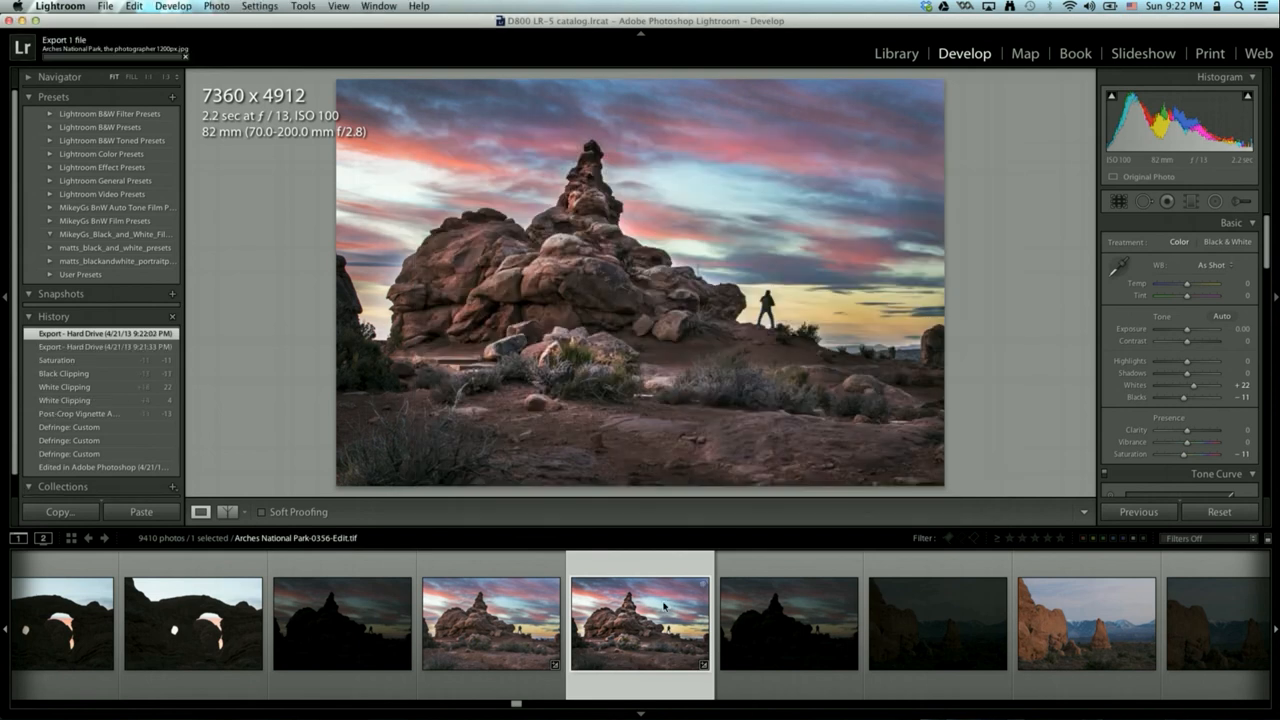
Step: Start a third export of the same photo using the "for FB with @" user preset
right_click(666, 606)
mouse_move(740, 643)
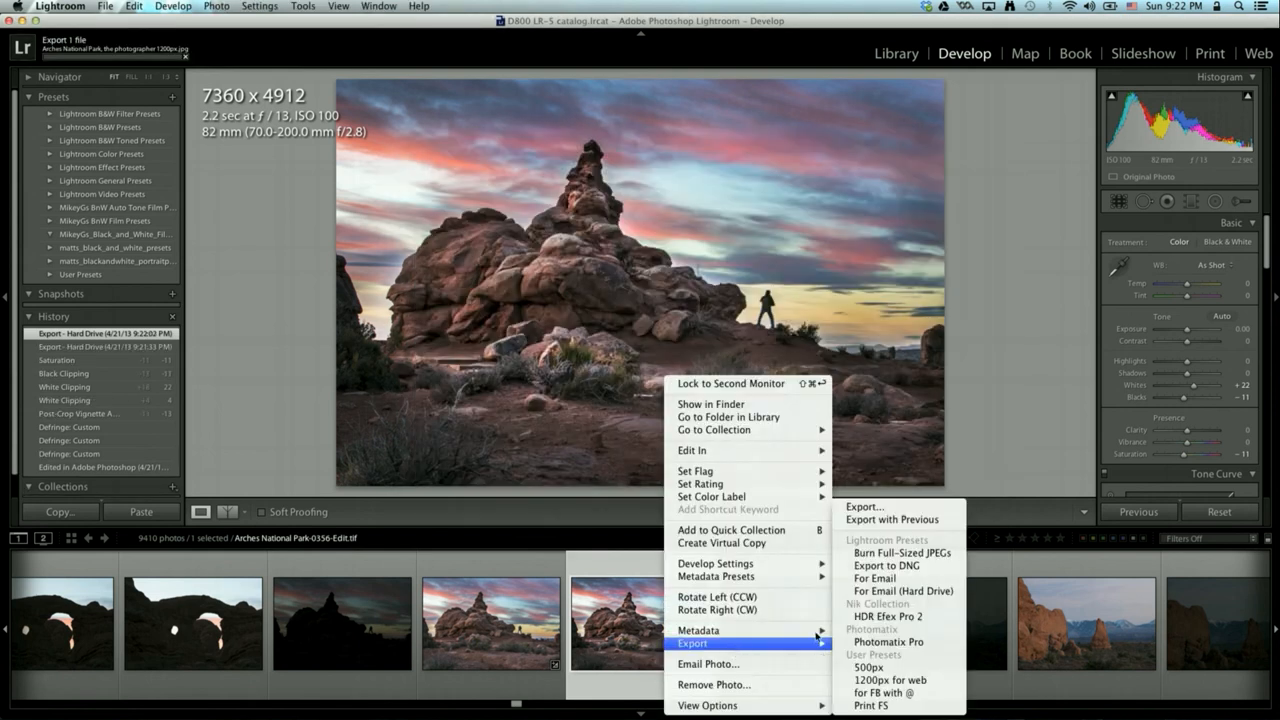
click(882, 507)
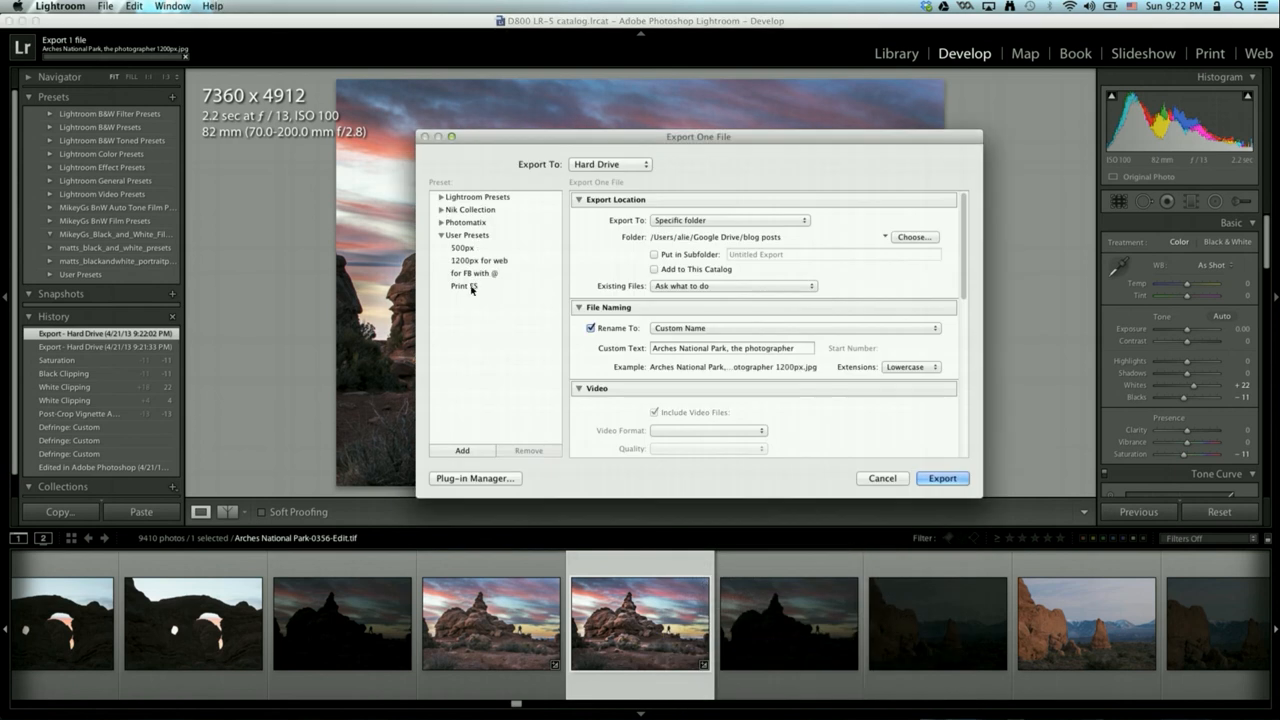
click(474, 273)
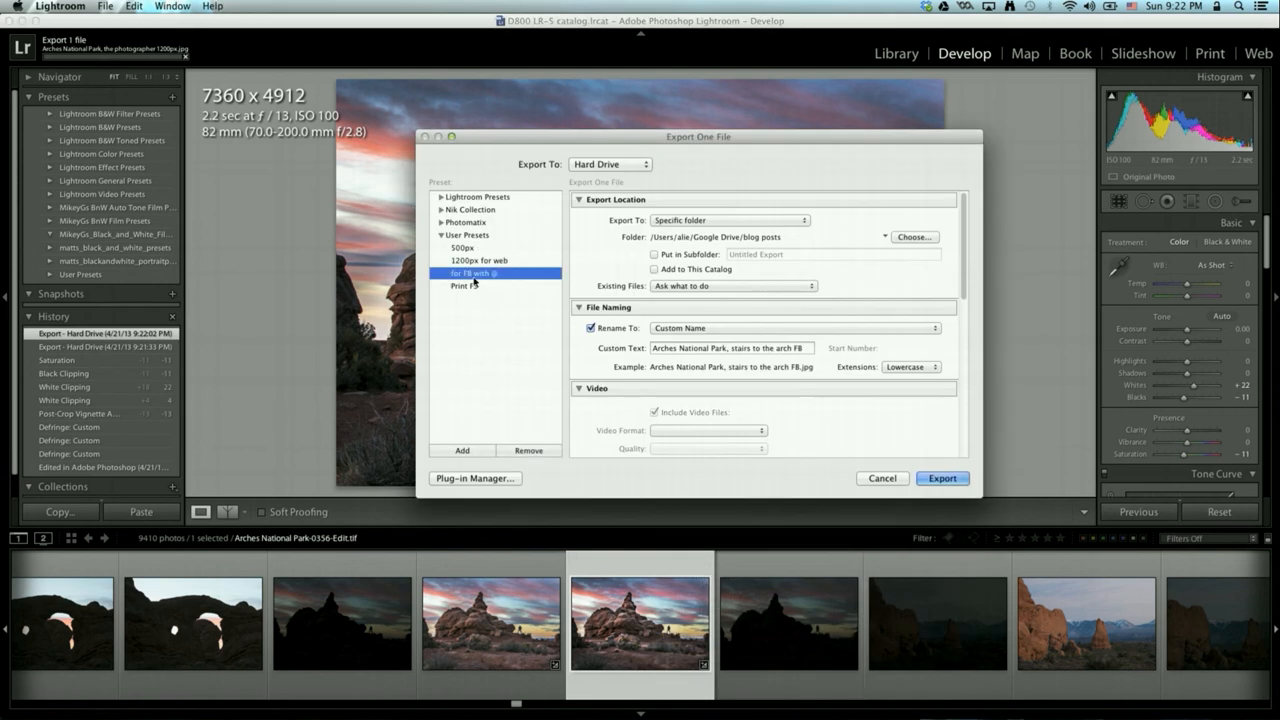
Step: Set the custom export file name to "Arches National Park, the photographer FB"
triple_click(798, 349)
text(500px)
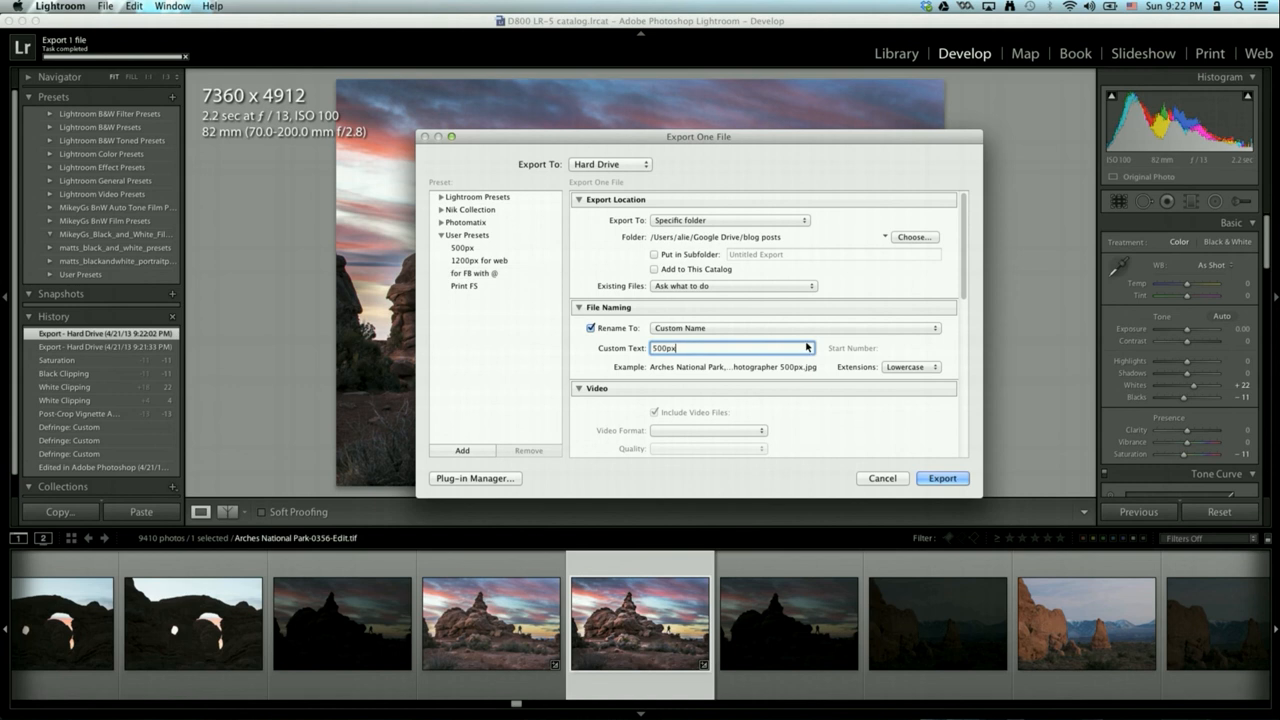
key(BackSpace)
key(BackSpace)
key(BackSpace)
key(BackSpace)
key(BackSpace)
key(BackSpace)
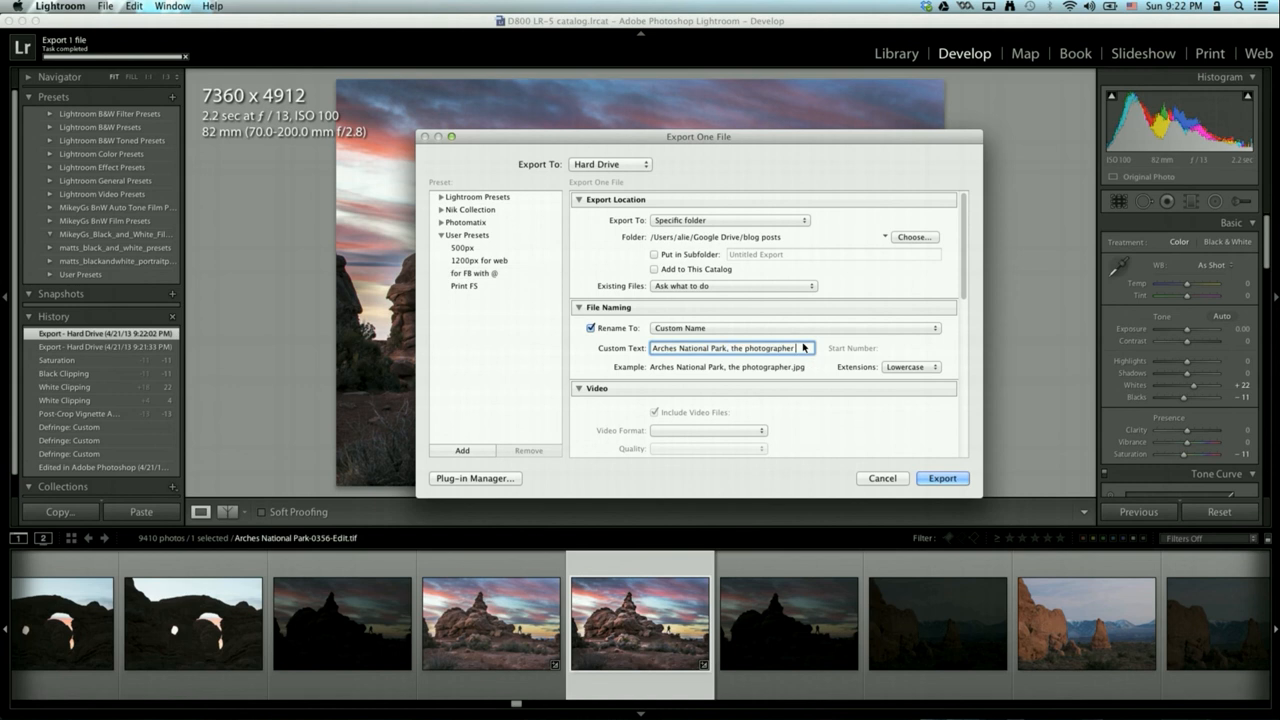
text(FB)
Step: Review the file, sizing, sharpening, metadata and watermark settings of the Facebook version and export it
scroll(843, 376, down, 3)
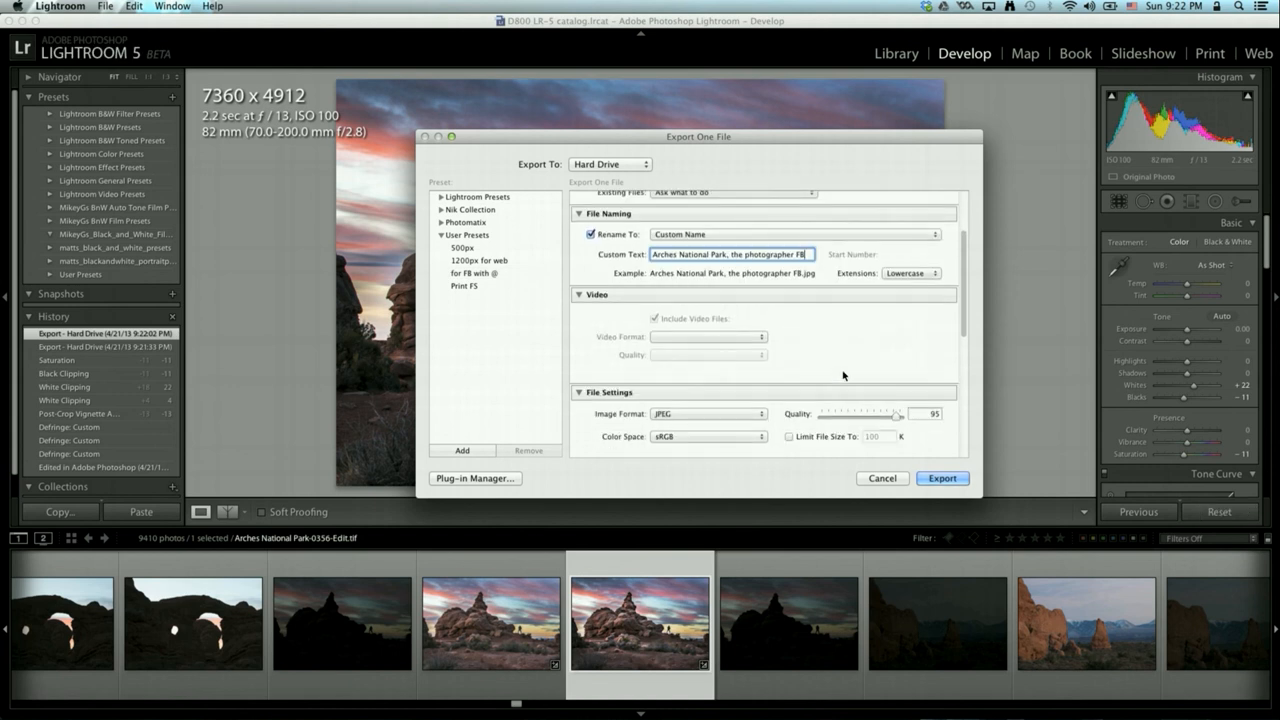
scroll(880, 340, down, 2)
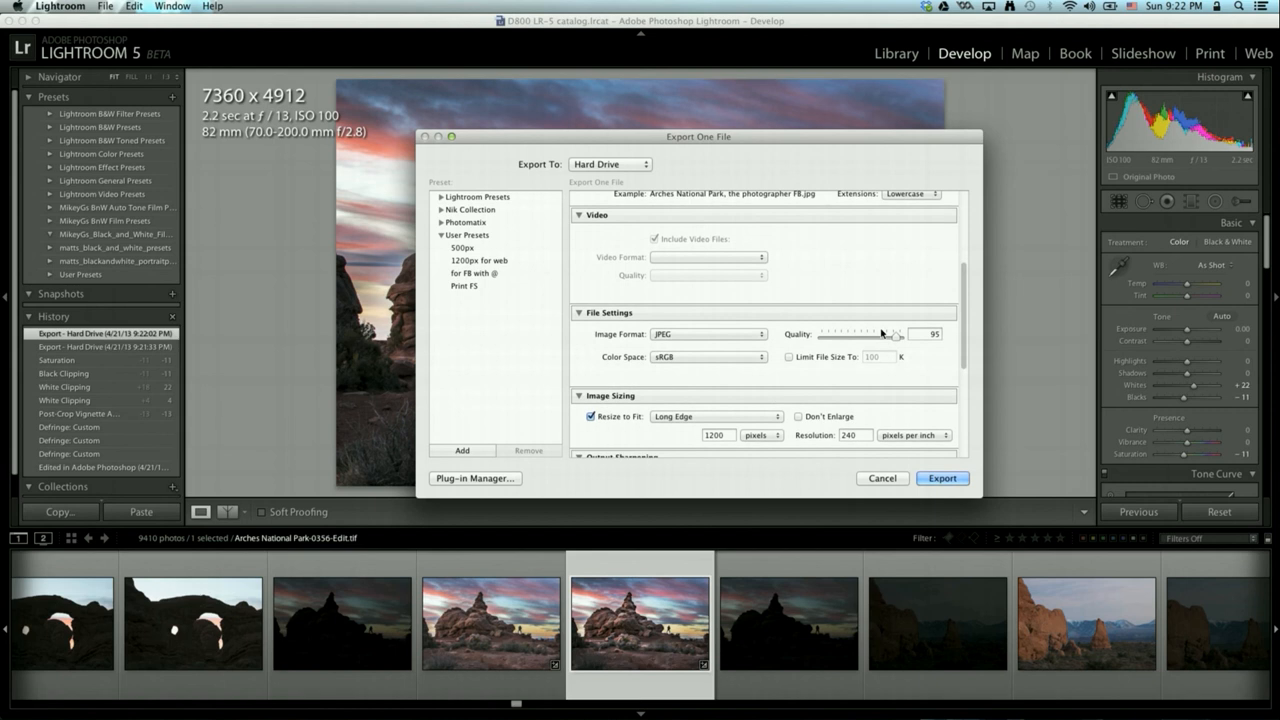
scroll(840, 390, down, 3)
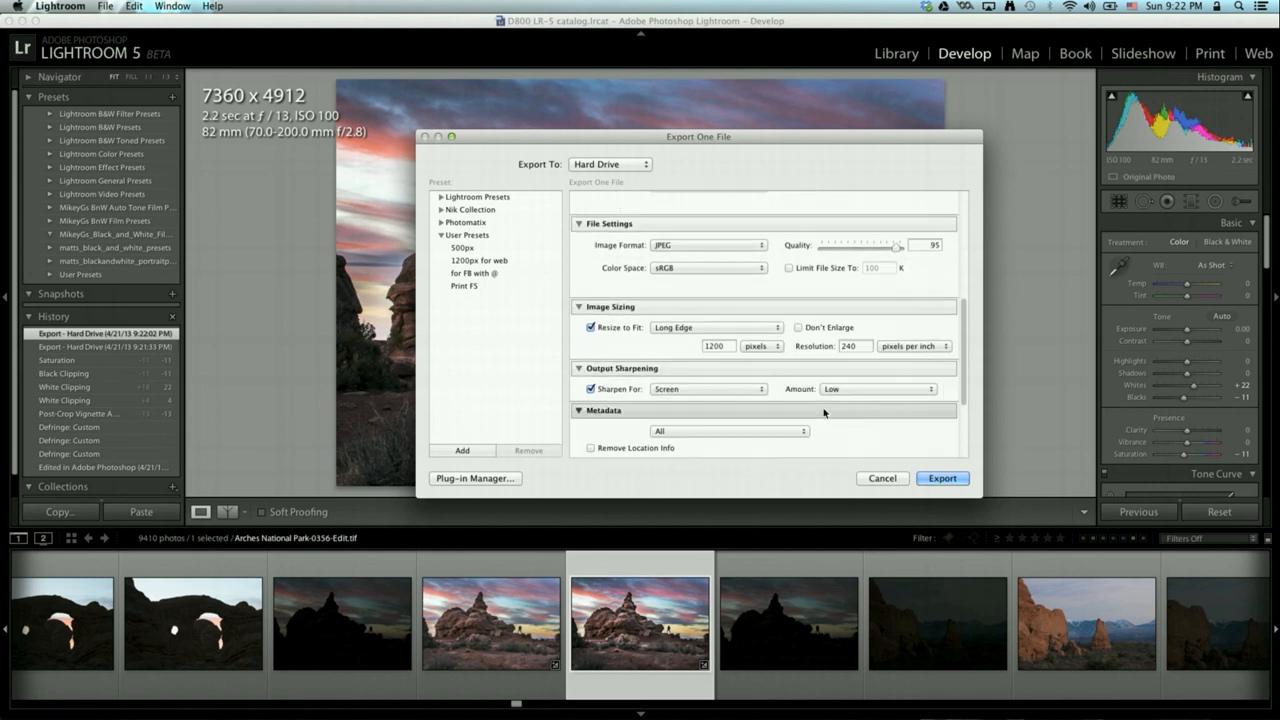
scroll(824, 412, down, 4)
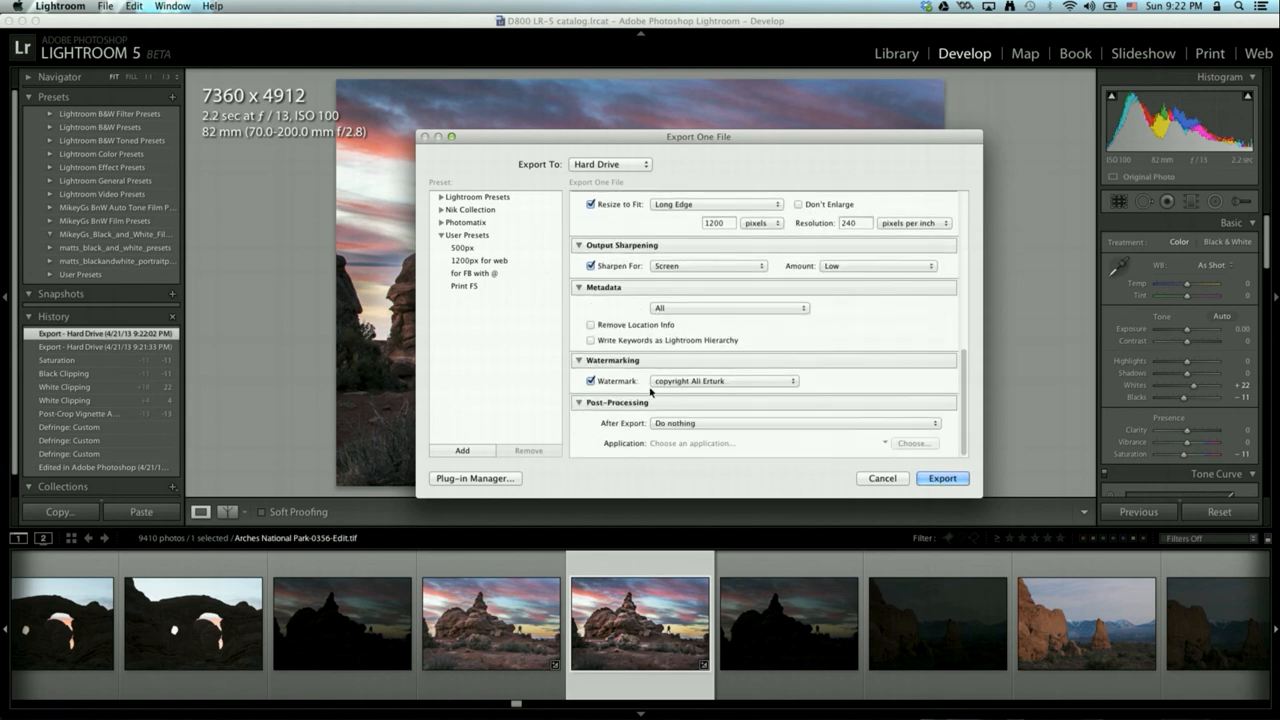
click(942, 478)
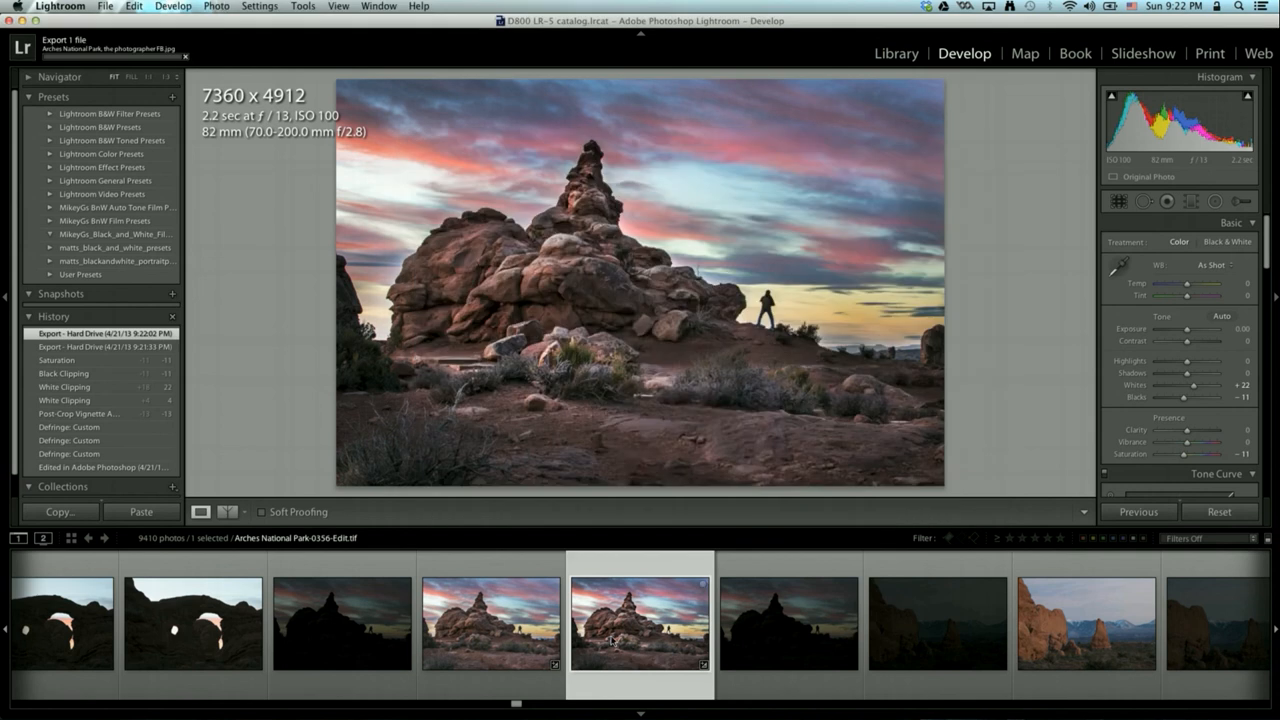
Step: Start a fourth export of the photo with the Print FS preset and the custom name "Arches National Park, the photographer FS"
right_click(611, 640)
mouse_move(676, 645)
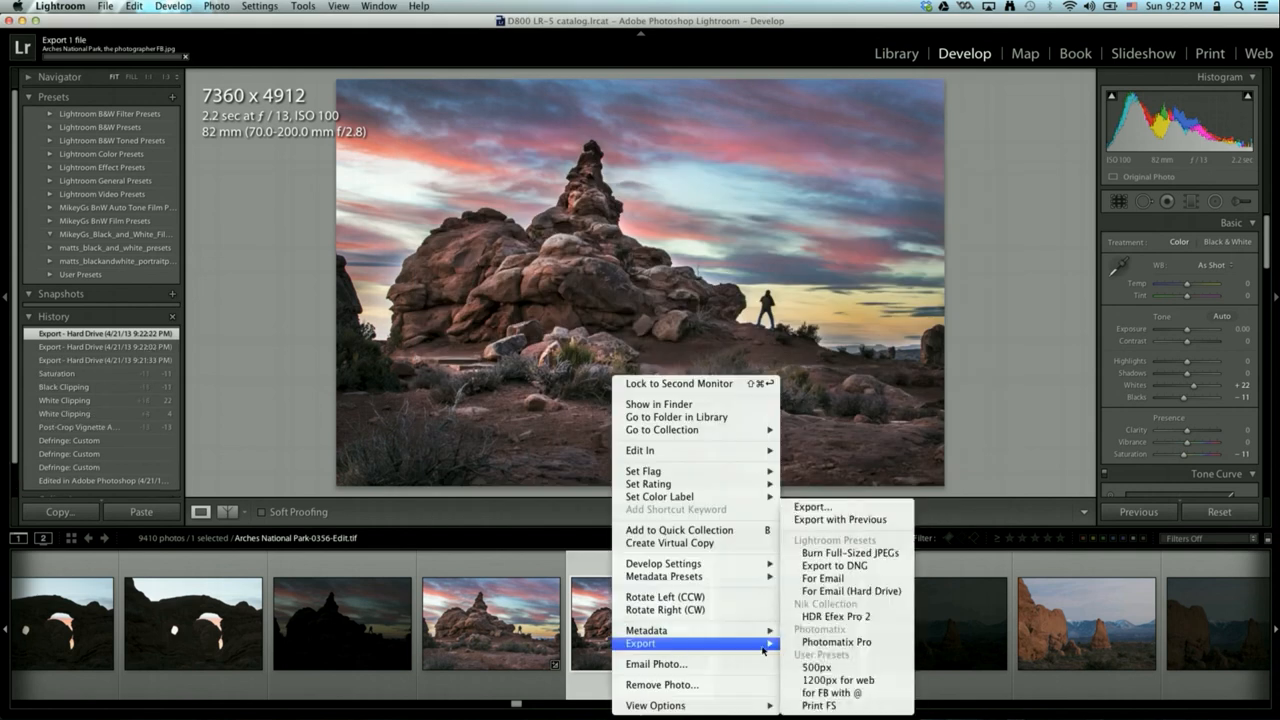
click(822, 507)
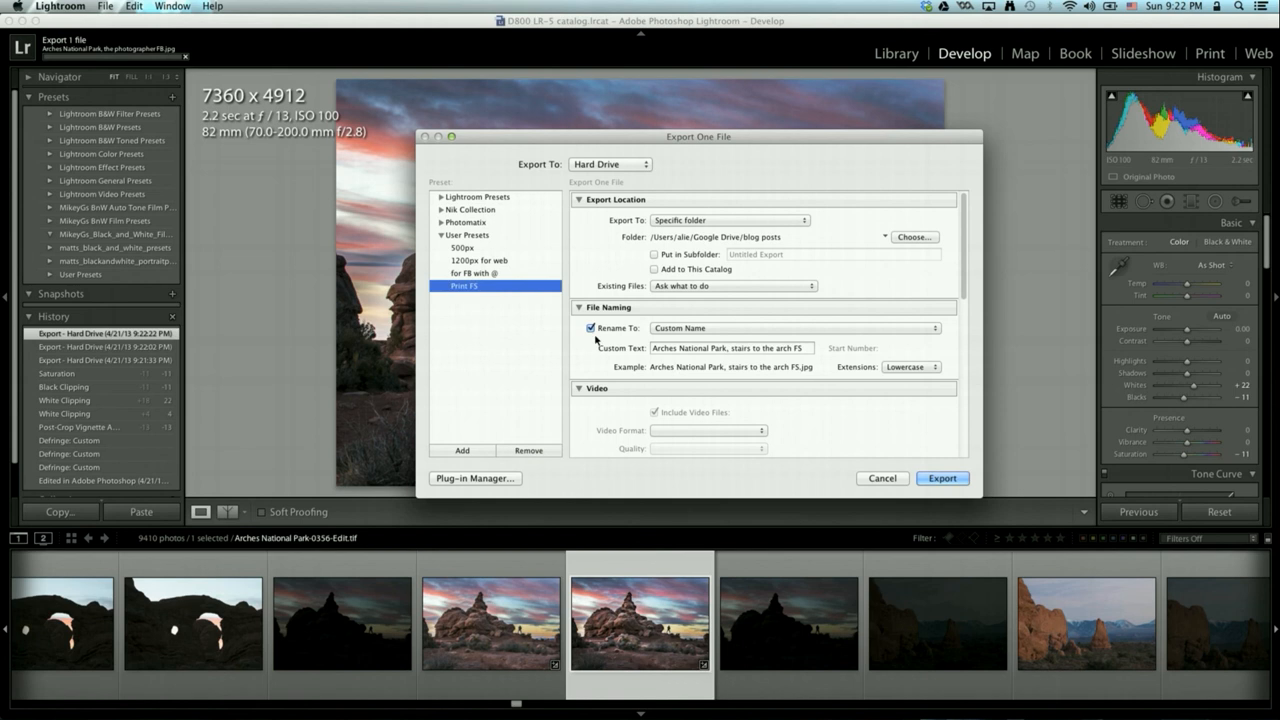
click(673, 352)
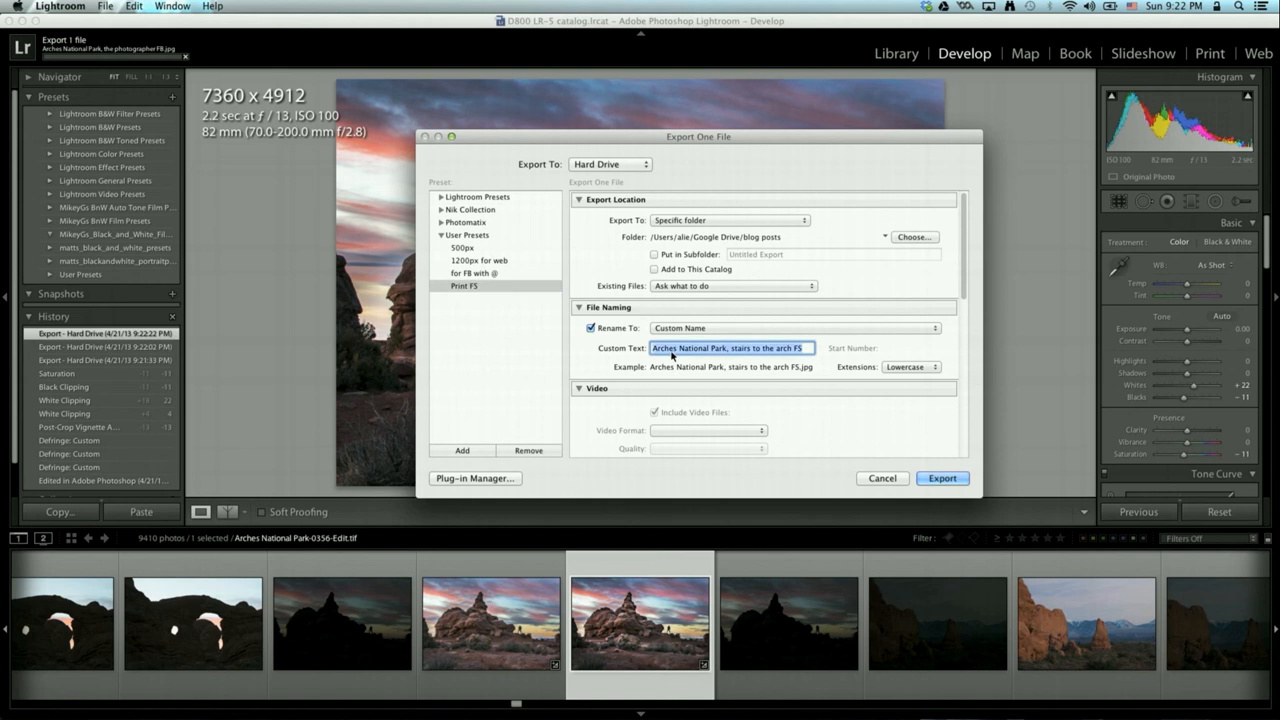
text(Arches National Park, the photographer)
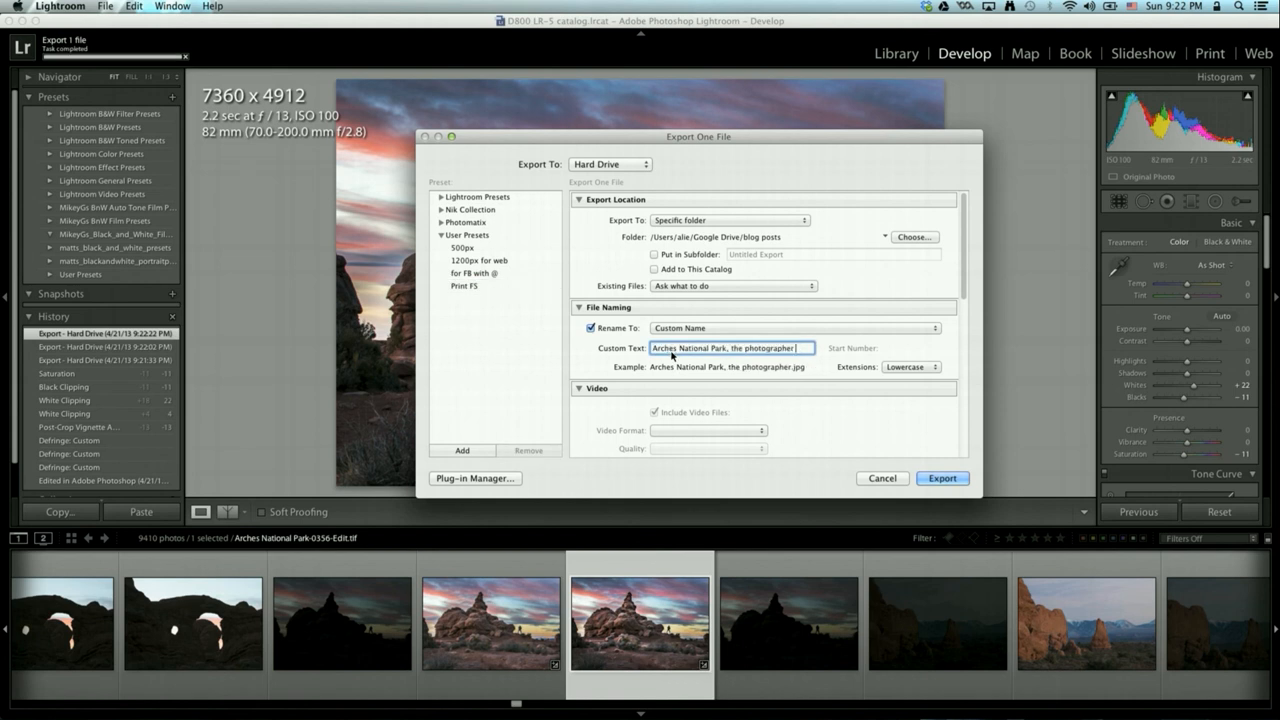
text( FS)
Step: Review the sizing, sharpening, metadata and watermark settings of the full-size print version and export it
scroll(836, 348, down, 2)
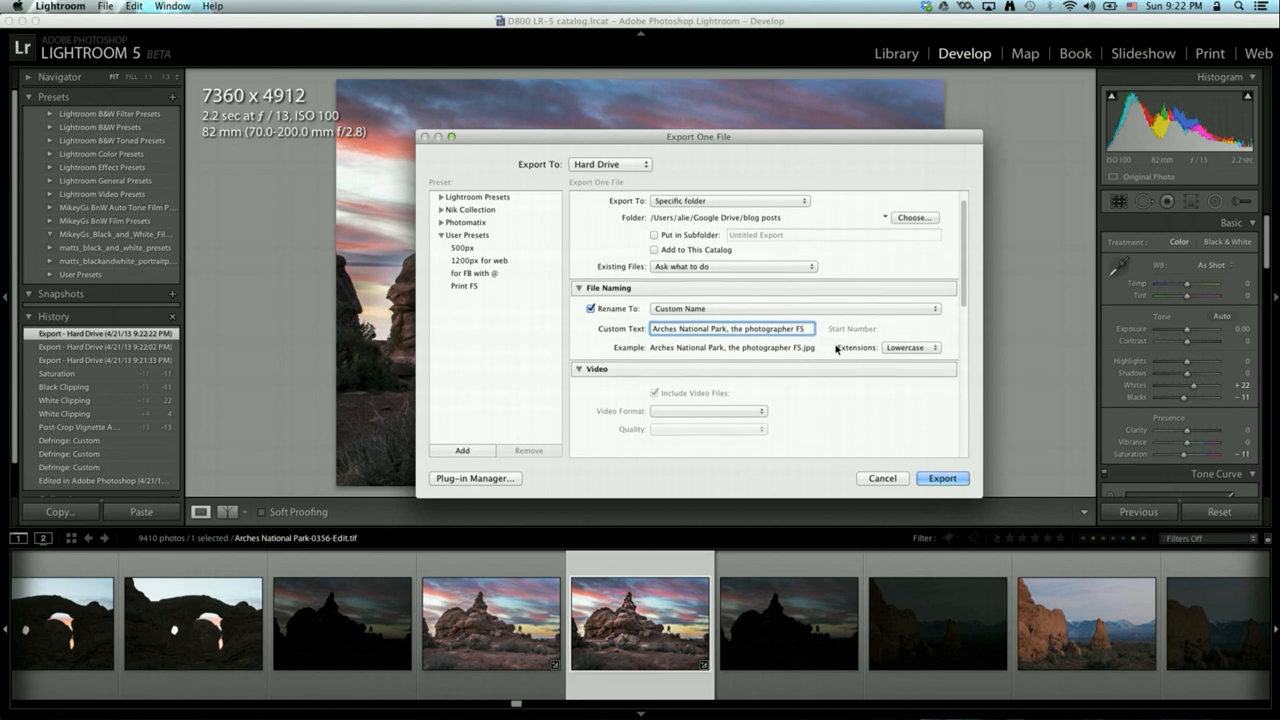
scroll(836, 348, down, 10)
mouse_move(965, 364)
mouse_down()
mouse_move(965, 212)
mouse_move(958, 441)
mouse_move(960, 362)
mouse_up()
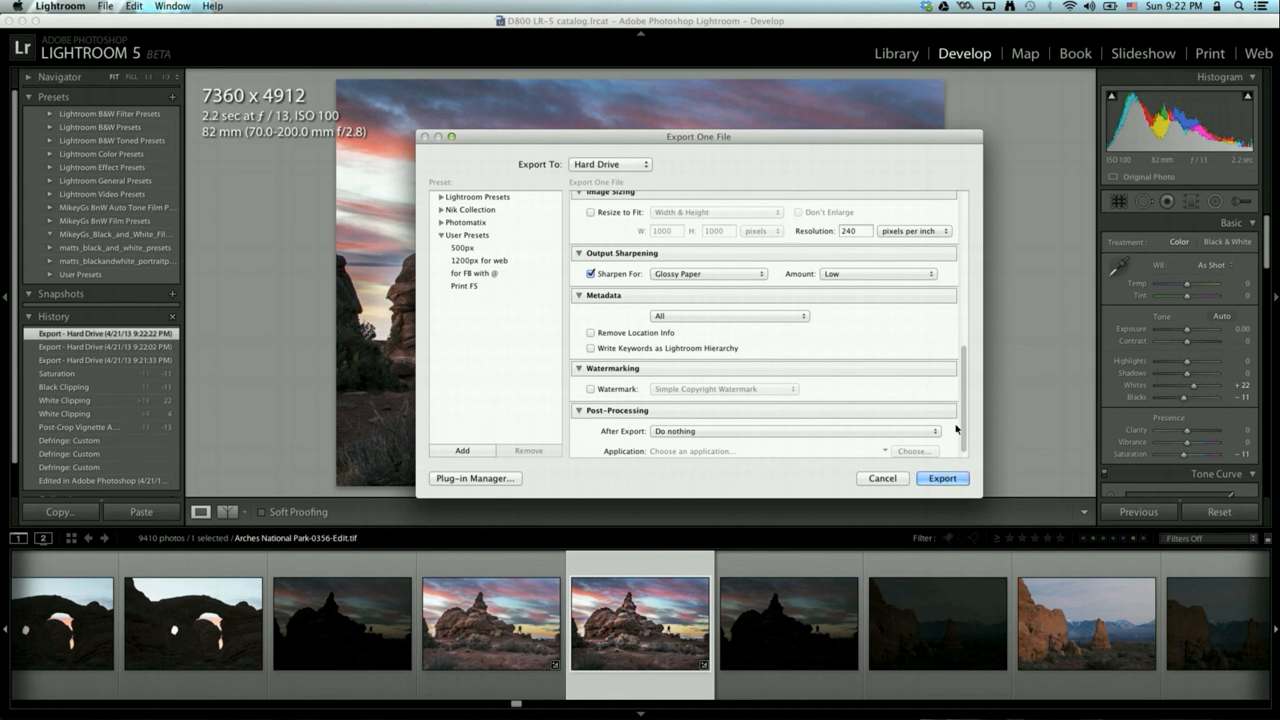
click(942, 478)
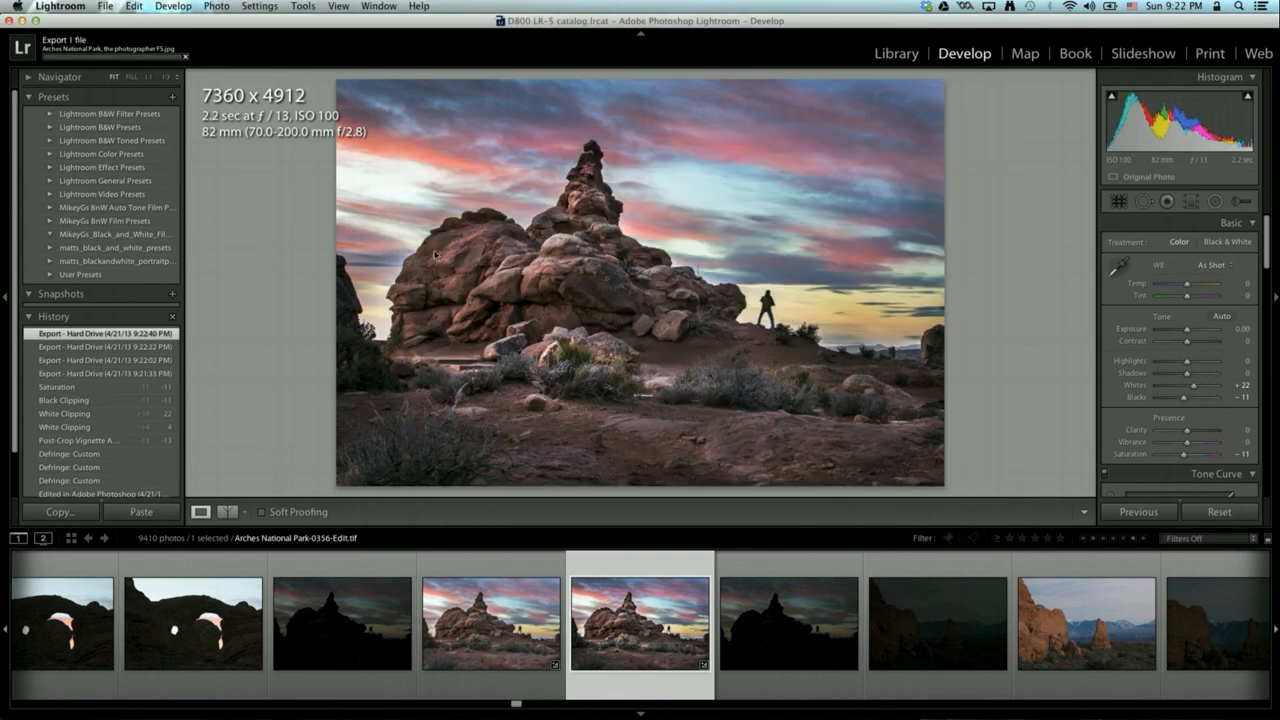